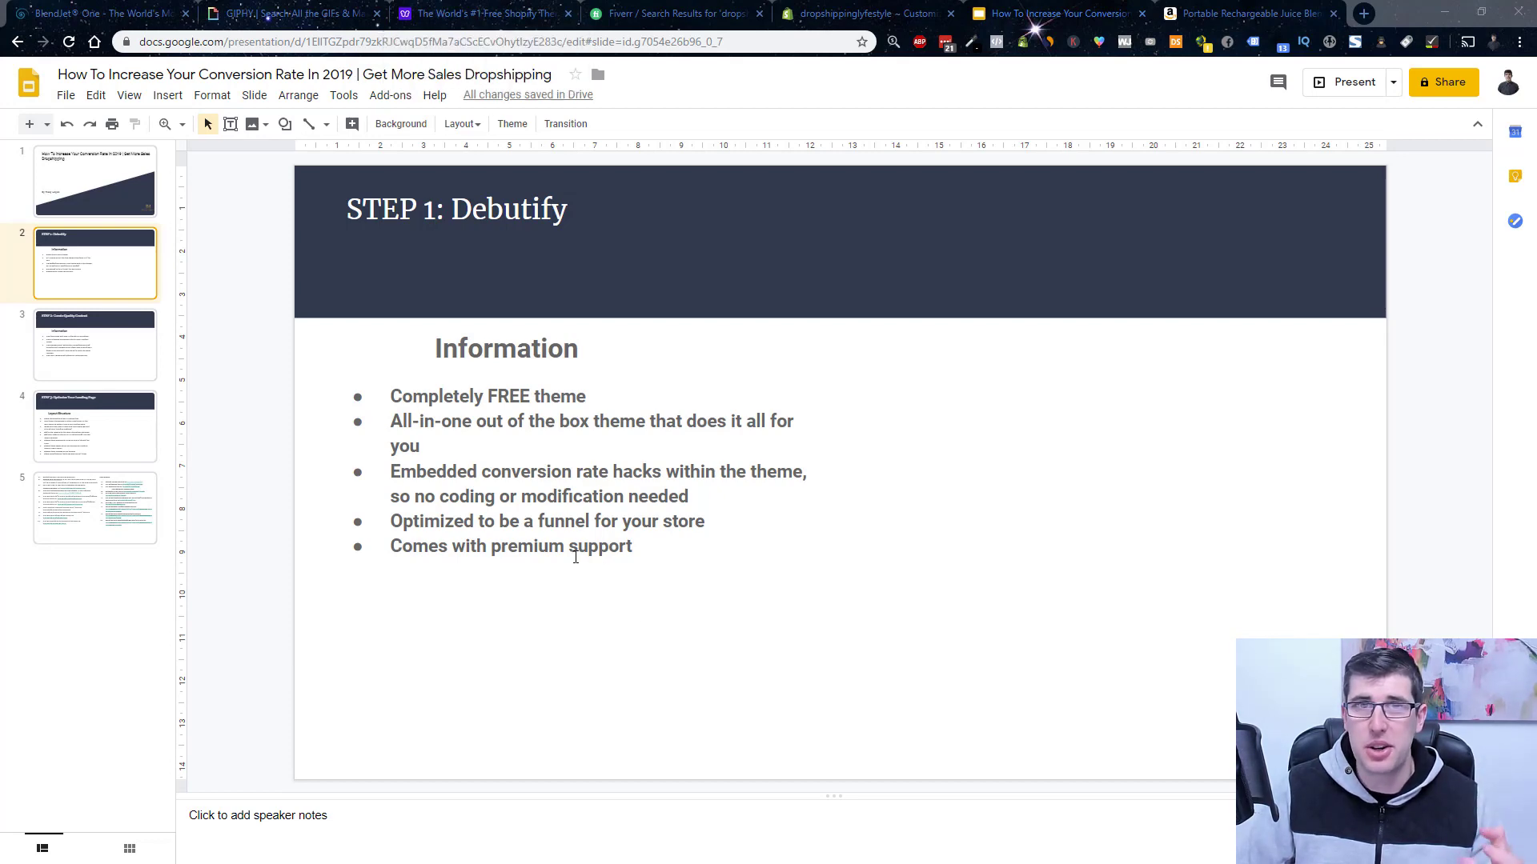
# Browse the Debutify homepage, then open its Theme page showing Currency Converter and Product Sliders.
pyautogui.click(511, 10)
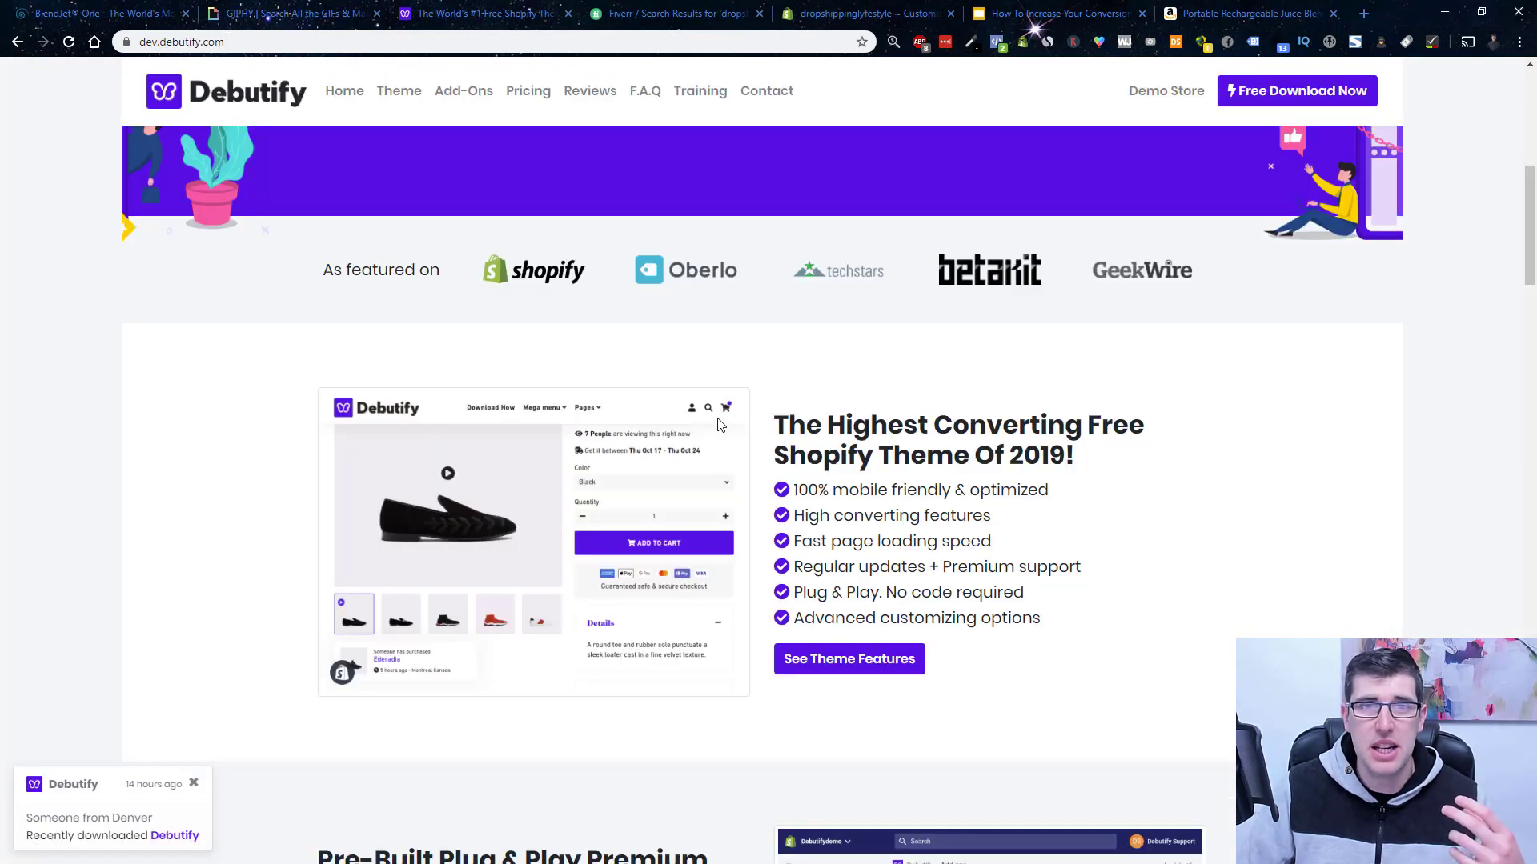
pyautogui.scroll(1, 724, 416)
pyautogui.scroll(-1, 724, 417)
pyautogui.scroll(-1, 892, 439)
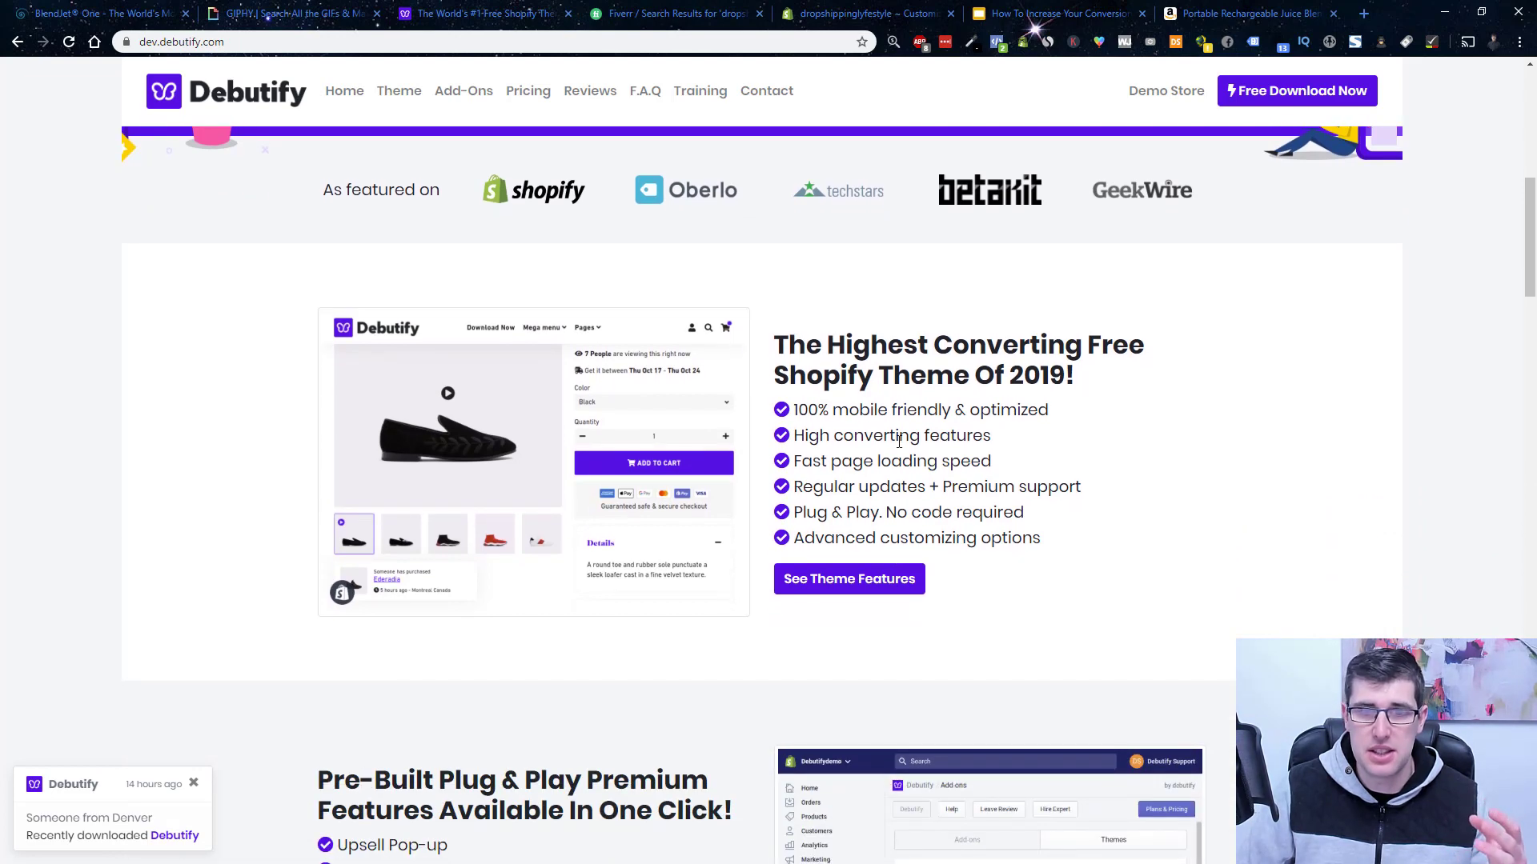
pyautogui.scroll(3, 950, 396)
pyautogui.scroll(5, 881, 448)
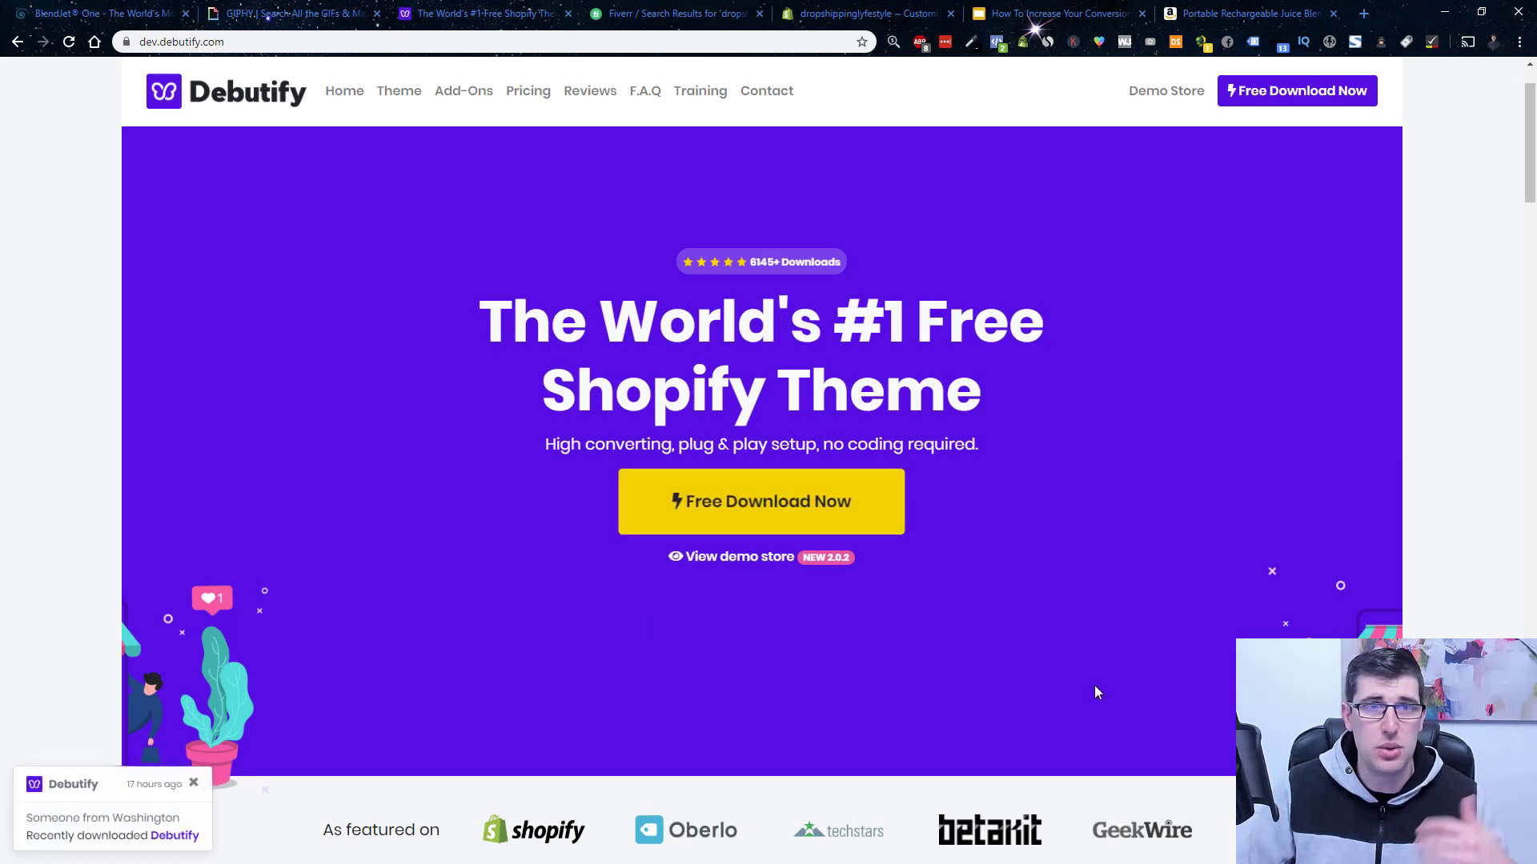
pyautogui.scroll(-4, 1086, 667)
pyautogui.scroll(-5, 1056, 592)
pyautogui.scroll(5, 1056, 592)
pyautogui.click(400, 102)
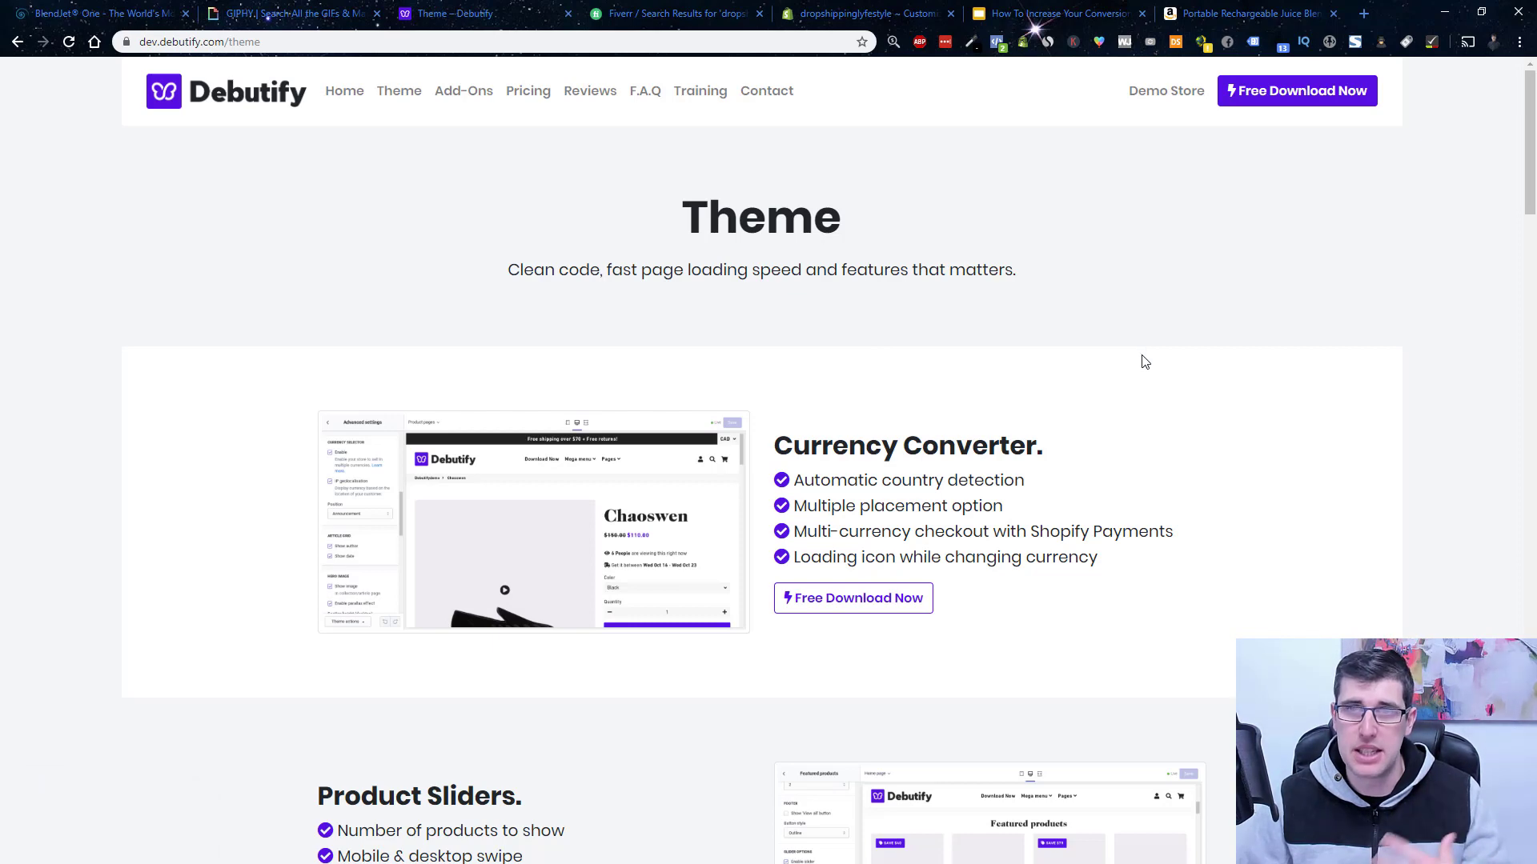
# Switch to the Debutify theme editor and preview the home page in mobile layout.
pyautogui.click(869, 13)
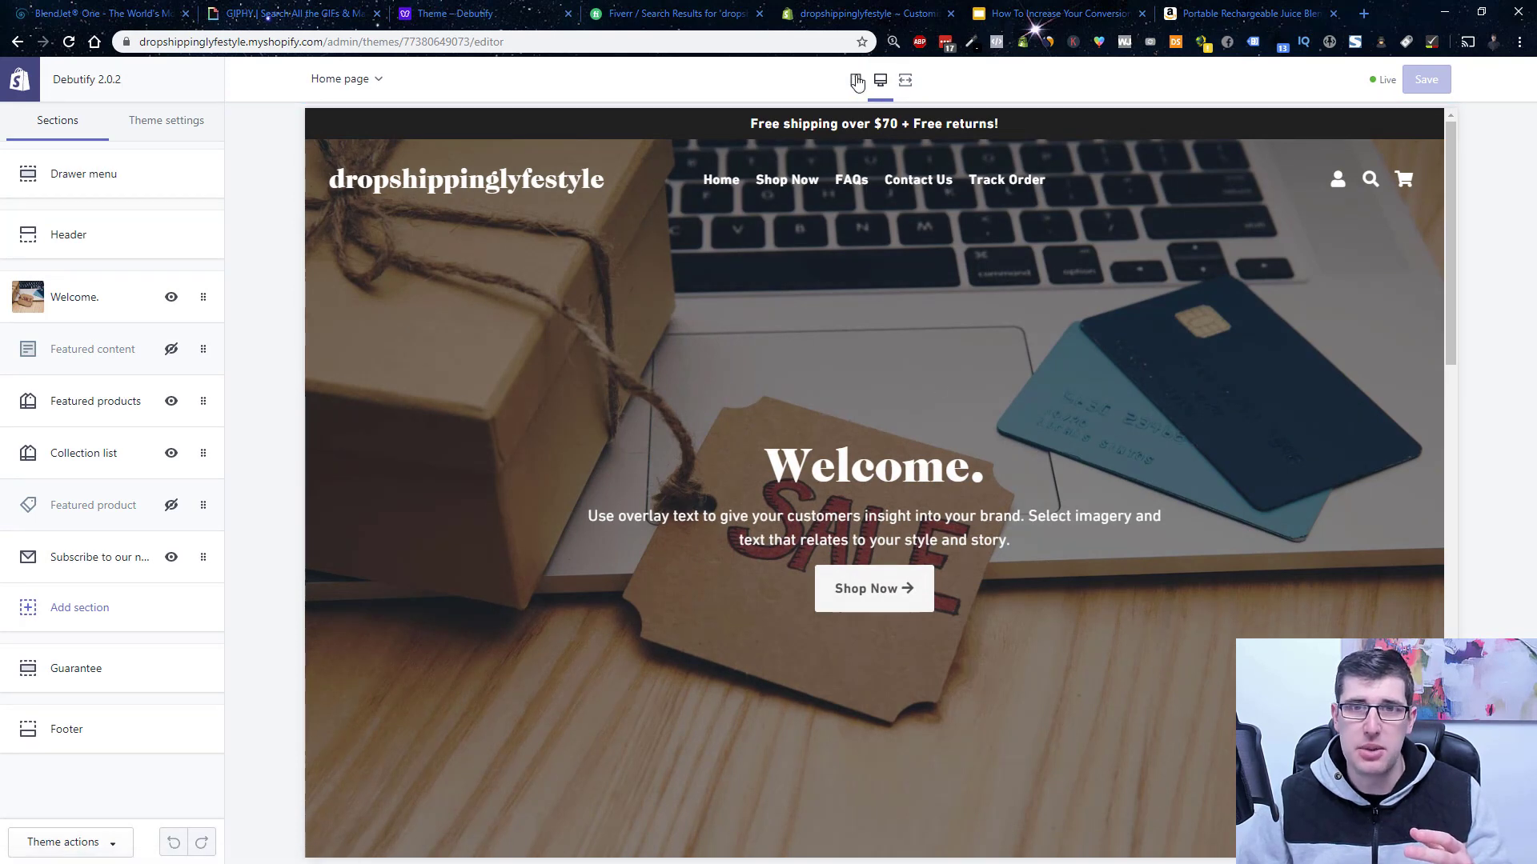
pyautogui.click(856, 80)
pyautogui.scroll(-2, 910, 330)
pyautogui.scroll(-3, 910, 330)
pyautogui.scroll(5, 910, 330)
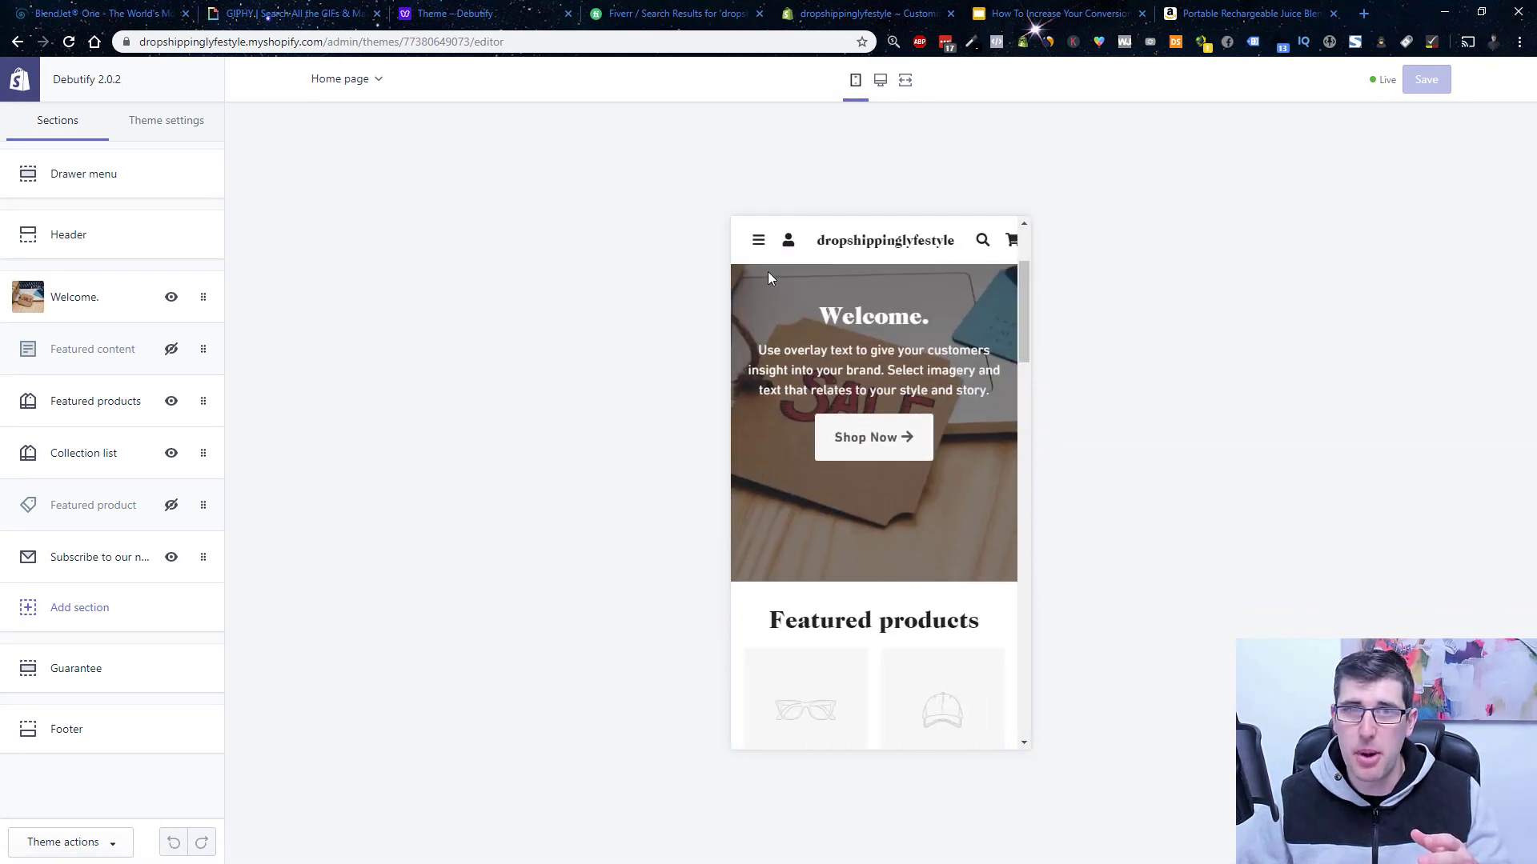
pyautogui.scroll(-3, 768, 278)
pyautogui.scroll(-5, 921, 314)
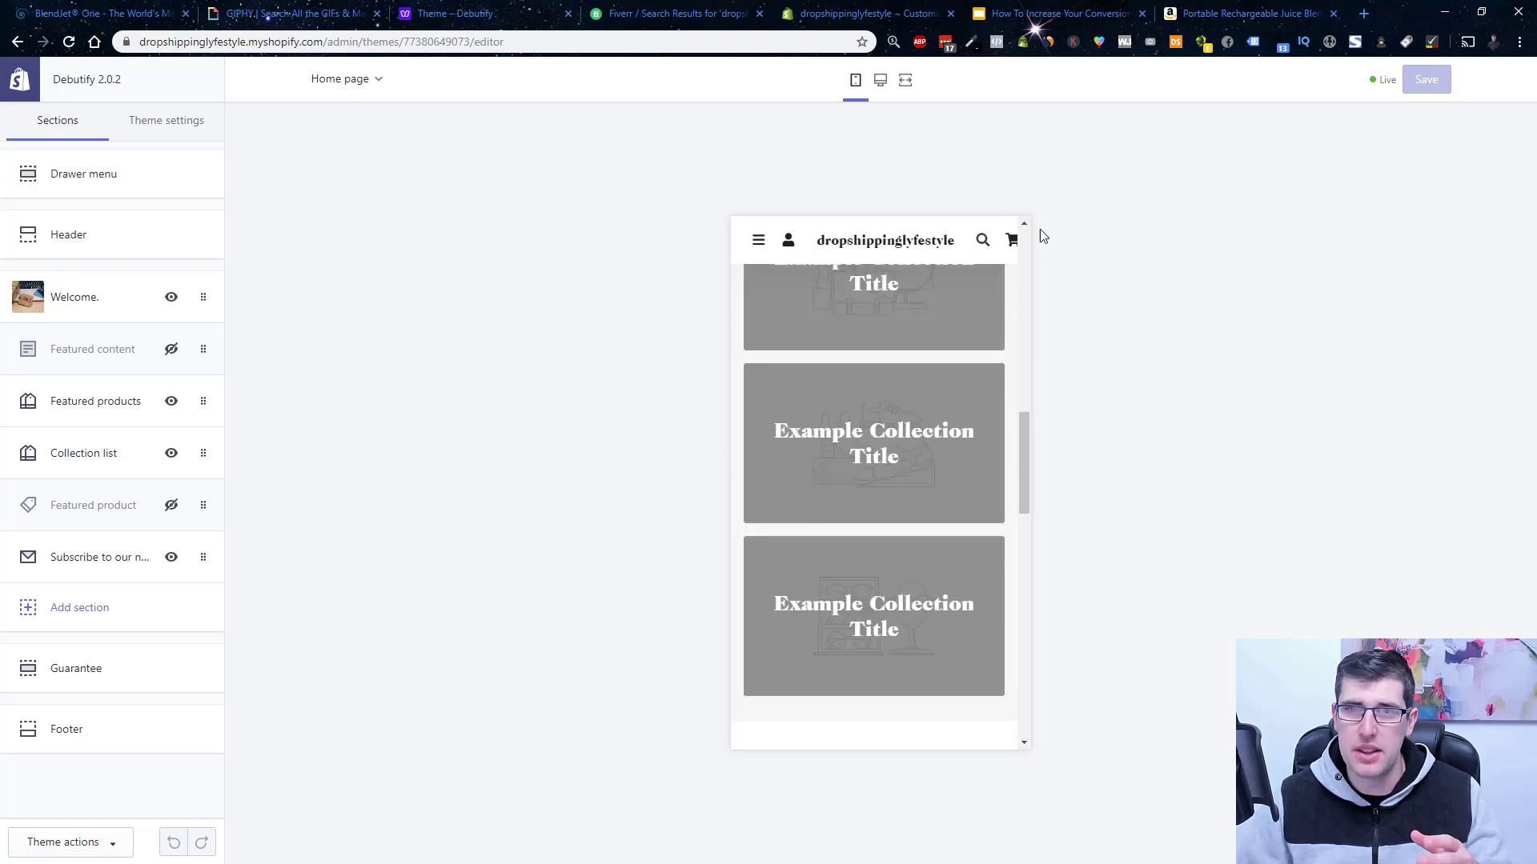
pyautogui.scroll(-3, 985, 312)
pyautogui.scroll(-2, 989, 364)
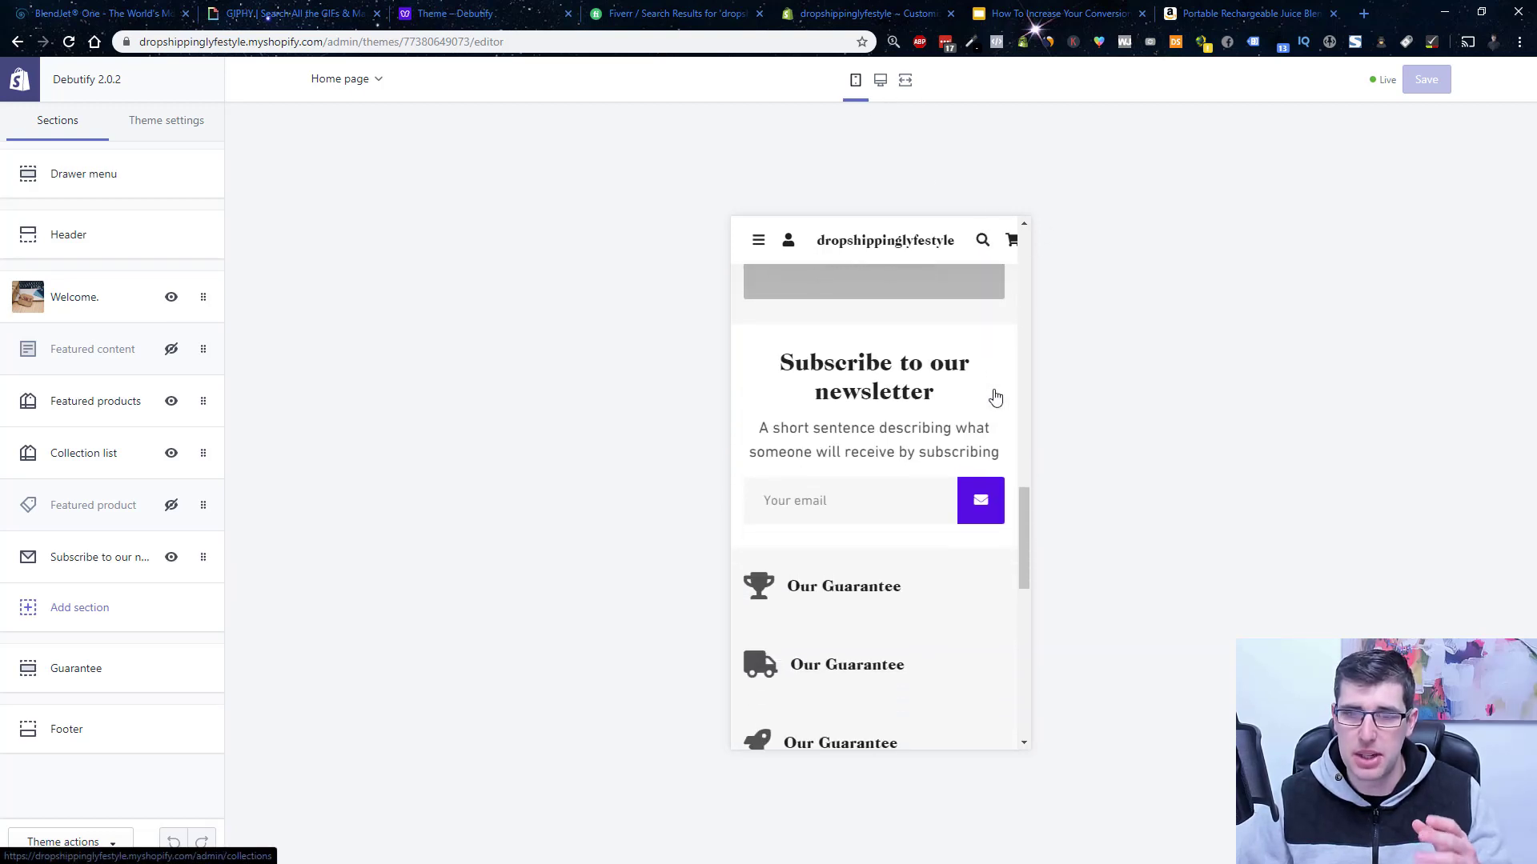
pyautogui.scroll(-2, 995, 397)
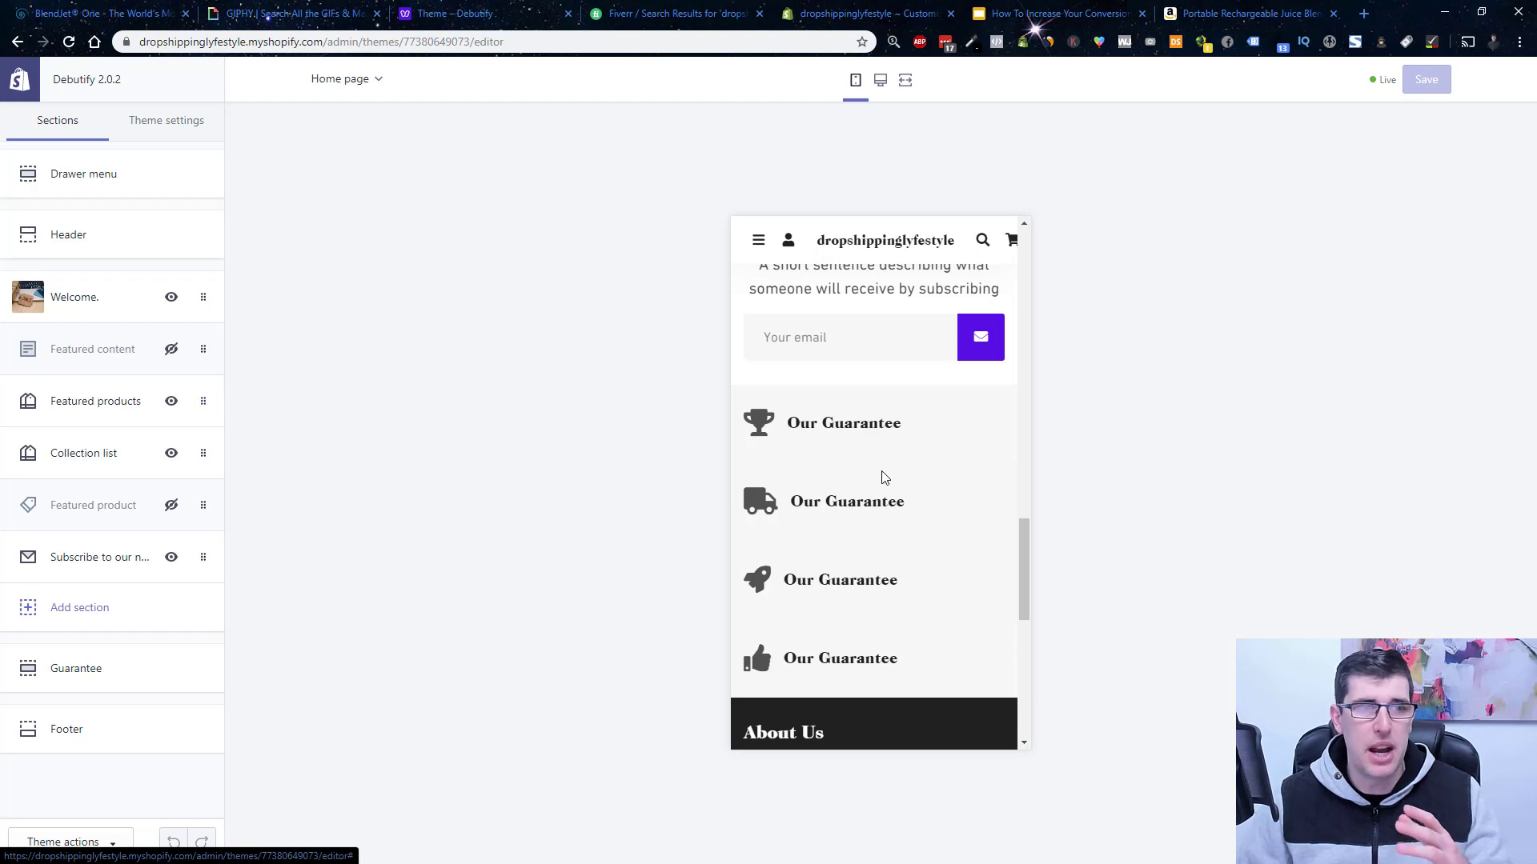
pyautogui.scroll(3, 902, 489)
pyautogui.scroll(3, 961, 545)
# Inspect the Welcome banner section's settings, then return to the section list.
pyautogui.click(118, 309)
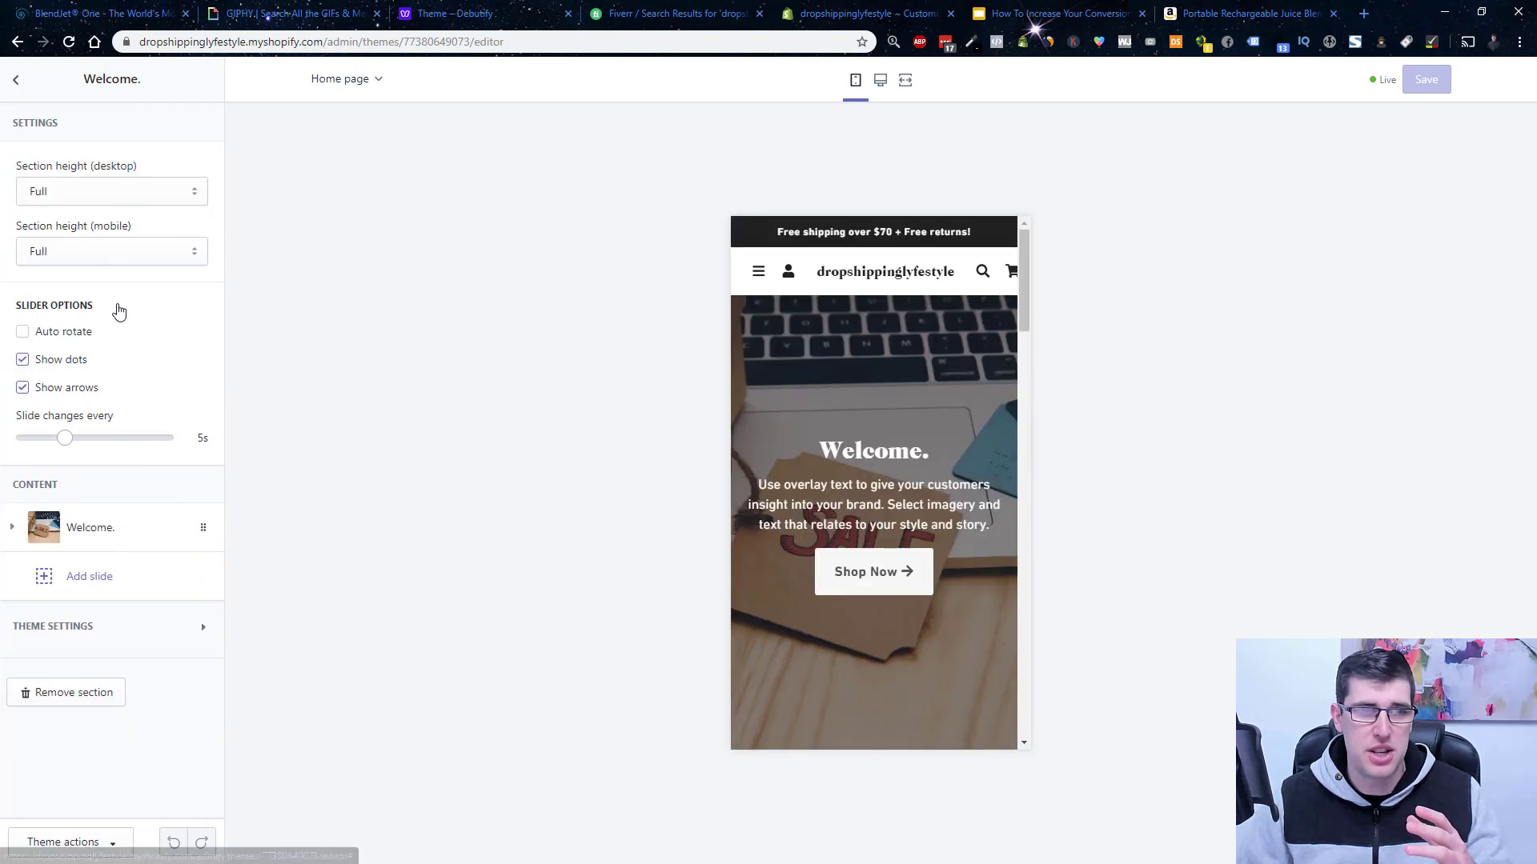
pyautogui.scroll(-3, 891, 425)
pyautogui.scroll(1, 920, 416)
pyautogui.scroll(-3, 958, 434)
pyautogui.scroll(4, 958, 437)
pyautogui.scroll(2, 958, 438)
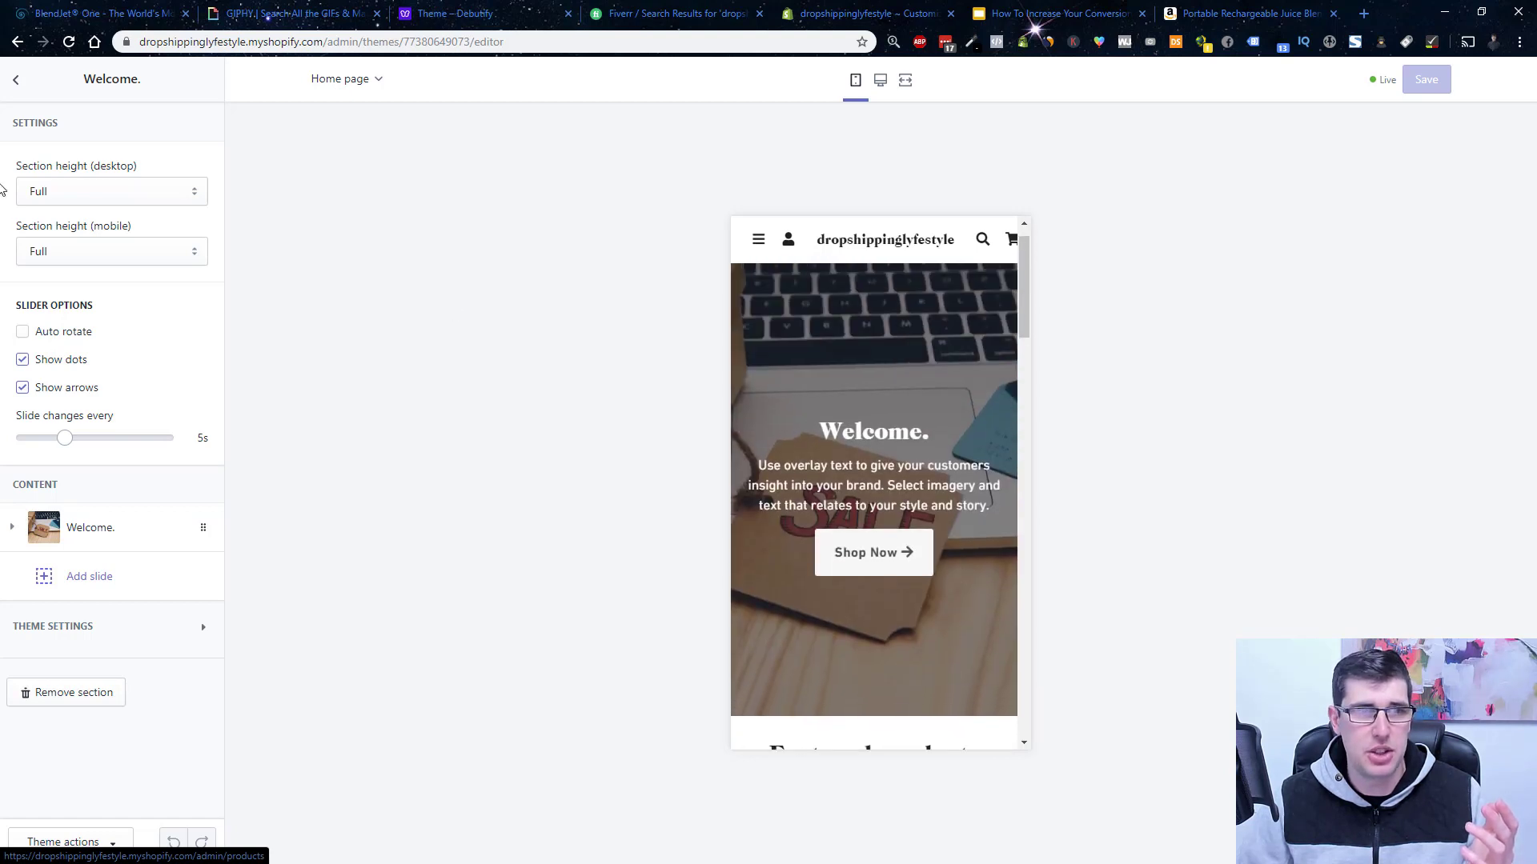
pyautogui.click(16, 79)
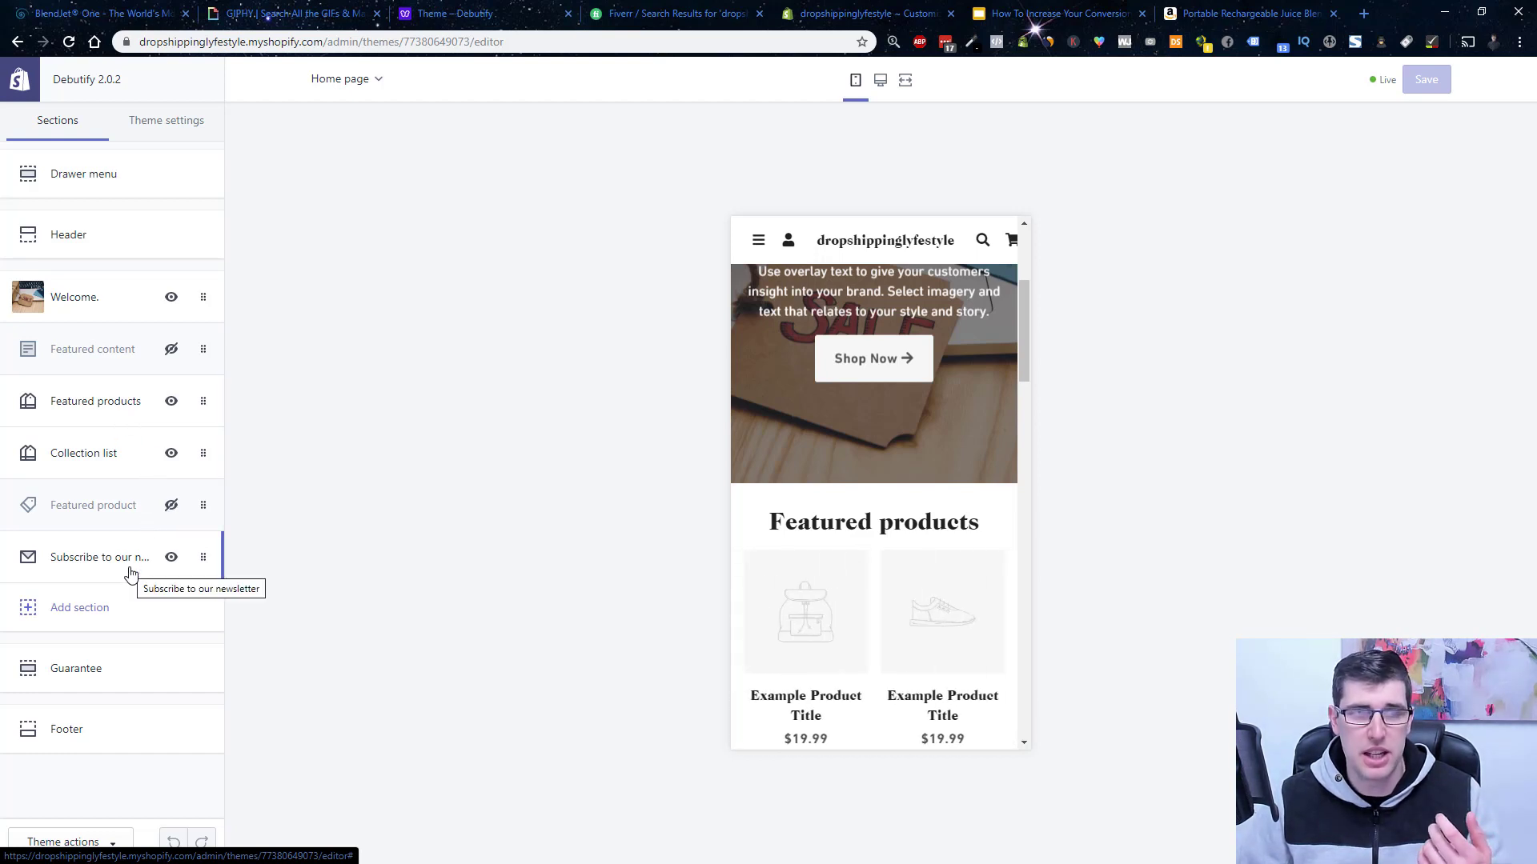
# Browse the mobile home preview and try a featured product link, dismissing the warning.
pyautogui.scroll(-4, 897, 384)
pyautogui.scroll(2, 876, 419)
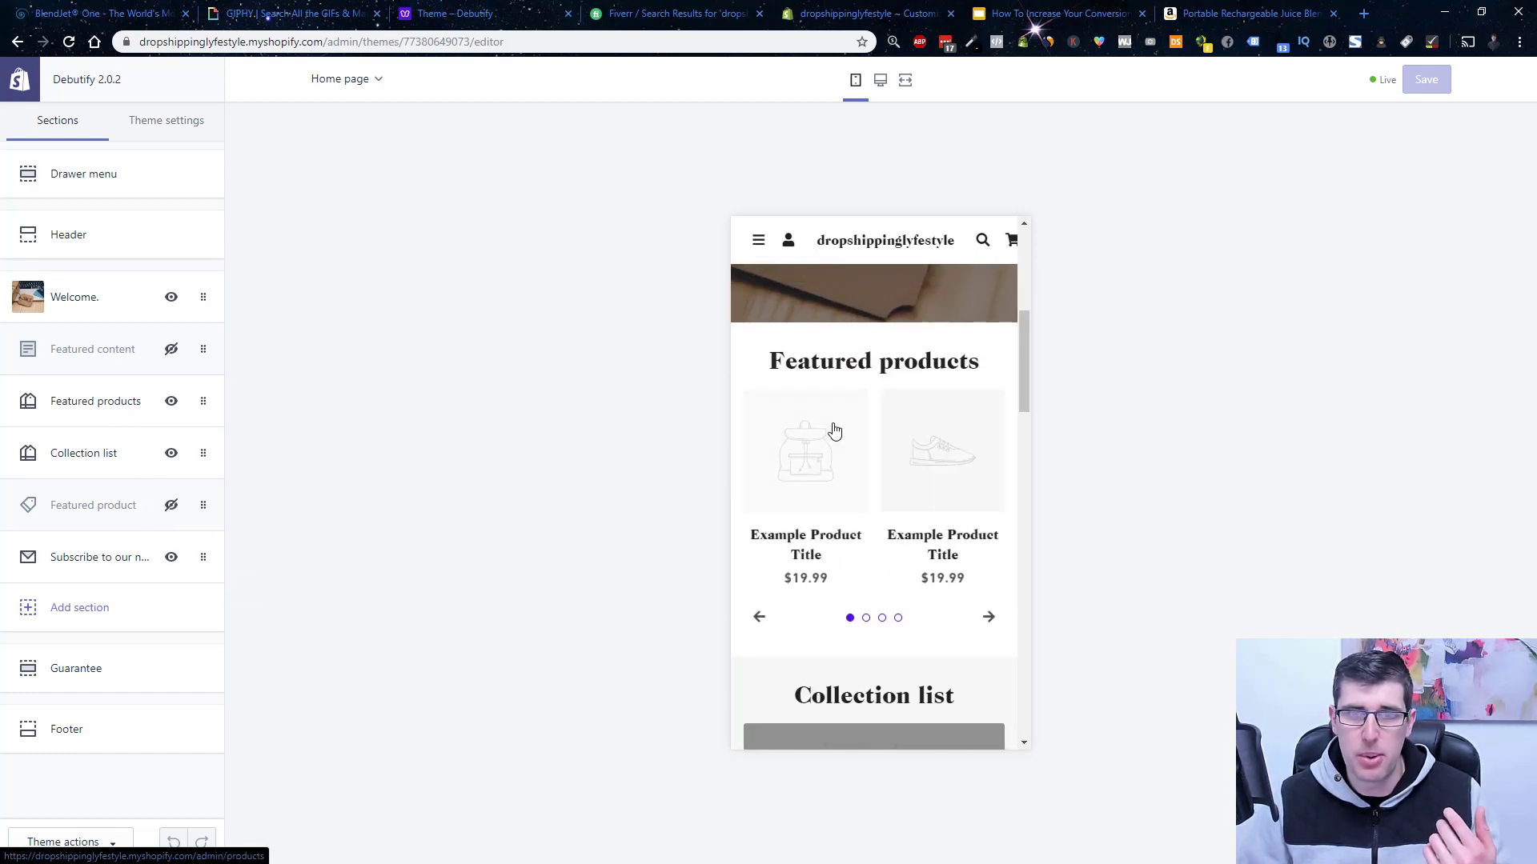
pyautogui.scroll(-3, 834, 431)
pyautogui.scroll(-3, 834, 431)
pyautogui.scroll(-3, 834, 432)
pyautogui.scroll(-3, 834, 432)
pyautogui.scroll(5, 833, 434)
pyautogui.scroll(5, 829, 441)
pyautogui.scroll(5, 827, 443)
pyautogui.scroll(-3, 825, 559)
pyautogui.click(824, 560)
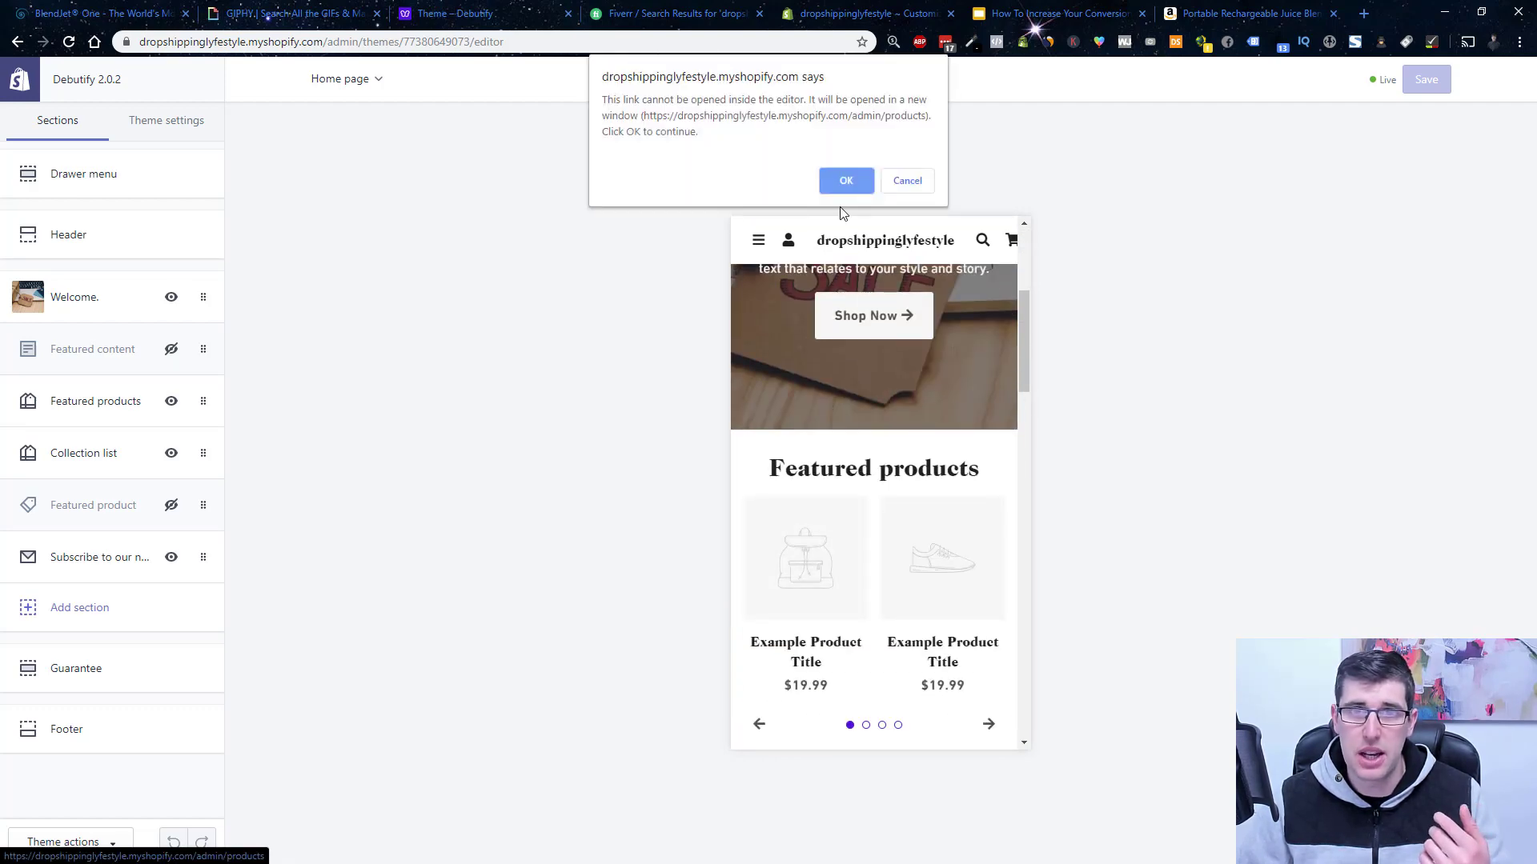
pyautogui.press('Escape')
# Switch the editor preview to the Product pages template for the food chopper.
pyautogui.click(344, 79)
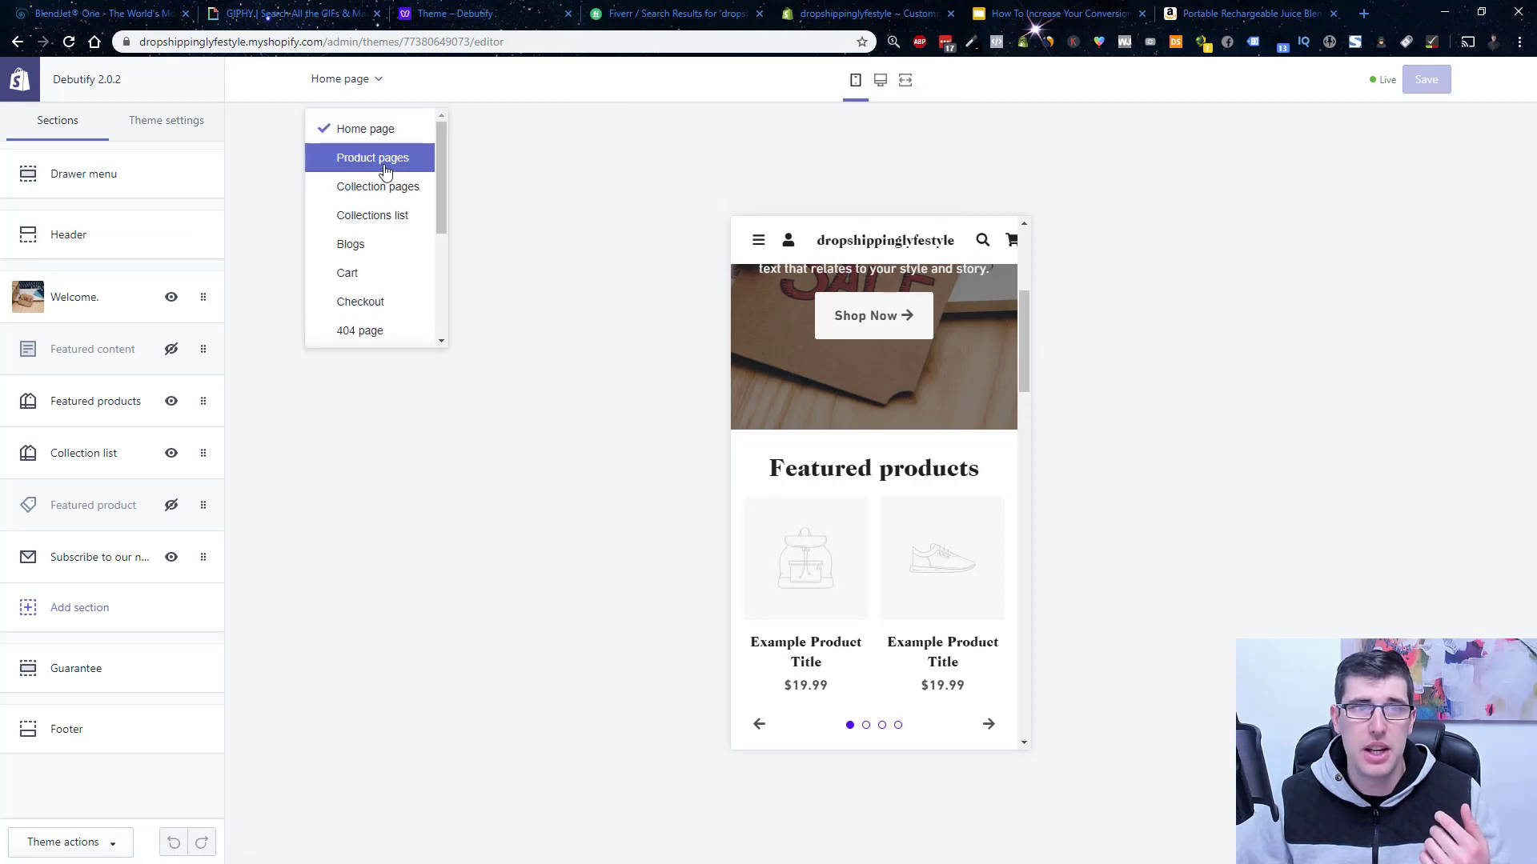
pyautogui.click(385, 167)
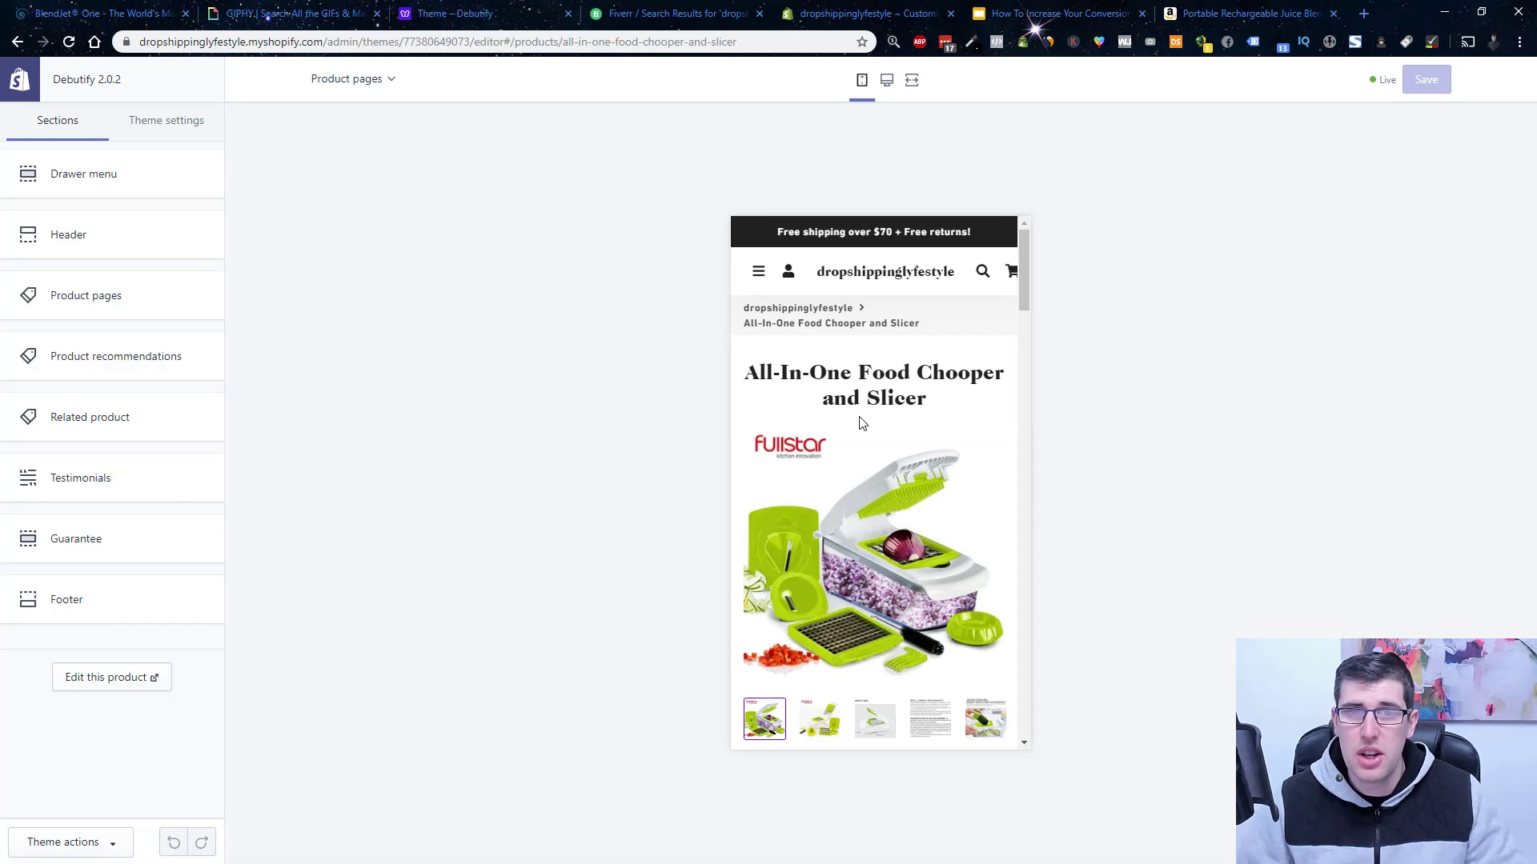
pyautogui.scroll(-1, 902, 357)
pyautogui.scroll(-2, 901, 352)
pyautogui.scroll(-2, 901, 351)
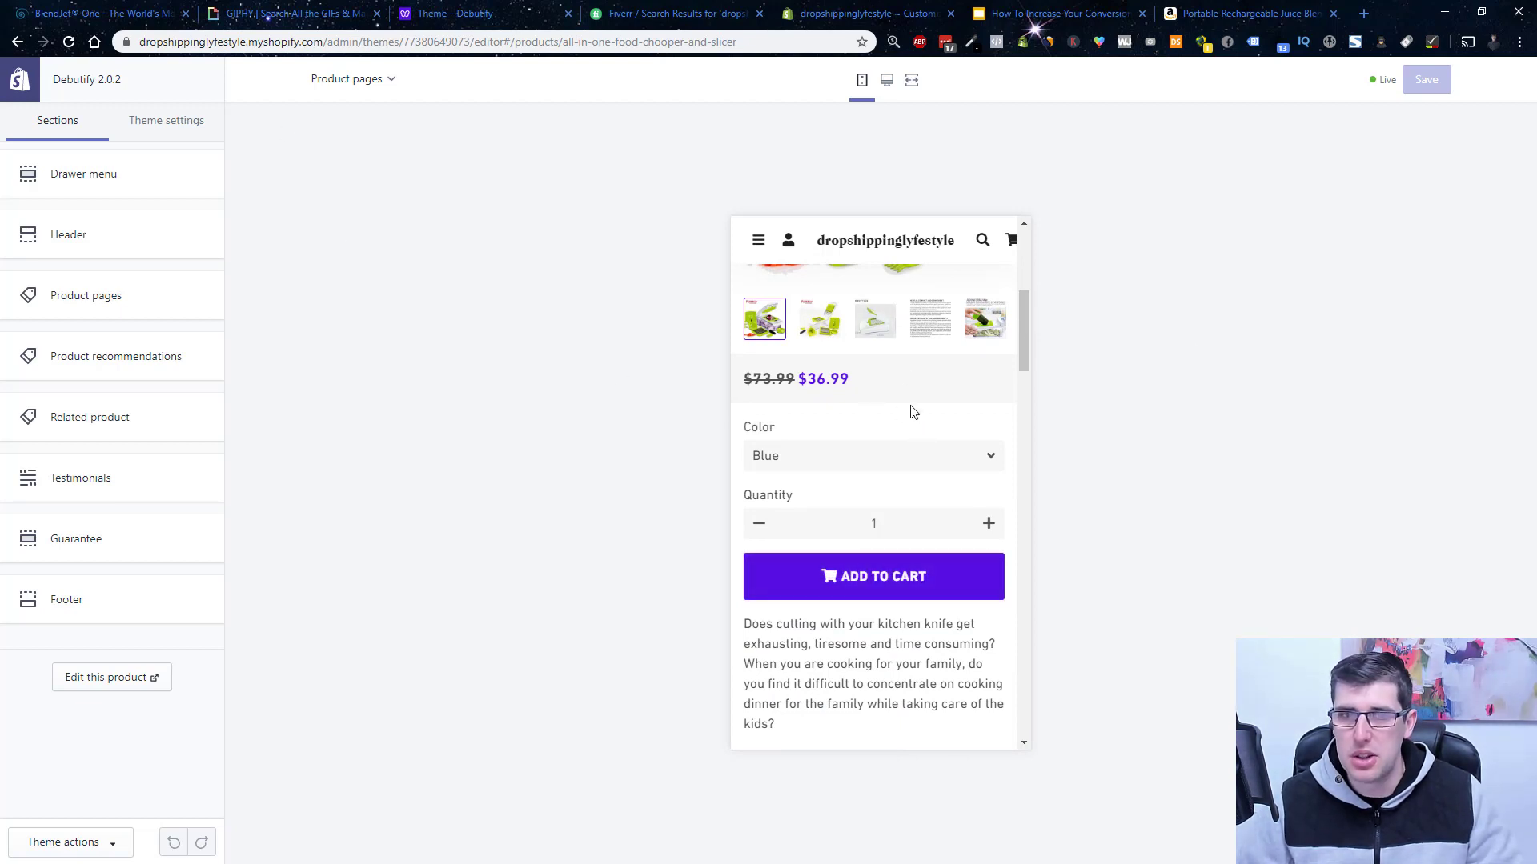
pyautogui.scroll(3, 913, 411)
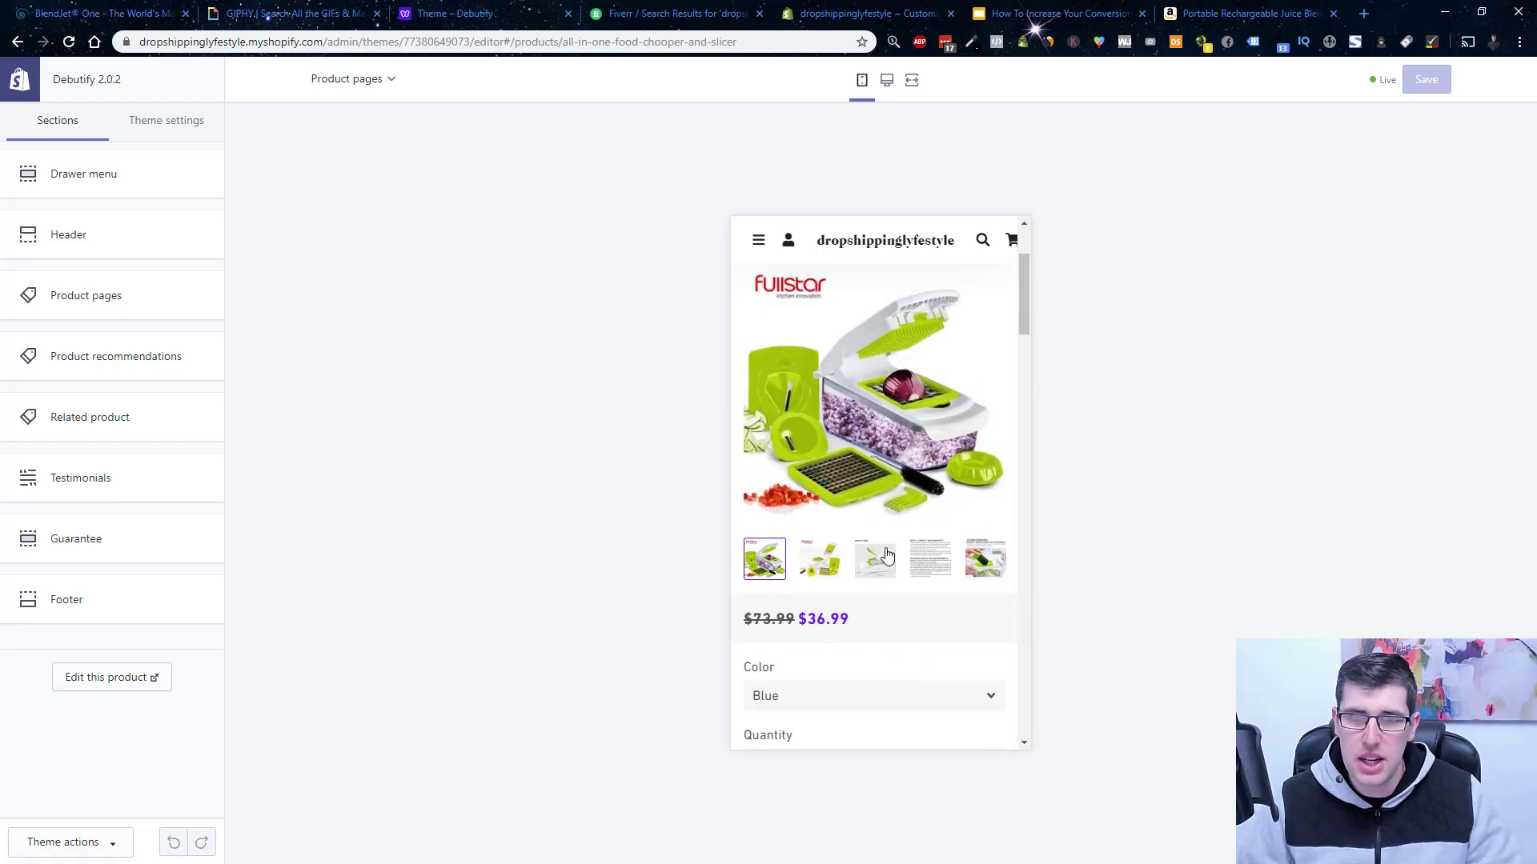
# Browse the product gallery images and scroll through the product page preview.
pyautogui.click(876, 558)
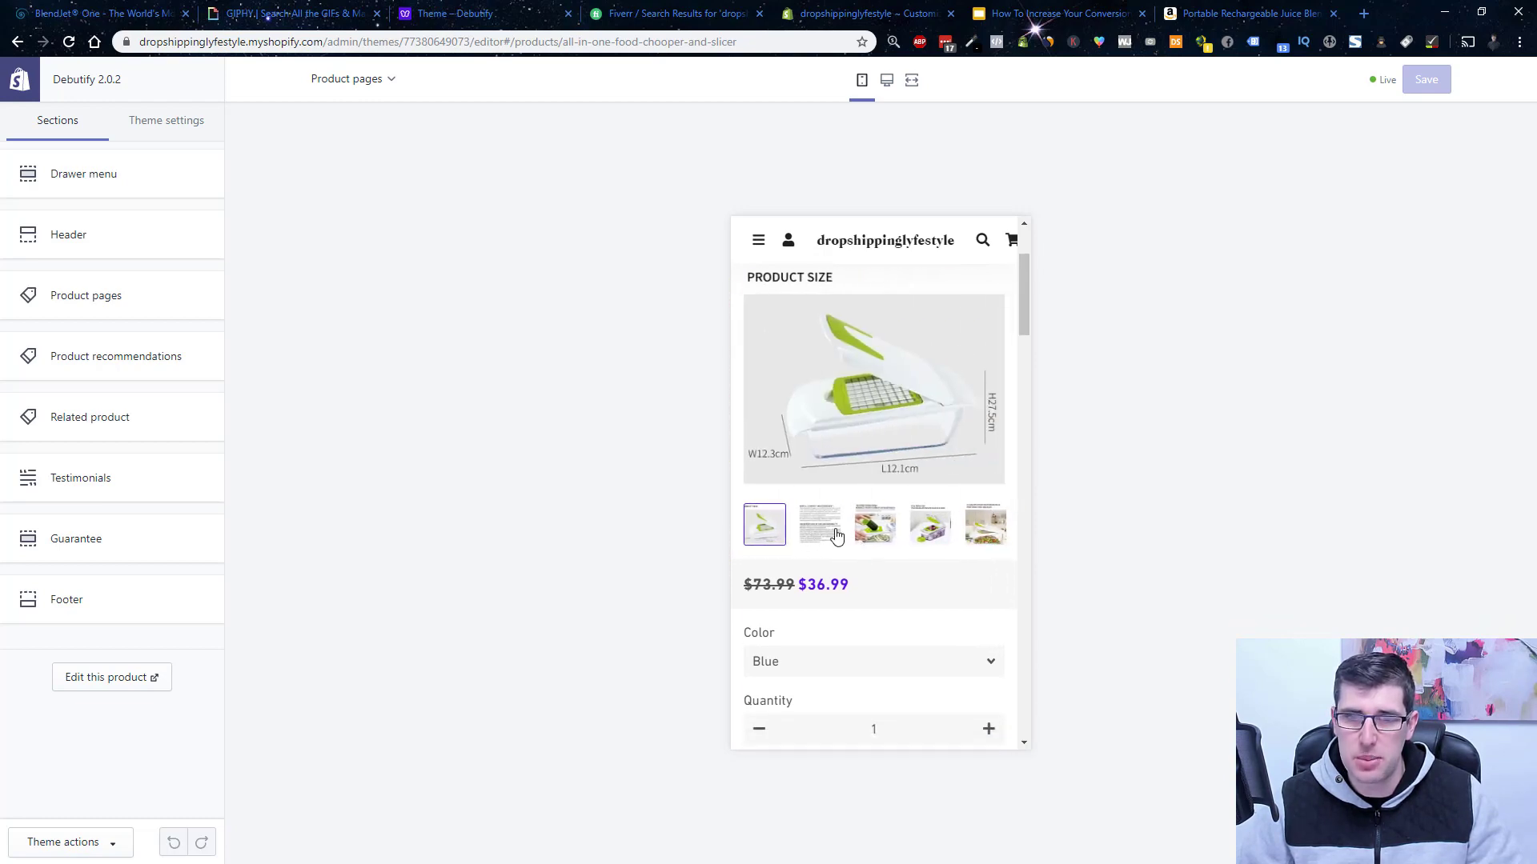
pyautogui.click(837, 536)
pyautogui.scroll(-5, 889, 496)
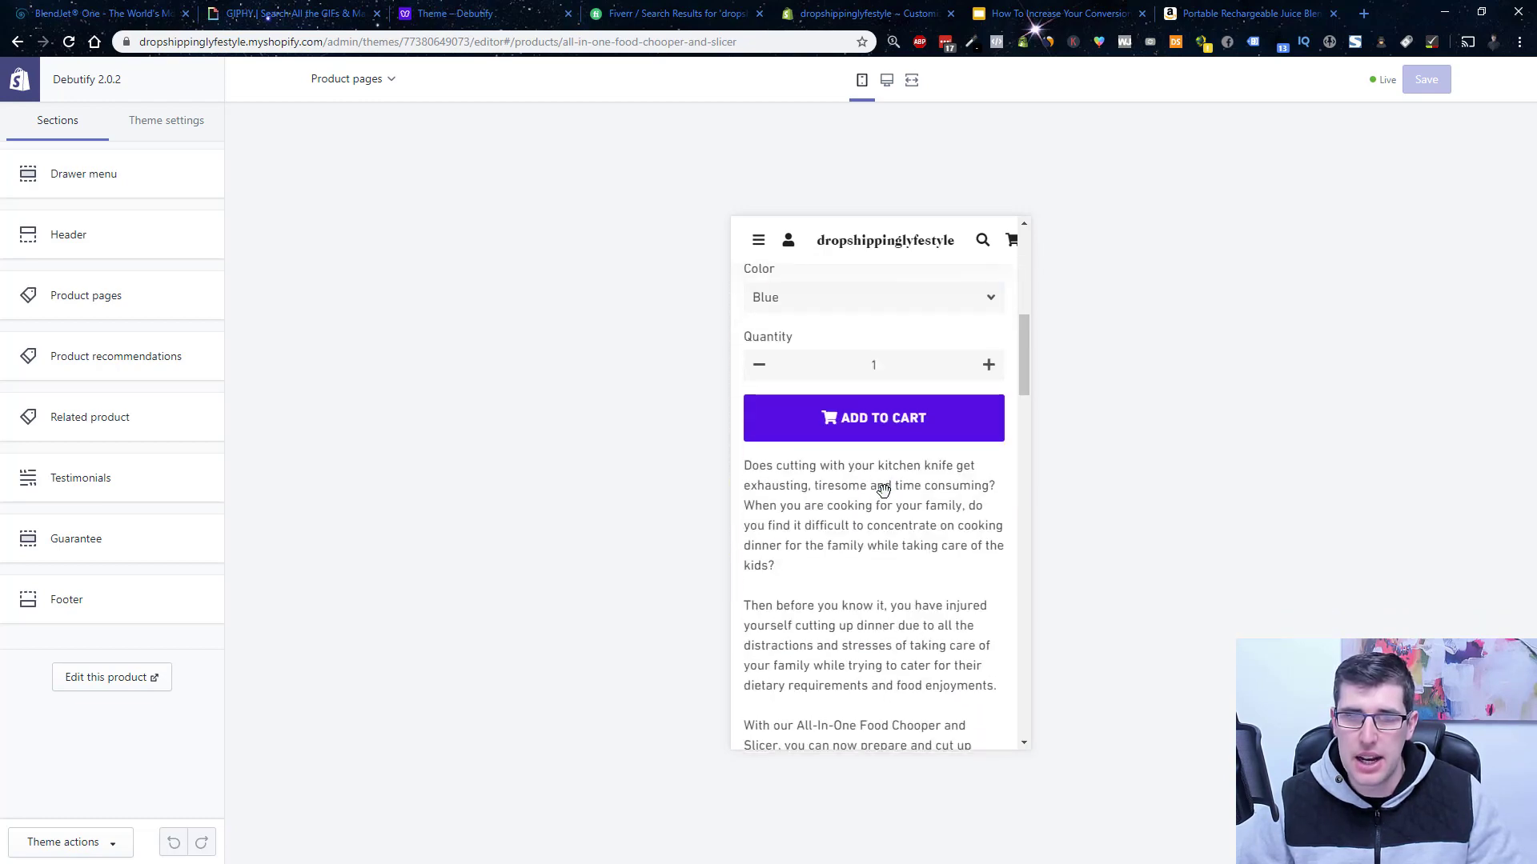
pyautogui.scroll(-2, 883, 486)
pyautogui.scroll(-3, 885, 489)
pyautogui.scroll(-1, 885, 490)
pyautogui.scroll(-1, 887, 490)
pyautogui.scroll(-2, 886, 490)
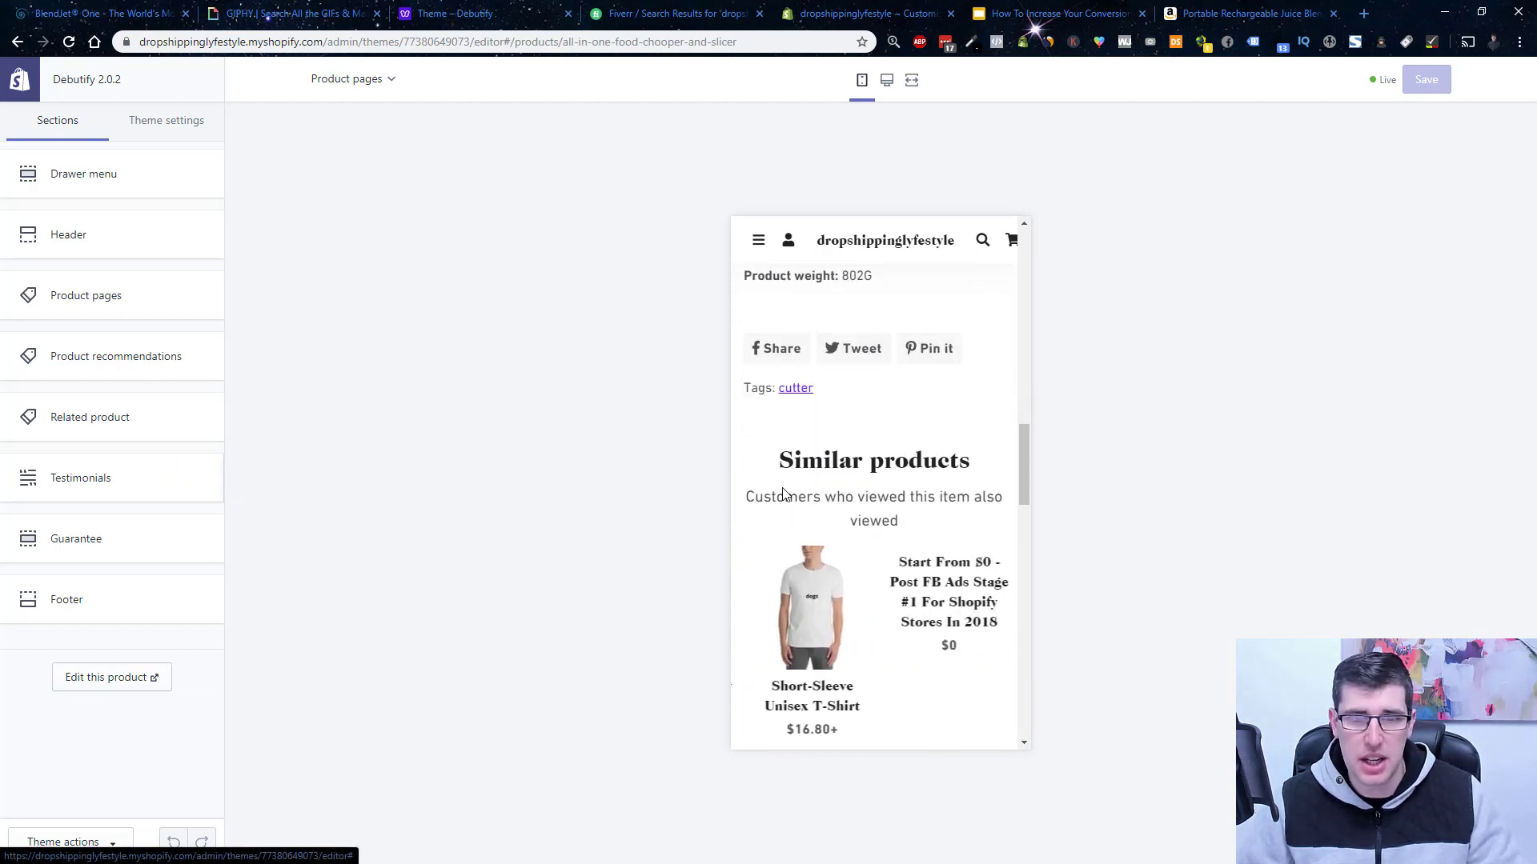
pyautogui.scroll(4, 938, 408)
pyautogui.scroll(4, 938, 408)
pyautogui.scroll(-4, 938, 408)
pyautogui.scroll(-2, 938, 408)
pyautogui.scroll(-1, 938, 408)
pyautogui.scroll(-2, 939, 408)
pyautogui.scroll(-3, 938, 408)
pyautogui.scroll(-1, 938, 408)
pyautogui.scroll(-2, 938, 409)
pyautogui.scroll(-1, 938, 408)
pyautogui.scroll(-2, 937, 405)
pyautogui.scroll(-1, 934, 399)
pyautogui.scroll(-1, 934, 399)
pyautogui.scroll(5, 934, 404)
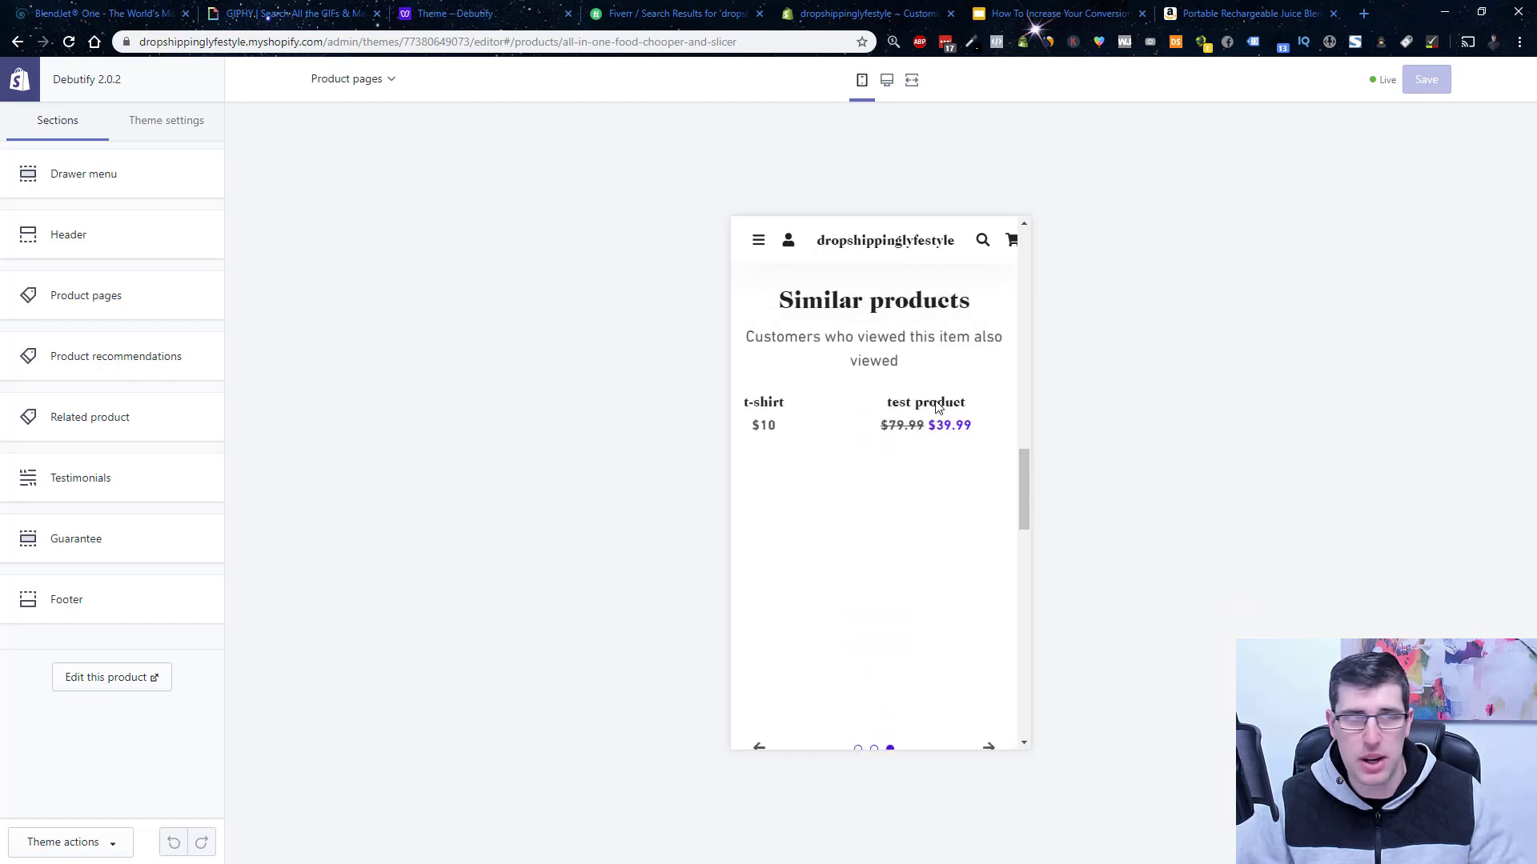
pyautogui.scroll(3, 935, 405)
# Open the Product pages settings and check the Variant picker options, keeping Dropdown.
pyautogui.click(111, 312)
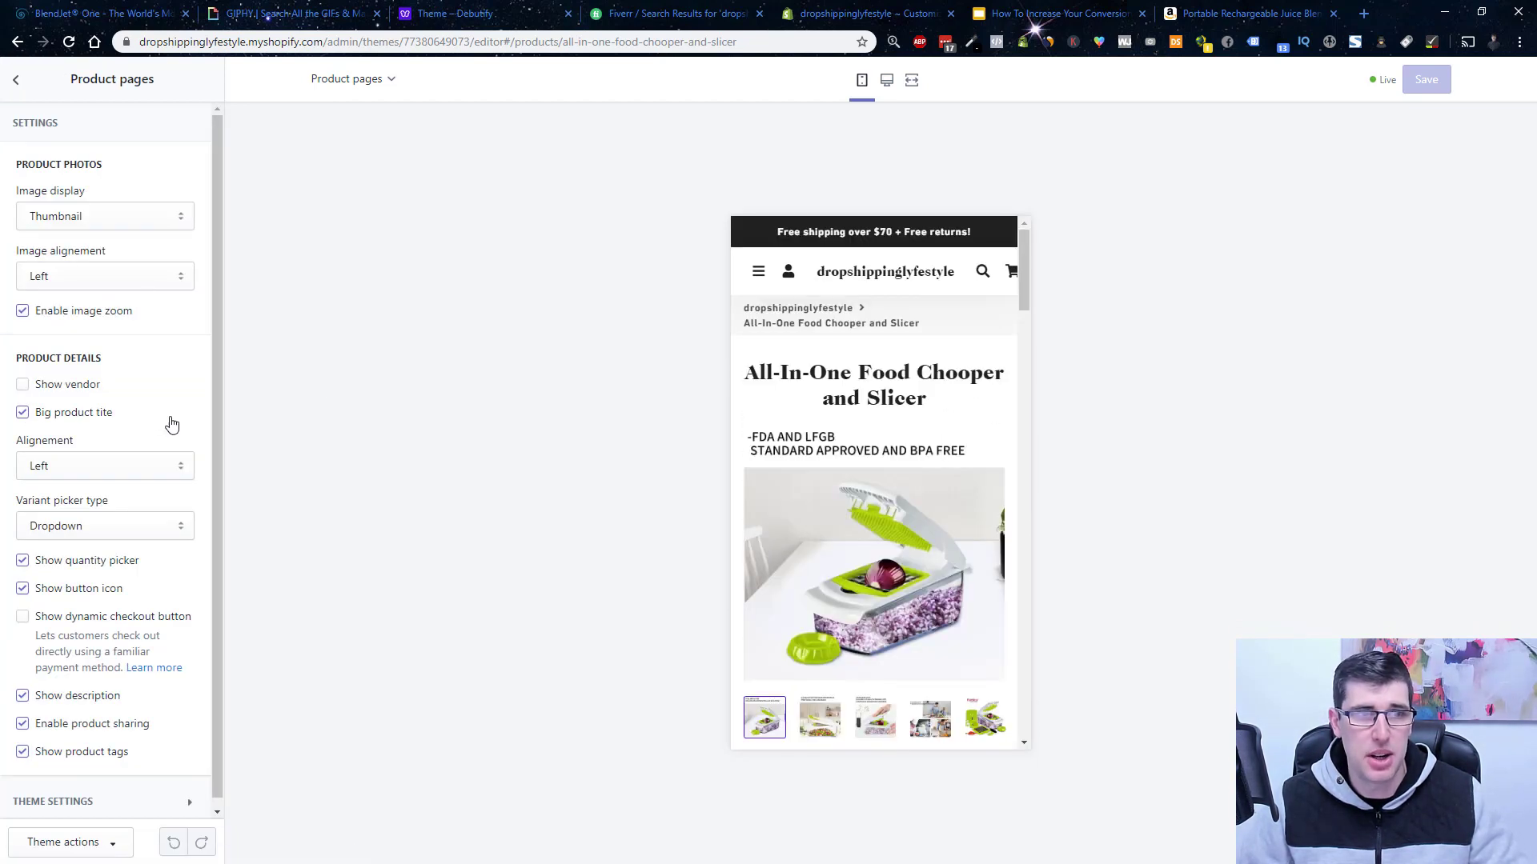
pyautogui.scroll(-1, 126, 650)
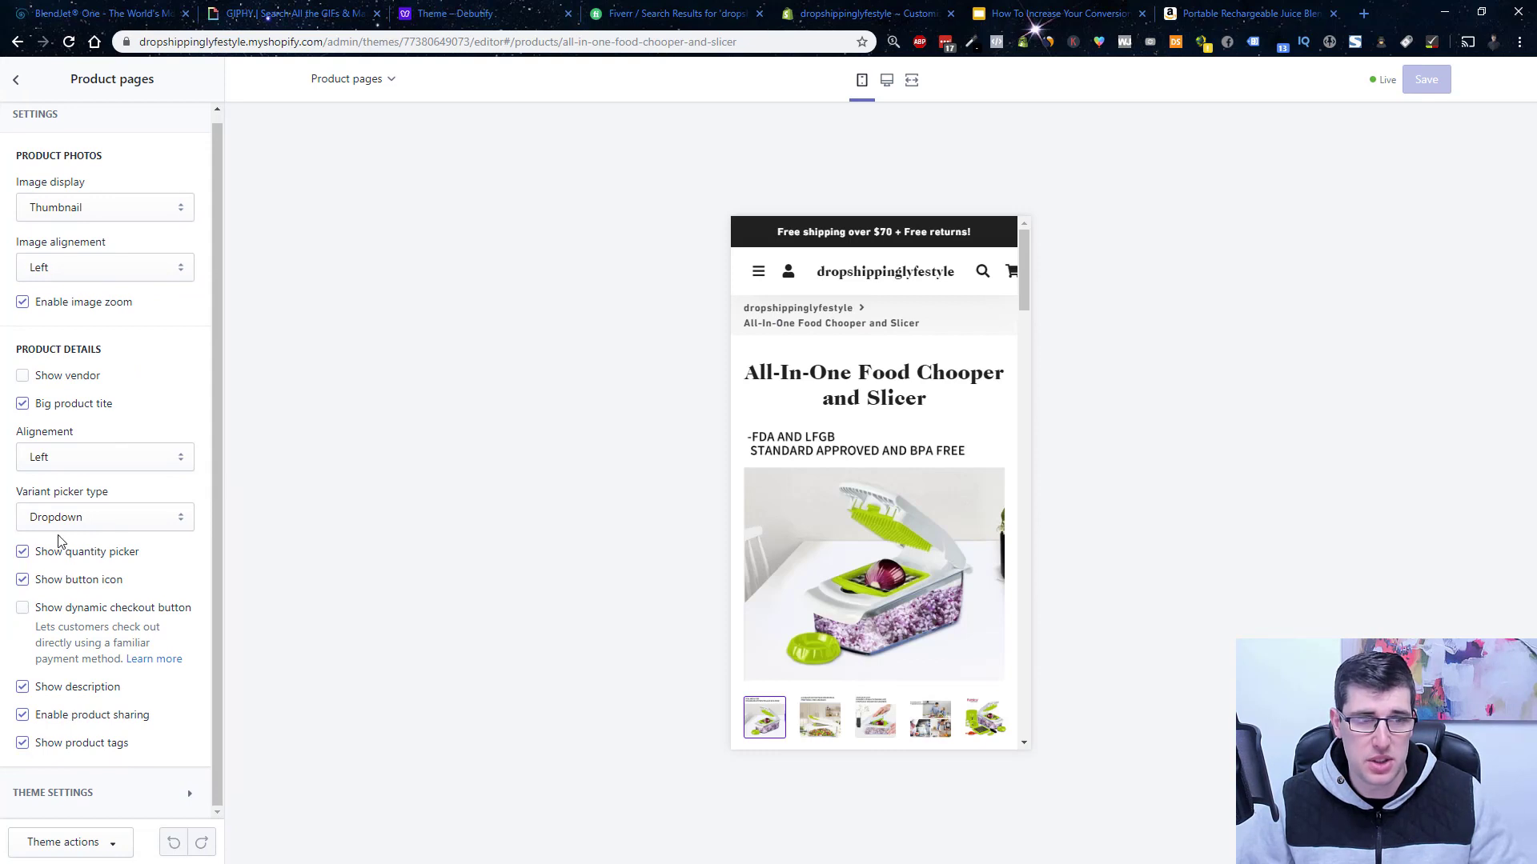
pyautogui.click(130, 523)
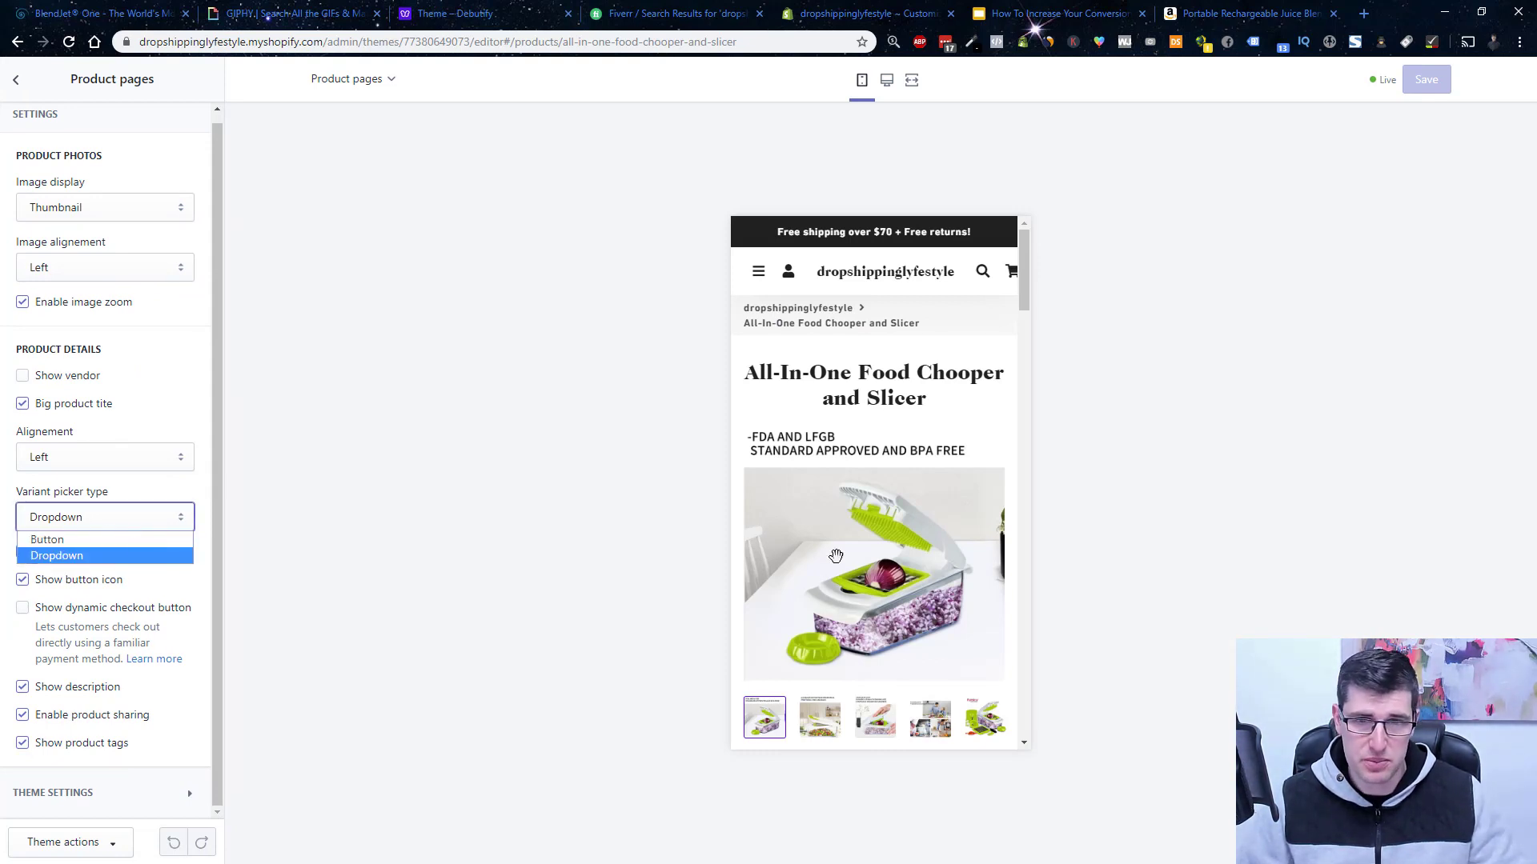
pyautogui.scroll(-5, 923, 409)
pyautogui.scroll(-3, 925, 406)
pyautogui.scroll(2, 925, 406)
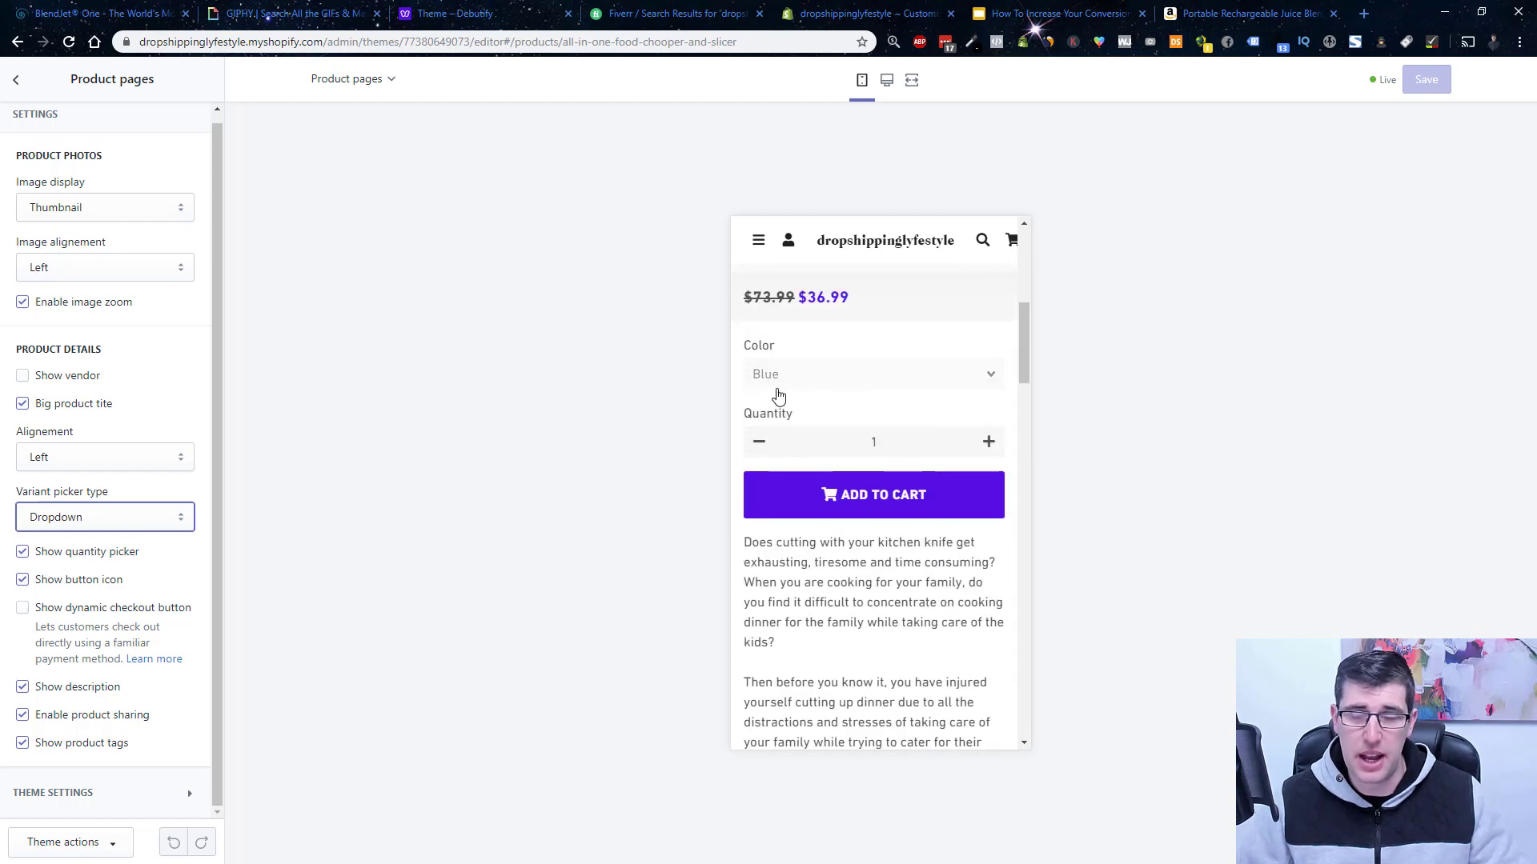
# Add the blue All-In-One Food Chooper and Slicer to the cart in the preview.
pyautogui.scroll(-1, 827, 487)
pyautogui.scroll(-4, 1014, 378)
pyautogui.moveTo(1026, 400)
pyautogui.mouseDown()
pyautogui.moveTo(1053, 634)
pyautogui.moveTo(1042, 699)
pyautogui.moveTo(990, 327)
pyautogui.mouseUp()
pyautogui.click(884, 590)
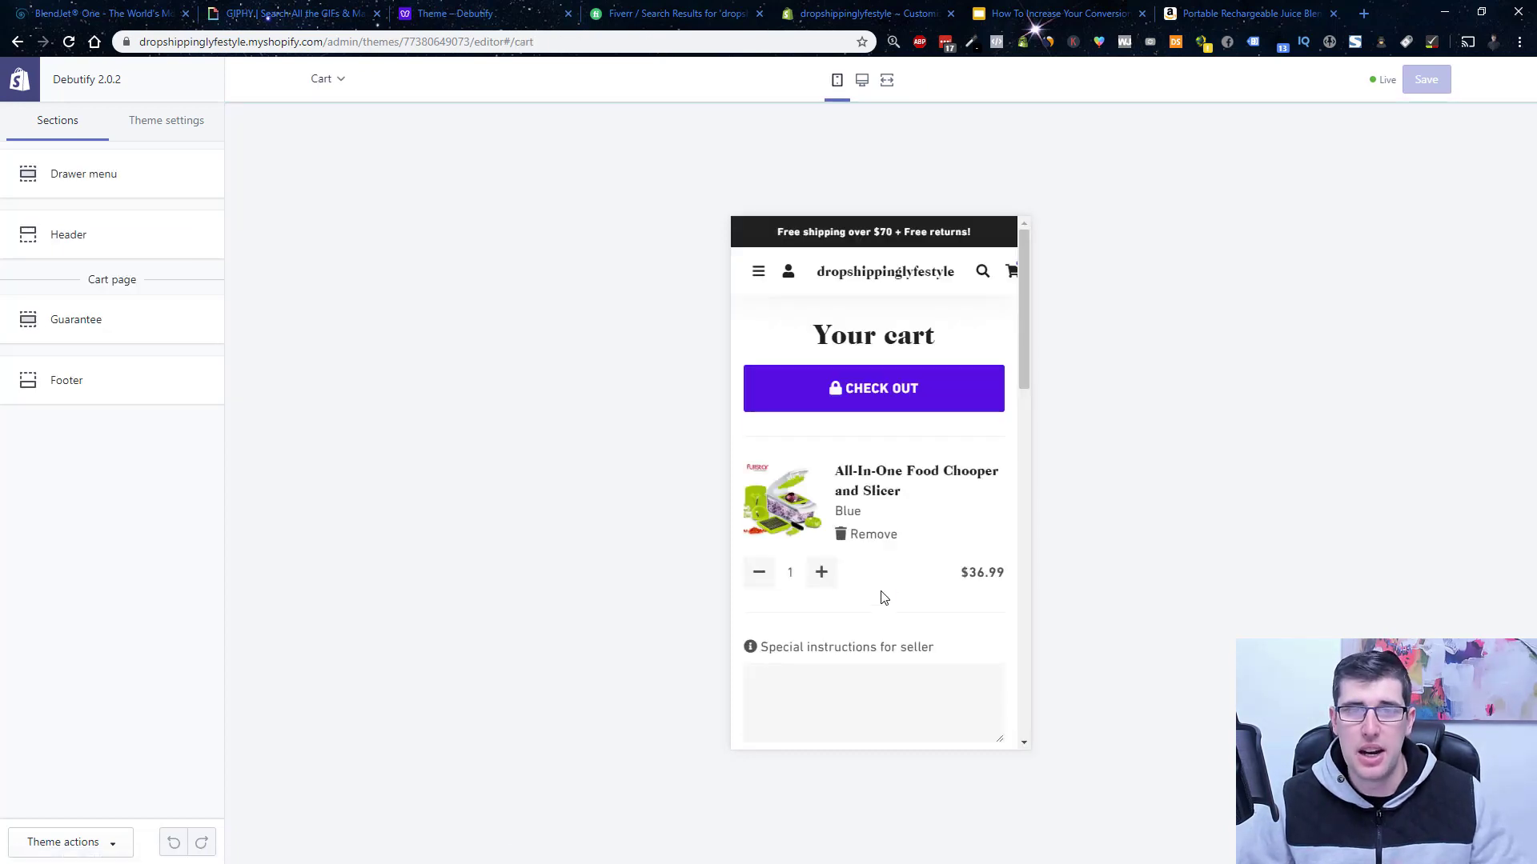
# Scroll the cart preview and inspect the Guarantee section's settings.
pyautogui.scroll(-2, 943, 493)
pyautogui.scroll(1, 943, 492)
pyautogui.scroll(1, 941, 479)
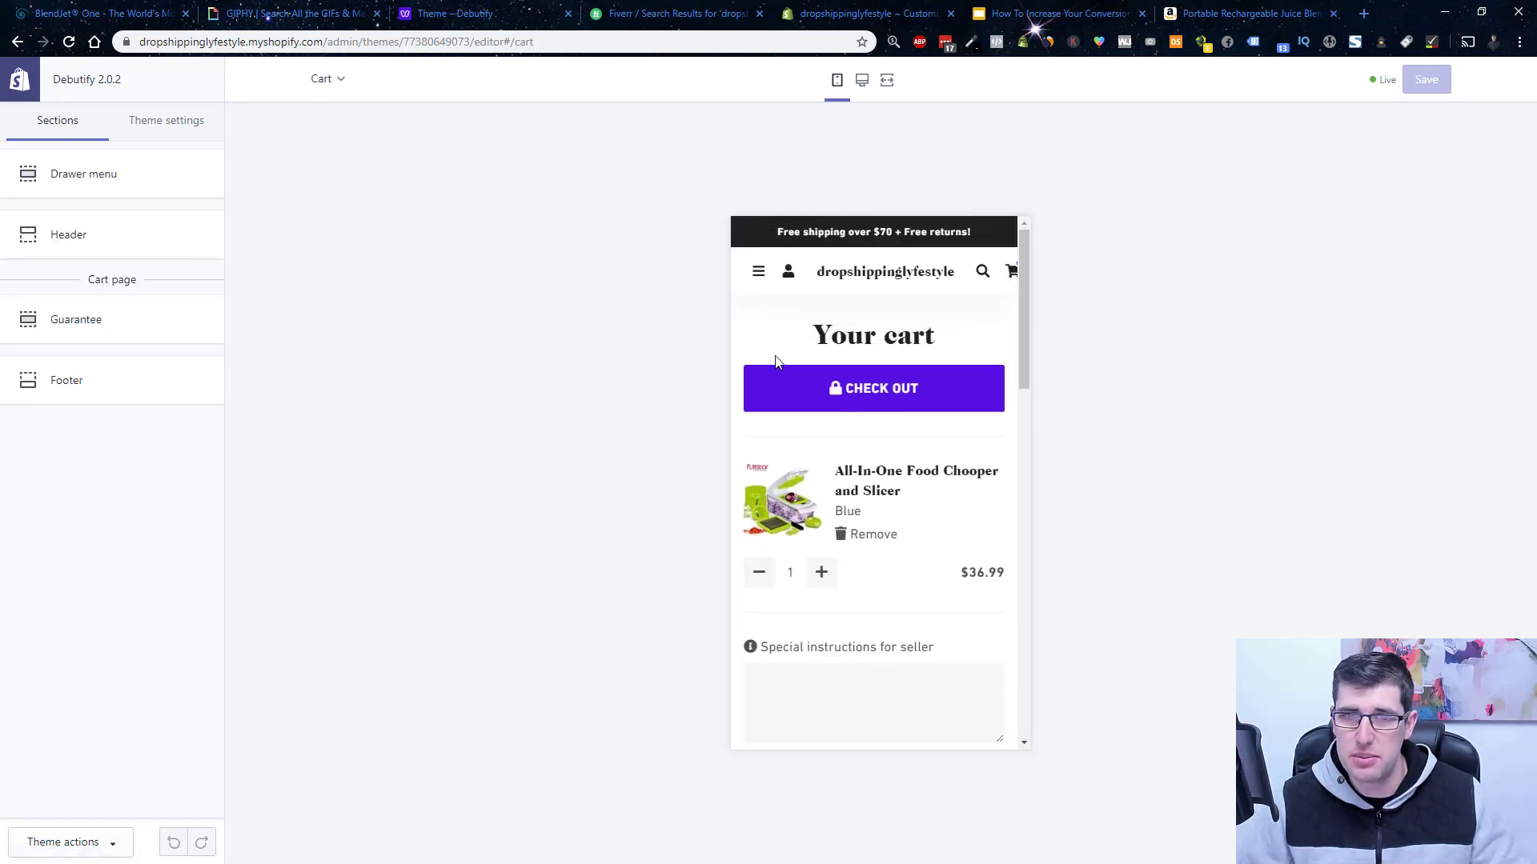
pyautogui.scroll(-1, 950, 357)
pyautogui.scroll(-3, 943, 388)
pyautogui.scroll(-2, 944, 387)
pyautogui.scroll(-3, 945, 439)
pyautogui.scroll(-2, 893, 568)
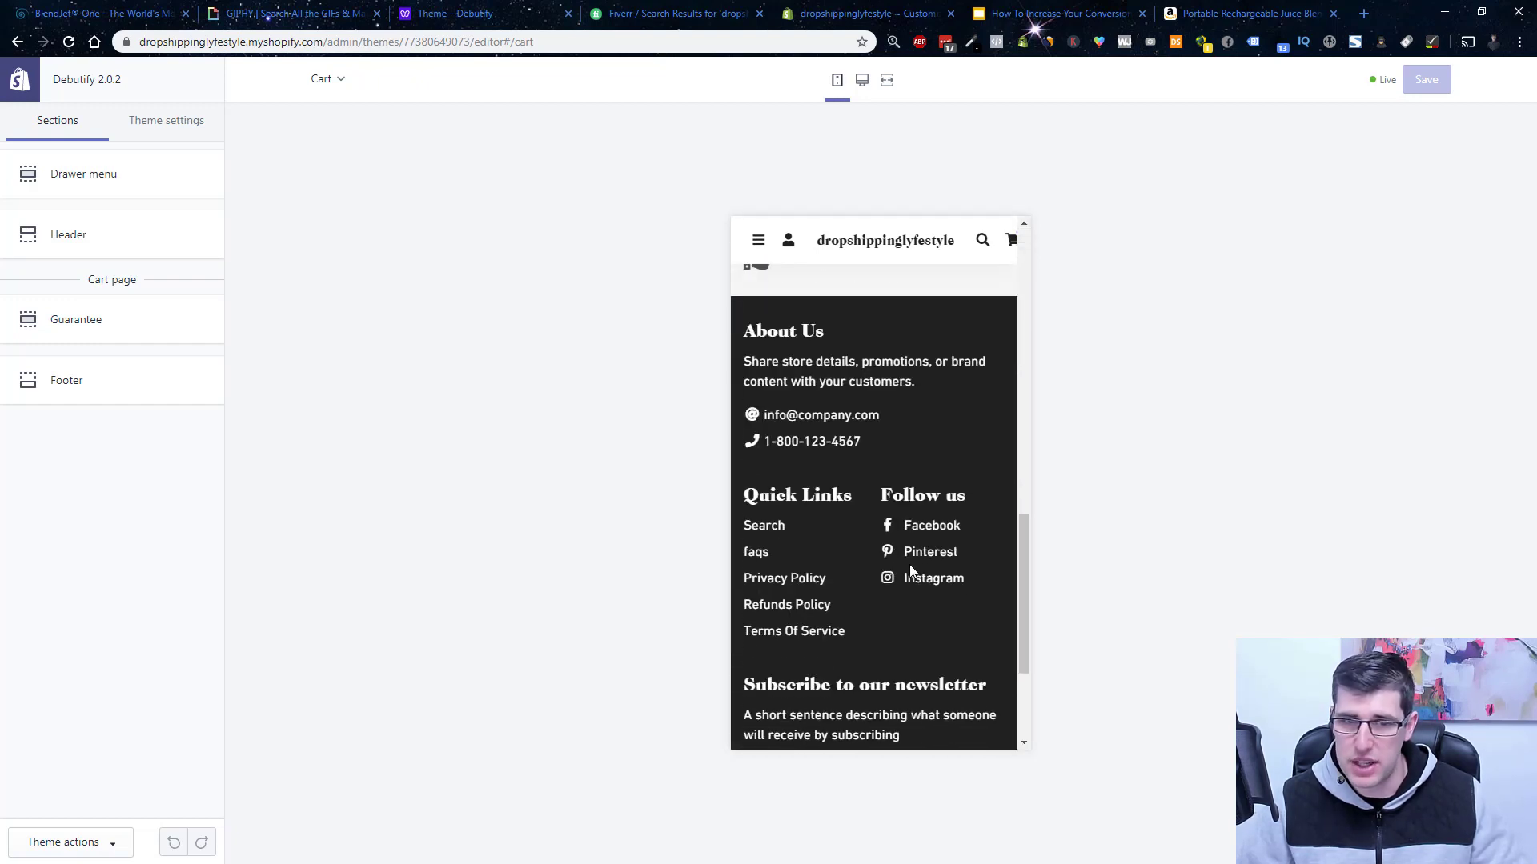
pyautogui.scroll(-1, 929, 607)
pyautogui.scroll(-1, 933, 601)
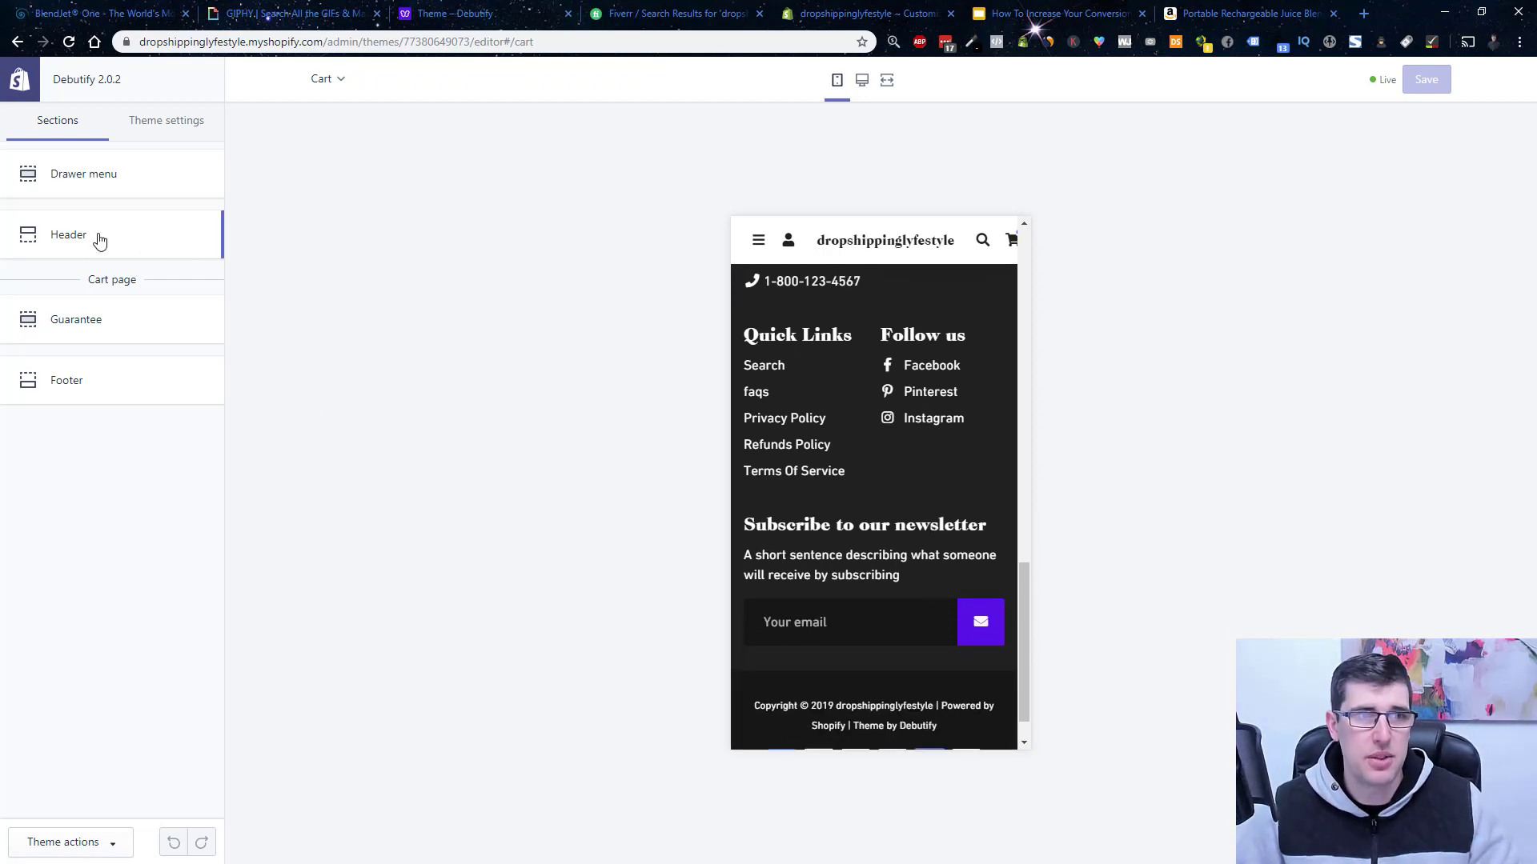
pyautogui.click(108, 326)
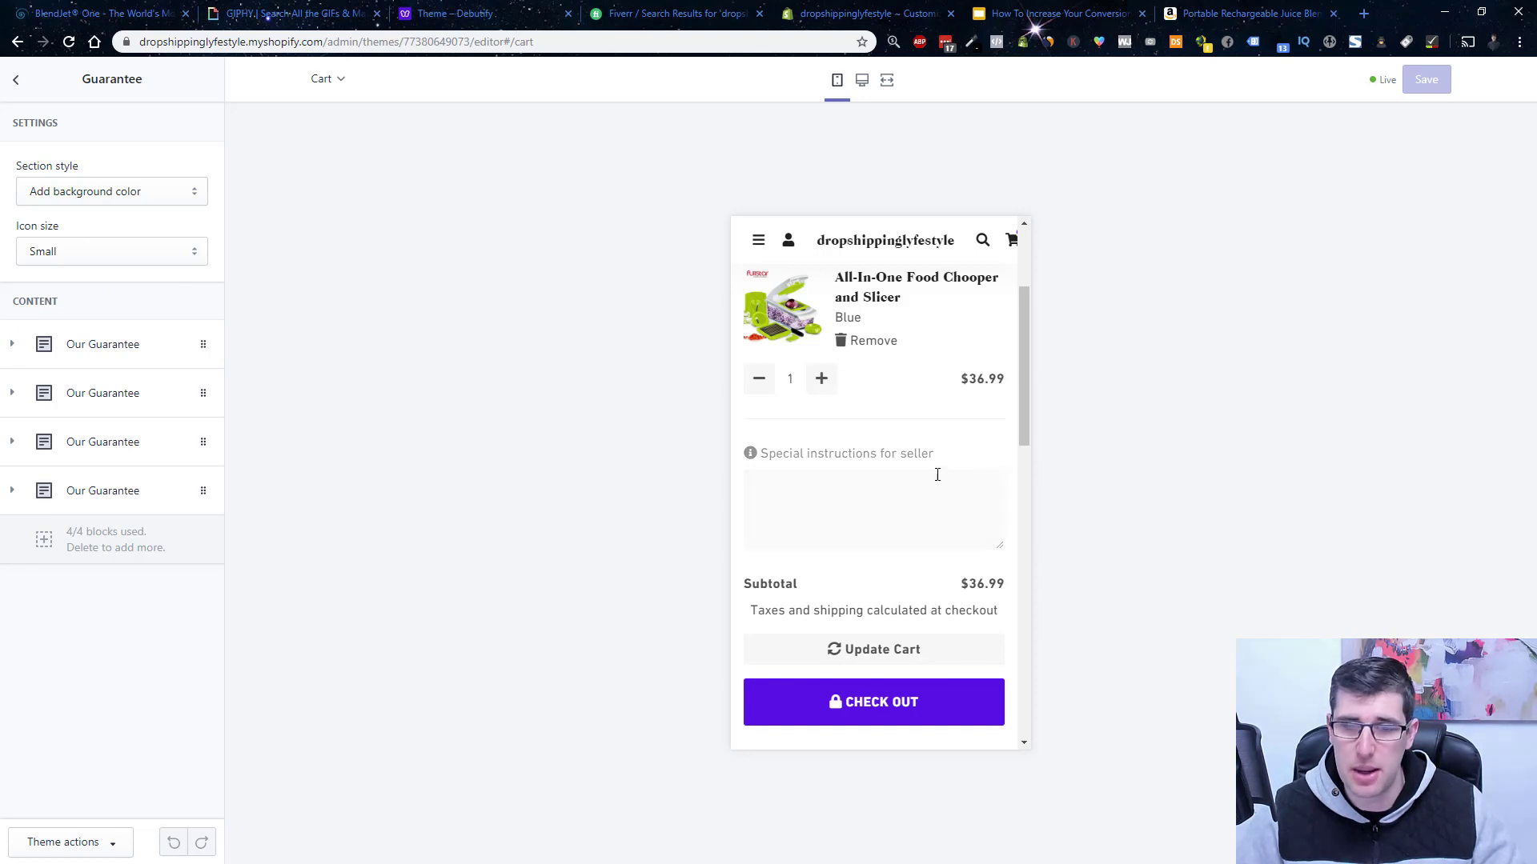
pyautogui.click(17, 88)
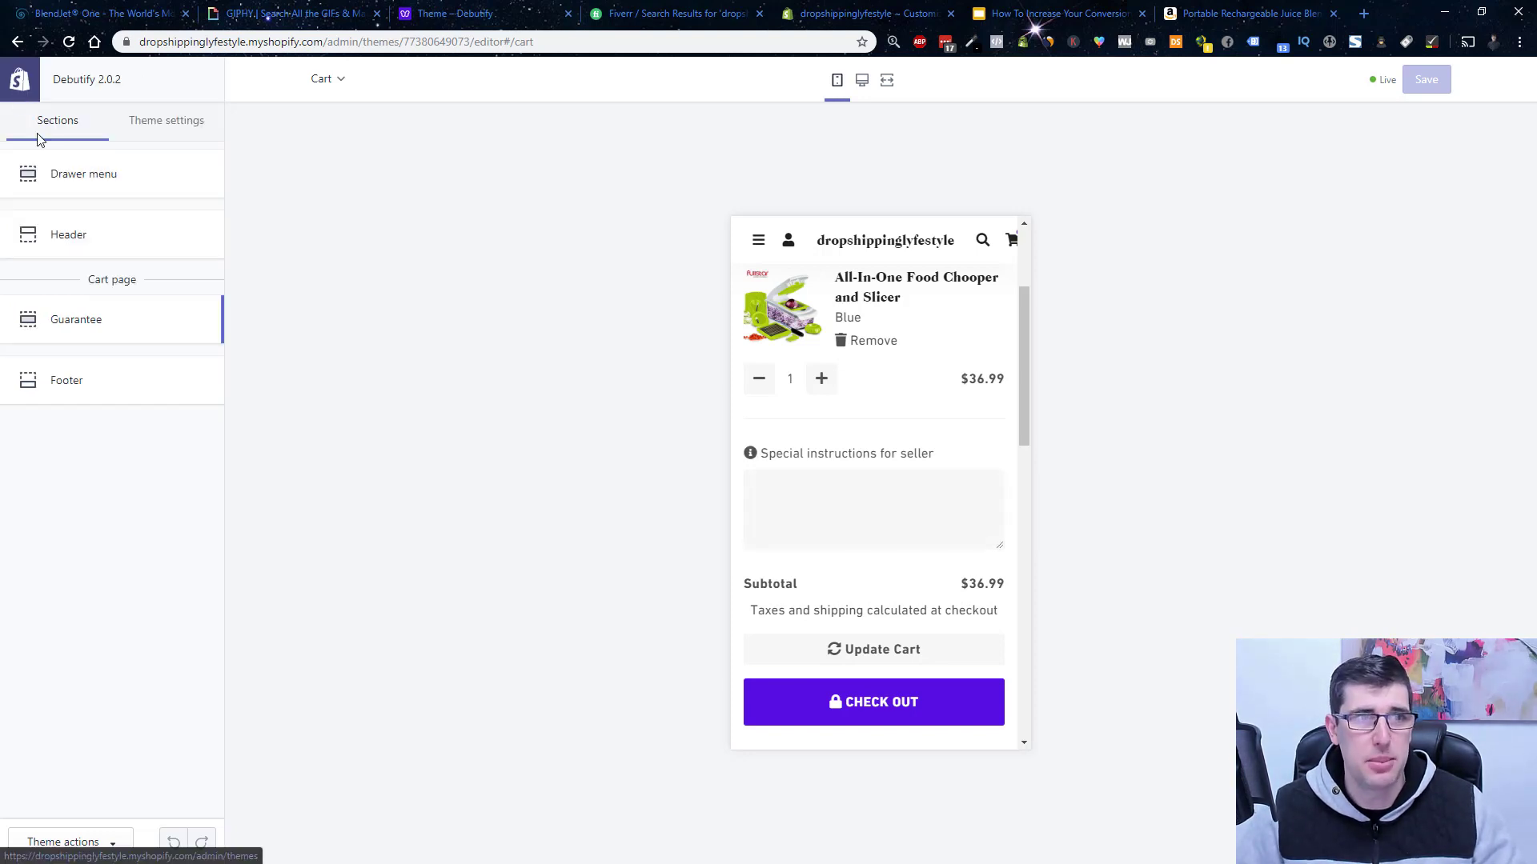
# Inspect the Drawer menu settings, closing the drawer in the preview afterwards.
pyautogui.click(96, 172)
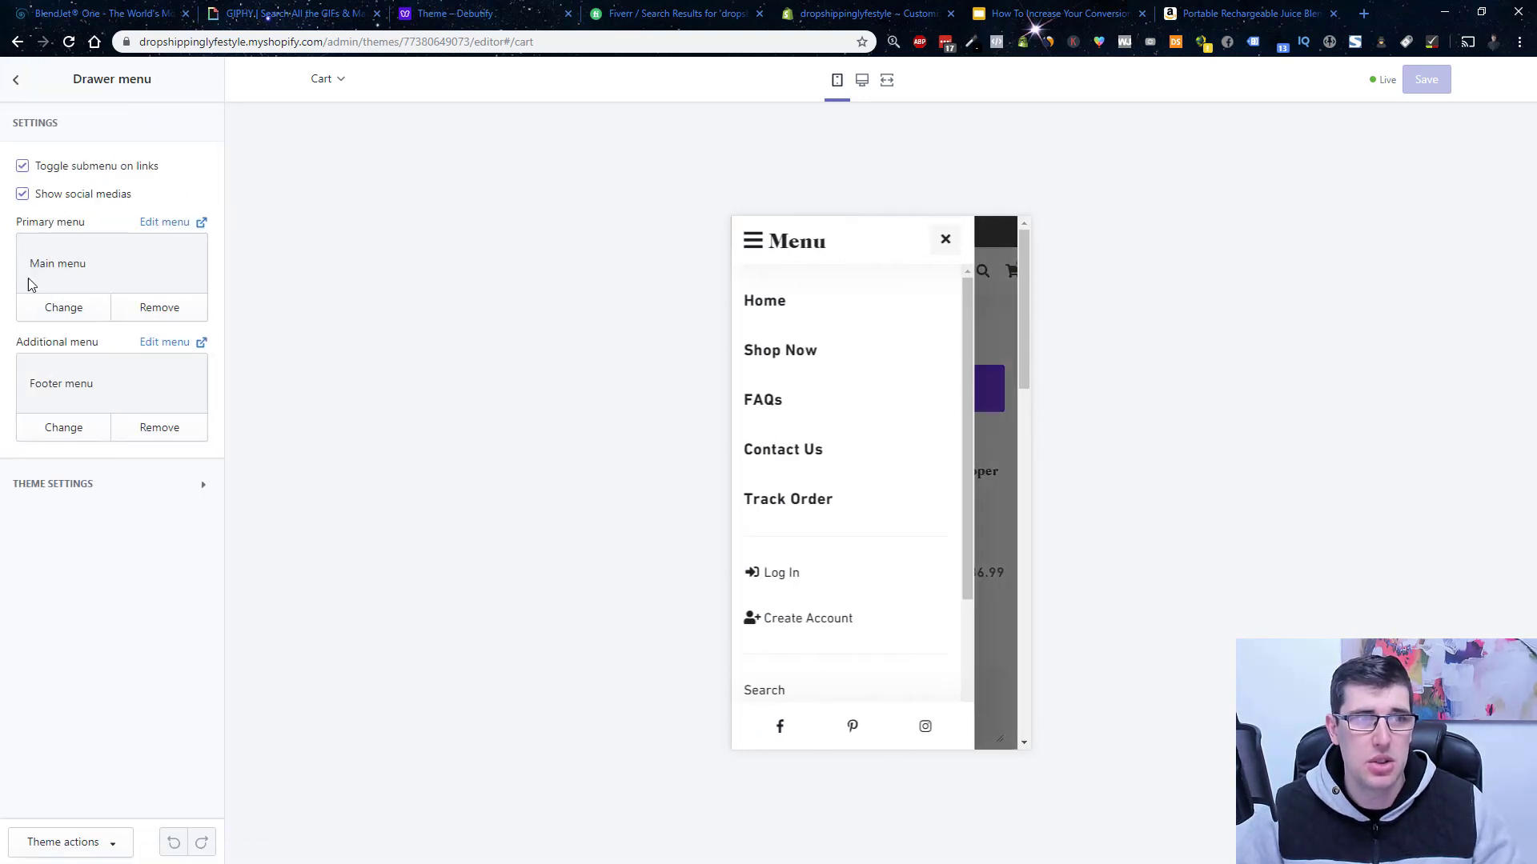
pyautogui.scroll(-2, 880, 344)
pyautogui.scroll(-1, 863, 336)
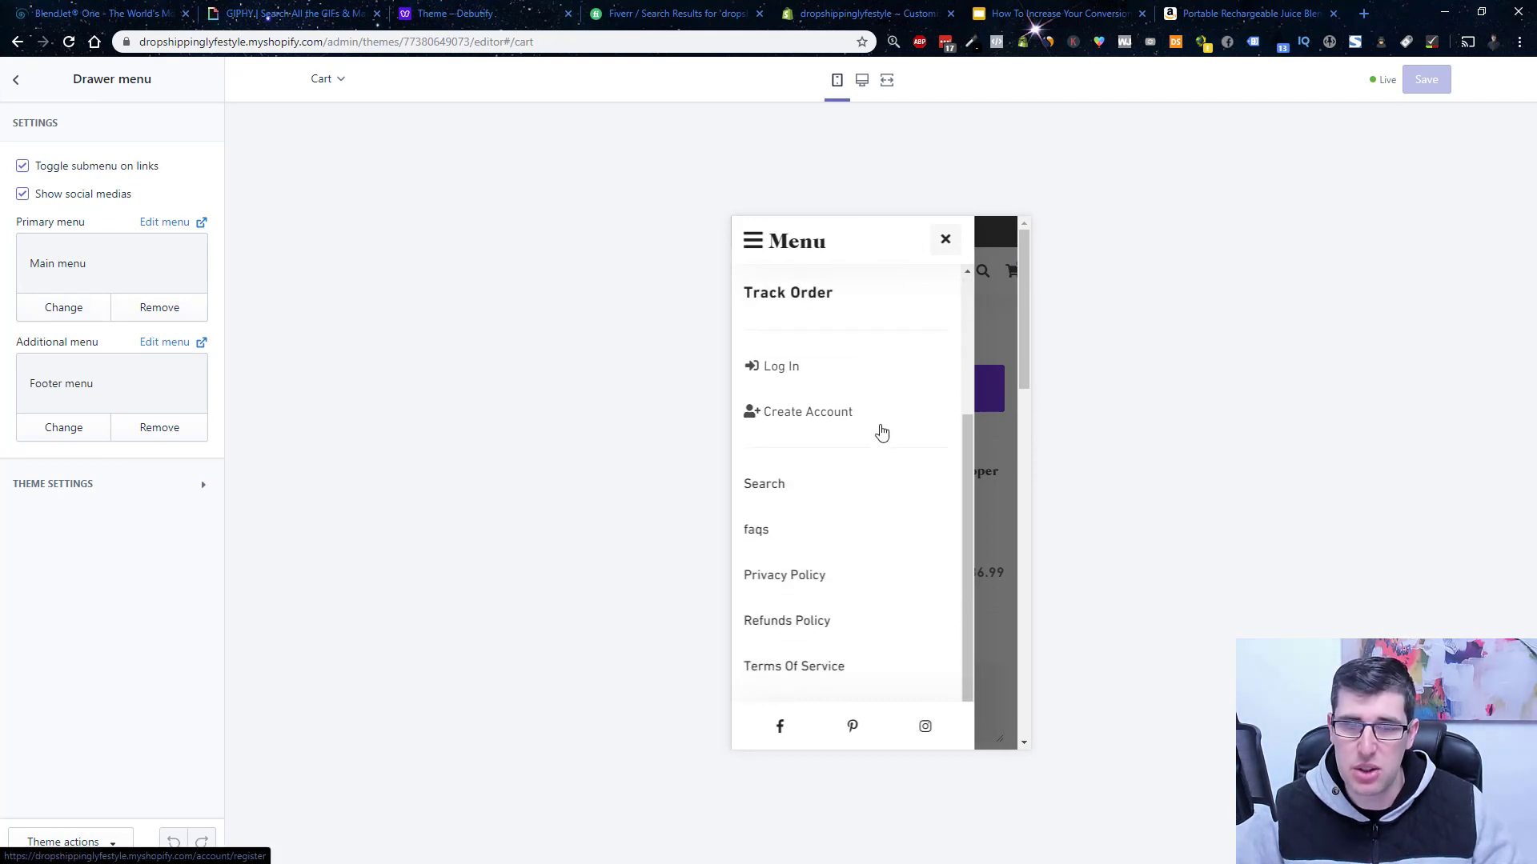
pyautogui.scroll(3, 893, 545)
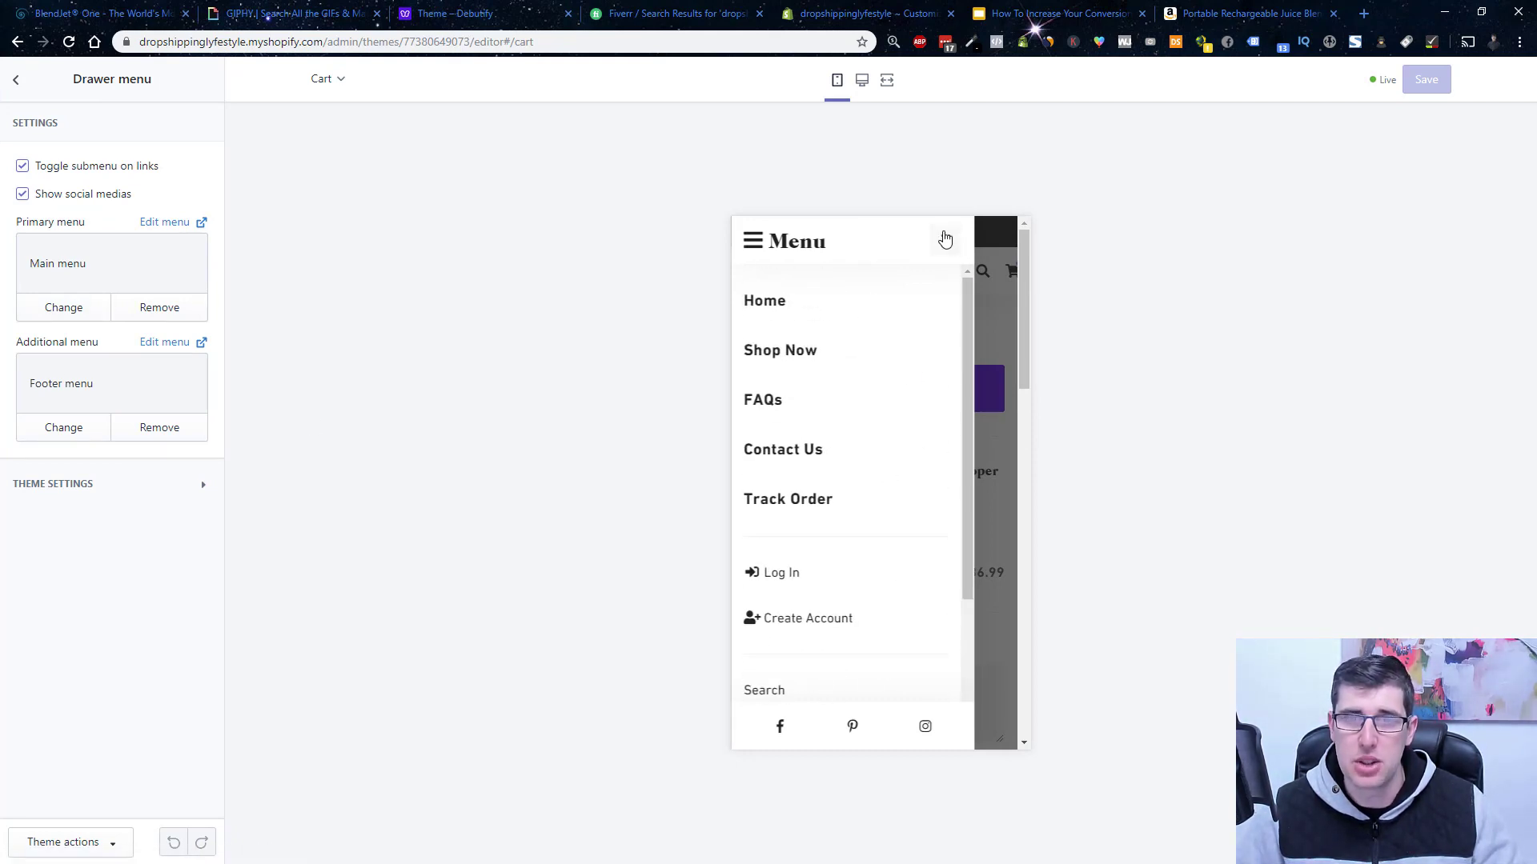
pyautogui.click(945, 239)
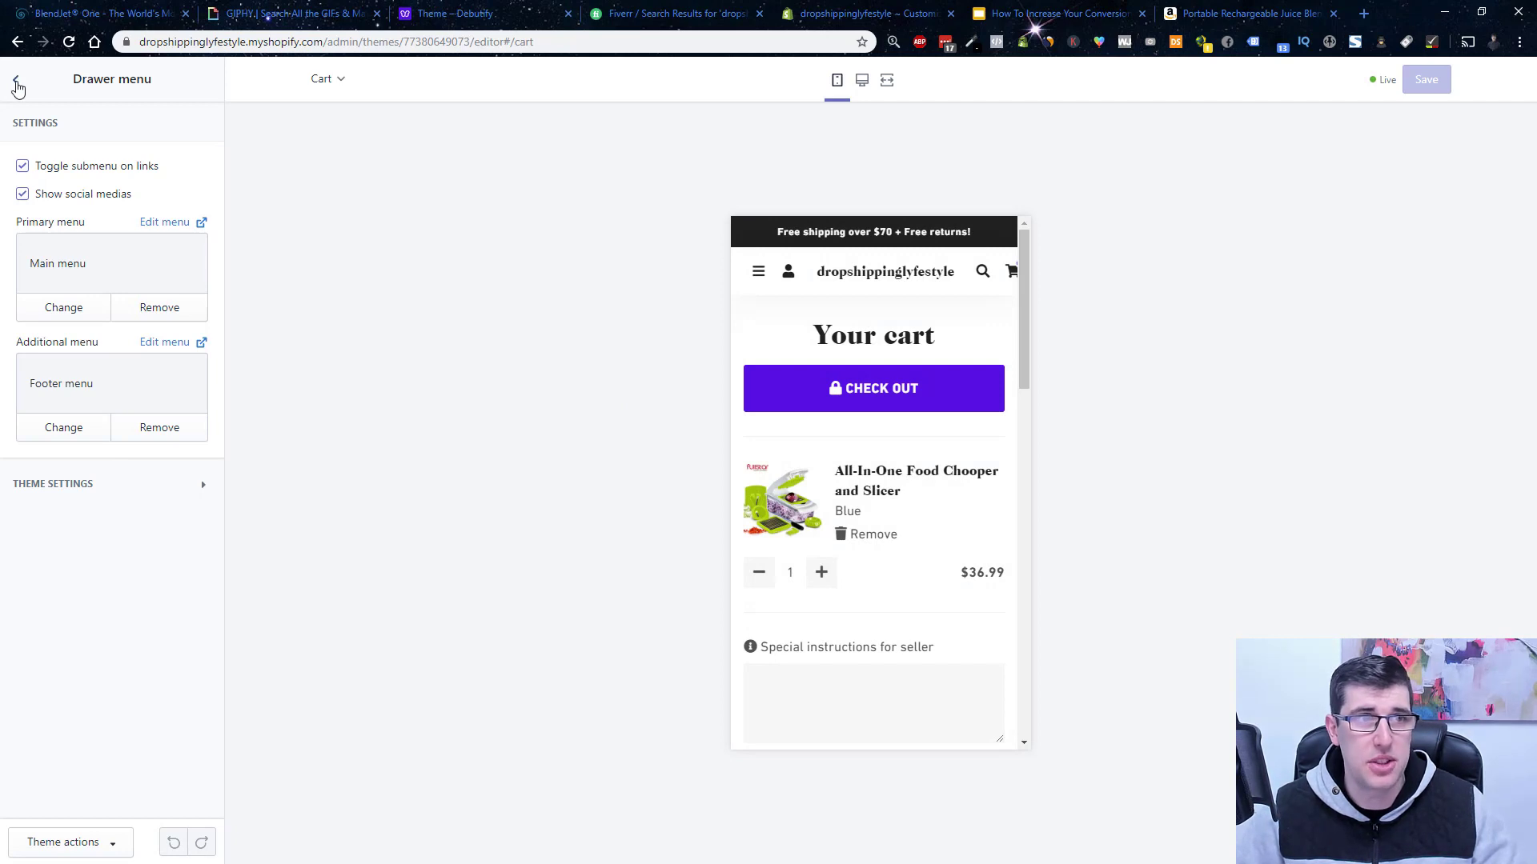
pyautogui.click(16, 82)
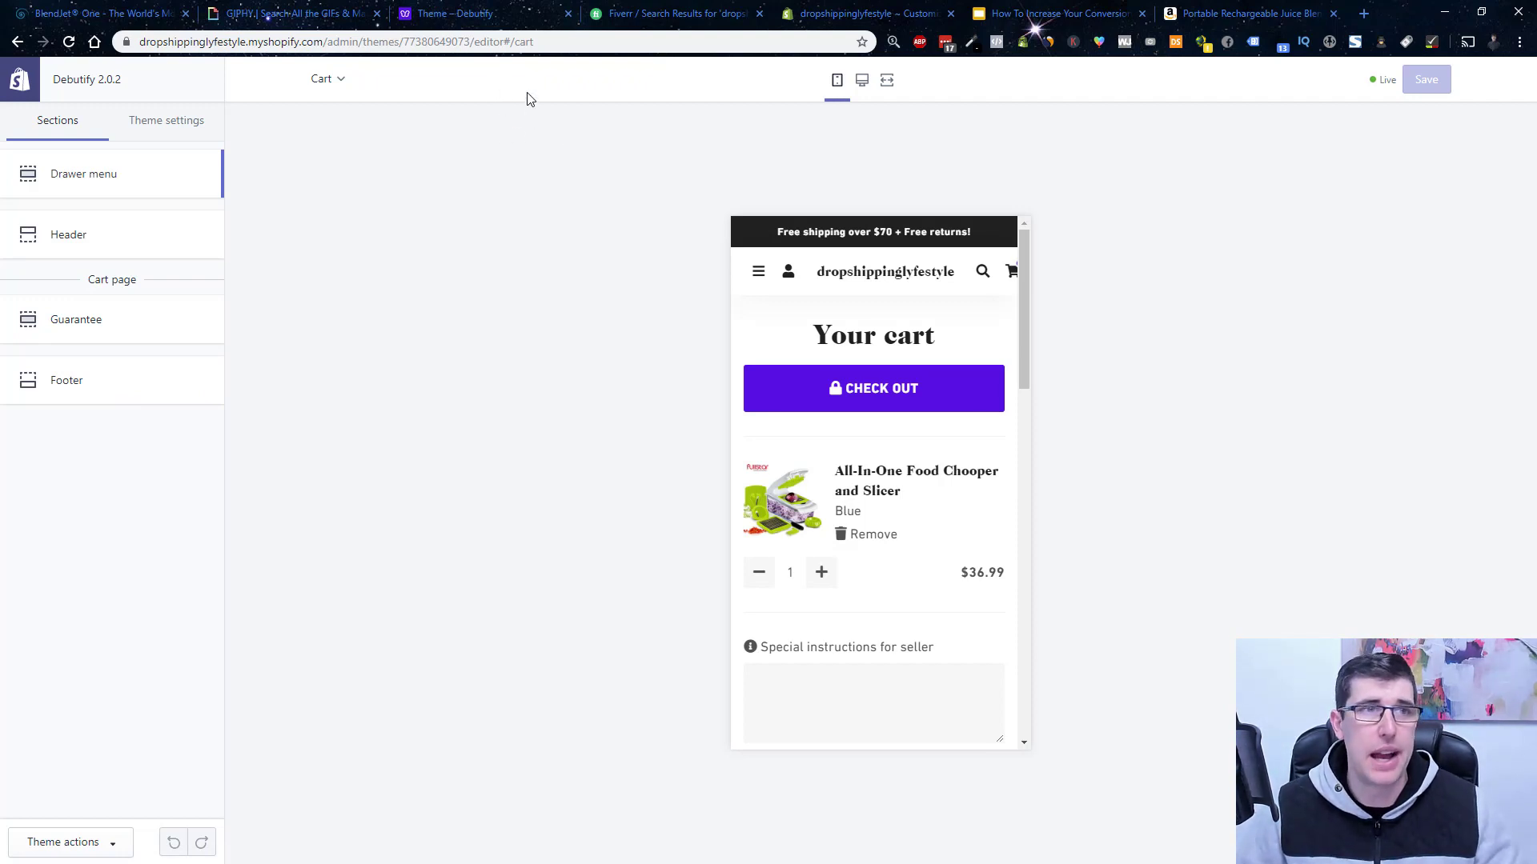
# Scroll the cart preview through the $36.99 subtotal, guarantee blocks and footer.
pyautogui.scroll(-5, 841, 337)
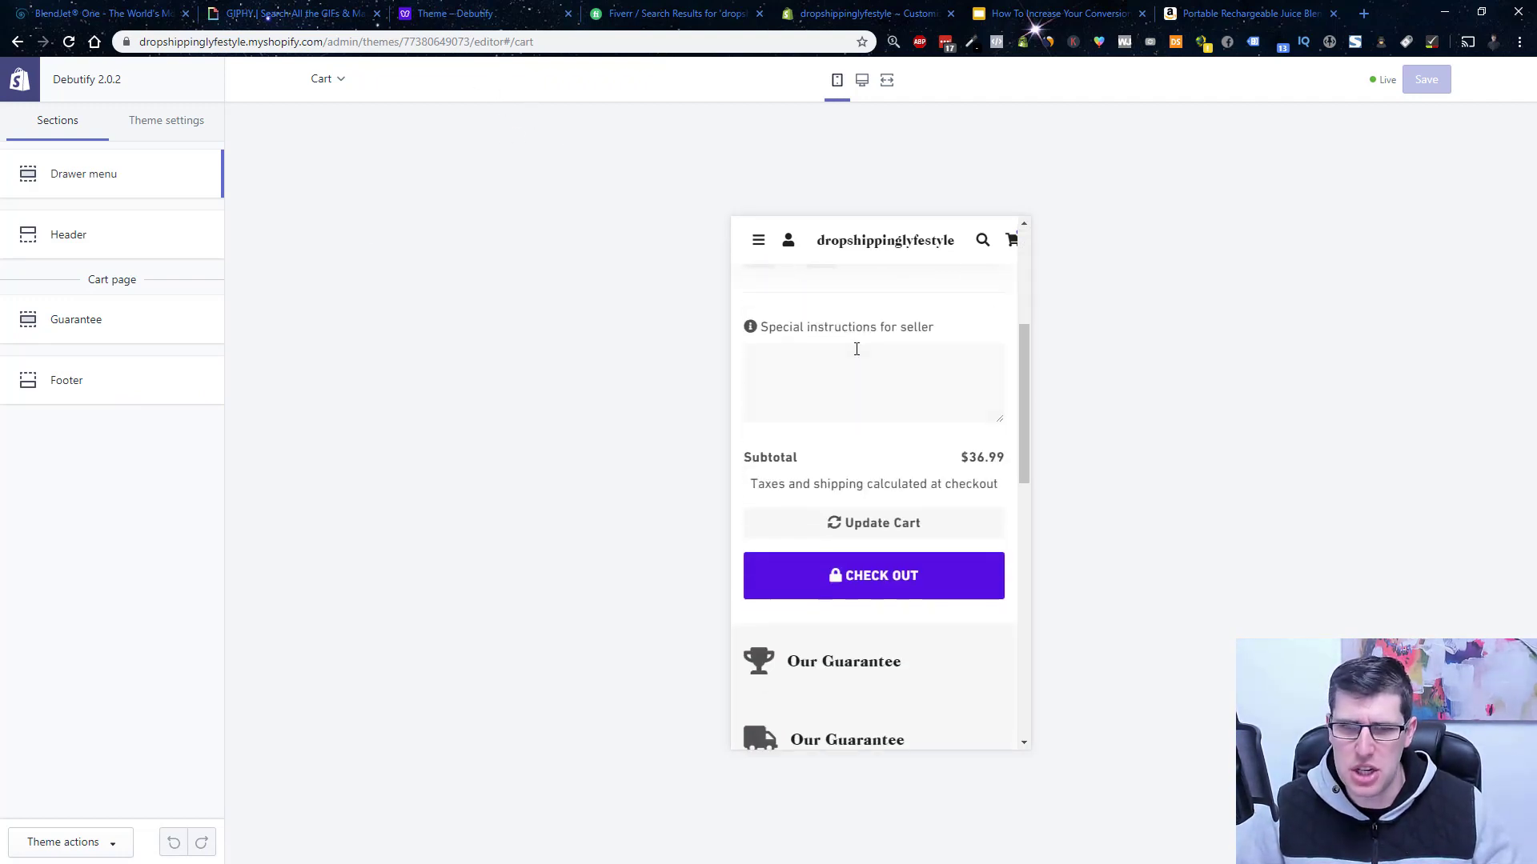
pyautogui.scroll(-2, 857, 349)
pyautogui.scroll(-2, 856, 349)
pyautogui.scroll(-2, 855, 346)
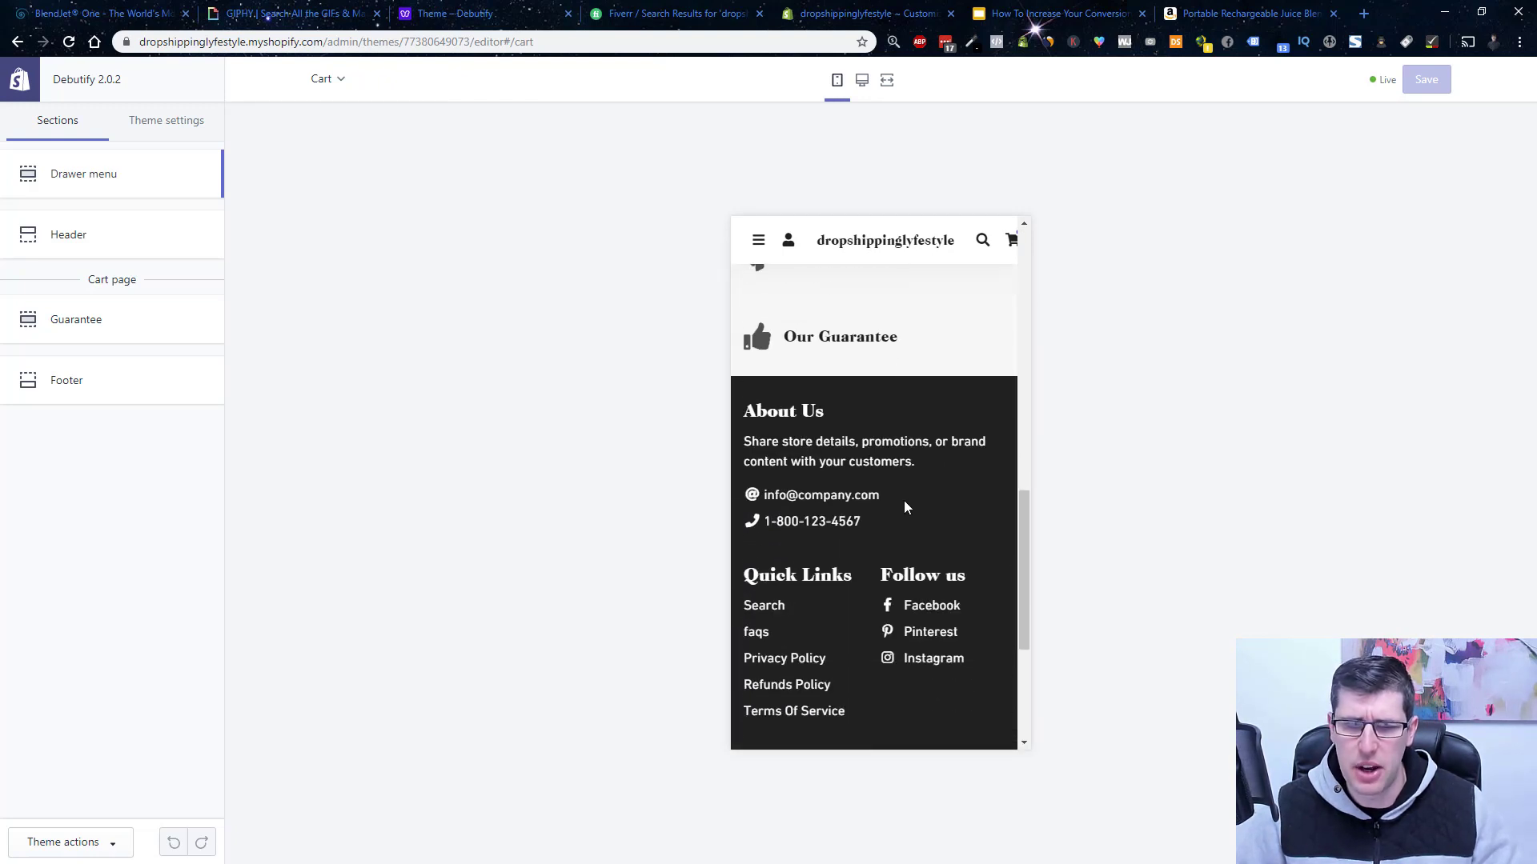
pyautogui.scroll(-1, 904, 507)
pyautogui.scroll(-2, 903, 509)
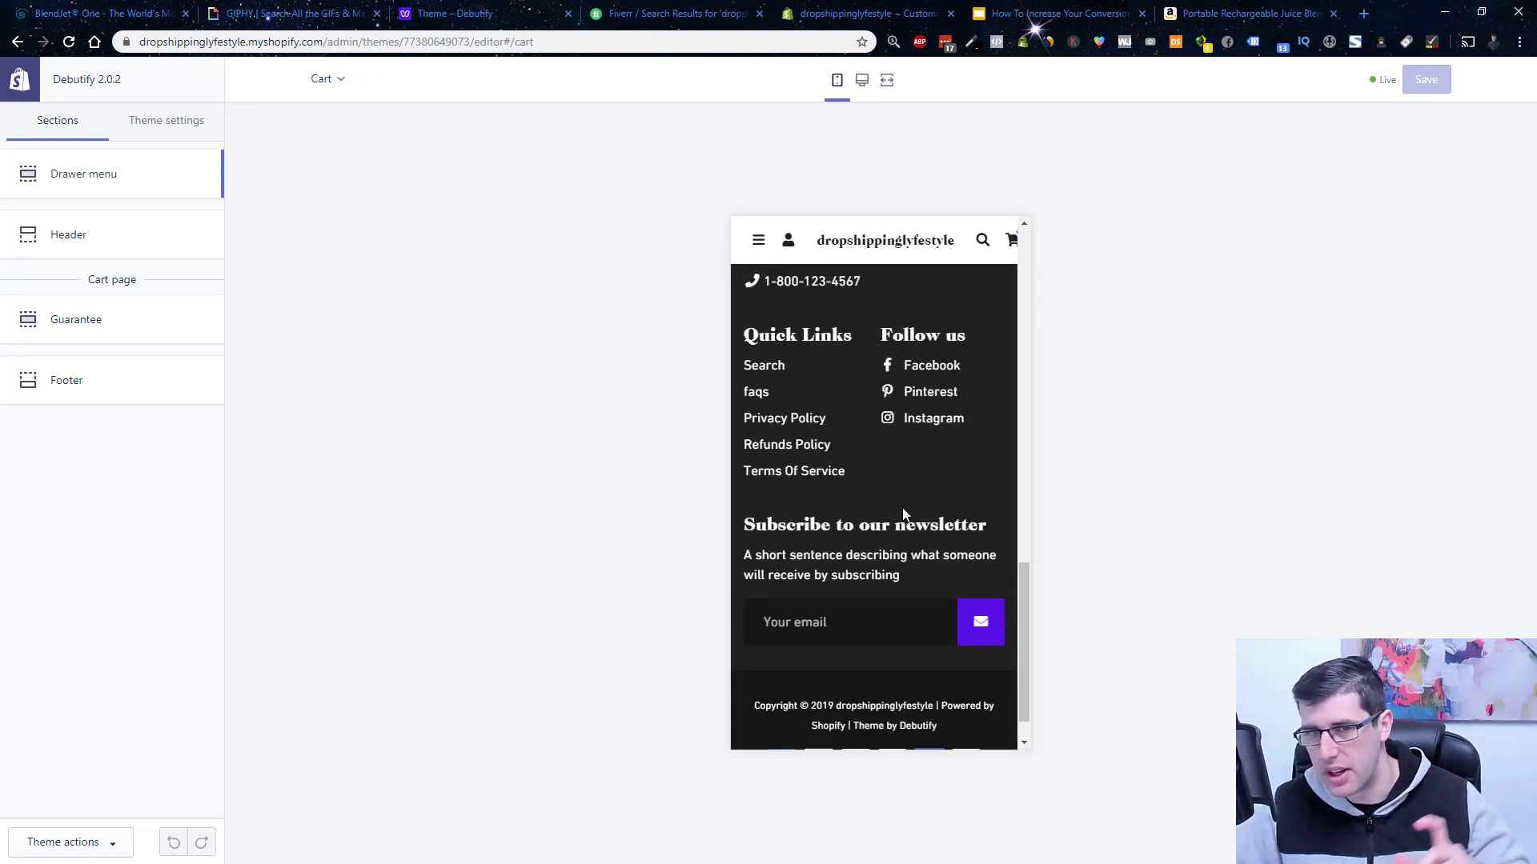
pyautogui.scroll(-1, 903, 513)
pyautogui.scroll(5, 903, 513)
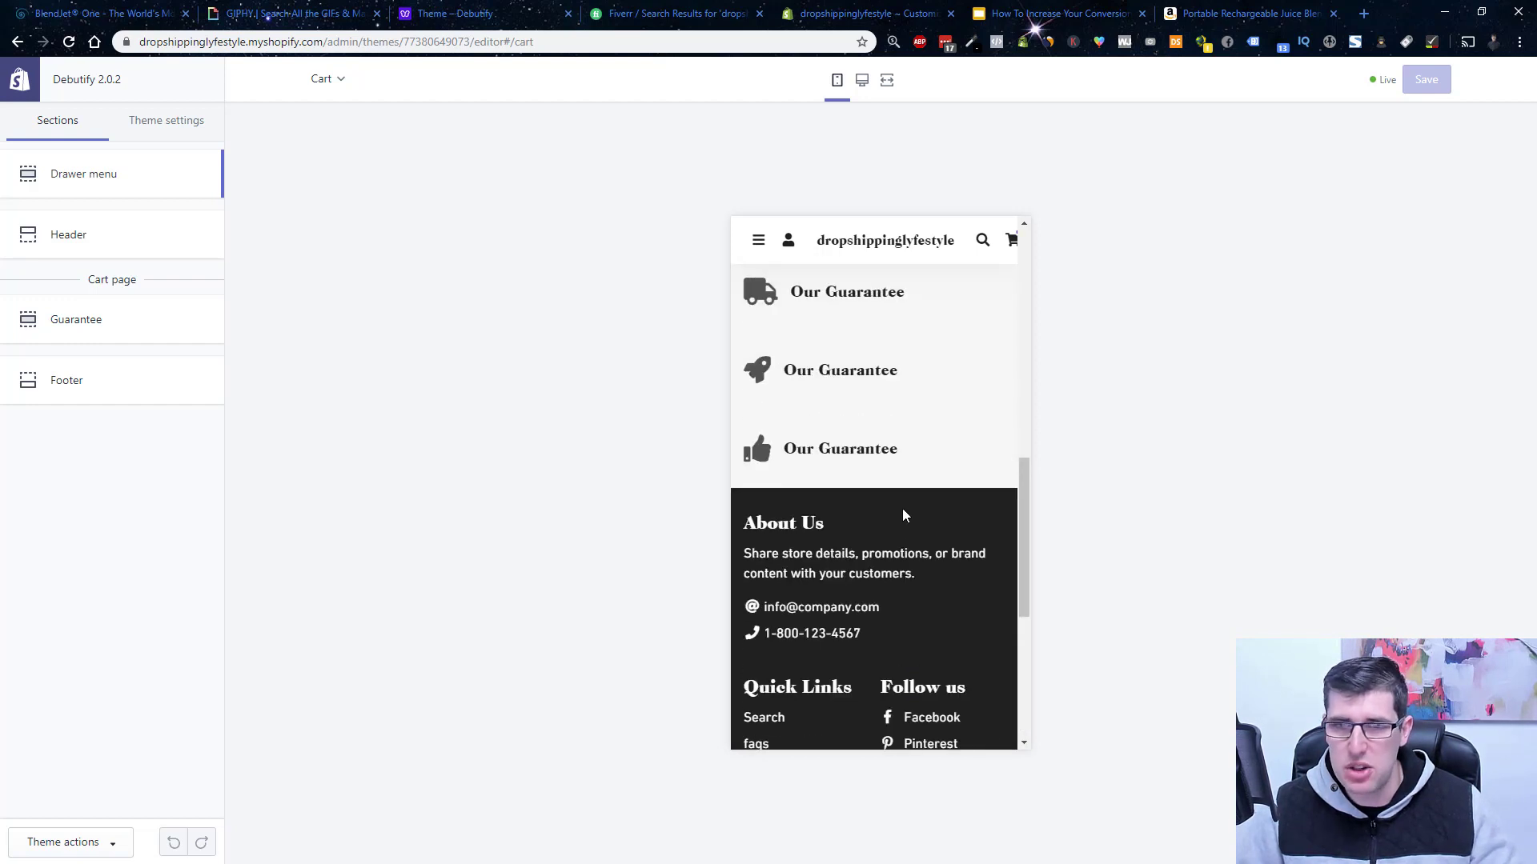
pyautogui.scroll(3, 903, 513)
pyautogui.scroll(4, 904, 515)
pyautogui.scroll(2, 904, 514)
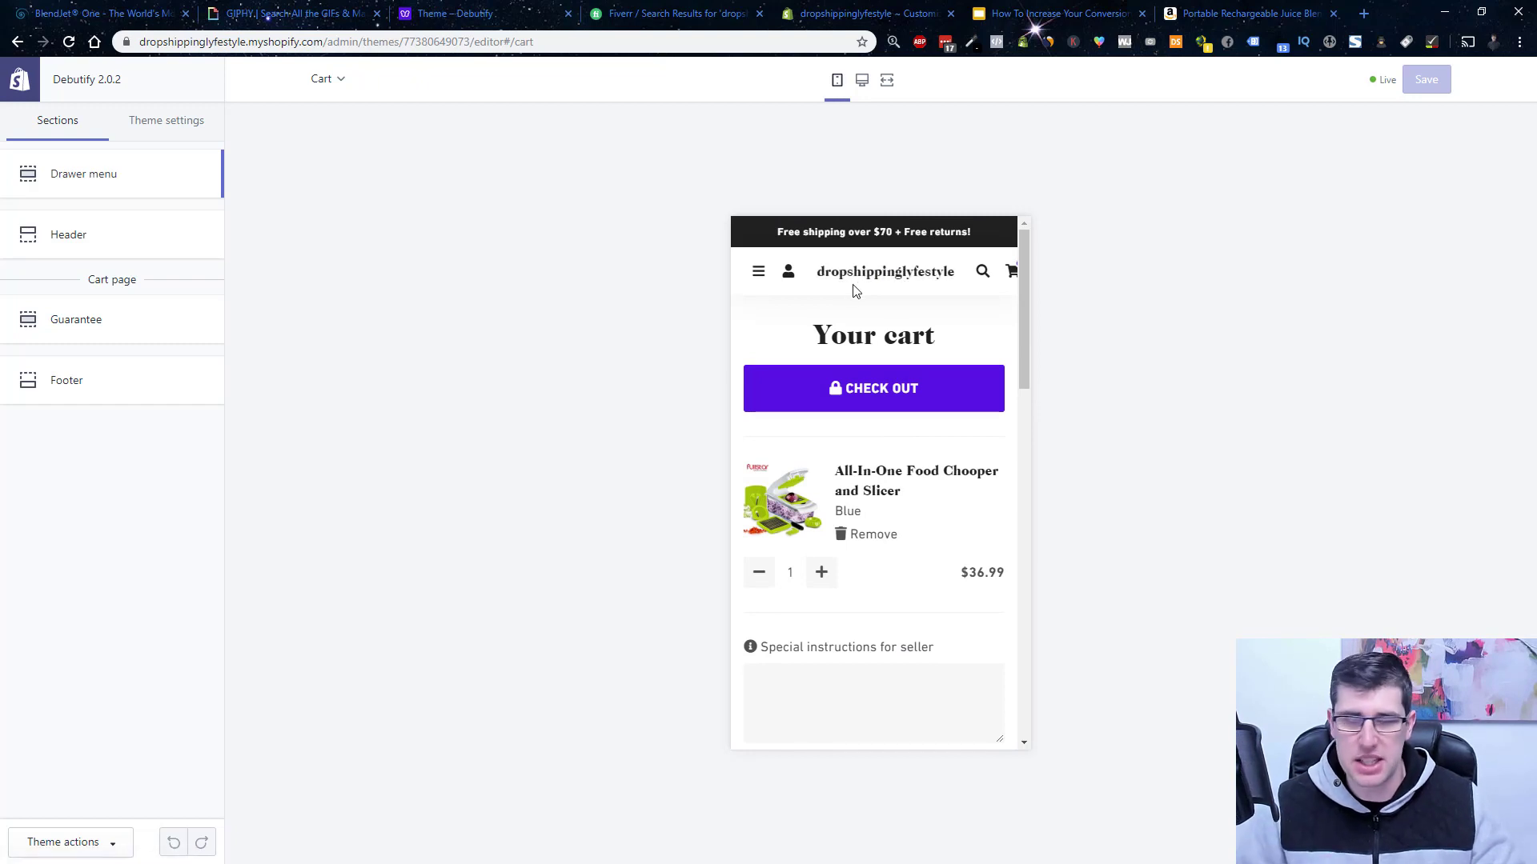
# Review the Cart/Search and Review App theme settings, including review widget style options.
pyautogui.click(159, 132)
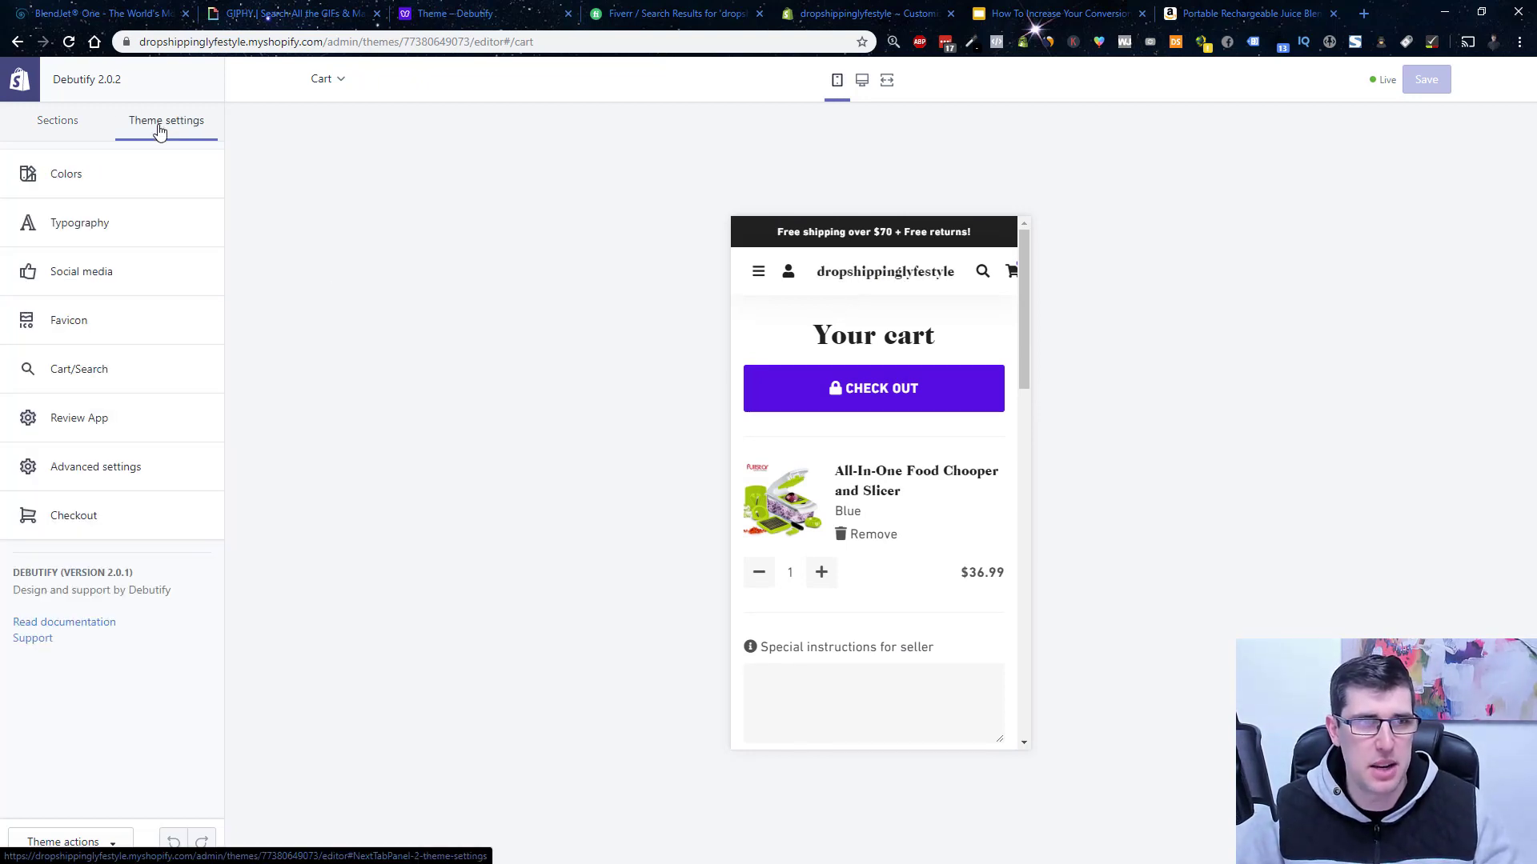
pyautogui.click(113, 373)
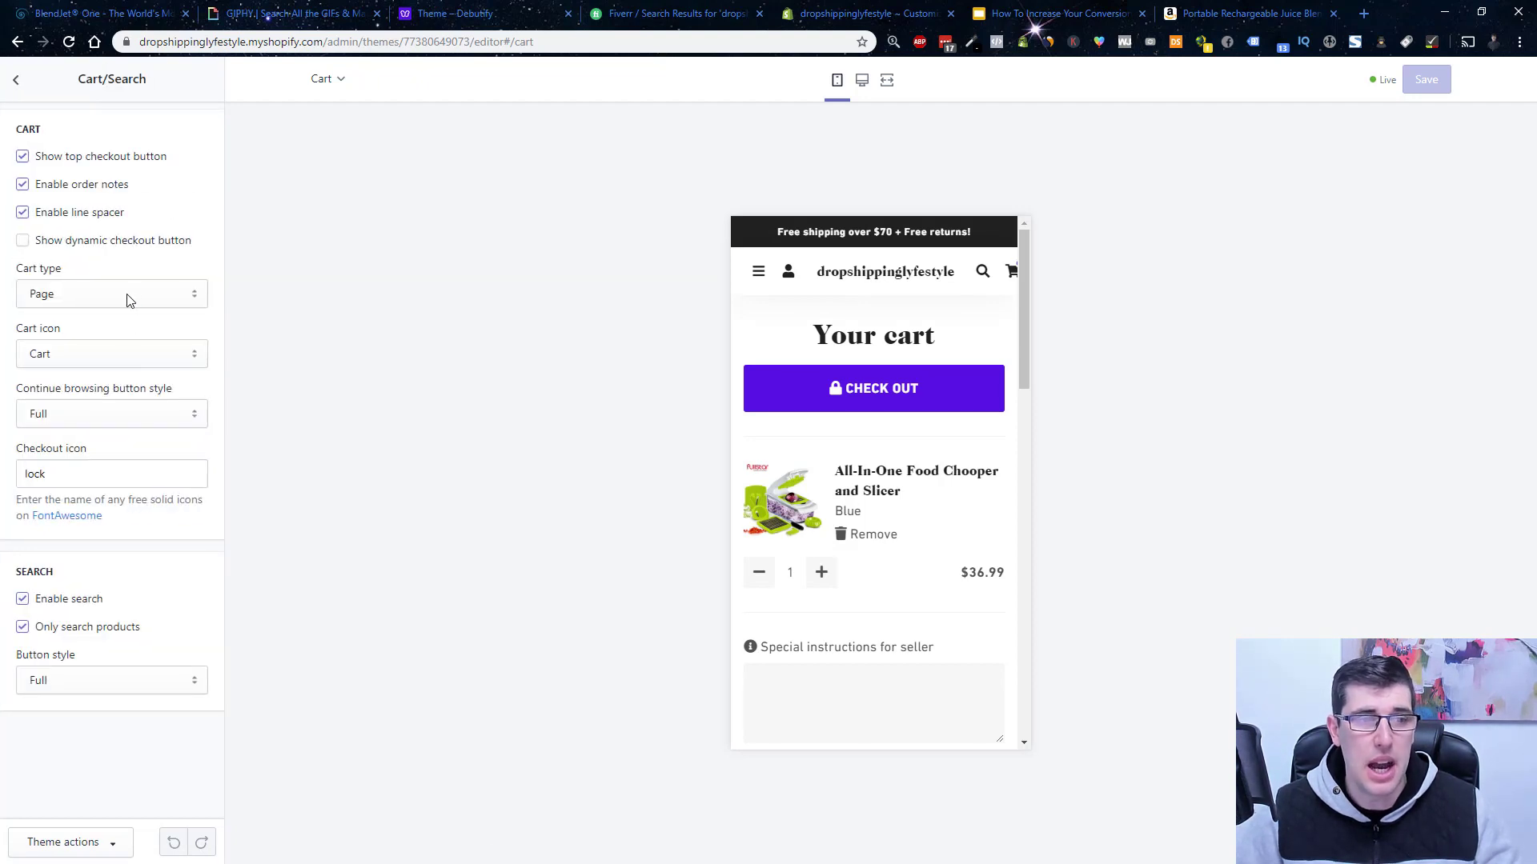
pyautogui.click(15, 80)
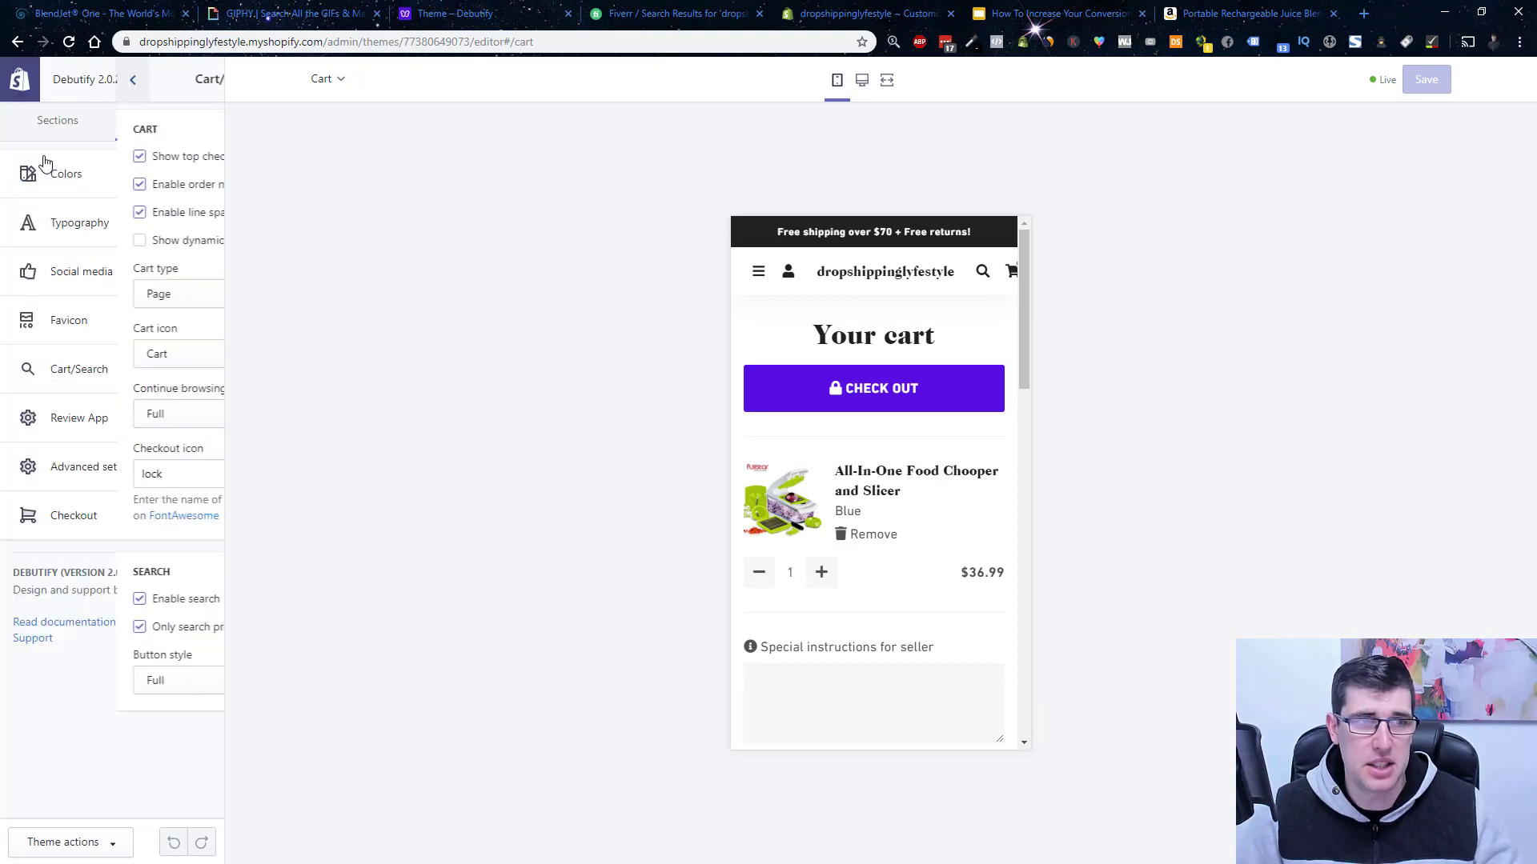
pyautogui.click(121, 429)
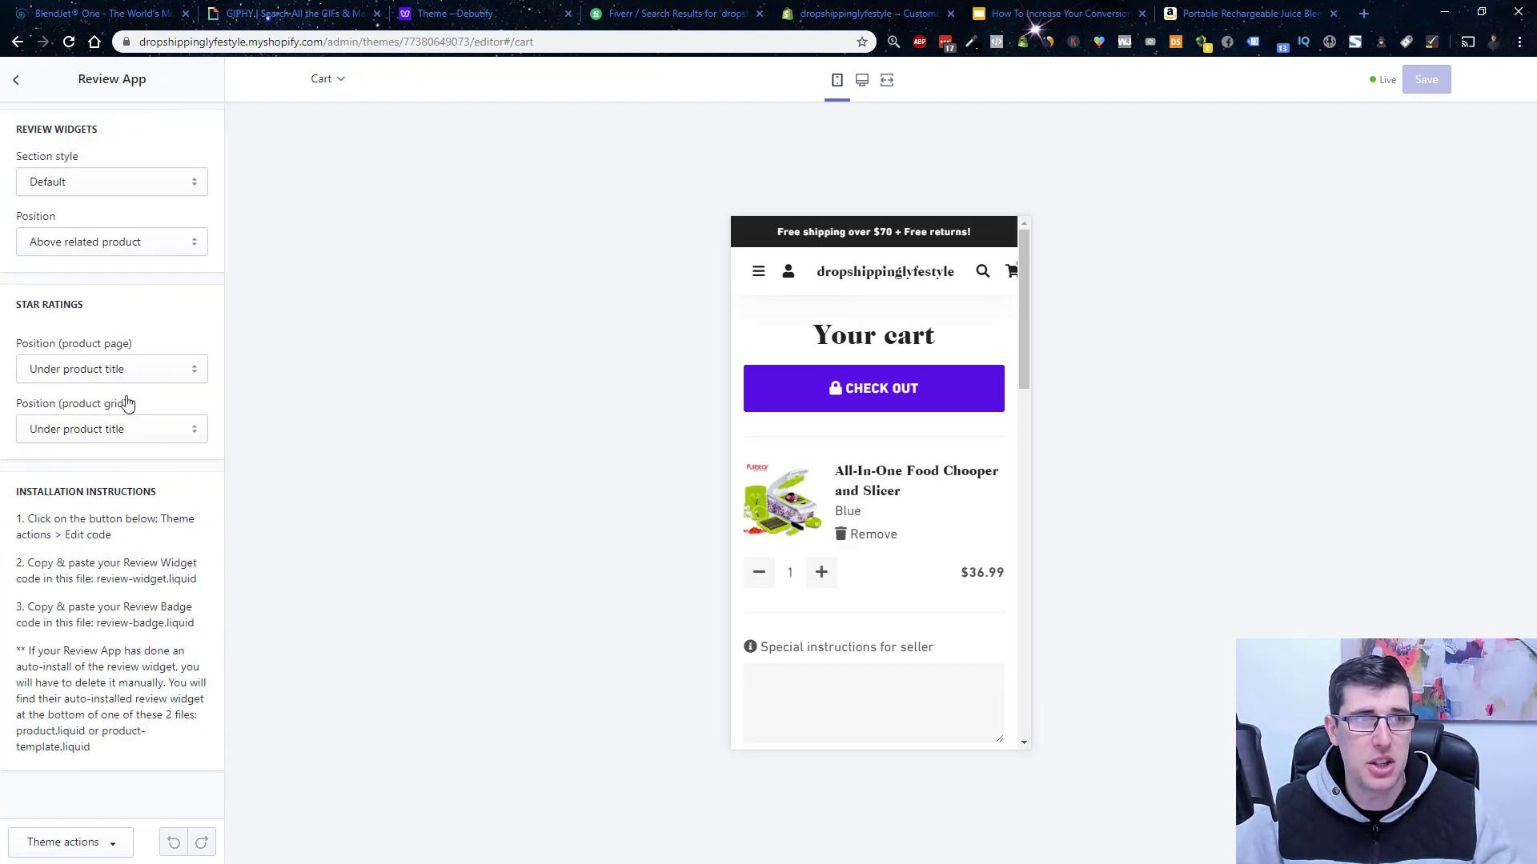
pyautogui.click(125, 181)
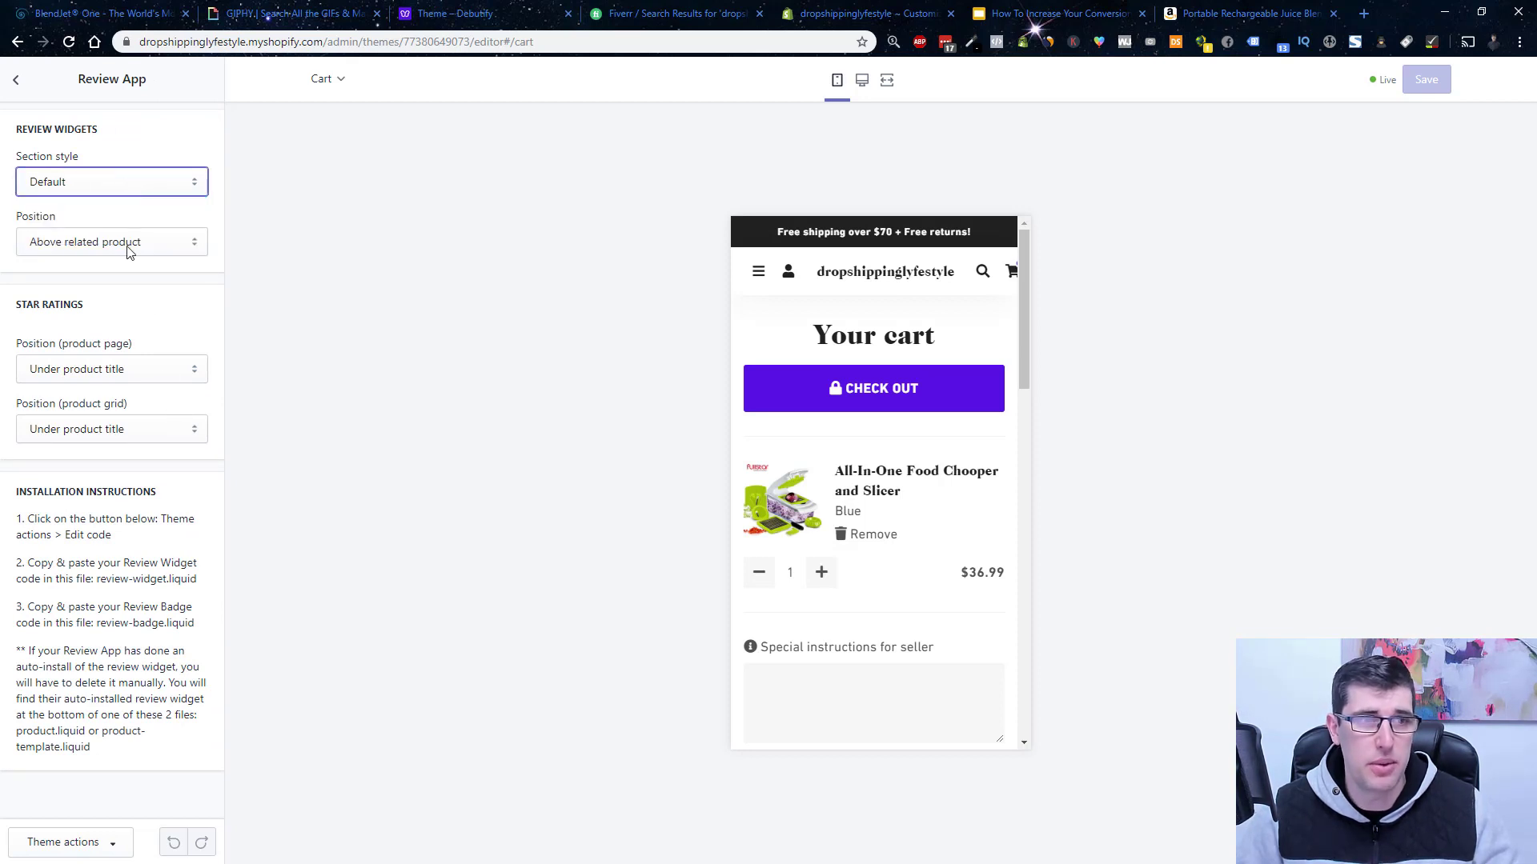
pyautogui.click(11, 76)
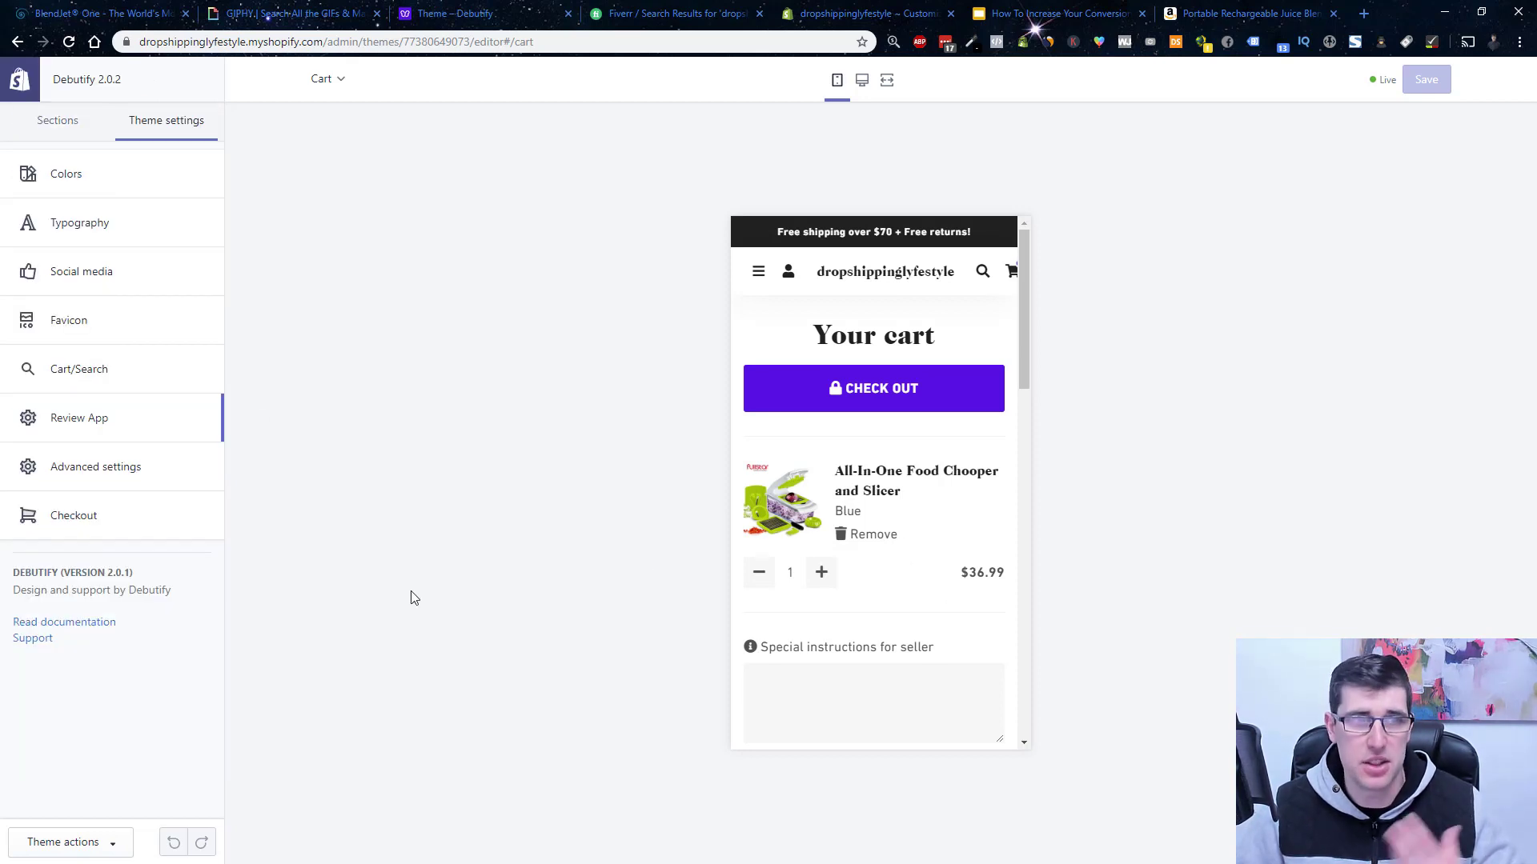
# Review the Advanced settings, where currency selector and IP geolocalisation are enabled.
pyautogui.click(151, 475)
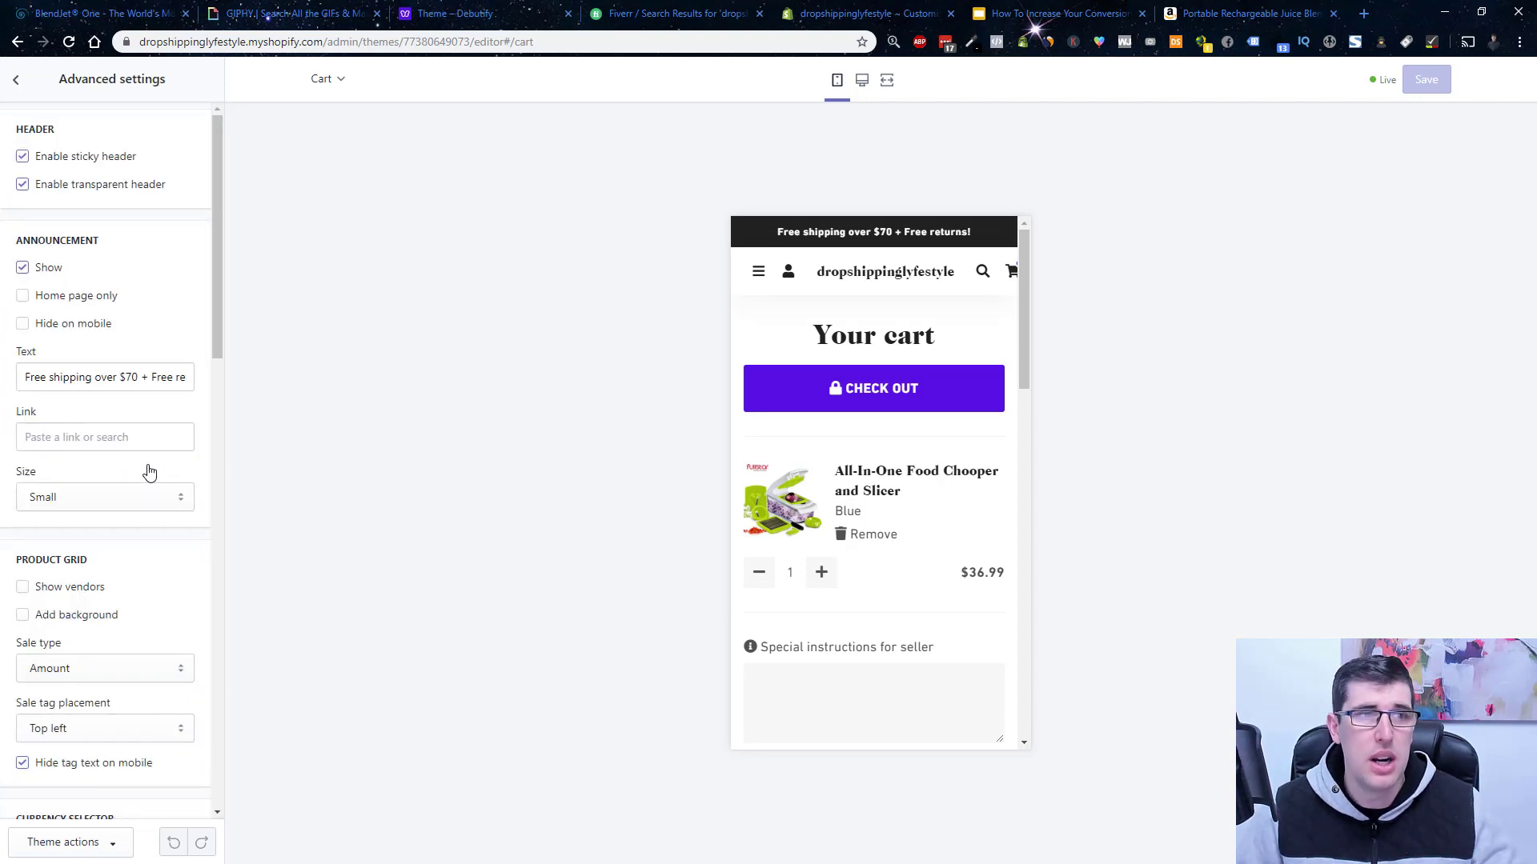
pyautogui.scroll(-3, 144, 431)
pyautogui.scroll(-3, 144, 431)
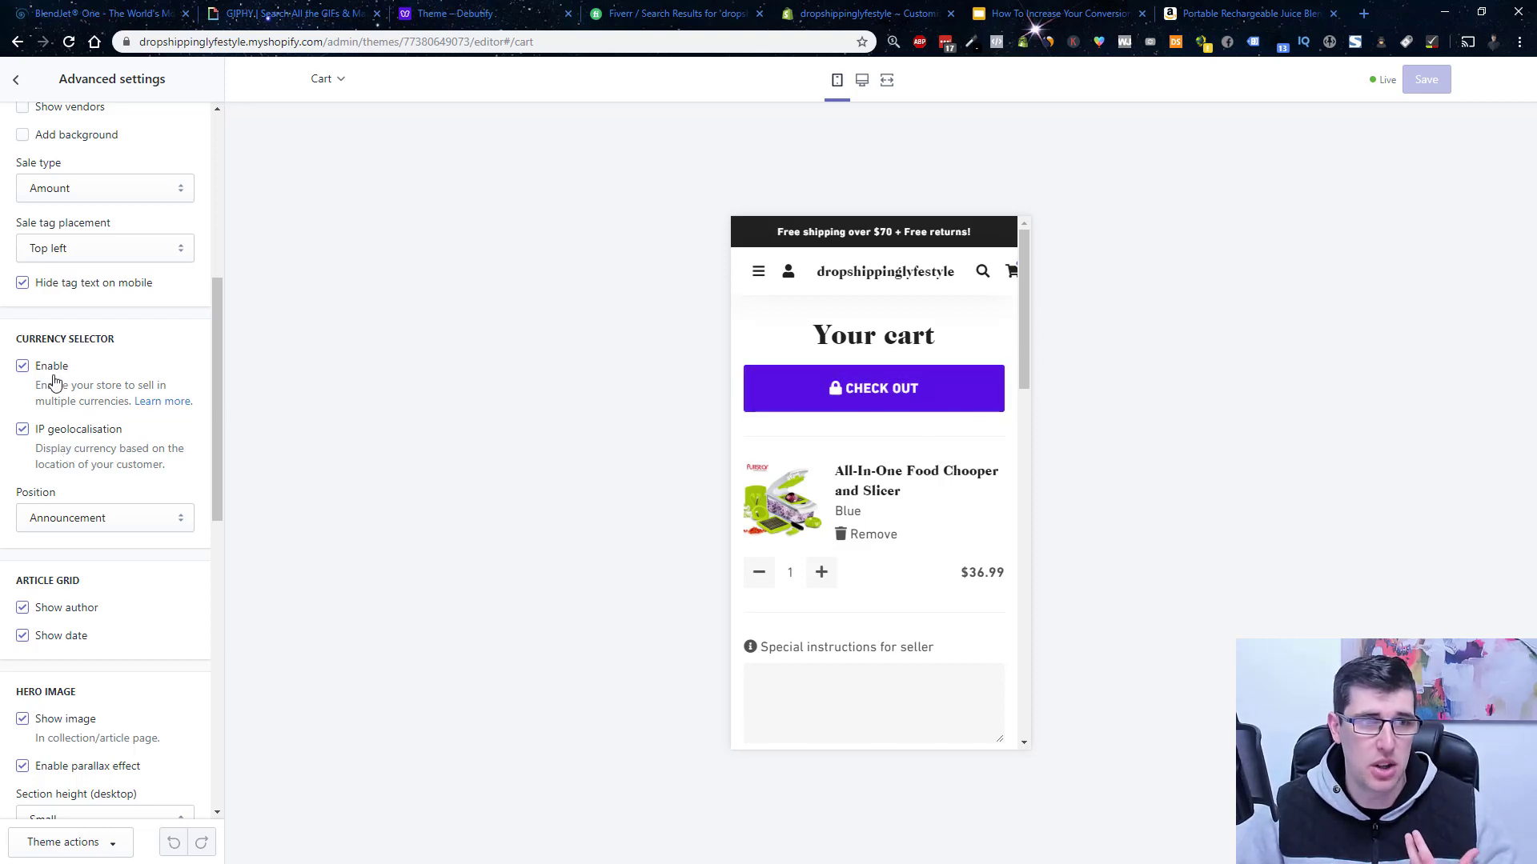
pyautogui.scroll(-4, 100, 480)
pyautogui.scroll(-3, 99, 480)
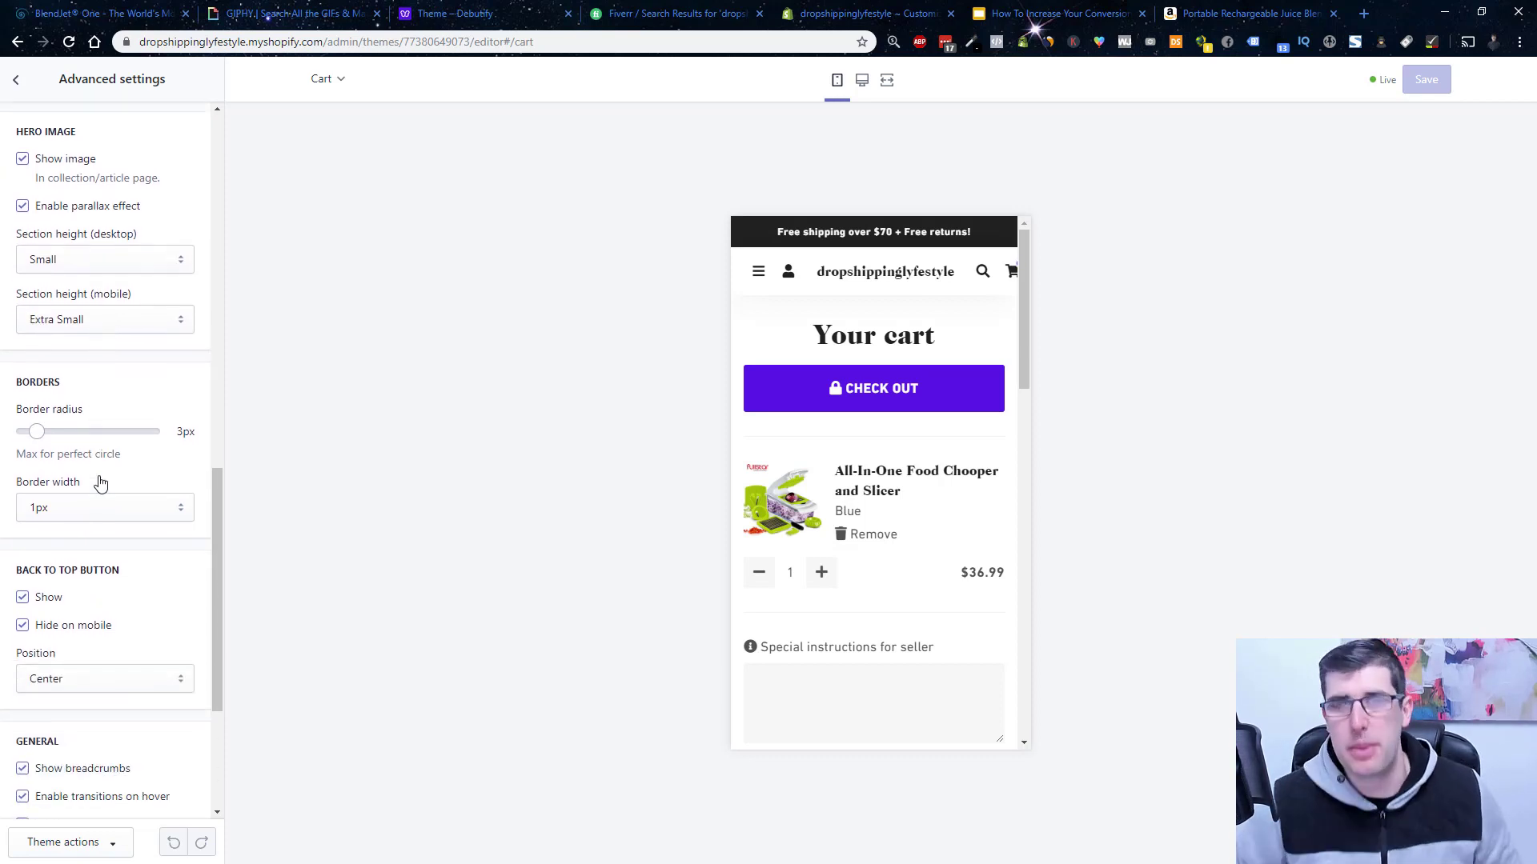
pyautogui.scroll(-3, 101, 481)
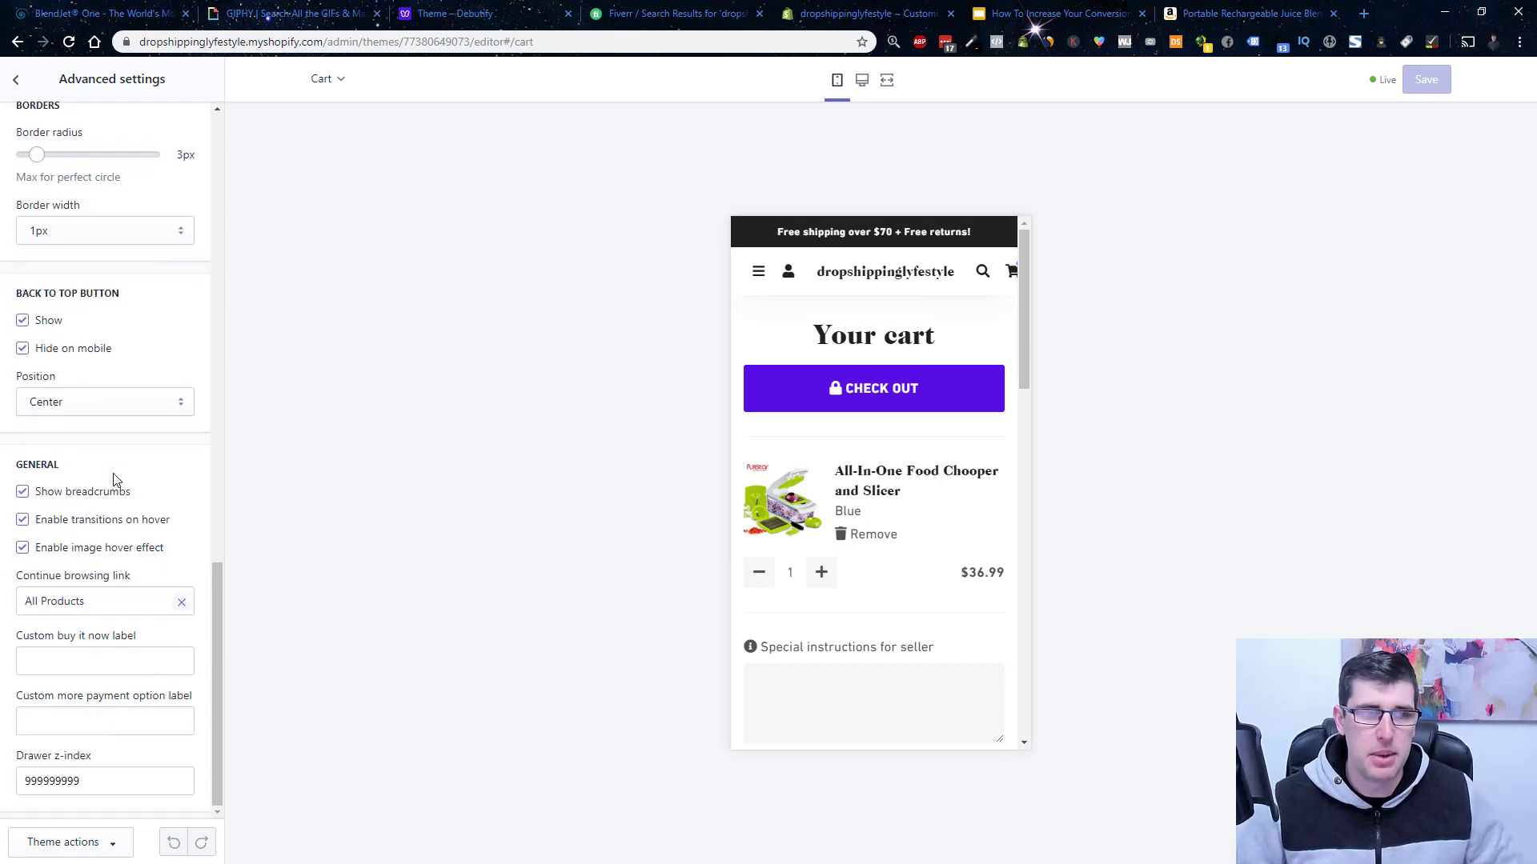
pyautogui.click(16, 79)
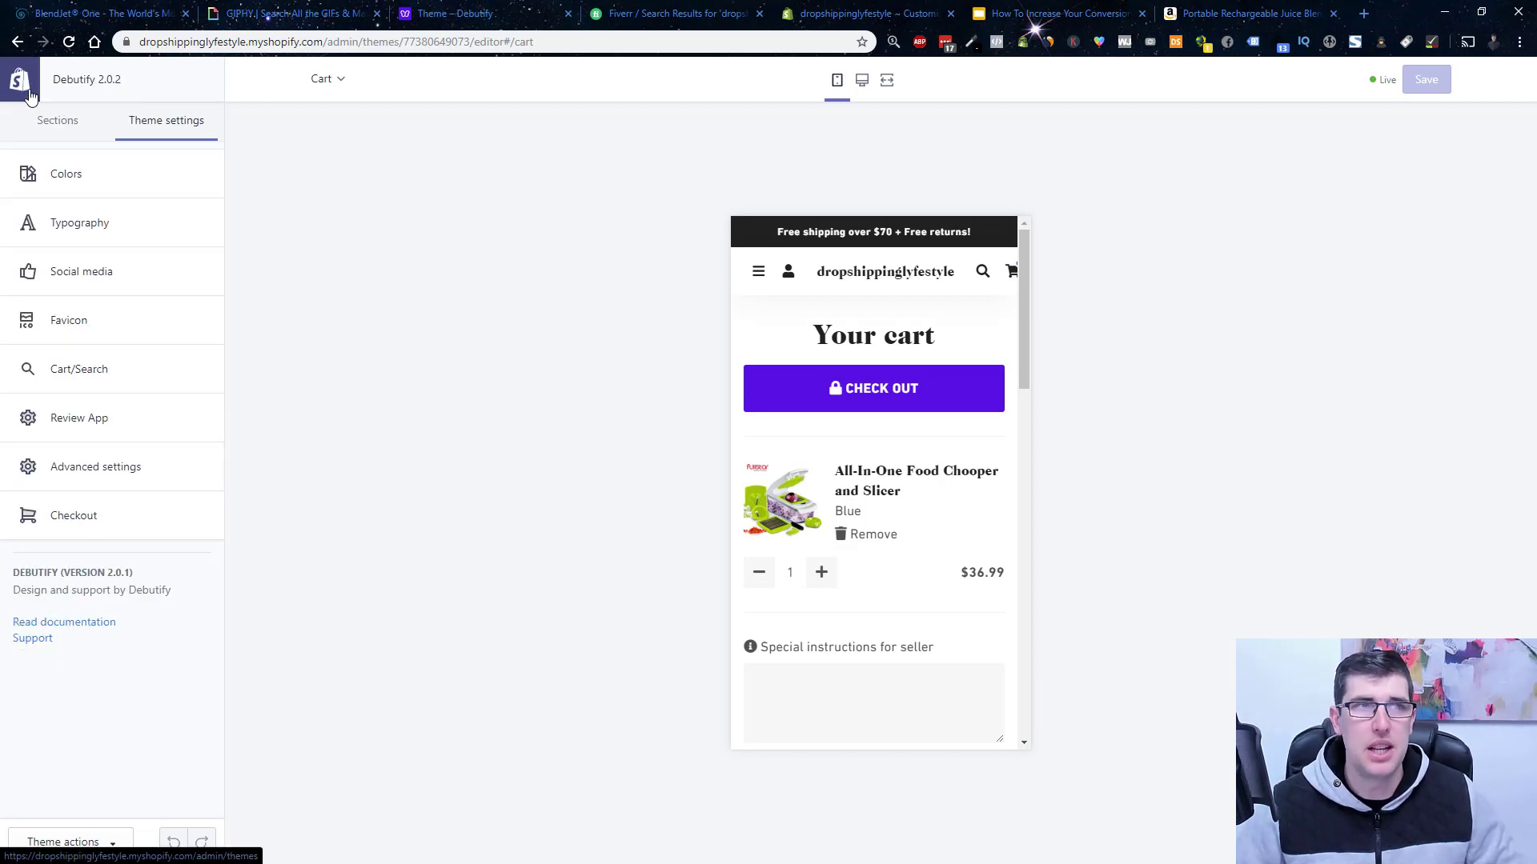
# Leave the theme editor for the Debutify Add-ons page and scroll its locked add-ons.
pyautogui.click(30, 96)
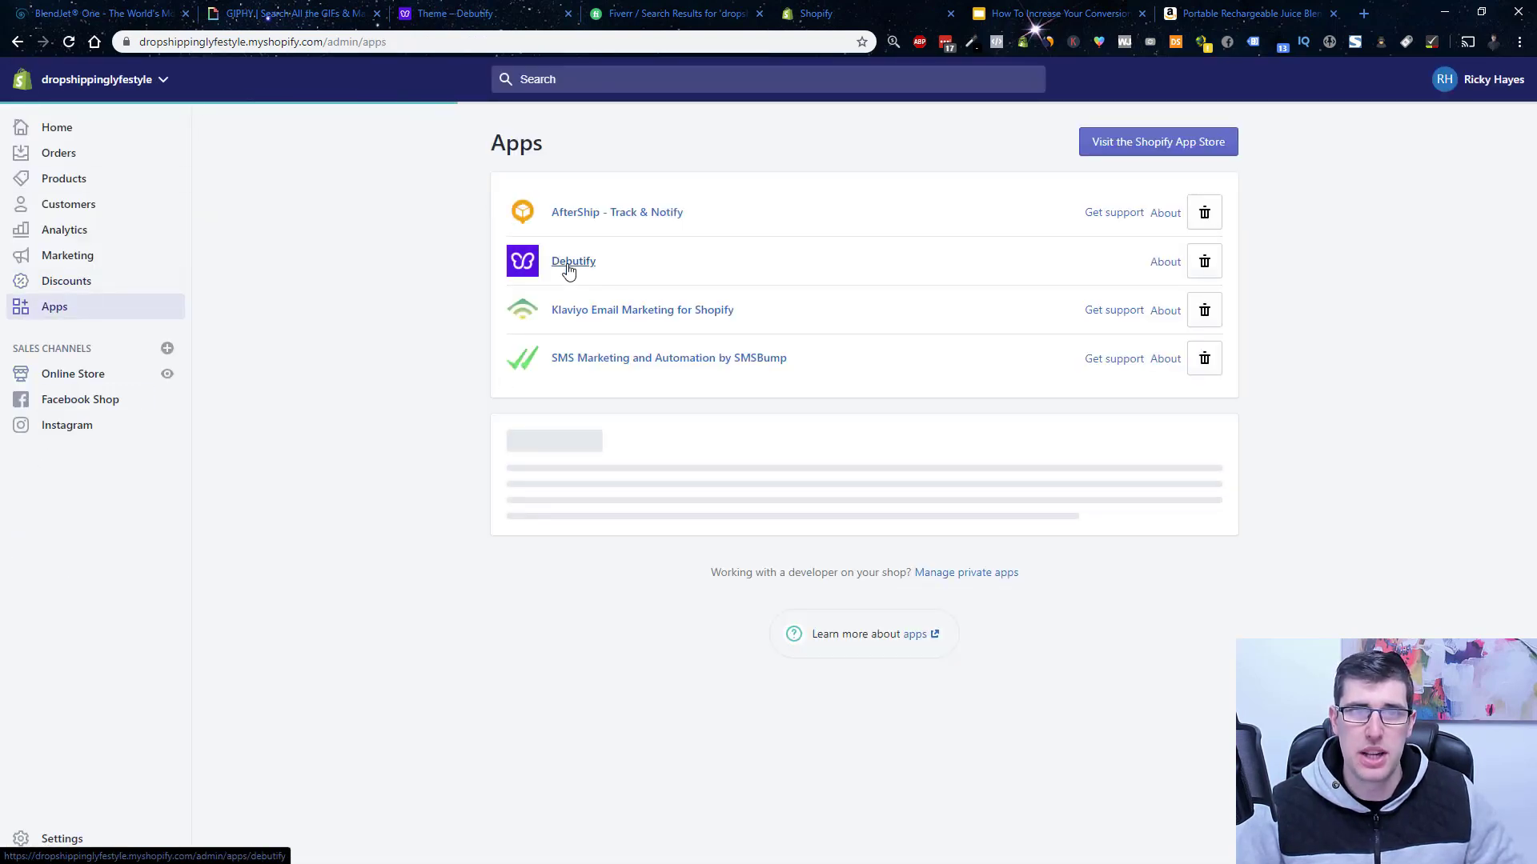
pyautogui.click(568, 269)
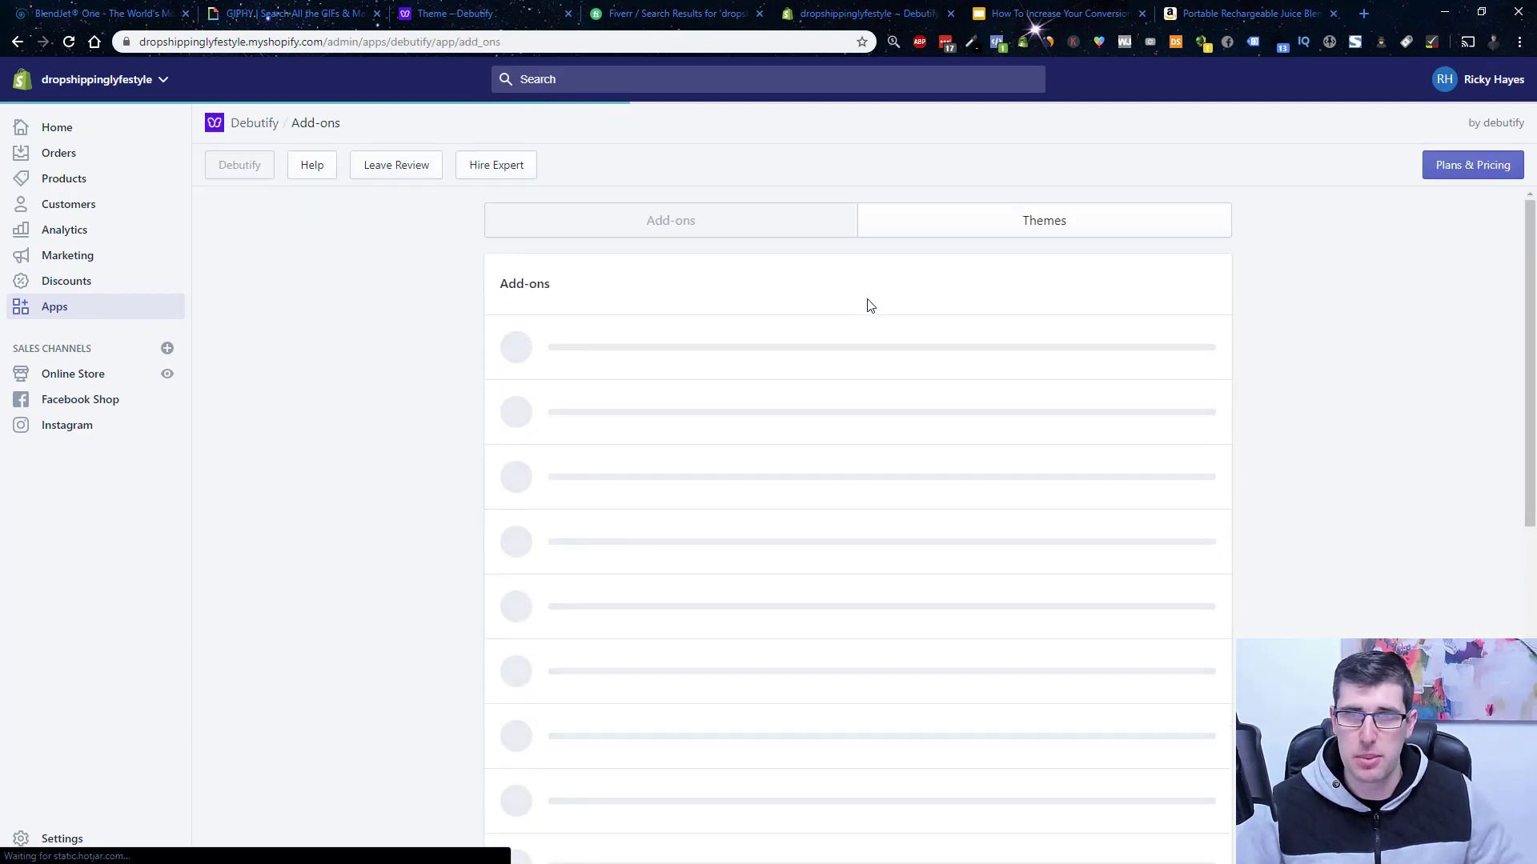
pyautogui.scroll(-2, 850, 312)
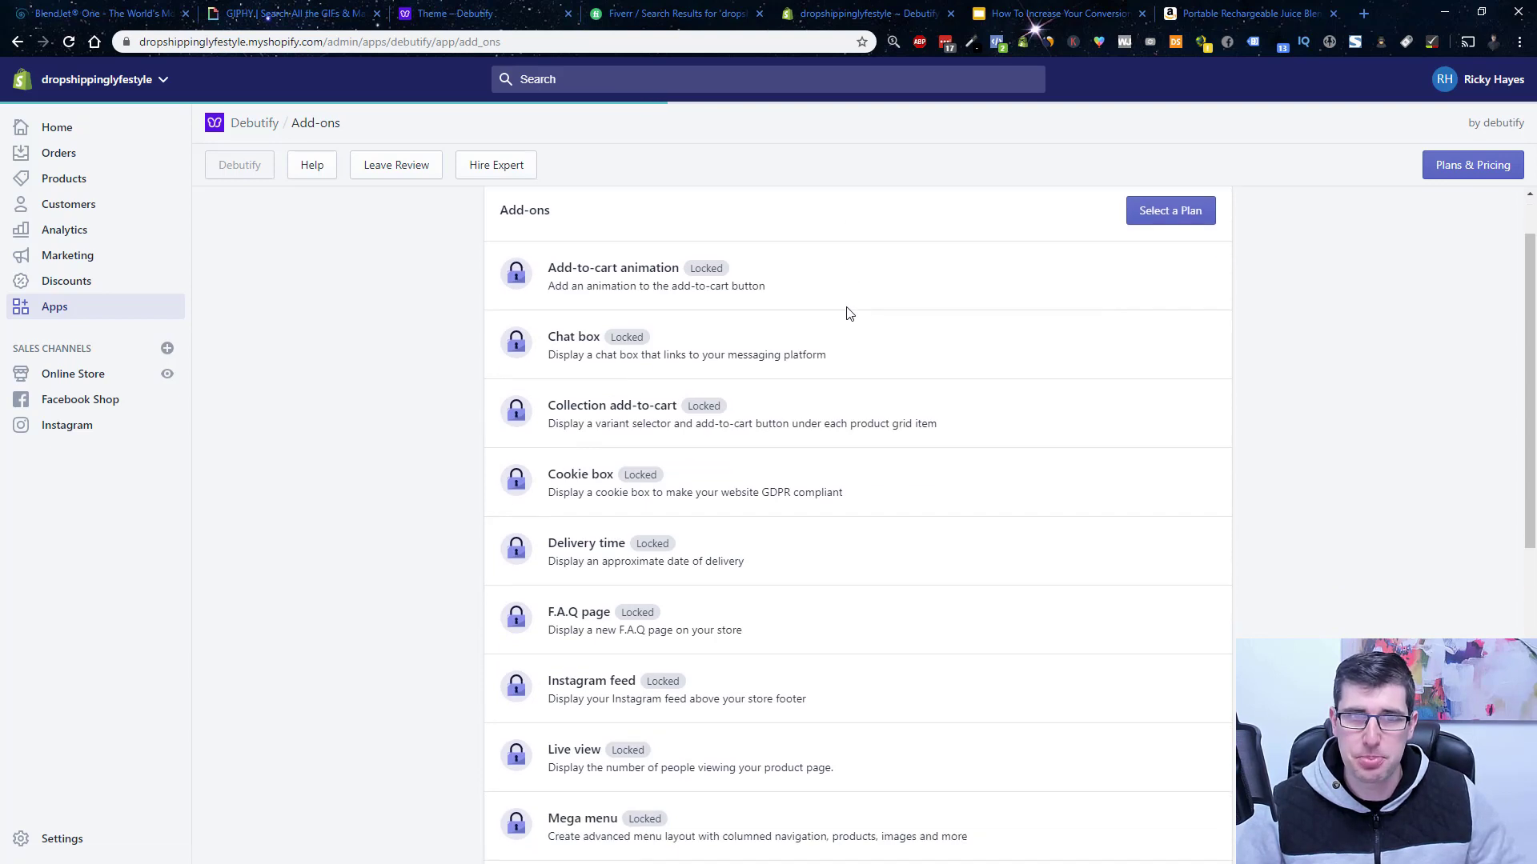
pyautogui.scroll(-3, 848, 312)
pyautogui.scroll(-4, 849, 313)
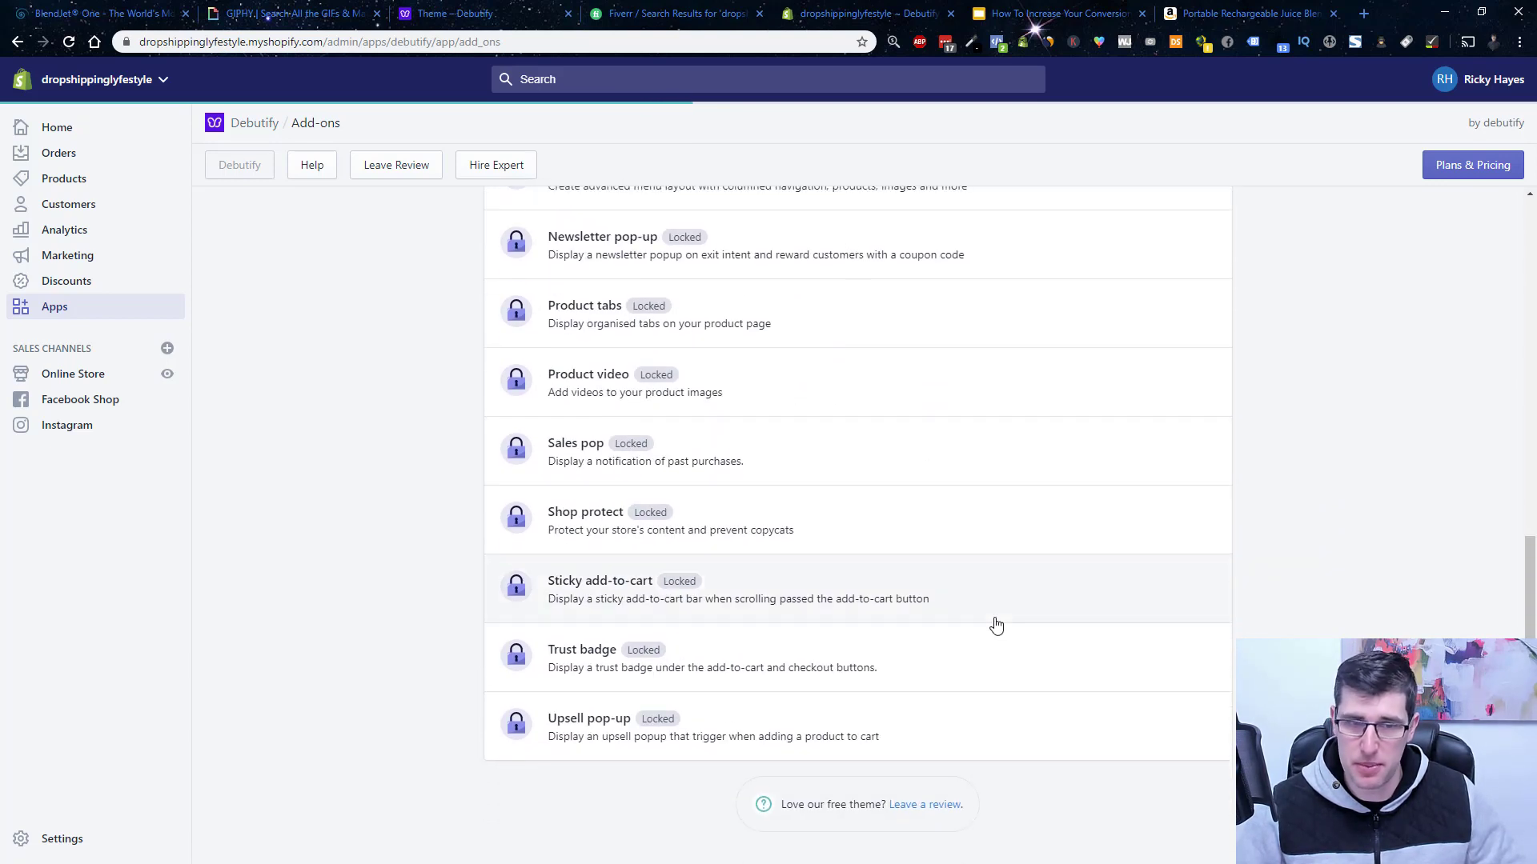
pyautogui.scroll(1, 882, 631)
pyautogui.scroll(1, 882, 632)
pyautogui.scroll(1, 882, 631)
pyautogui.scroll(3, 882, 631)
pyautogui.scroll(3, 882, 632)
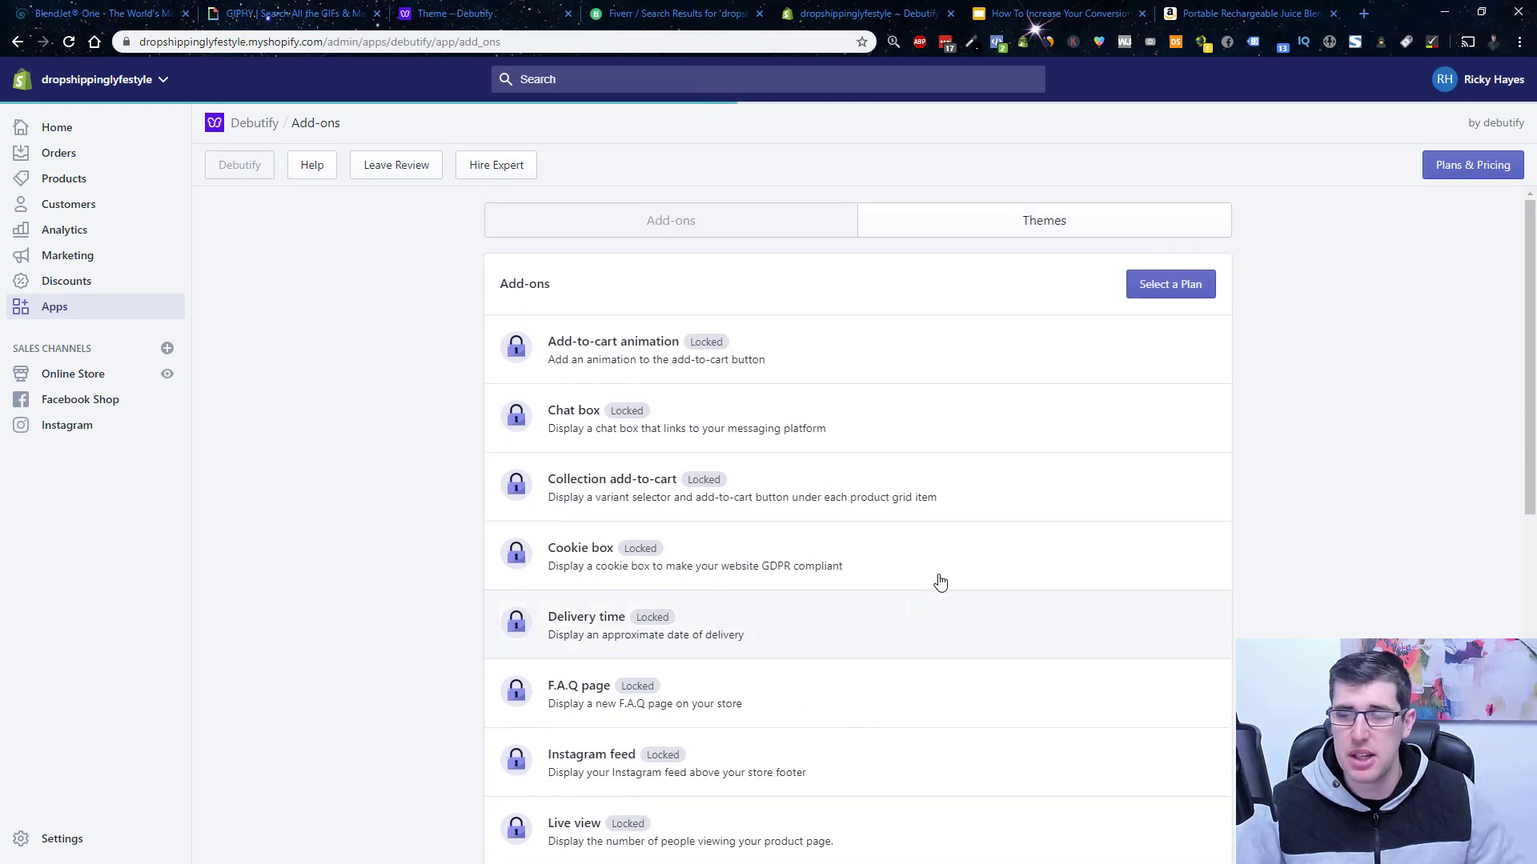
# Scroll through the locked add-ons again, ending back at Add-to-cart animation.
pyautogui.scroll(-5, 1078, 577)
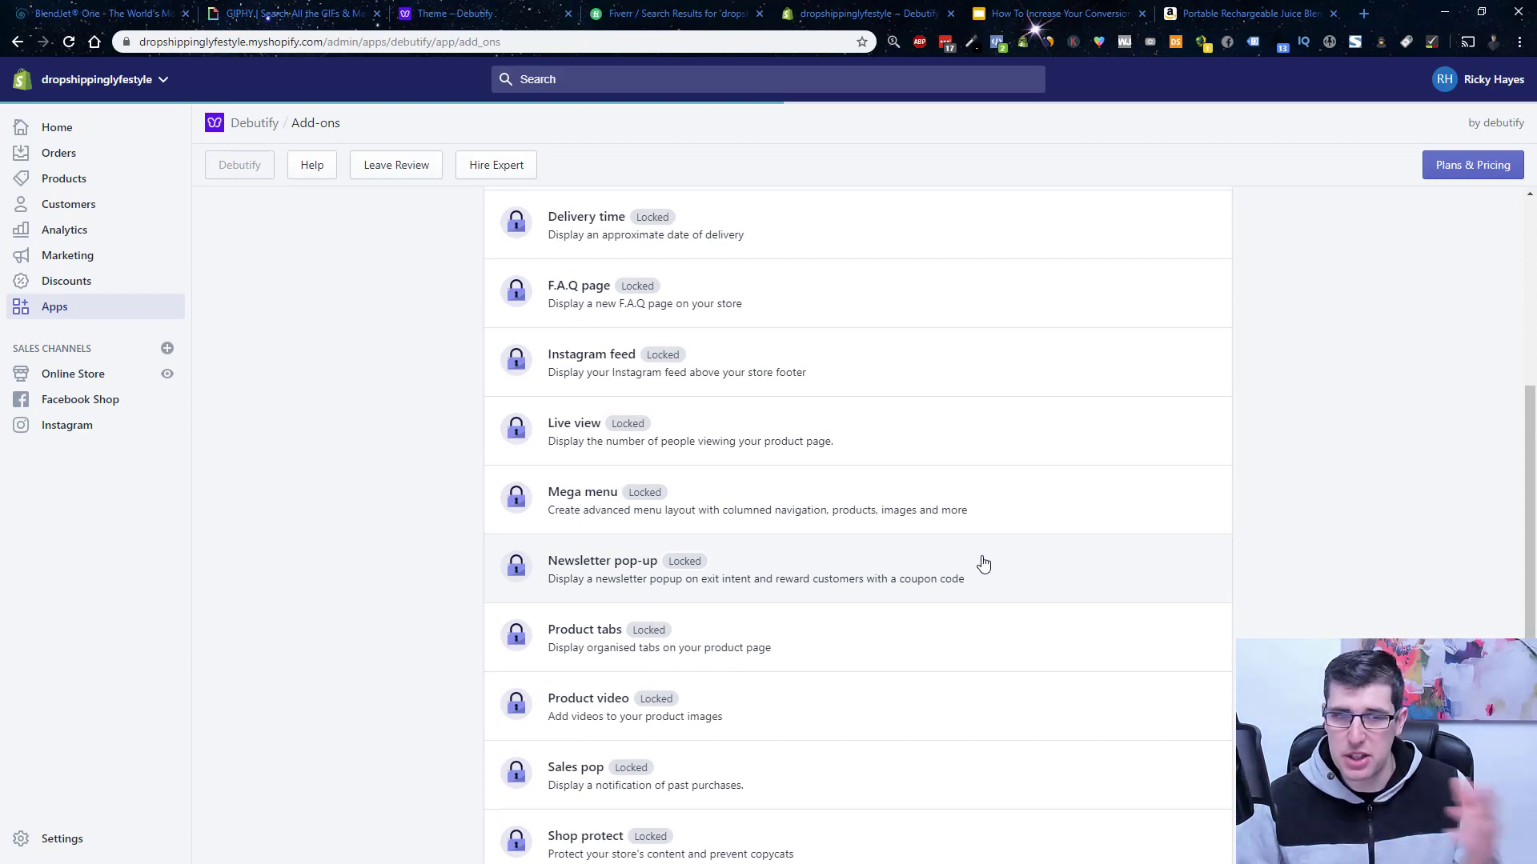
pyautogui.scroll(-1, 984, 565)
pyautogui.scroll(-3, 984, 564)
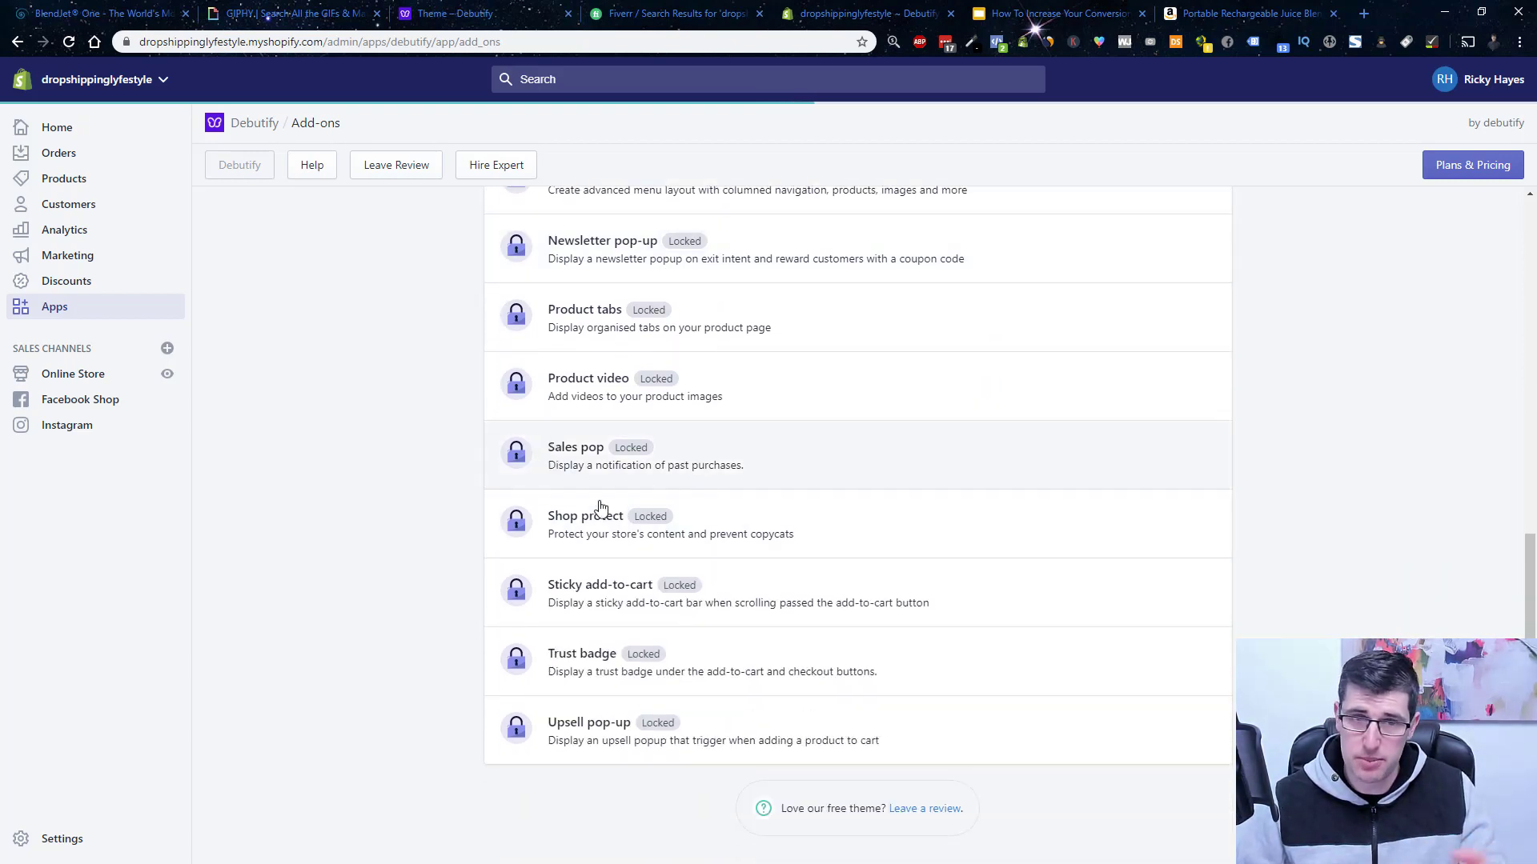
pyautogui.scroll(2, 592, 516)
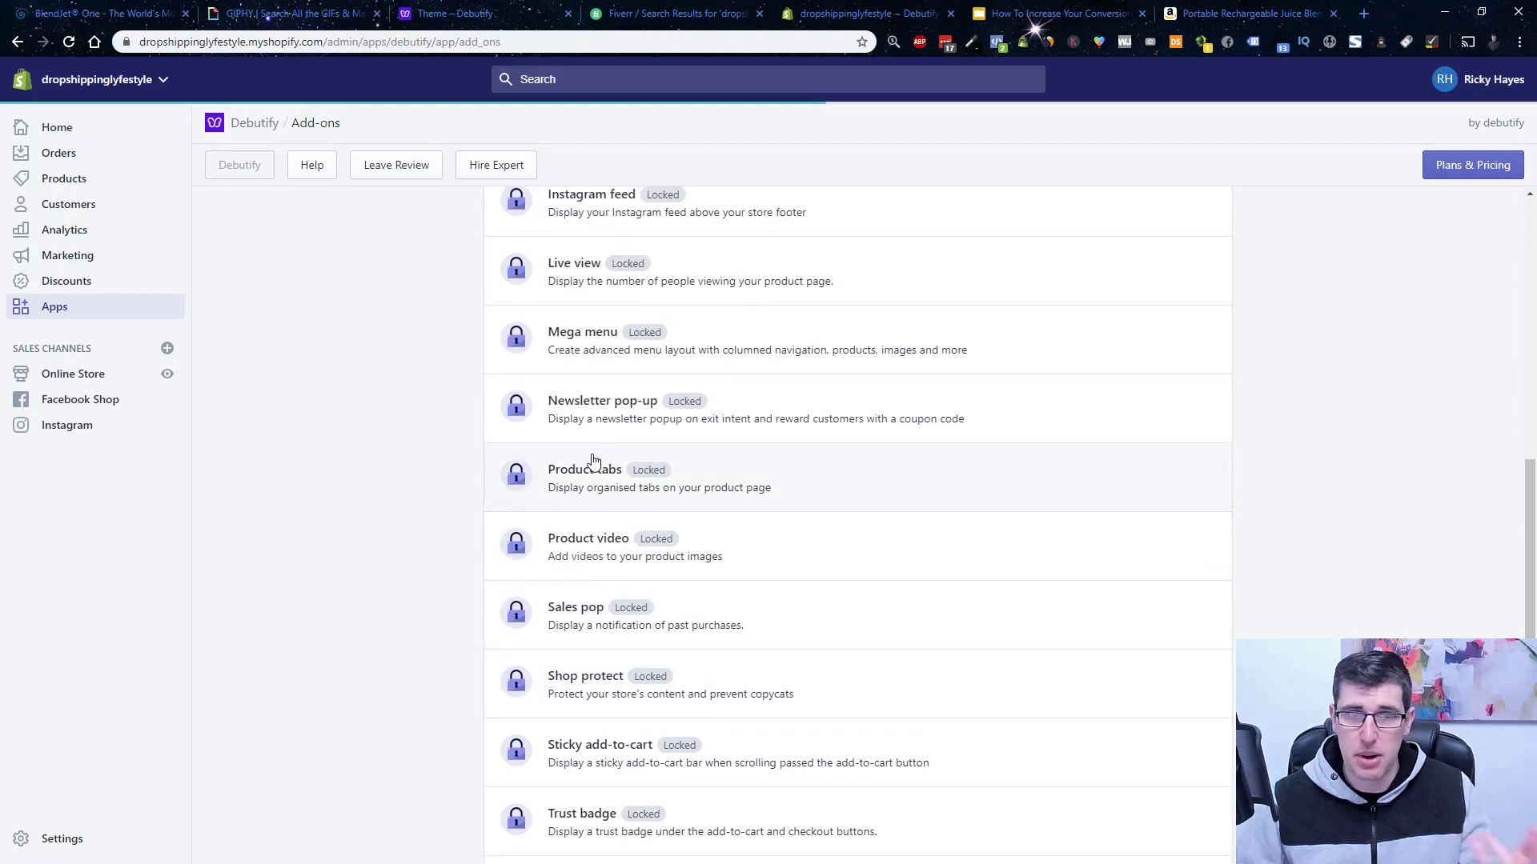
pyautogui.scroll(1, 608, 405)
pyautogui.scroll(2, 594, 357)
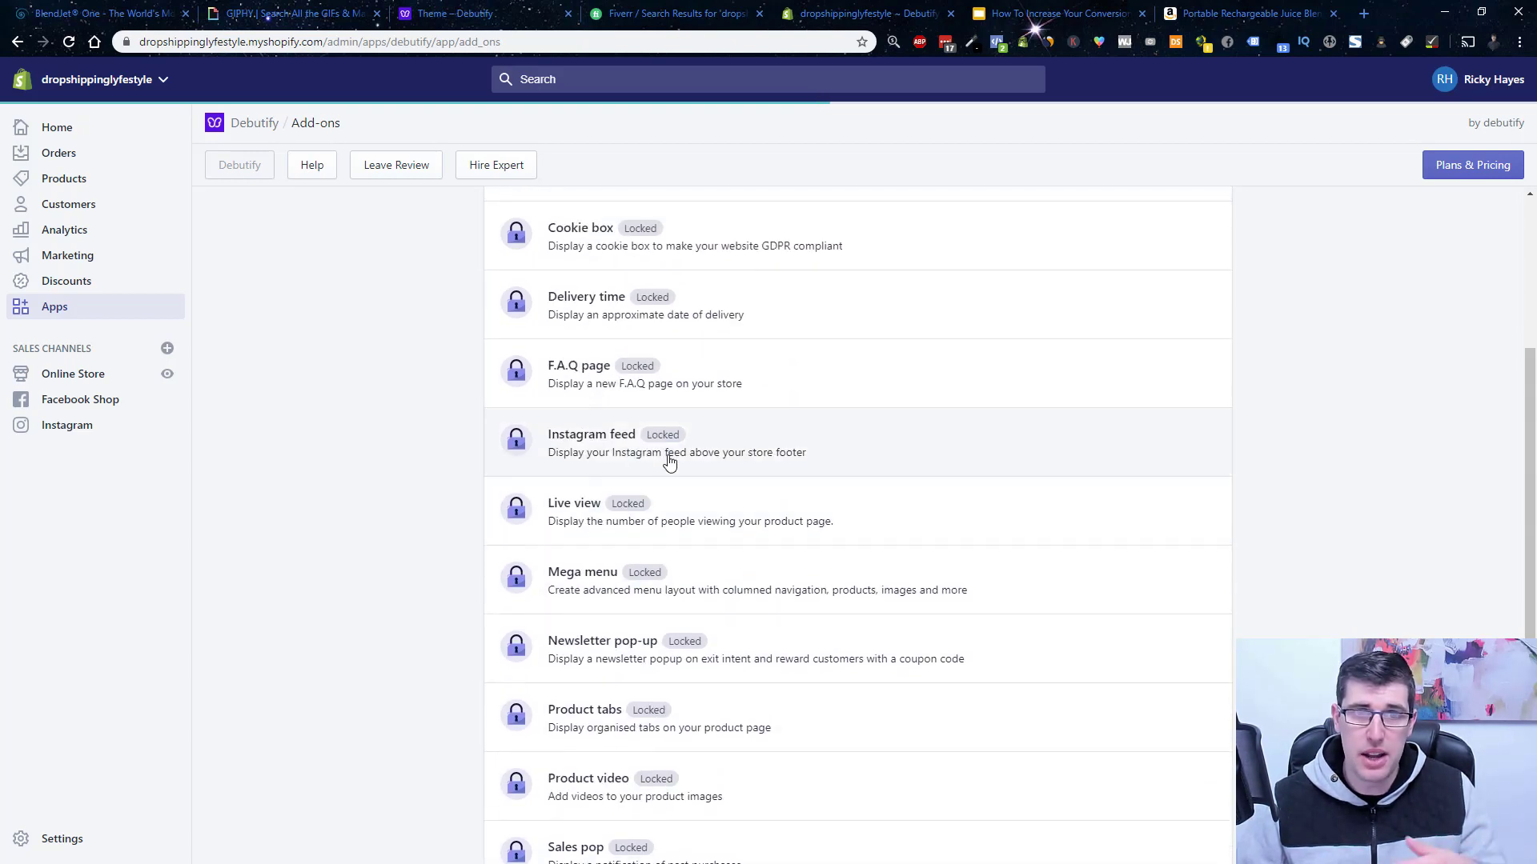
pyautogui.scroll(1, 624, 401)
pyautogui.scroll(1, 664, 452)
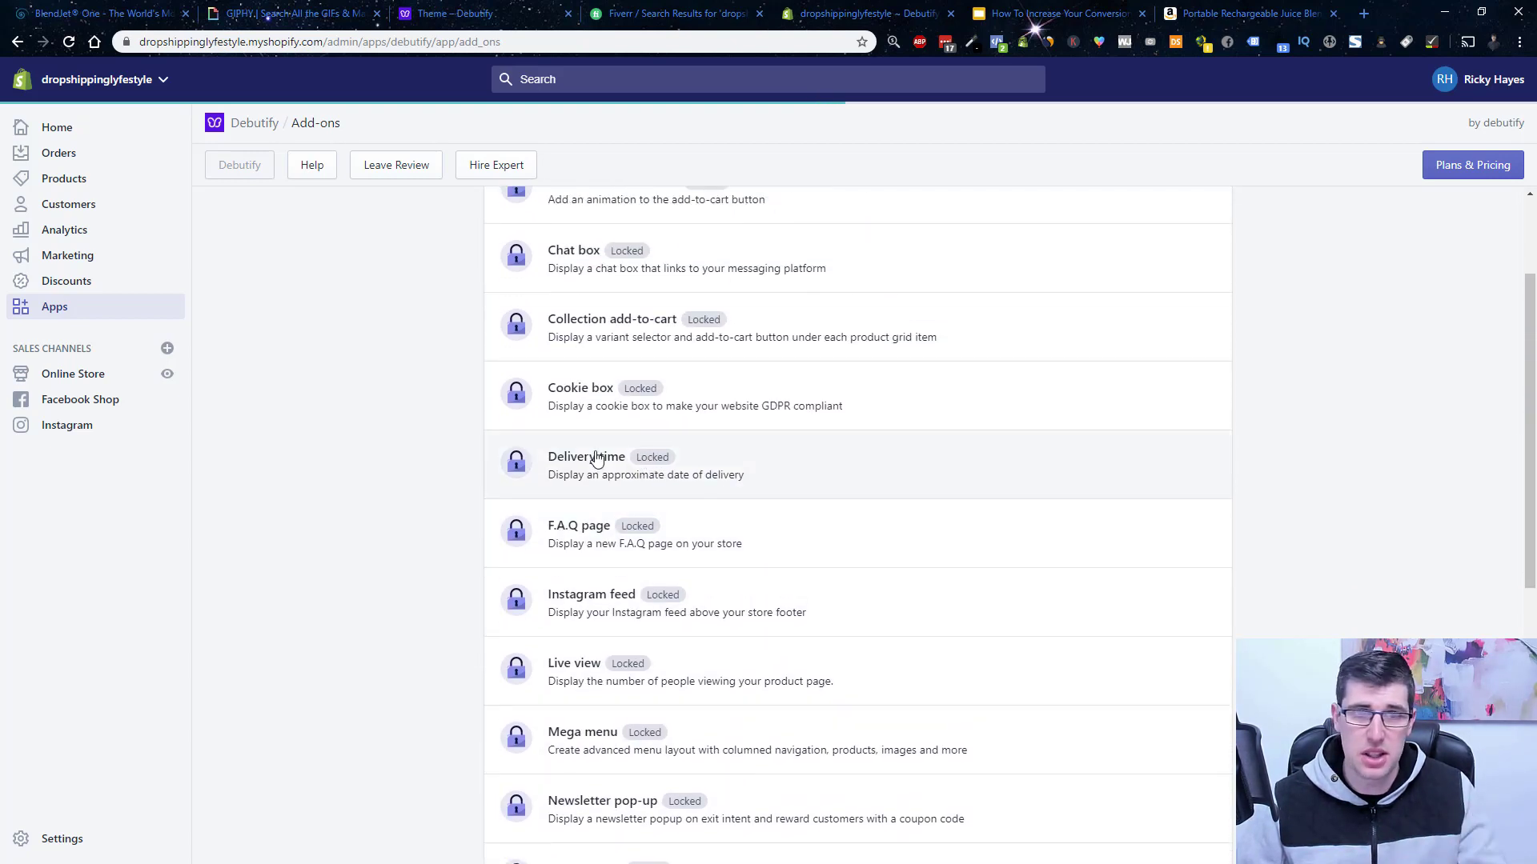
pyautogui.scroll(1, 596, 458)
pyautogui.scroll(1, 816, 488)
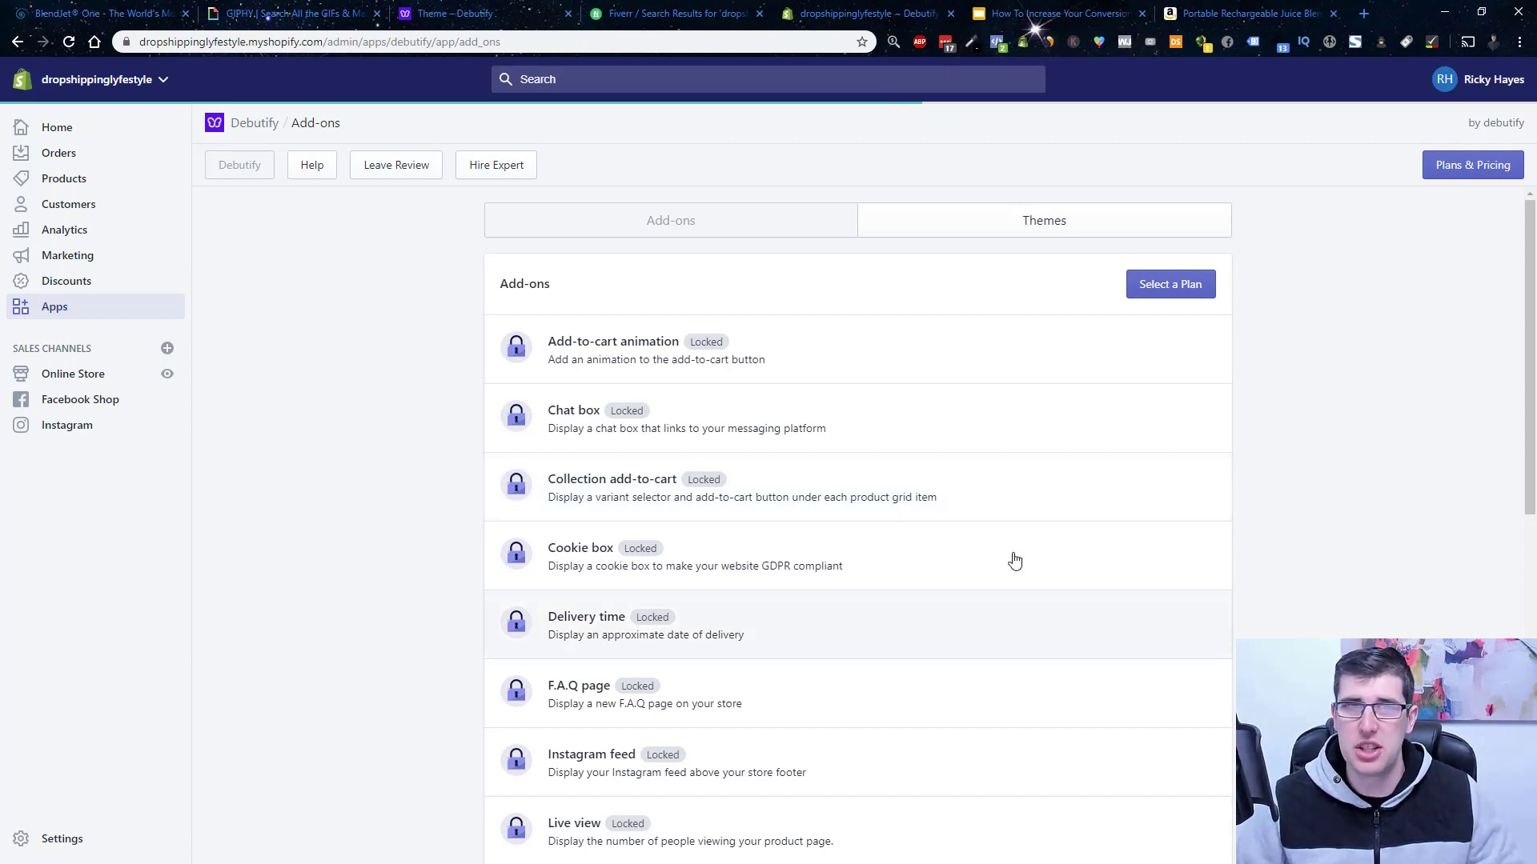
# Review the 'STEP 2: Curate Quality Content' slide, then bring up Fiverr's dropshipping video results.
pyautogui.click(1061, 12)
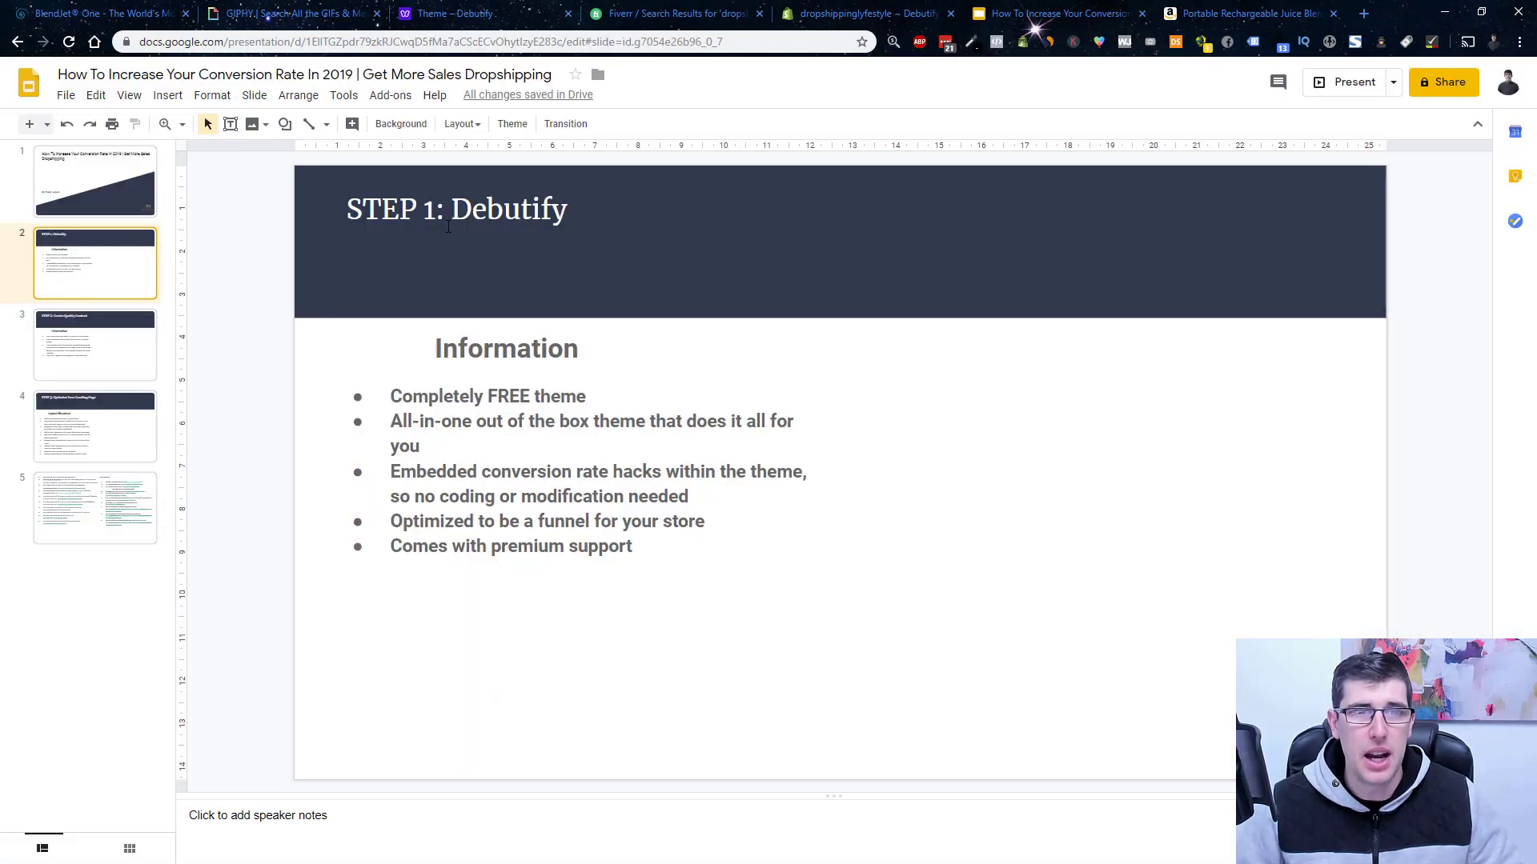
pyautogui.click(103, 344)
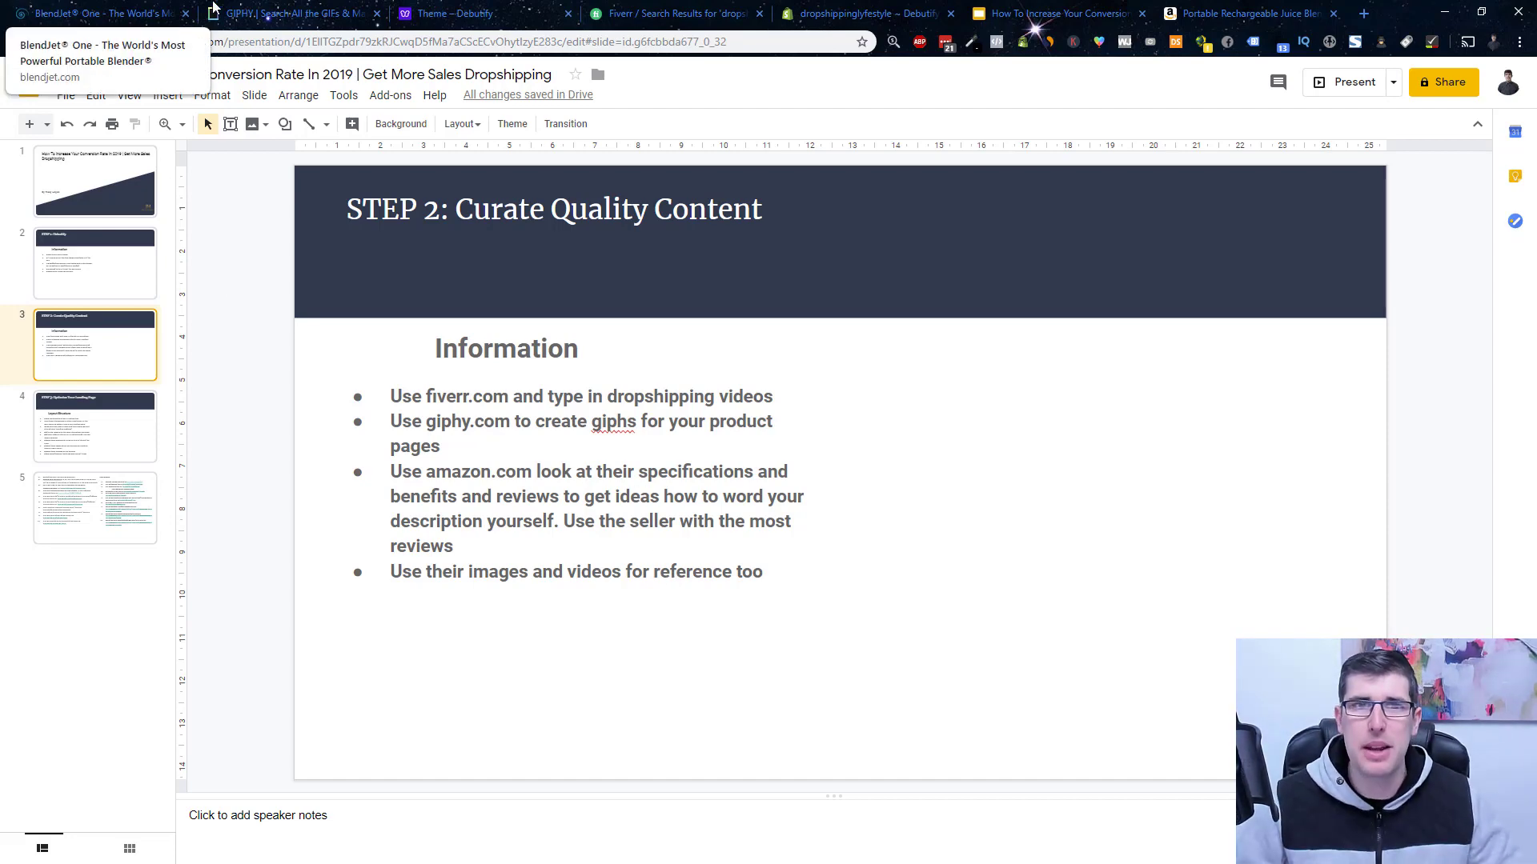
pyautogui.click(611, 7)
# Highlight the searched phrase 'dropshipping video' in the Fiverr results.
pyautogui.scroll(1, 560, 397)
pyautogui.scroll(1, 400, 320)
pyautogui.moveTo(354, 241); pyautogui.dragTo(577, 228)
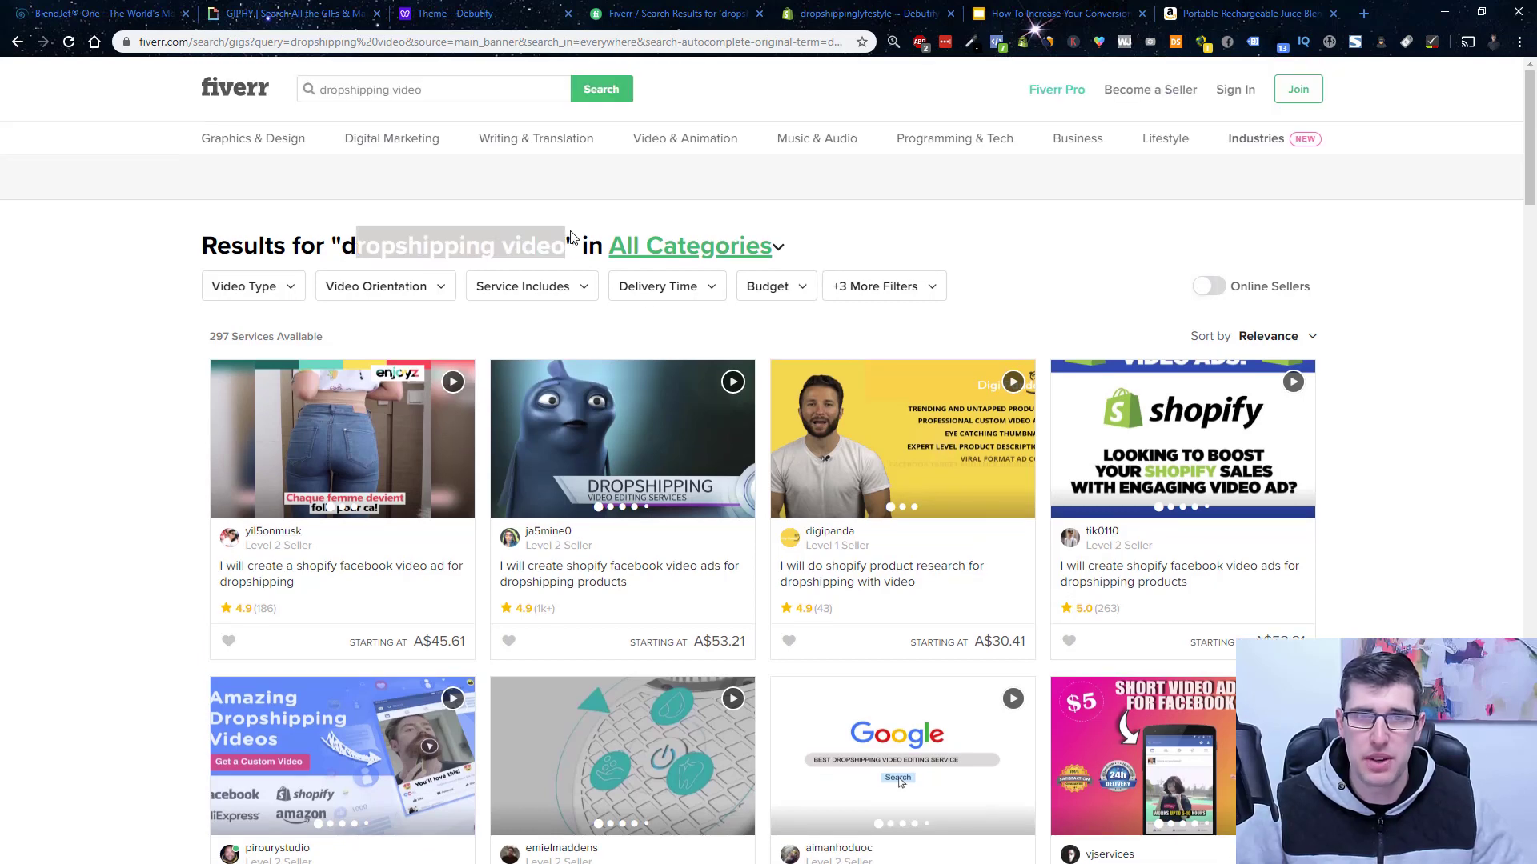
pyautogui.scroll(-3, 1405, 440)
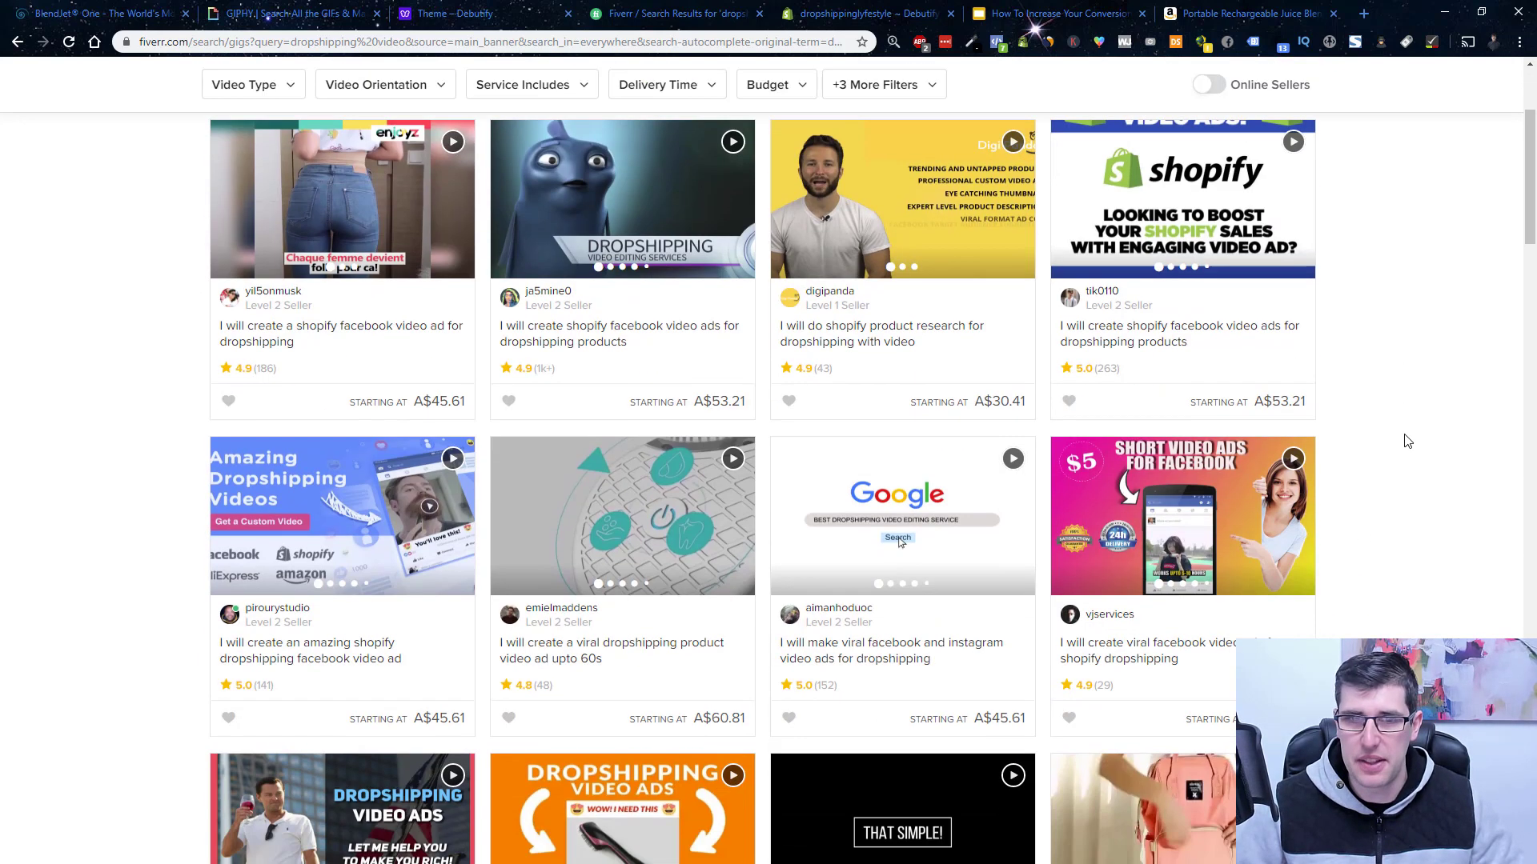
pyautogui.scroll(-1, 1408, 441)
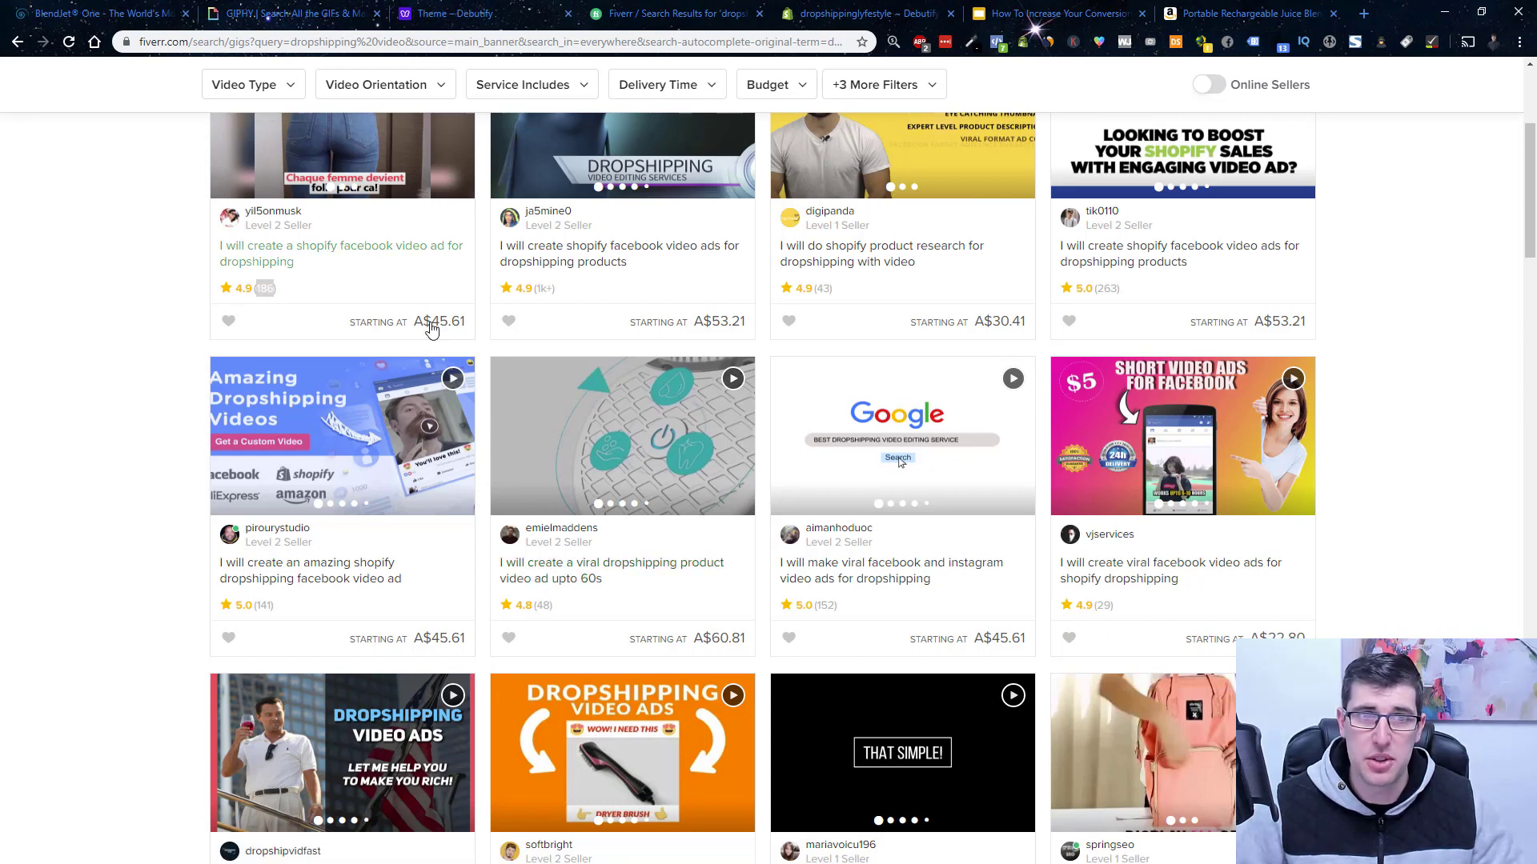
pyautogui.scroll(2, 384, 296)
# Open the first gig, the Shopify Facebook video ad, and dismiss the Join Fiverr popup.
pyautogui.click(340, 260)
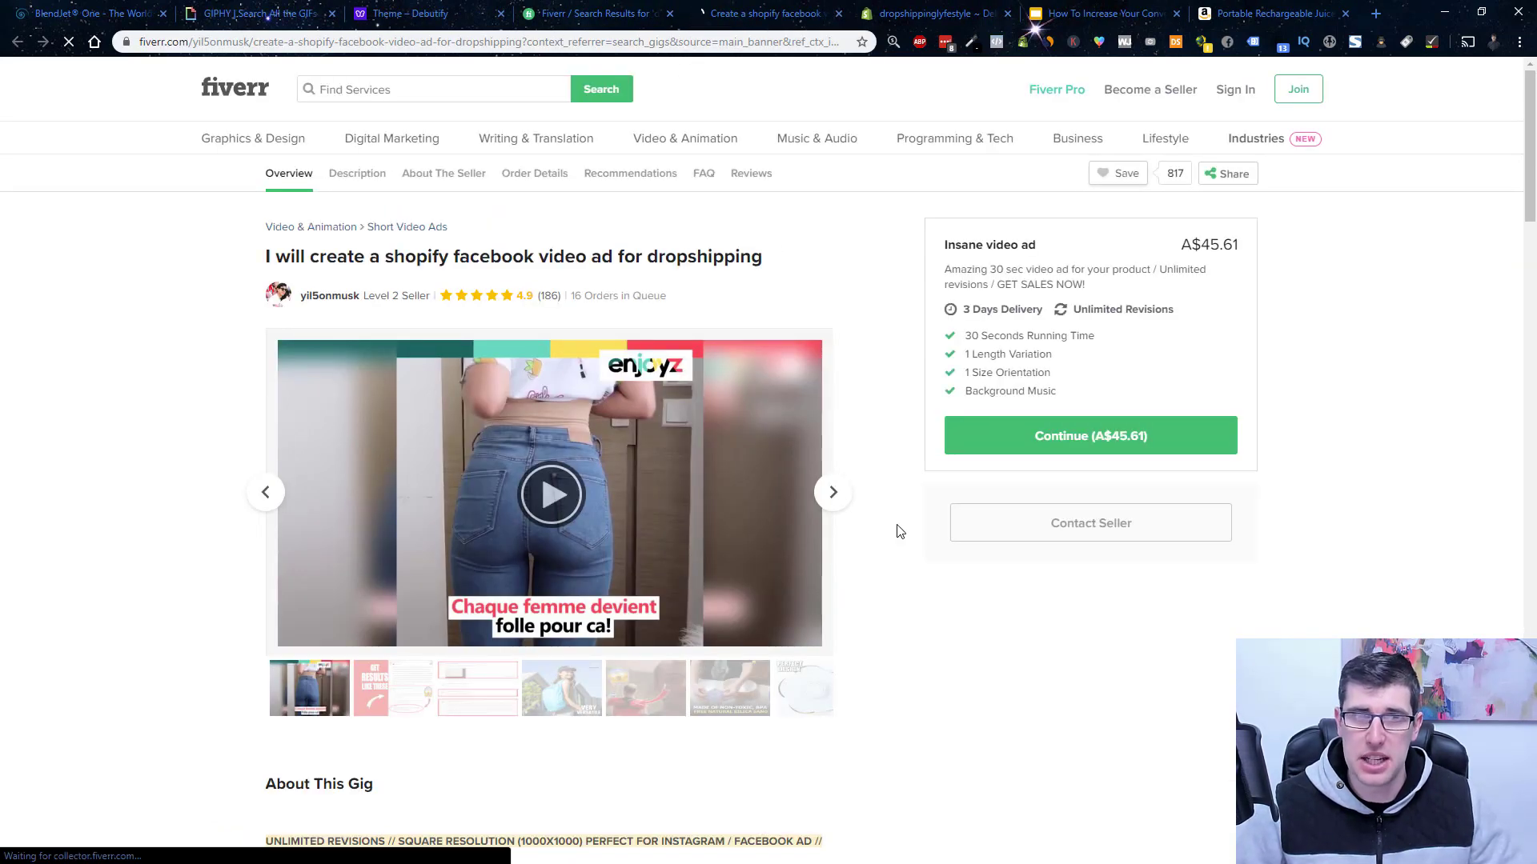
pyautogui.scroll(-1, 897, 532)
pyautogui.click(986, 651)
pyautogui.scroll(-1, 376, 535)
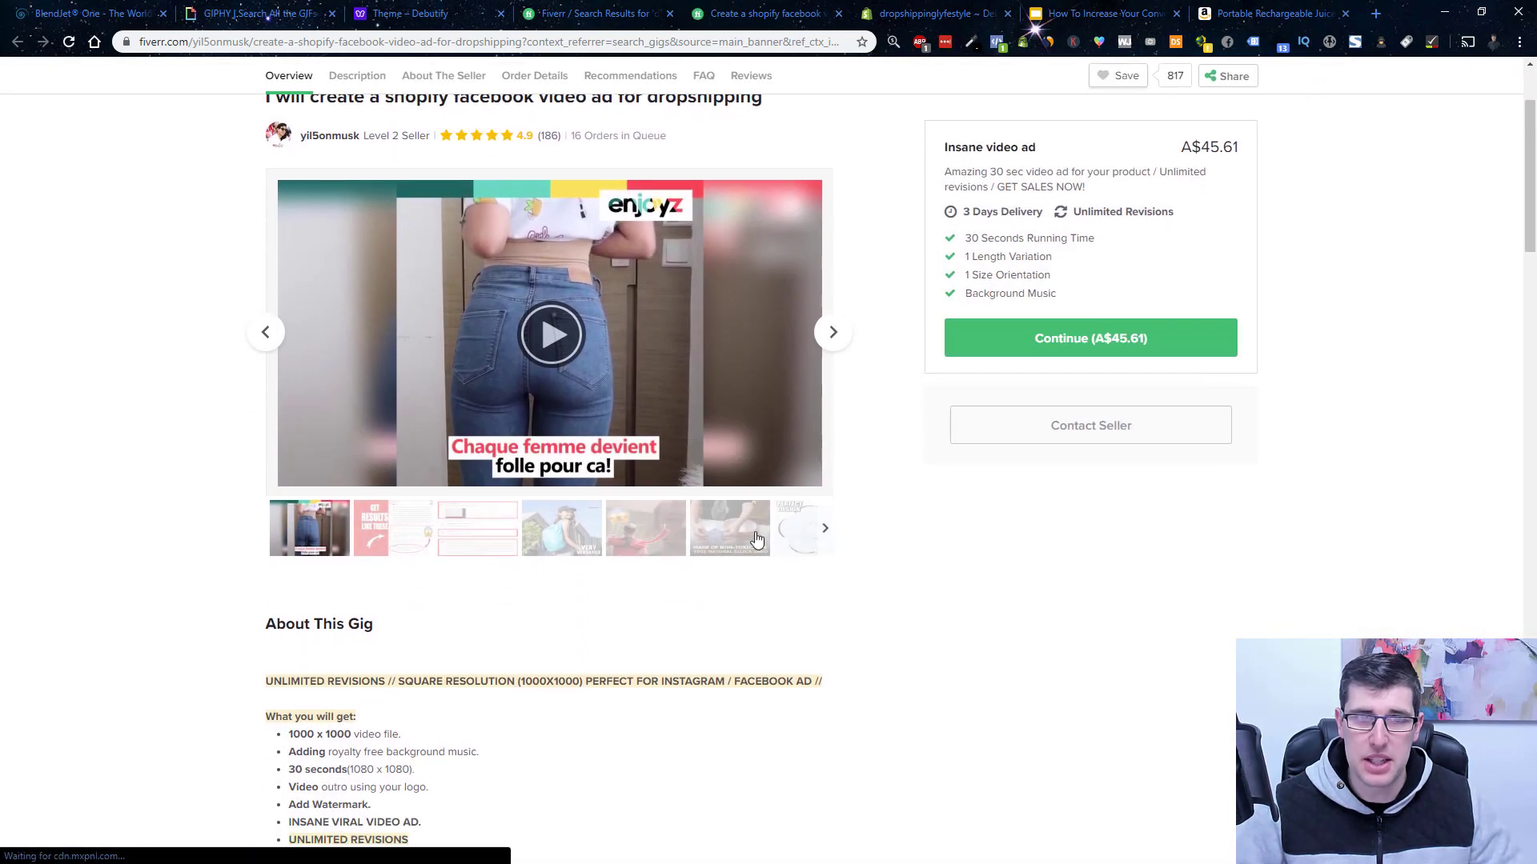
# Browse the gig's gallery samples, including the Install the lense and Perfect Sleep videos.
pyautogui.click(826, 530)
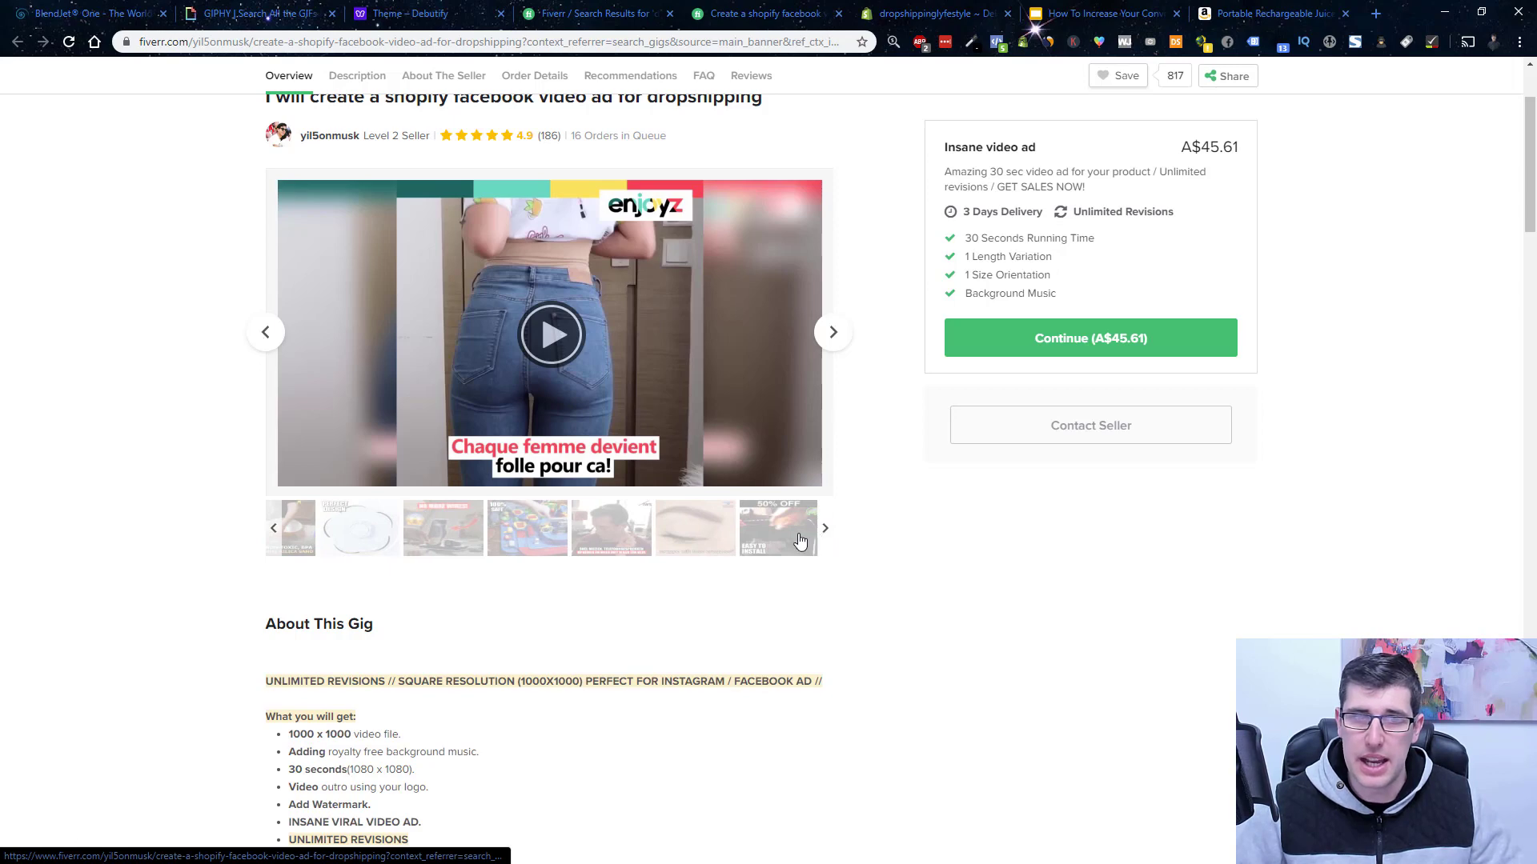
pyautogui.click(519, 530)
pyautogui.click(594, 540)
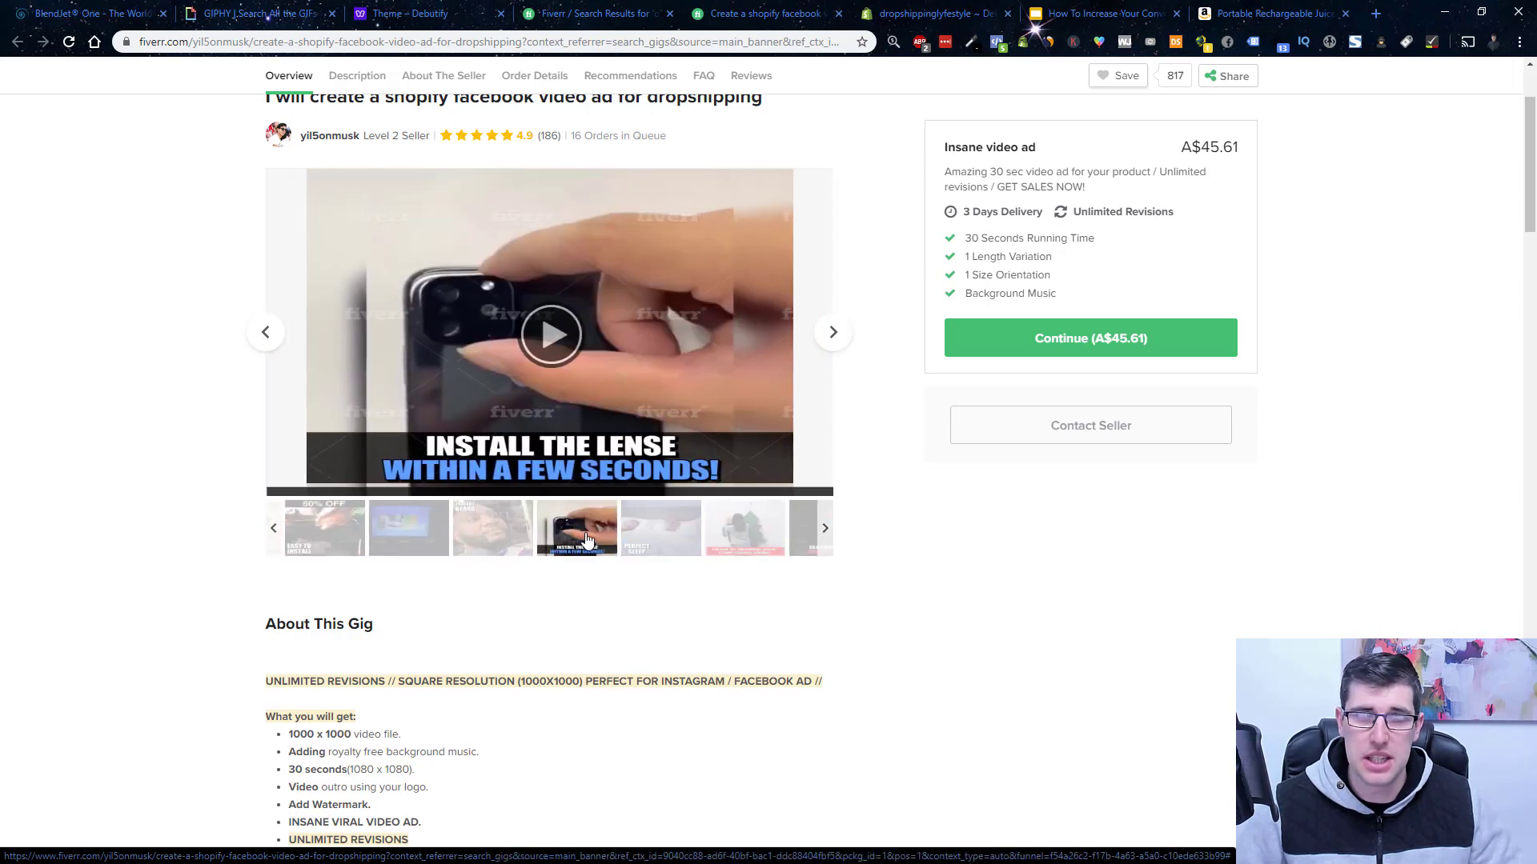
pyautogui.click(668, 545)
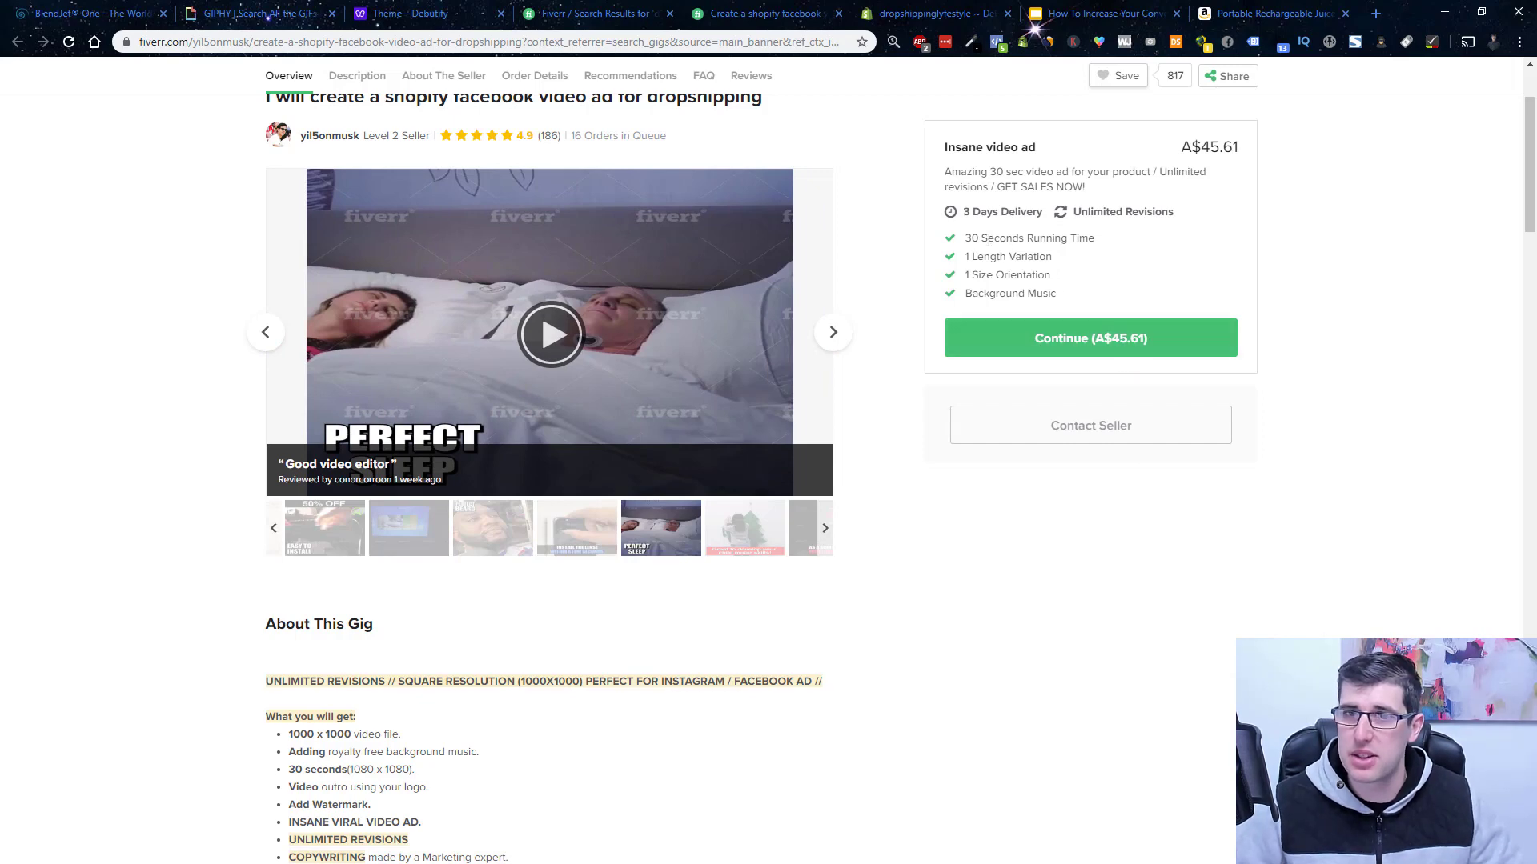
# Highlight the 30-second running time, orientation options and expert copywriting details.
pyautogui.moveTo(988, 238); pyautogui.dragTo(1076, 237)
pyautogui.moveTo(985, 256); pyautogui.dragTo(1031, 274)
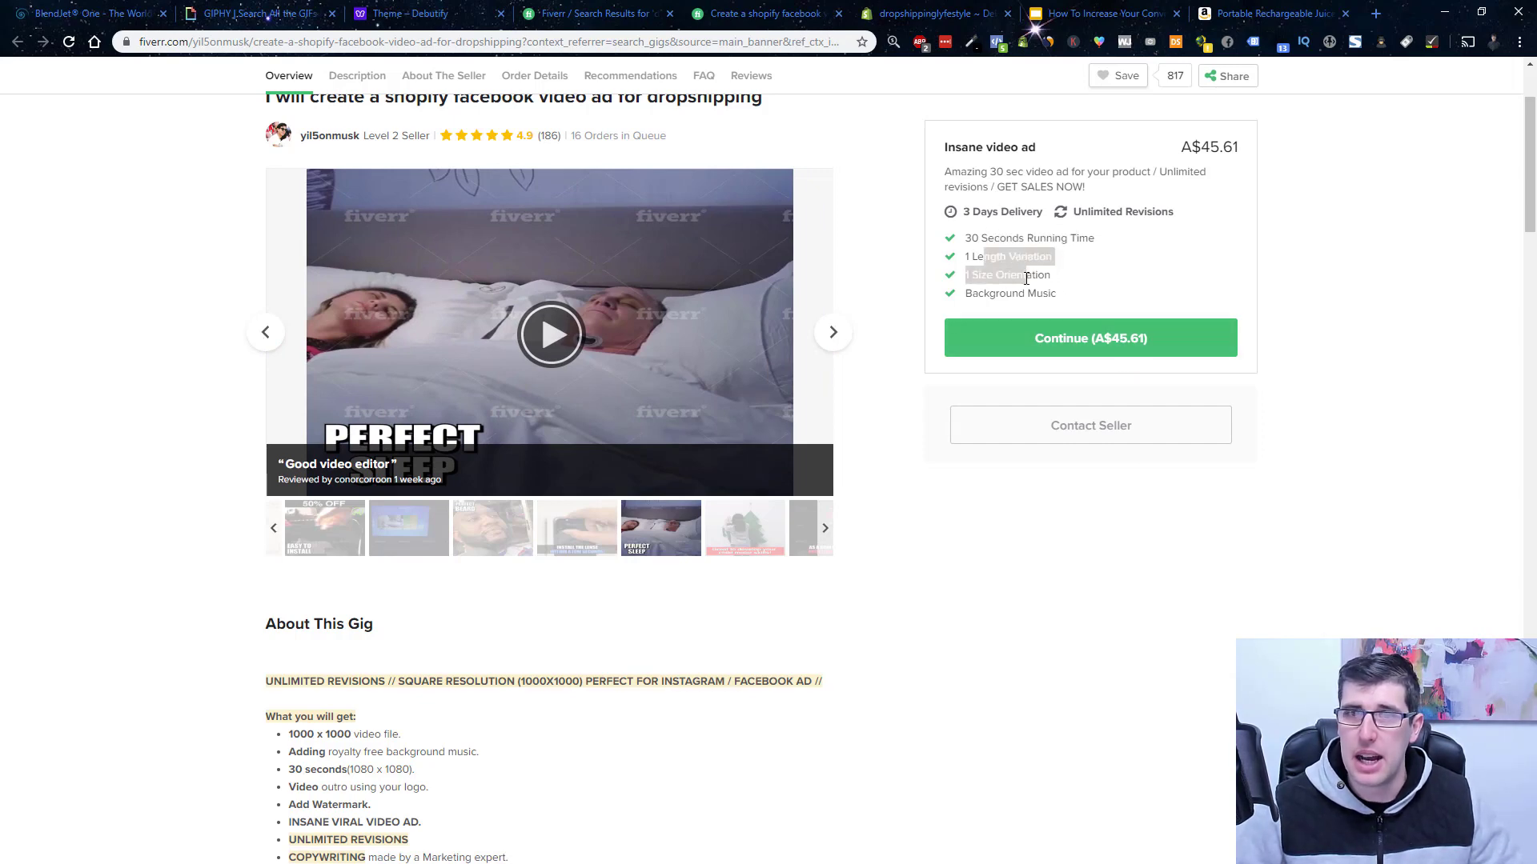
pyautogui.scroll(-2, 1211, 573)
pyautogui.scroll(-3, 867, 524)
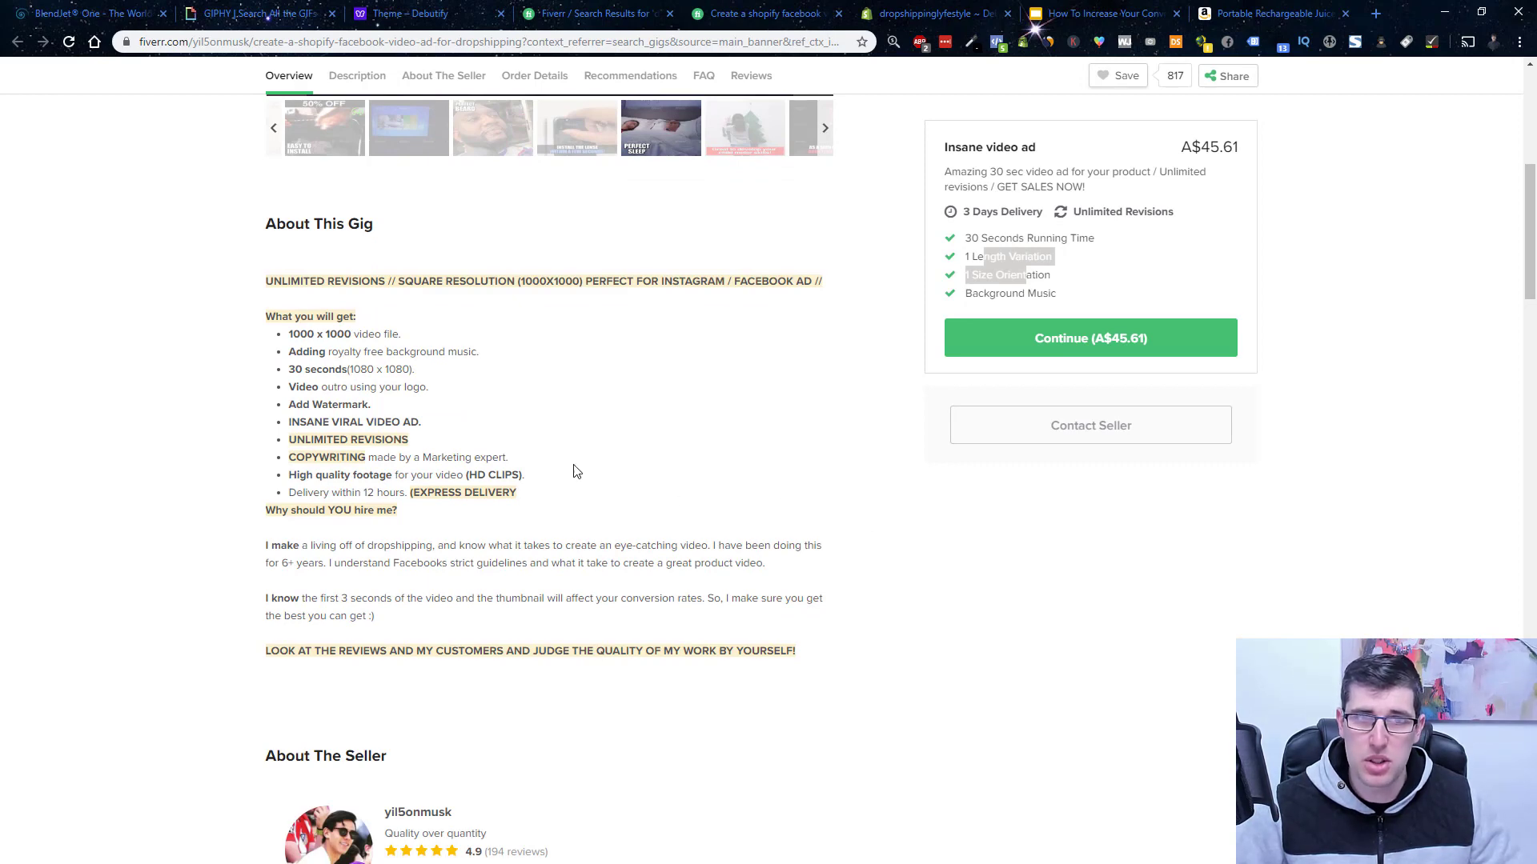
pyautogui.moveTo(295, 457); pyautogui.dragTo(506, 456)
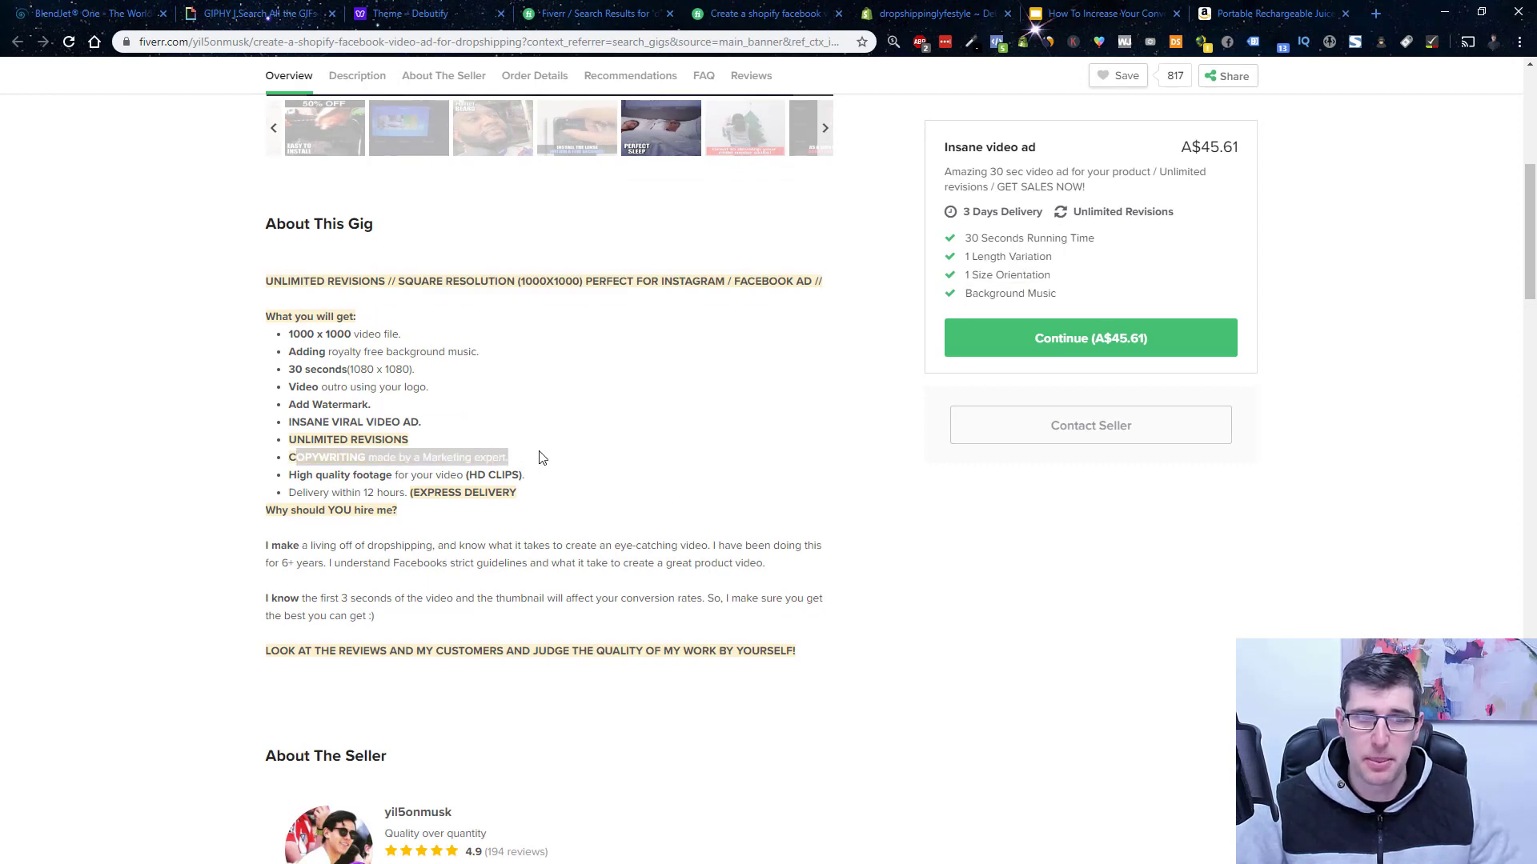
pyautogui.scroll(-5, 609, 468)
pyautogui.scroll(5, 795, 476)
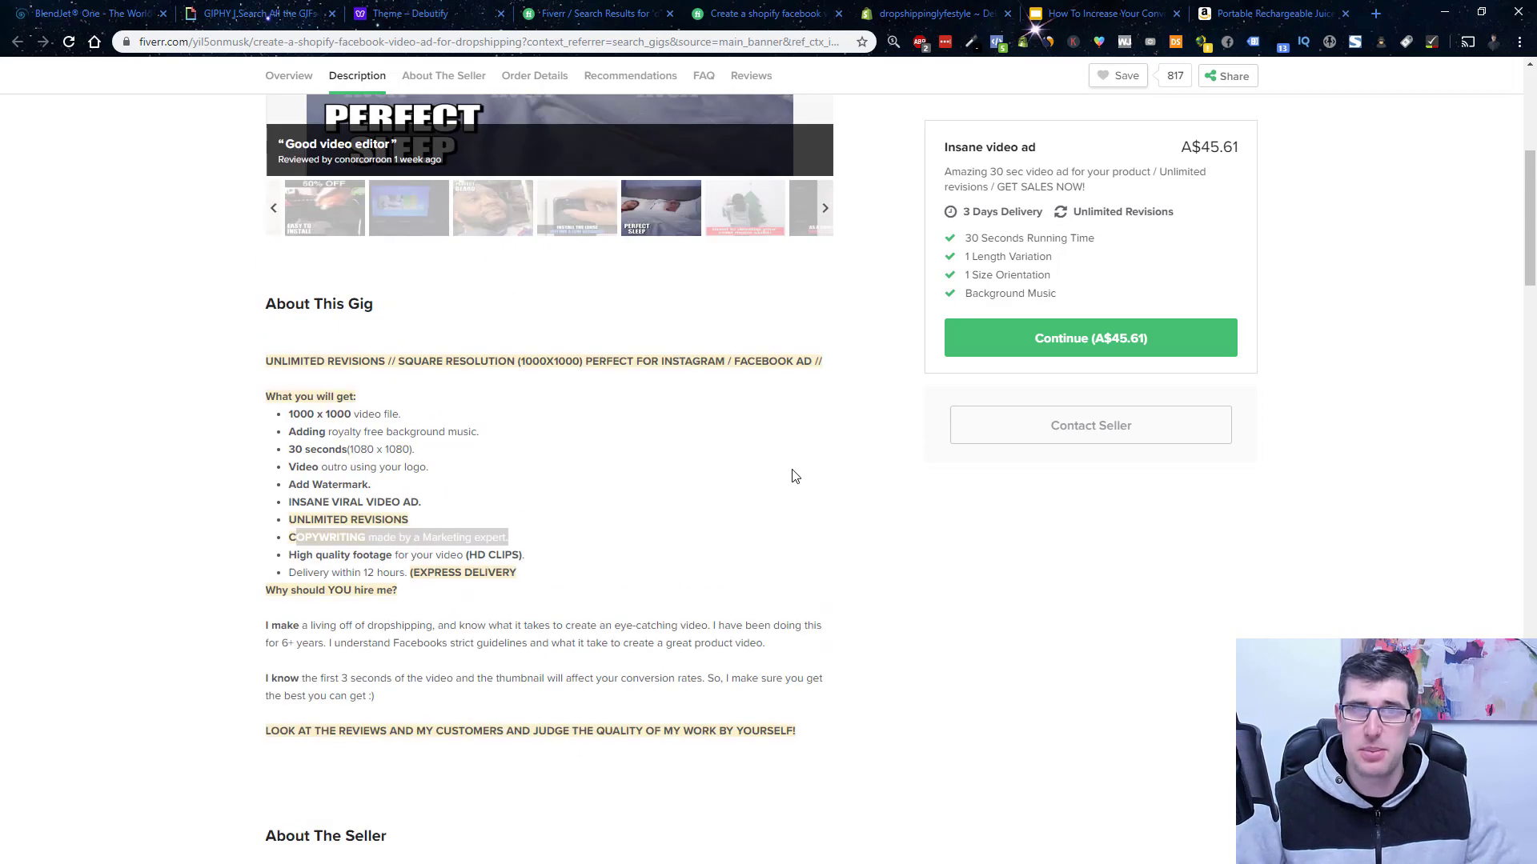
pyautogui.scroll(5, 795, 477)
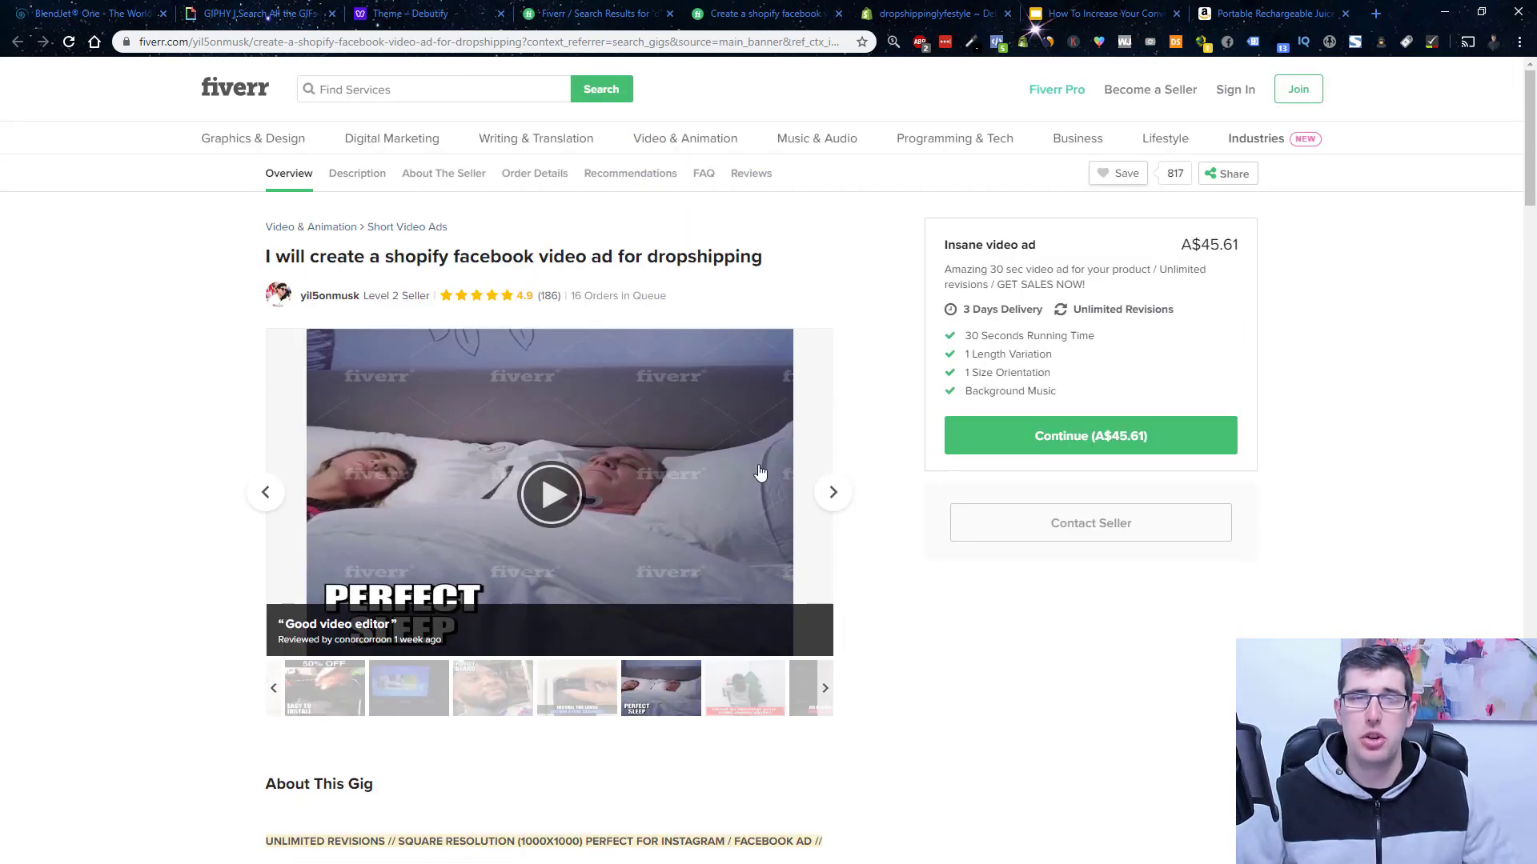
# Advance the gallery past the rose sample to the clear-vial sample ad.
pyautogui.click(829, 492)
pyautogui.click(841, 505)
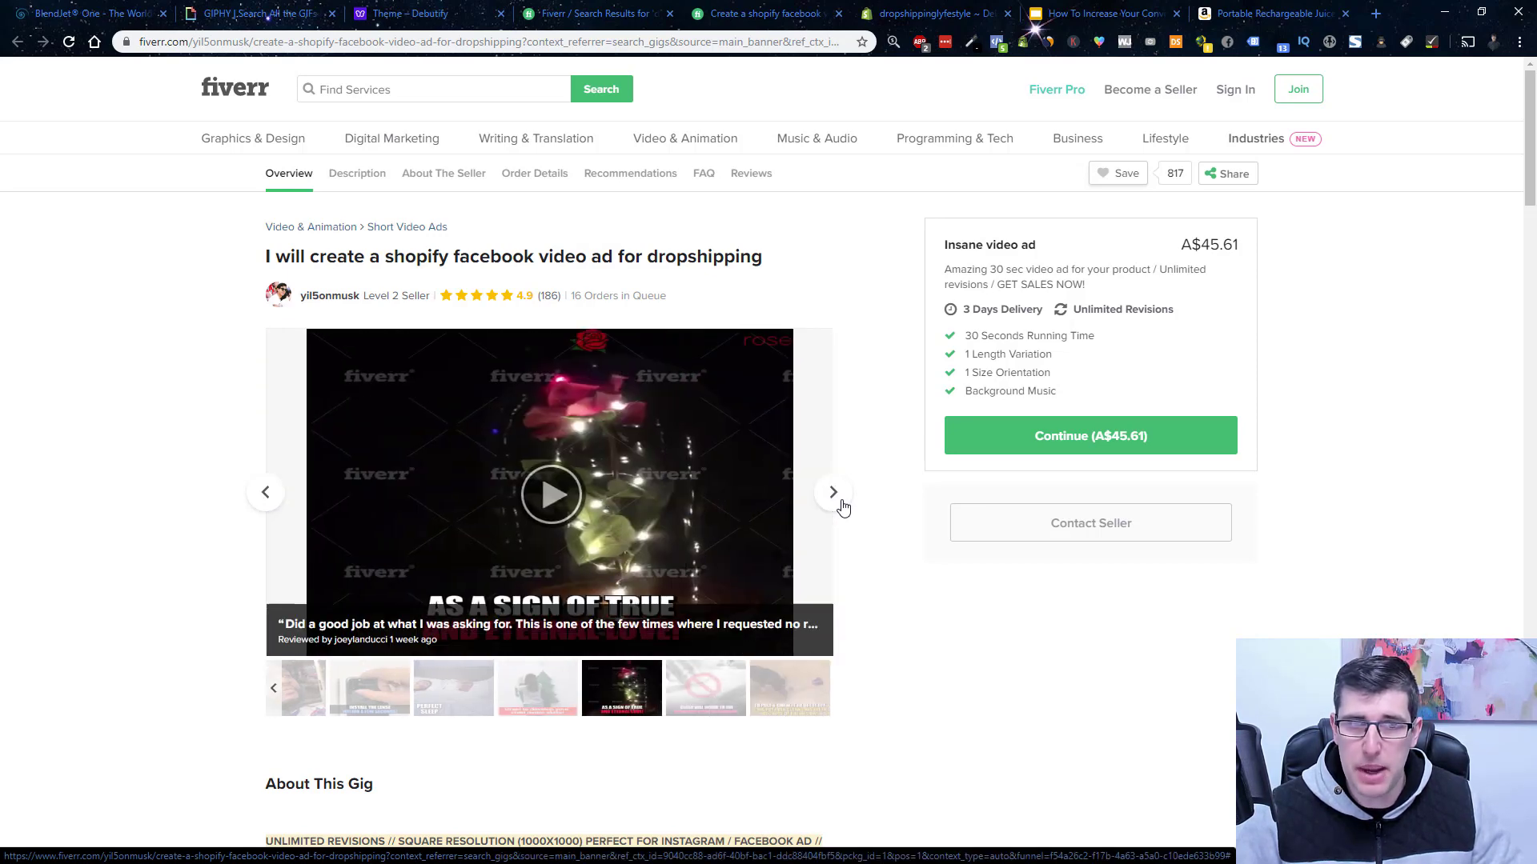
pyautogui.click(842, 507)
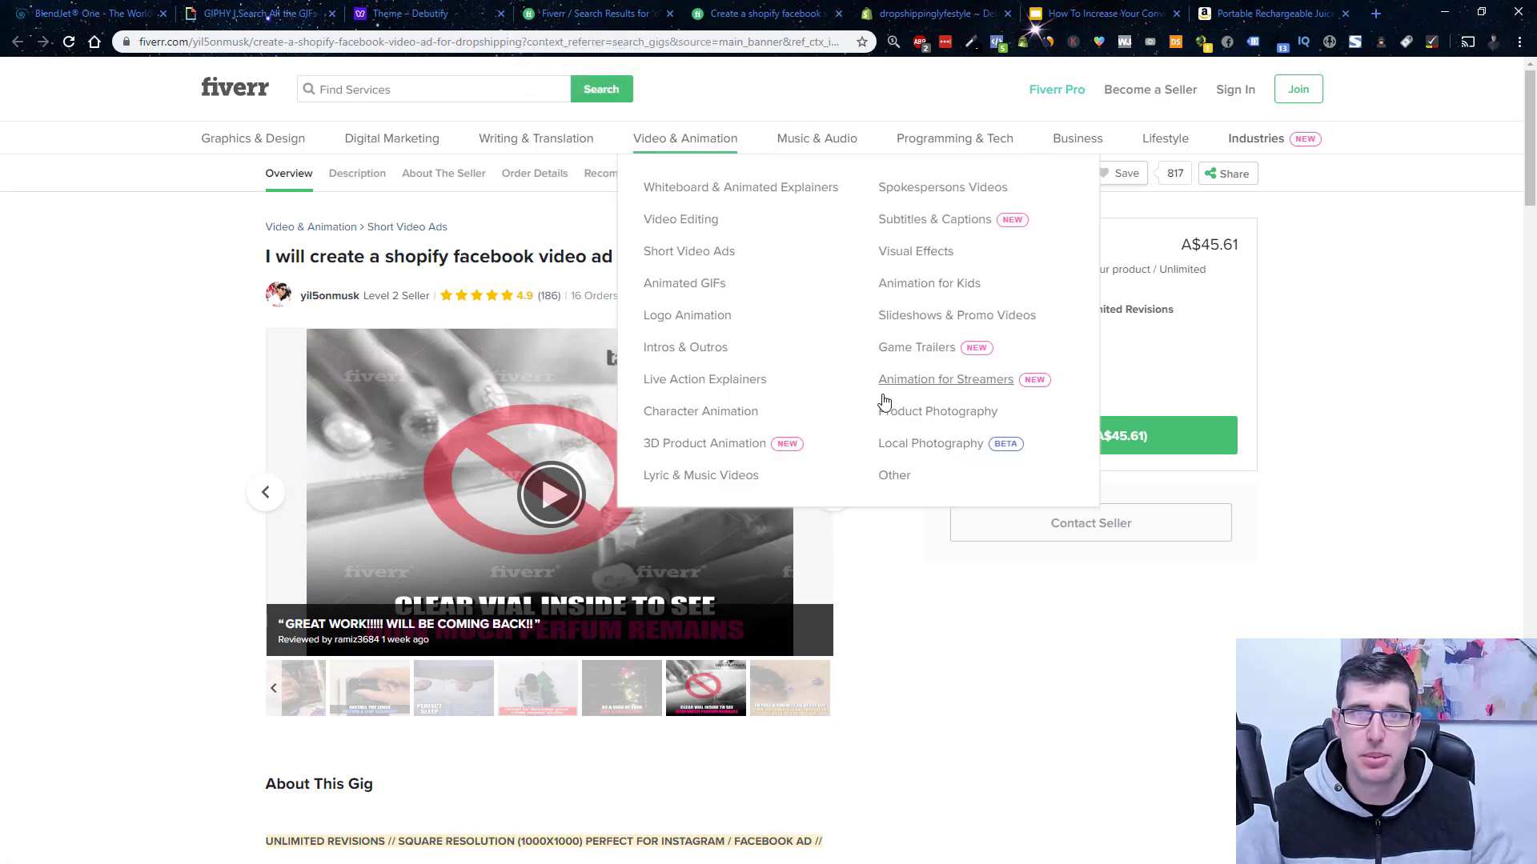
# Switch the BlendJet One colour from Mint through Coral to Hot Pink.
pyautogui.click(262, 8)
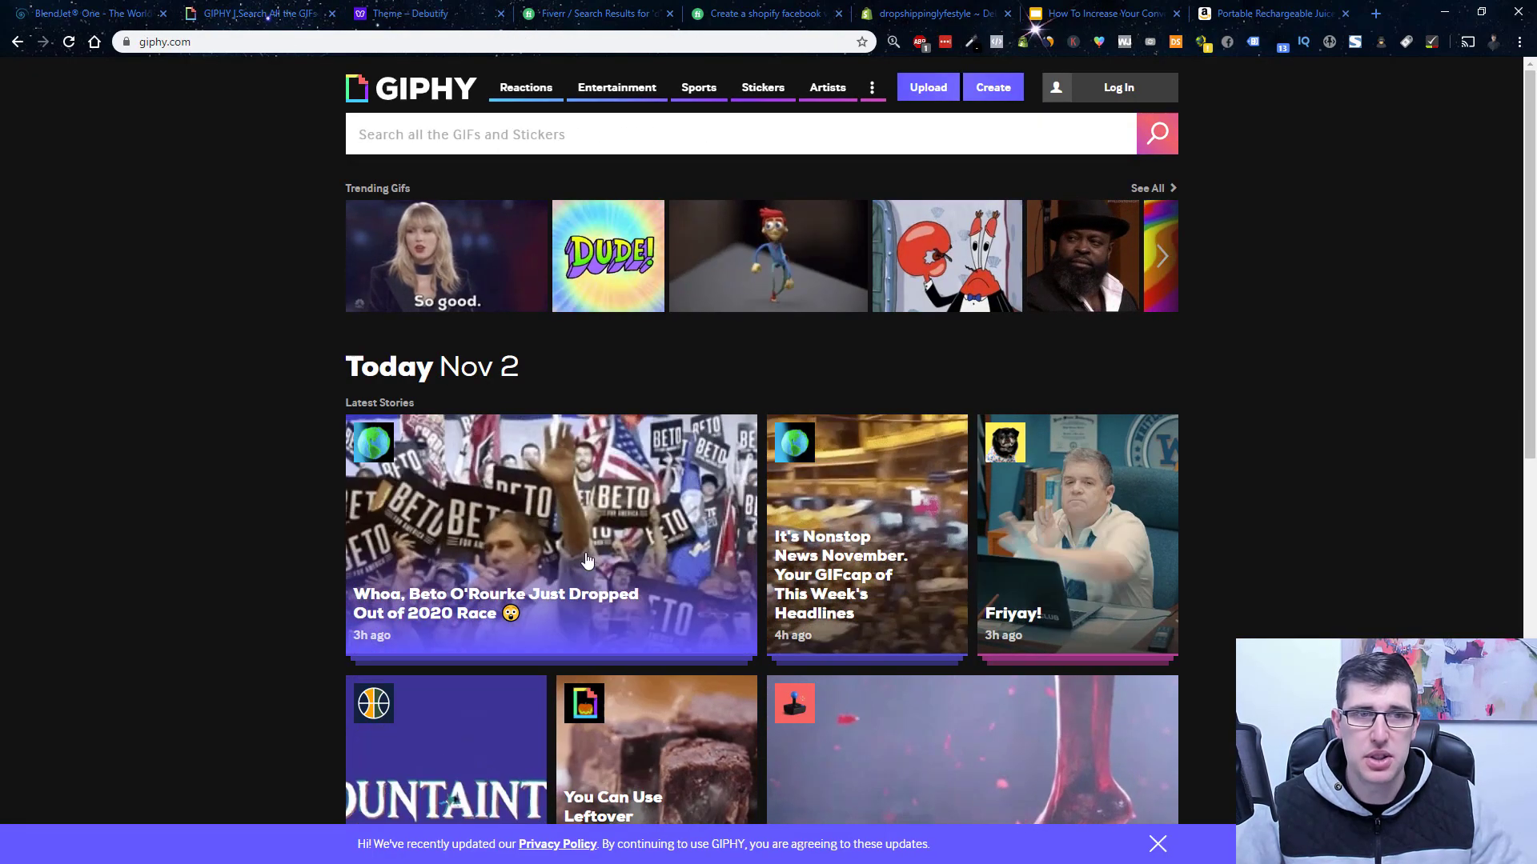
pyautogui.click(71, 8)
pyautogui.scroll(5, 891, 645)
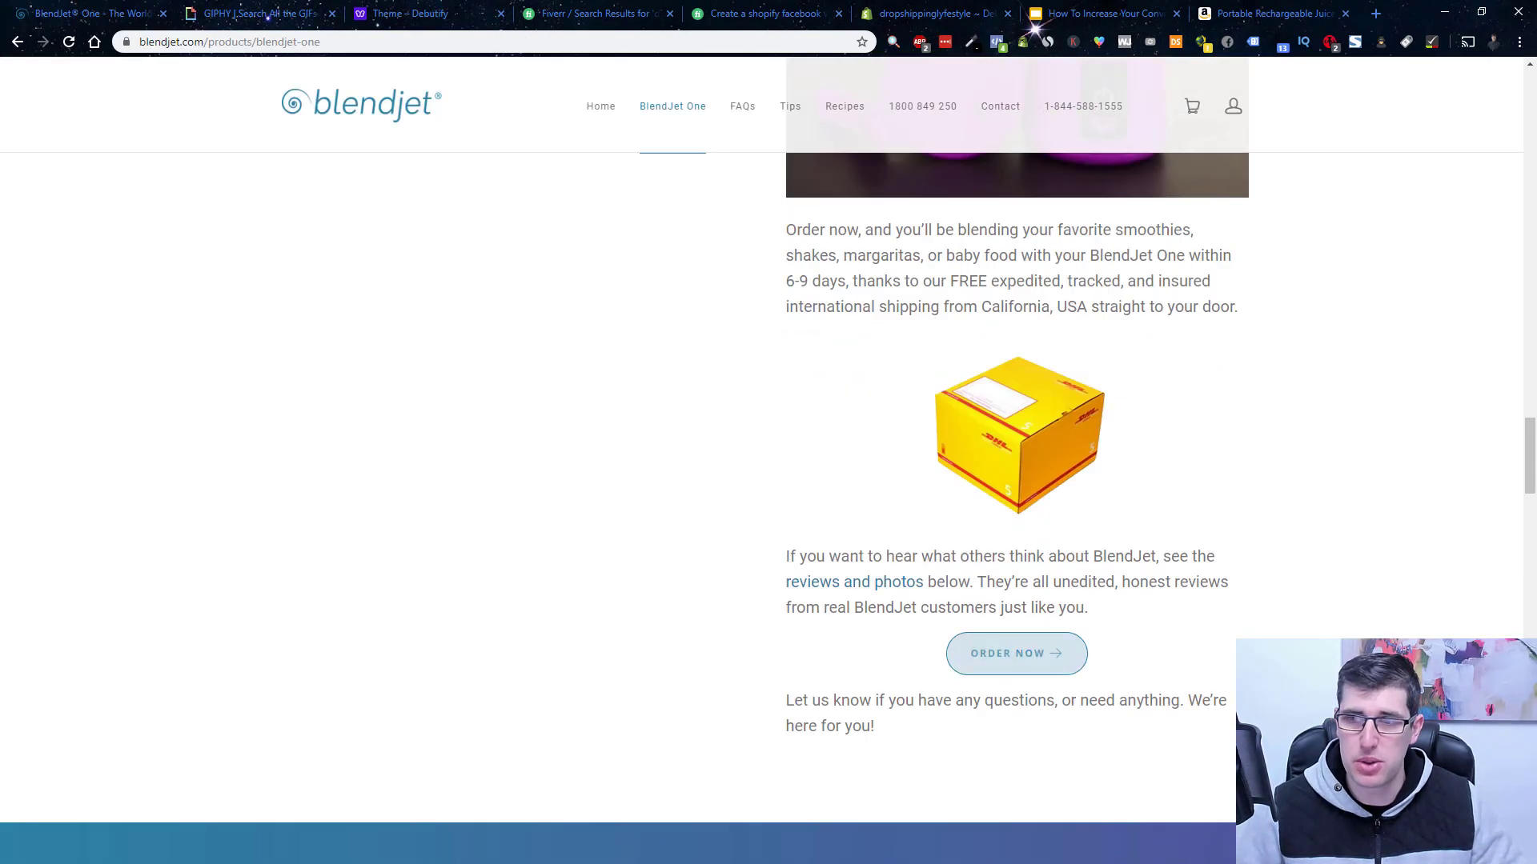
pyautogui.moveTo(1529, 462); pyautogui.dragTo(1505, 134)
pyautogui.scroll(4, 1504, 134)
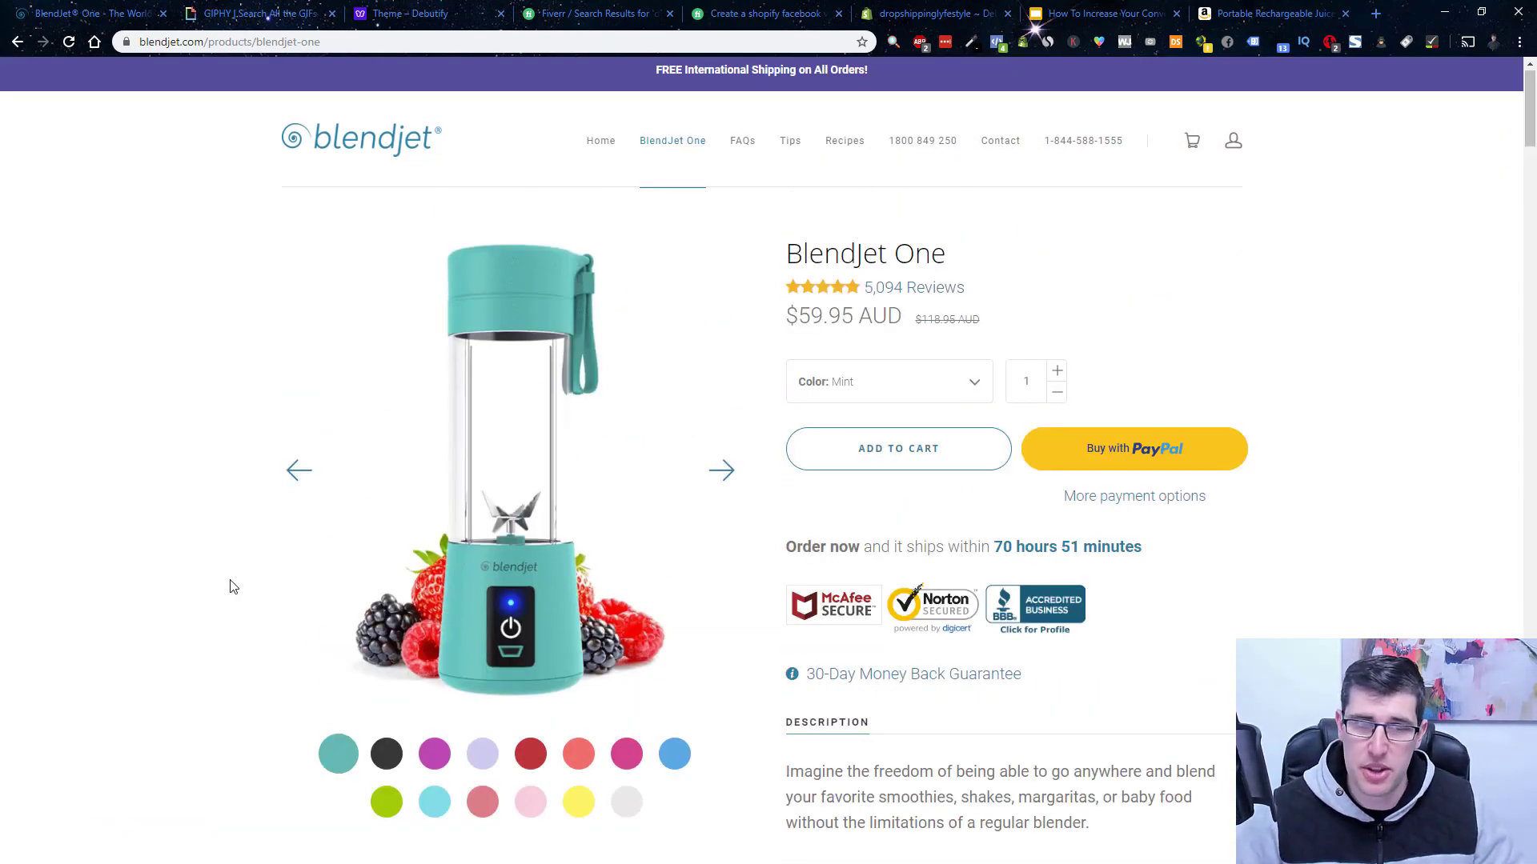
pyautogui.click(584, 761)
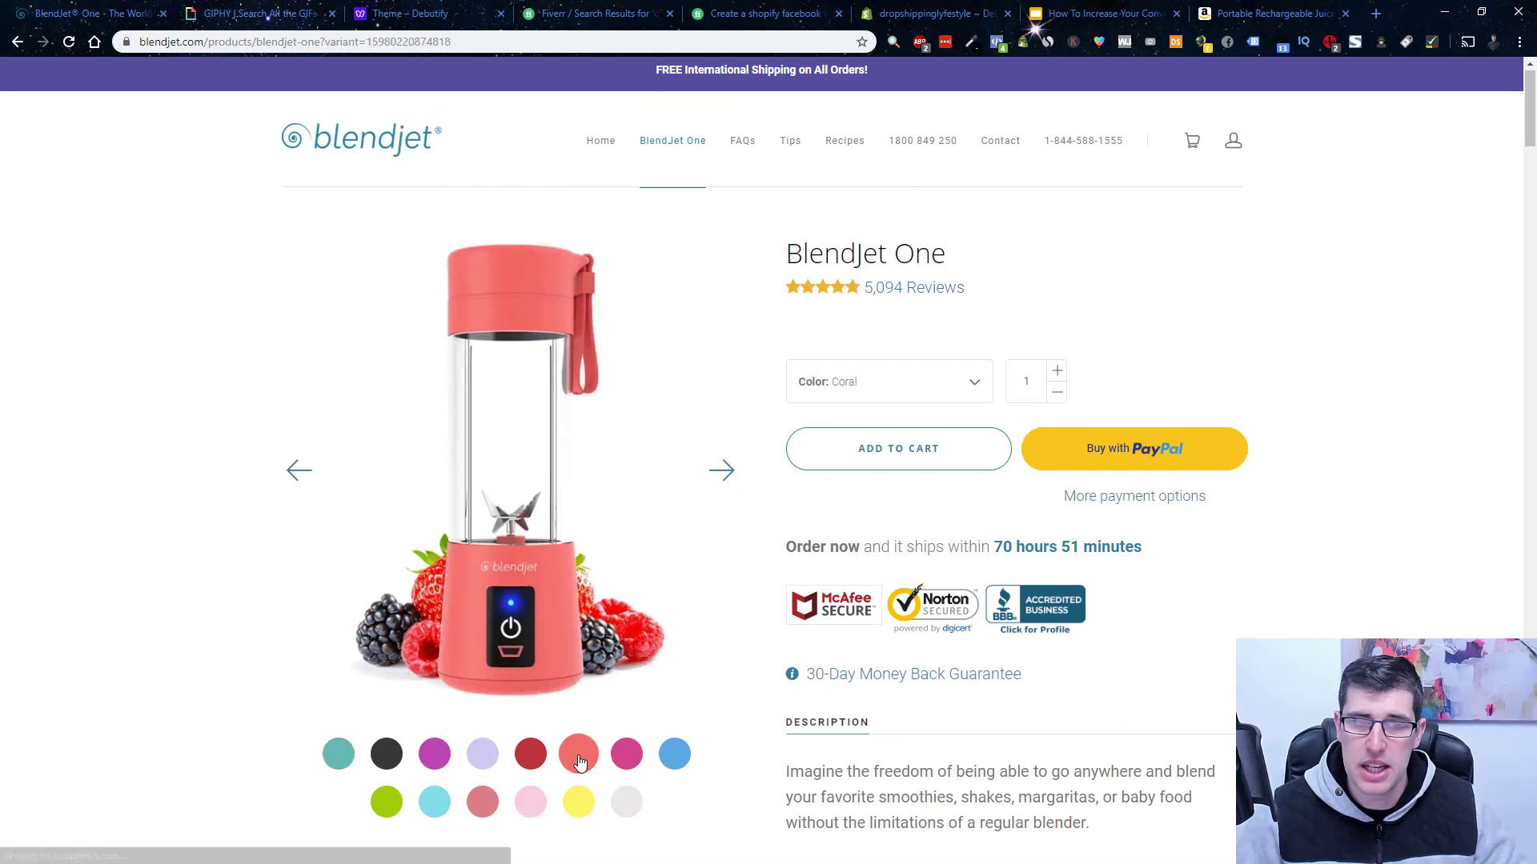
pyautogui.click(626, 754)
# Scroll down through the BlendJet One's GIF-rich product description.
pyautogui.scroll(-2, 1168, 558)
pyautogui.scroll(2, 1169, 559)
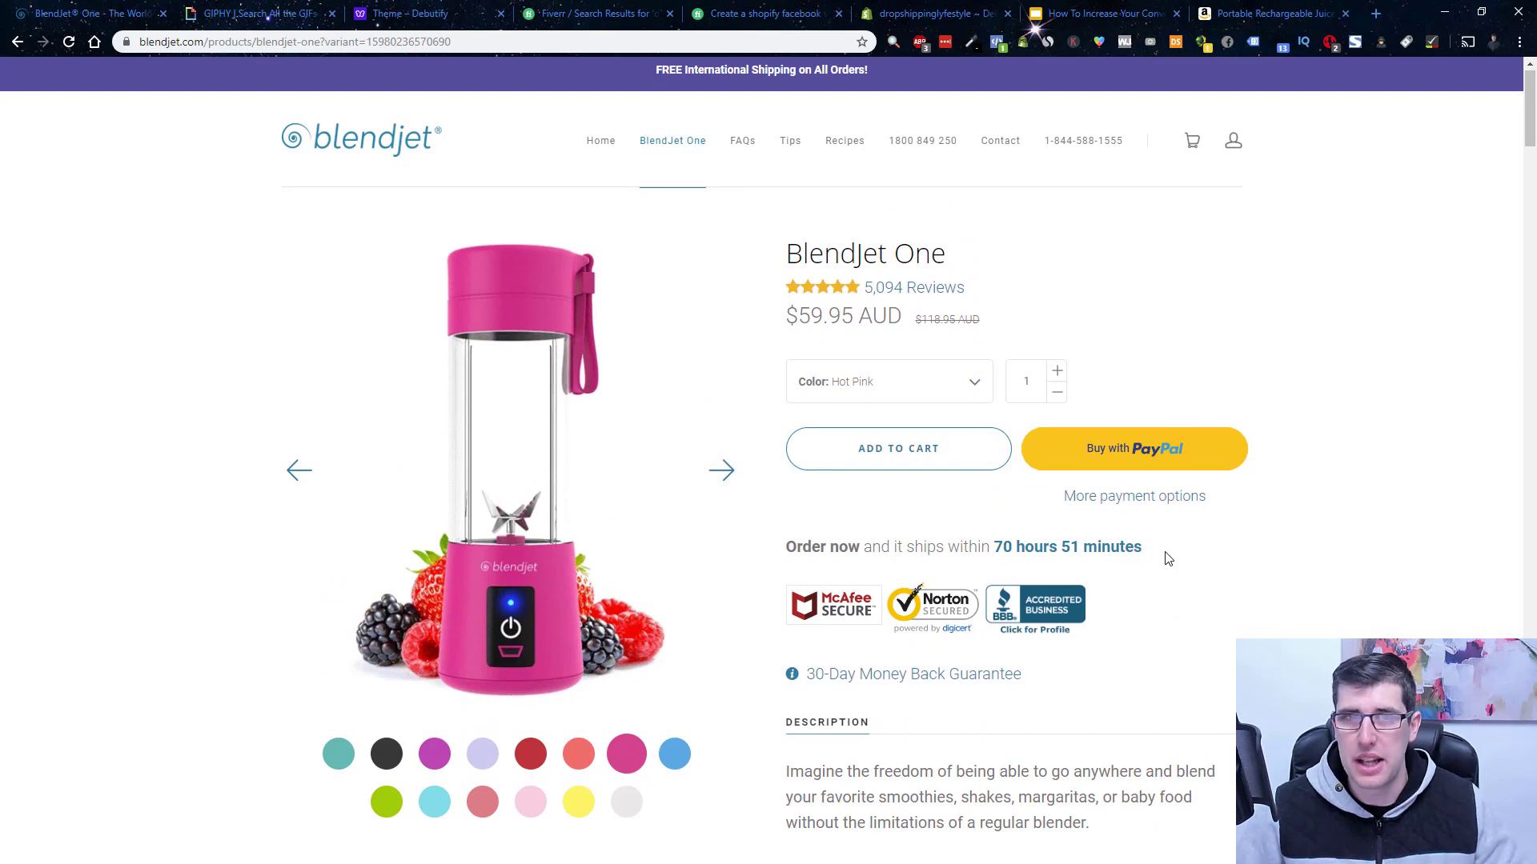
pyautogui.scroll(-2, 1167, 558)
pyautogui.scroll(-2, 1167, 558)
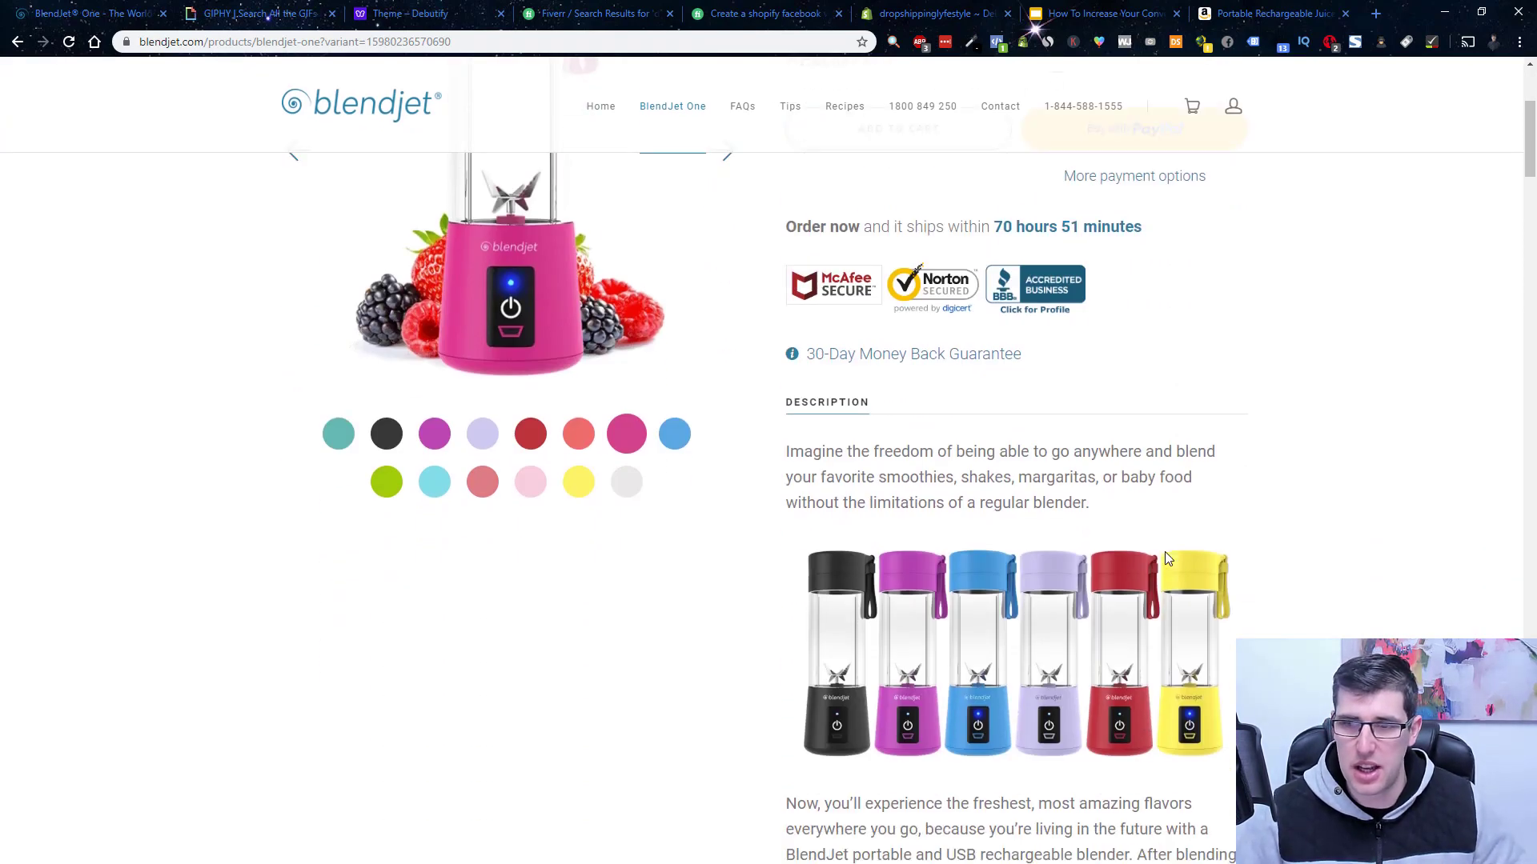
pyautogui.scroll(-2, 1167, 558)
pyautogui.scroll(4, 1167, 558)
pyautogui.scroll(2, 1168, 558)
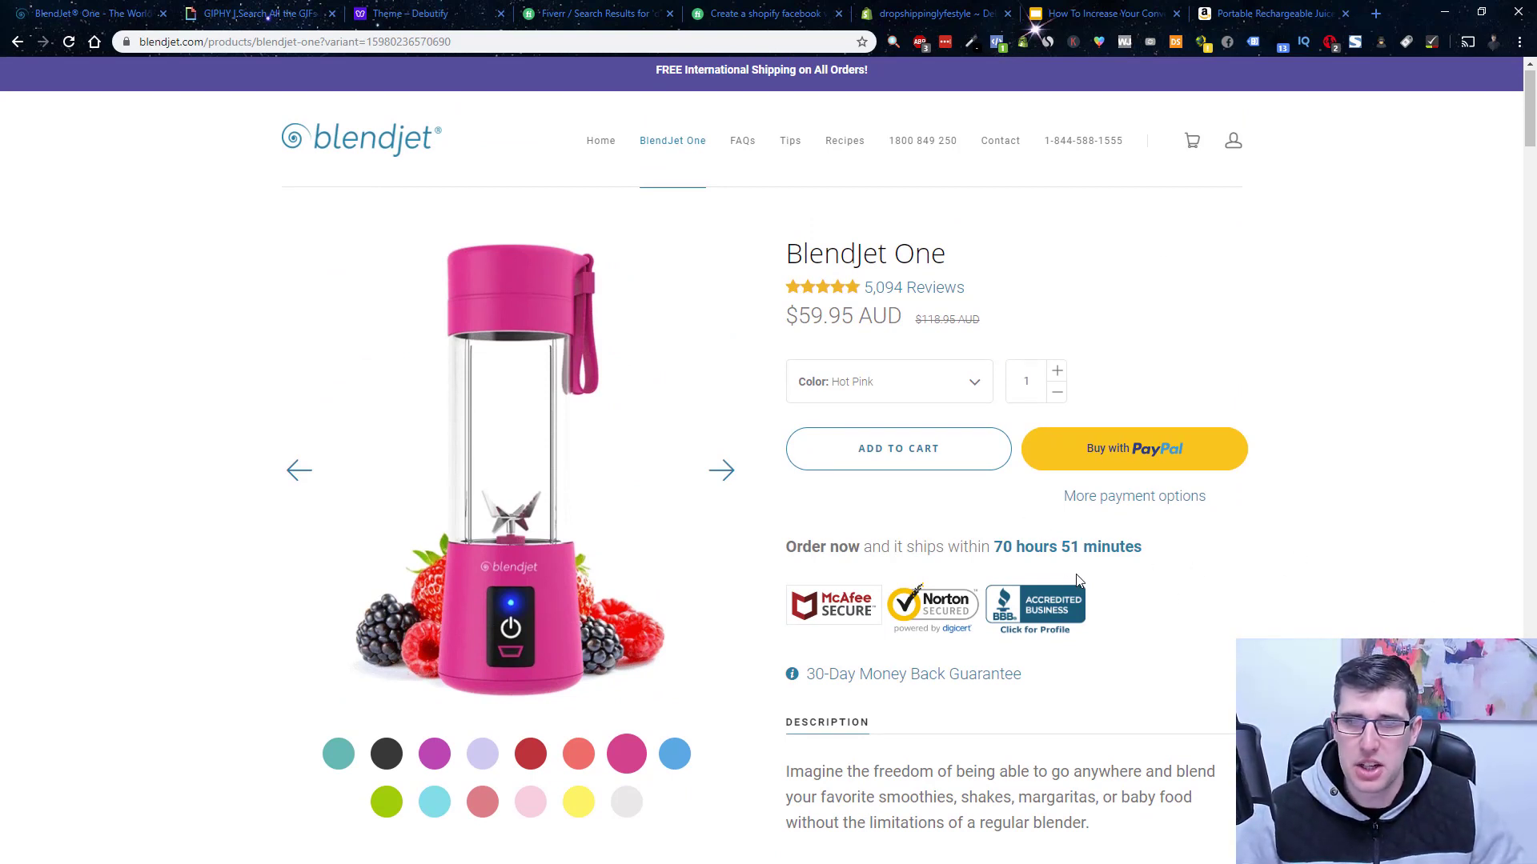
pyautogui.scroll(-4, 990, 619)
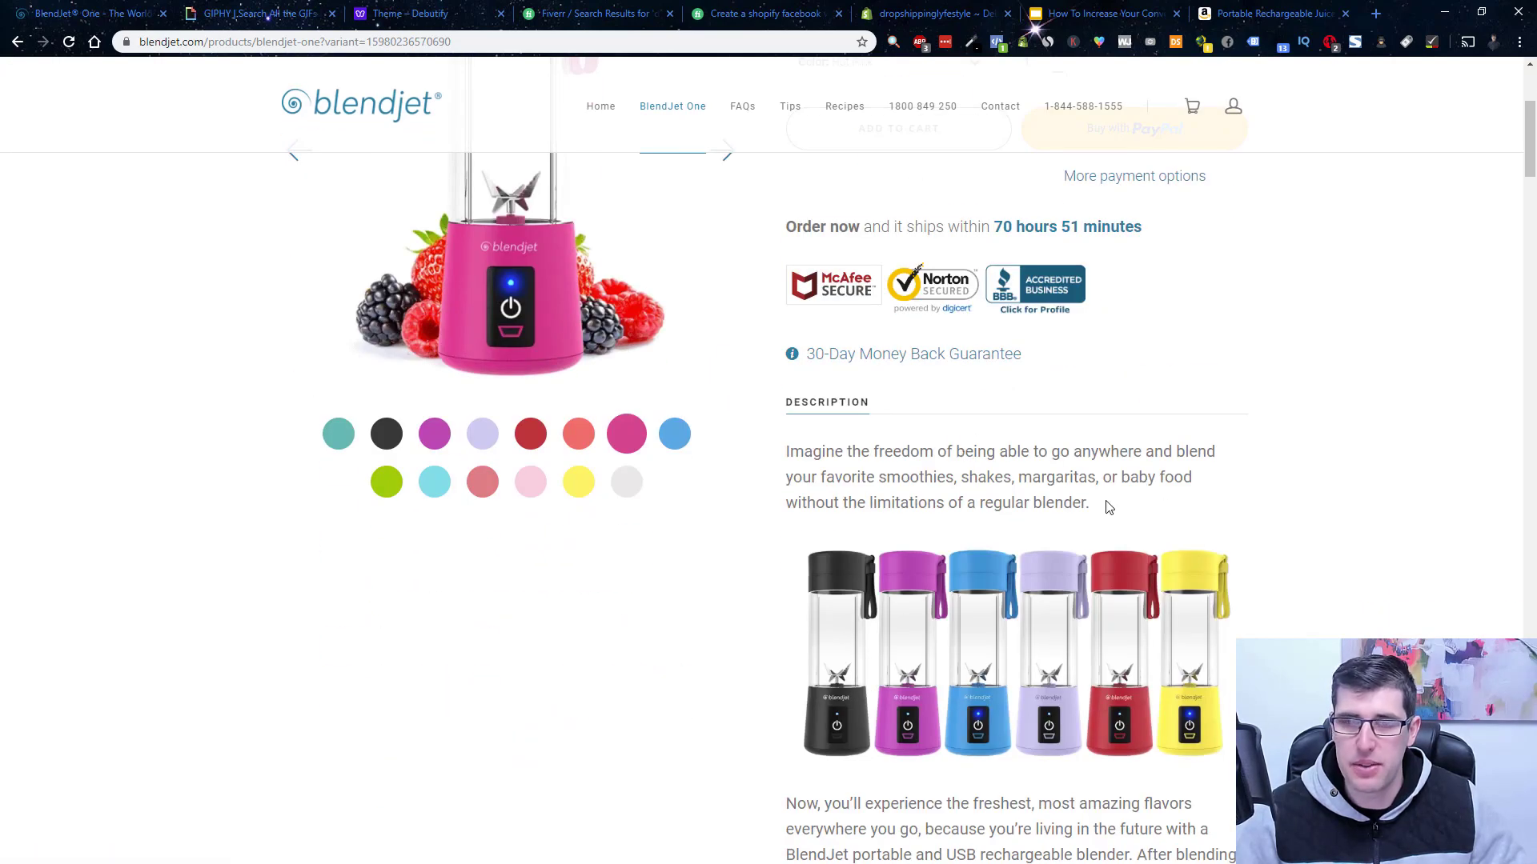
pyautogui.scroll(-2, 1065, 527)
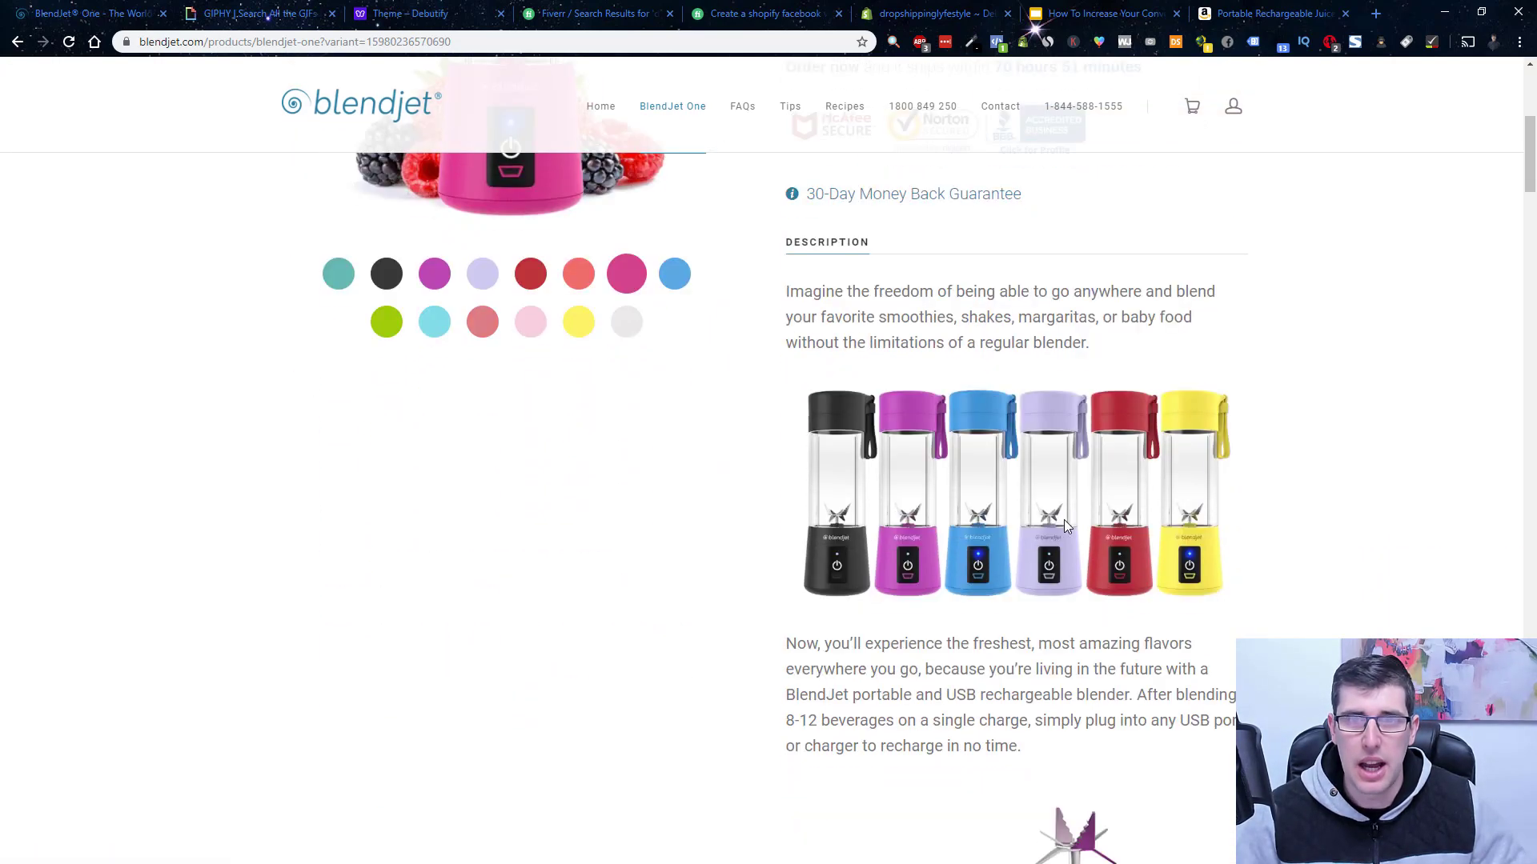
pyautogui.scroll(-2, 1108, 481)
pyautogui.scroll(-2, 1112, 456)
pyautogui.scroll(-4, 1121, 433)
pyautogui.scroll(-6, 1122, 433)
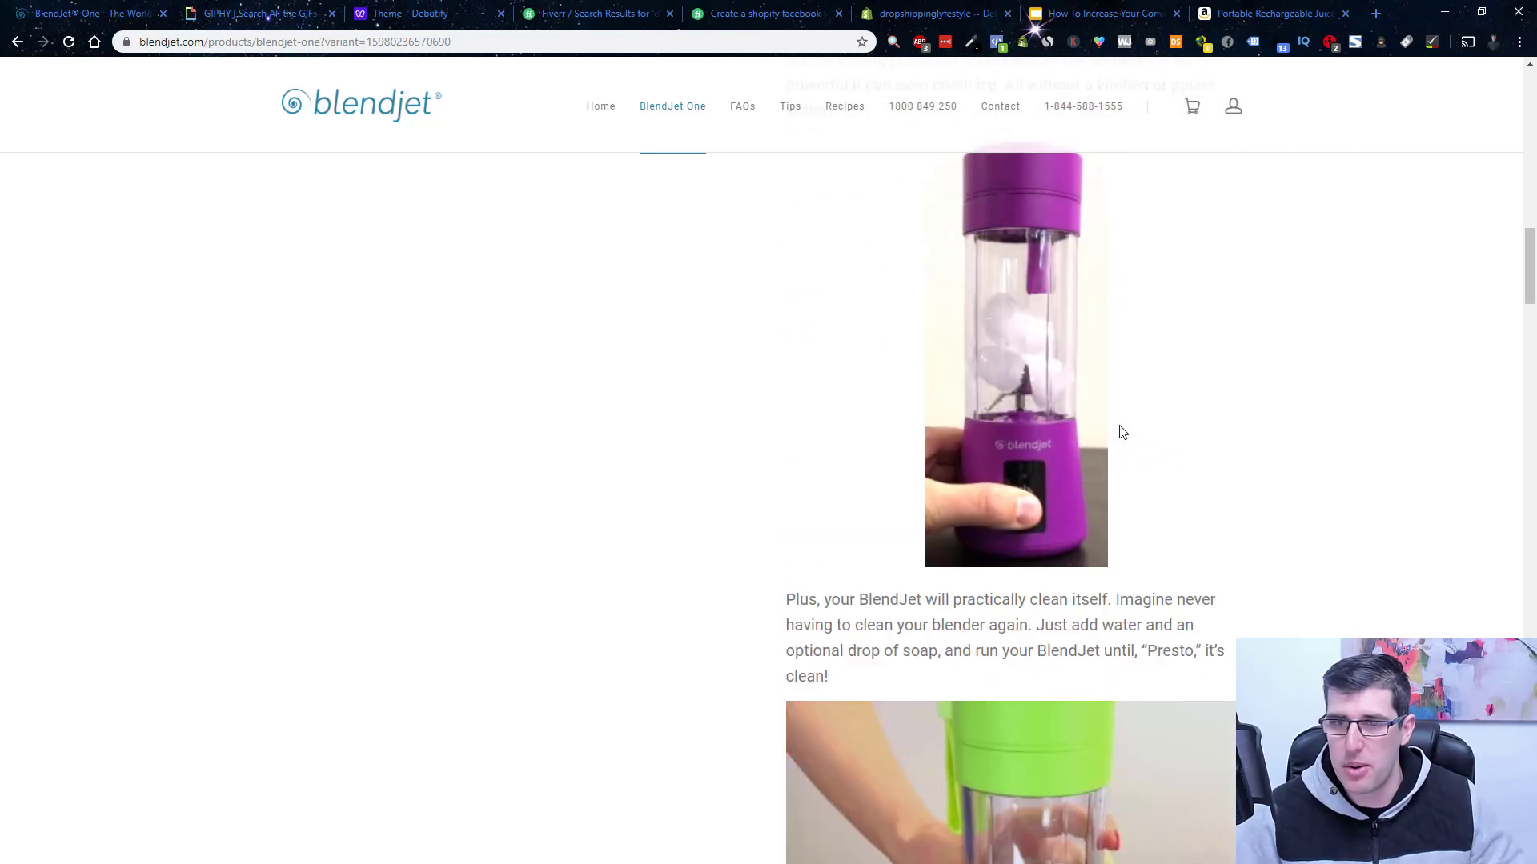
pyautogui.scroll(-3, 1232, 465)
pyautogui.scroll(-4, 1110, 549)
pyautogui.scroll(-2, 1109, 549)
pyautogui.scroll(2, 1158, 528)
pyautogui.scroll(5, 1158, 529)
pyautogui.scroll(-3, 1160, 533)
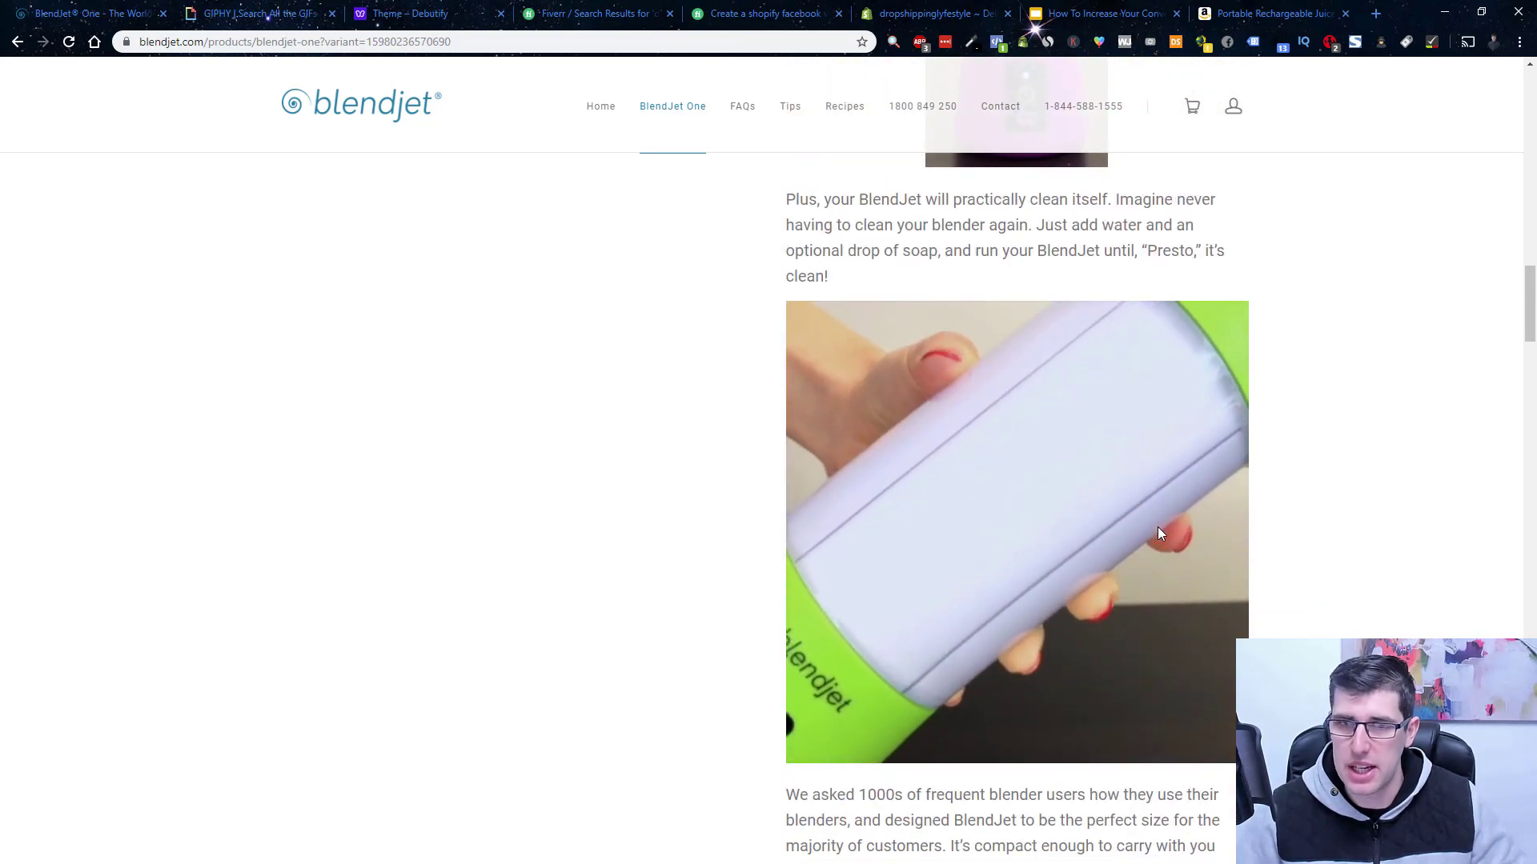
pyautogui.scroll(3, 1157, 533)
# Select description passages and scroll on to the free-shipping section.
pyautogui.moveTo(879, 520); pyautogui.dragTo(734, 436)
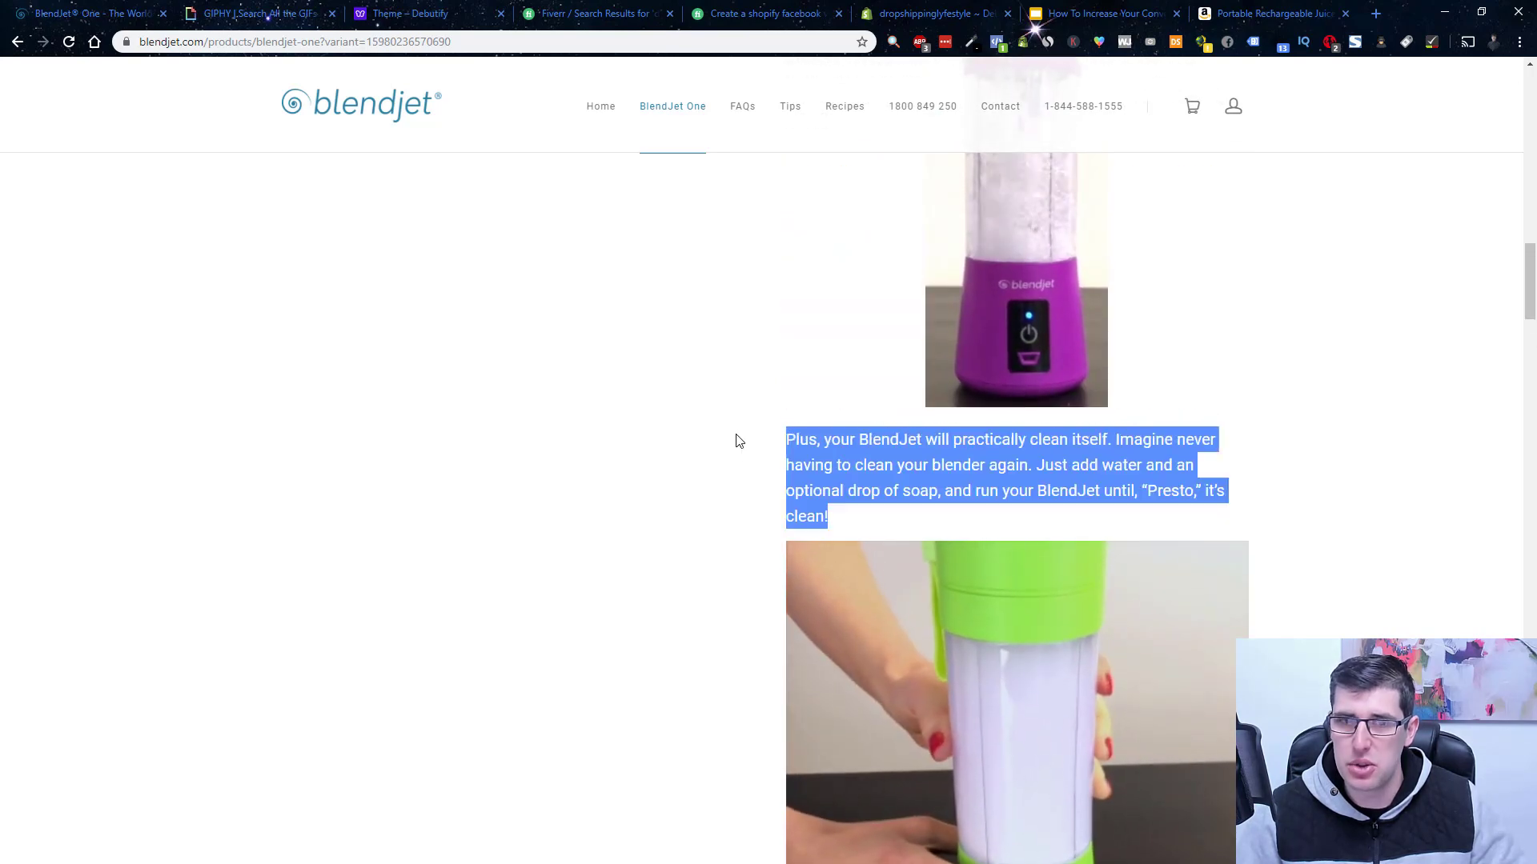
pyautogui.scroll(-5, 1071, 481)
pyautogui.scroll(-2, 1067, 480)
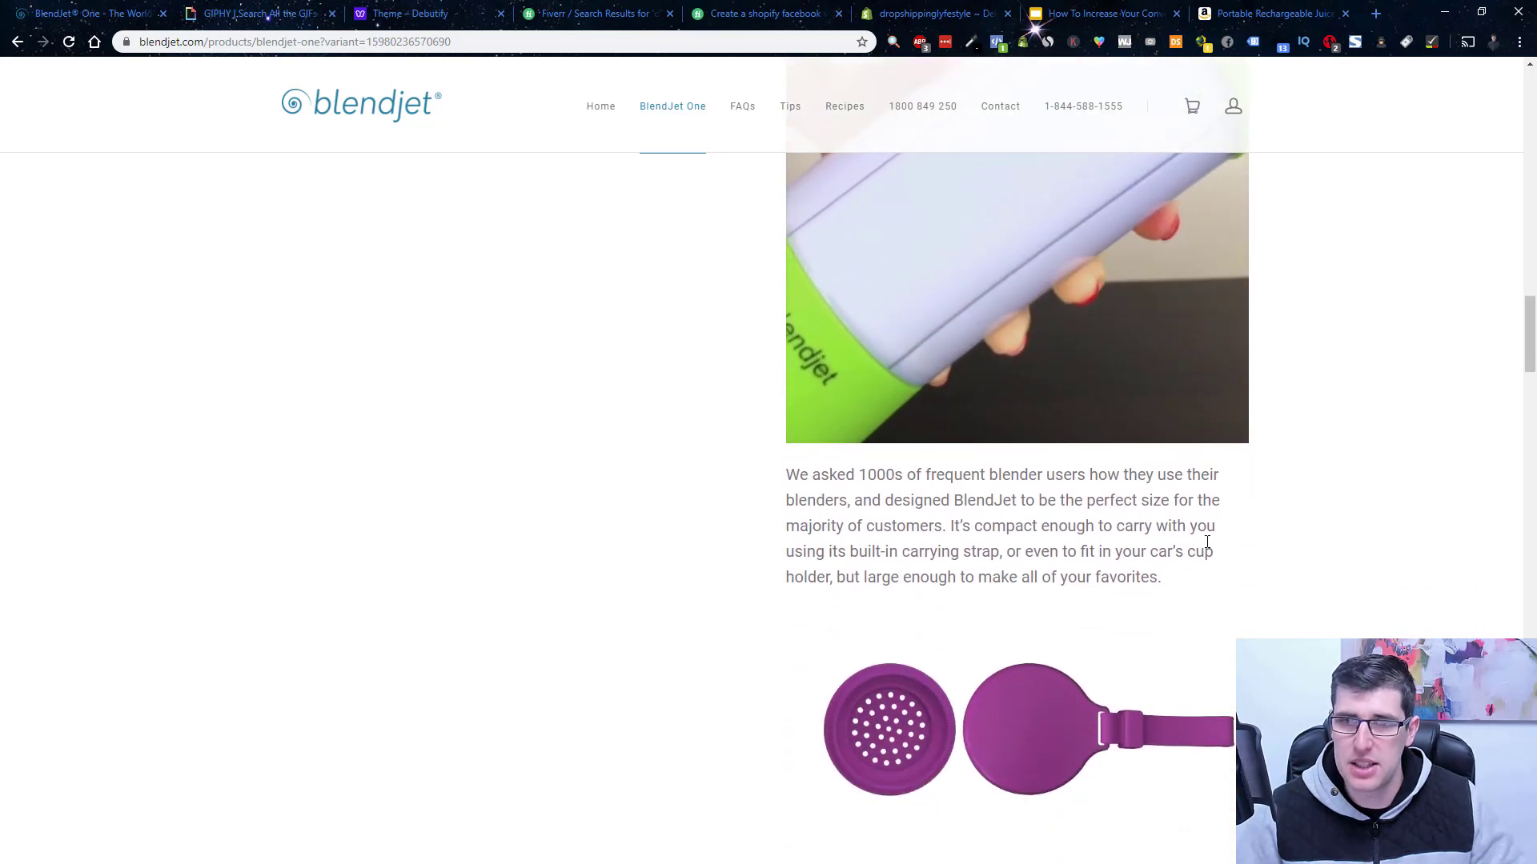
pyautogui.moveTo(1168, 580); pyautogui.dragTo(772, 480)
pyautogui.scroll(-2, 926, 523)
pyautogui.scroll(-5, 1015, 504)
pyautogui.scroll(-3, 1097, 472)
pyautogui.scroll(-4, 1100, 472)
pyautogui.scroll(-4, 1131, 485)
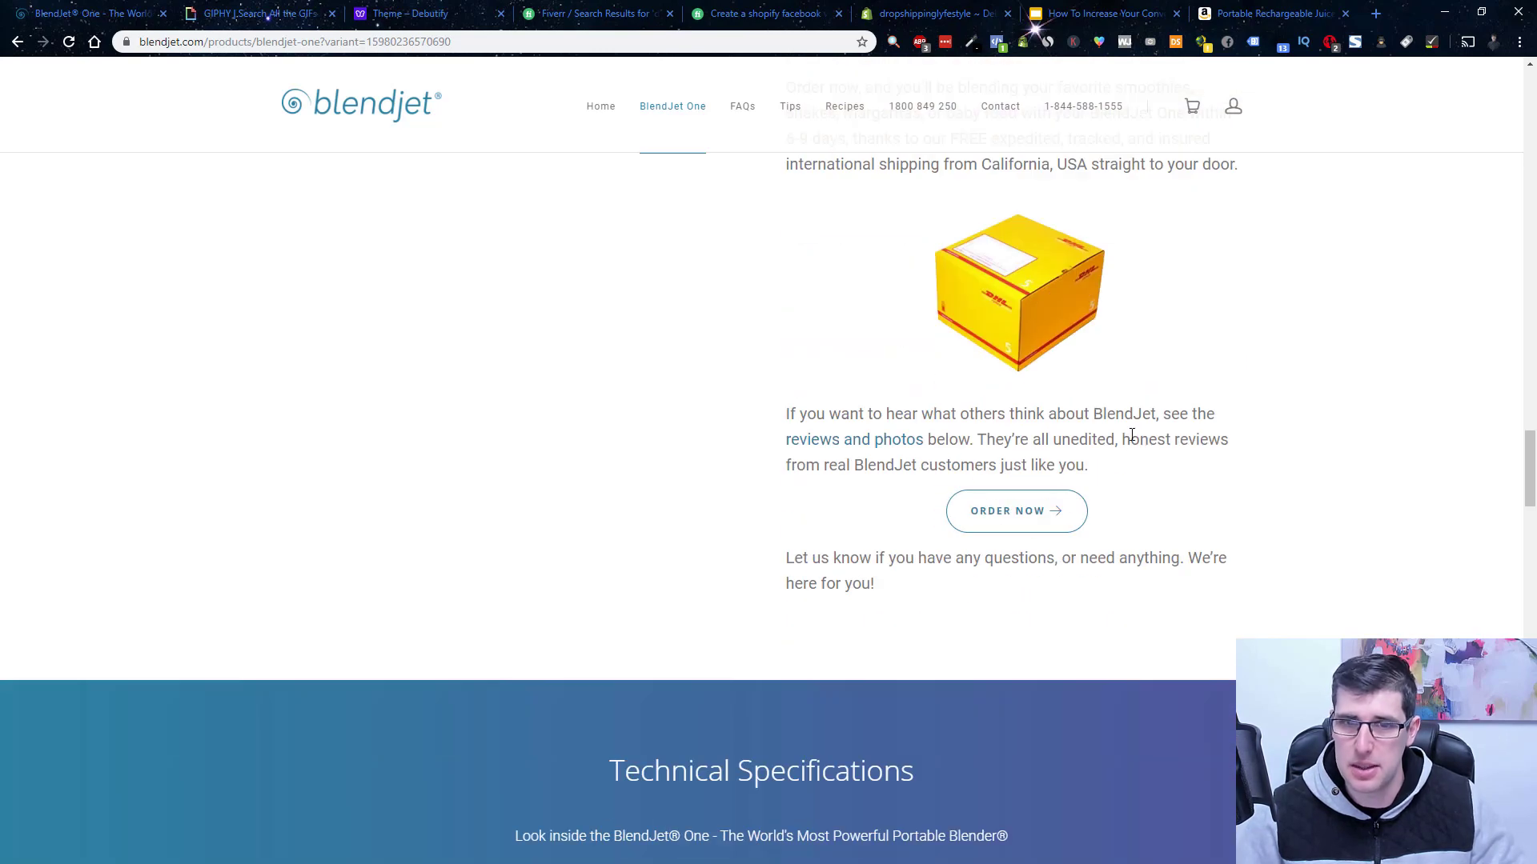
pyautogui.scroll(3, 1132, 435)
pyautogui.moveTo(877, 825)
pyautogui.mouseDown()
pyautogui.moveTo(823, 338)
pyautogui.moveTo(837, 378)
pyautogui.mouseUp()
pyautogui.click(810, 349)
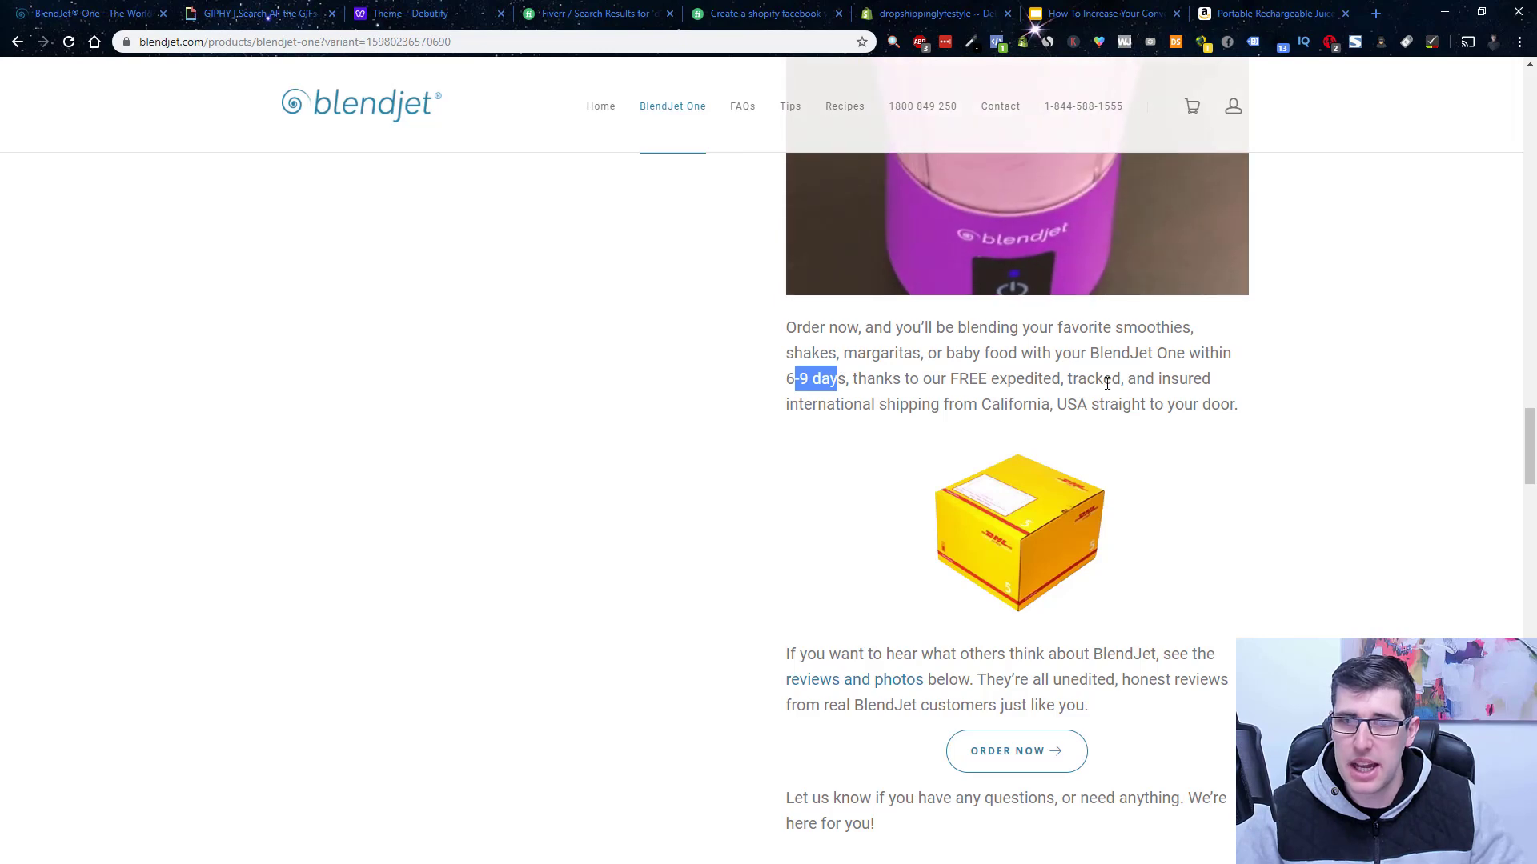
pyautogui.scroll(-3, 1137, 392)
pyautogui.scroll(-4, 1138, 391)
pyautogui.scroll(6, 1138, 391)
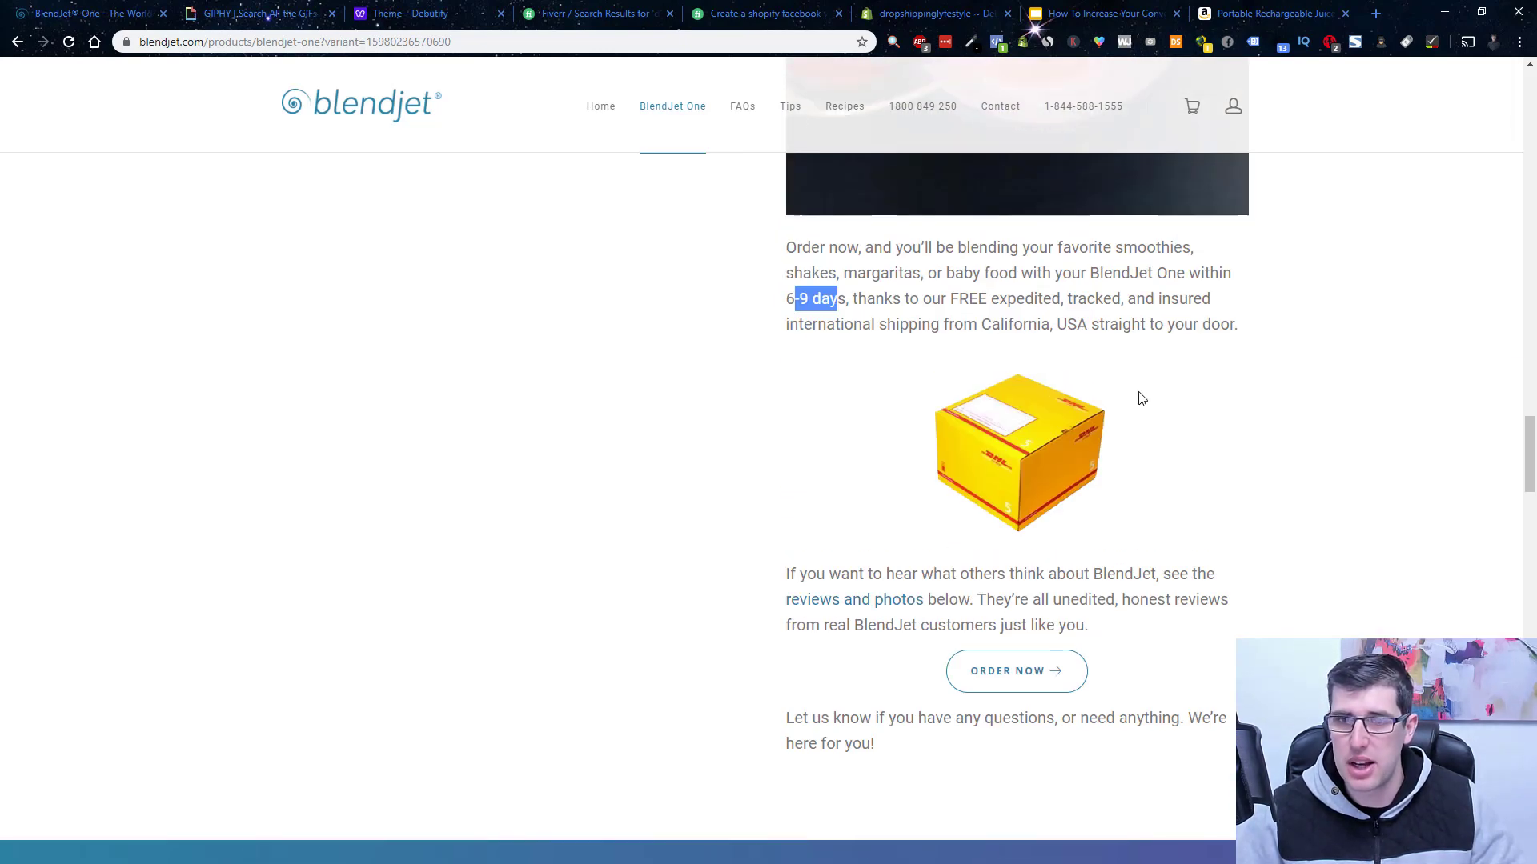
pyautogui.scroll(-2, 1141, 398)
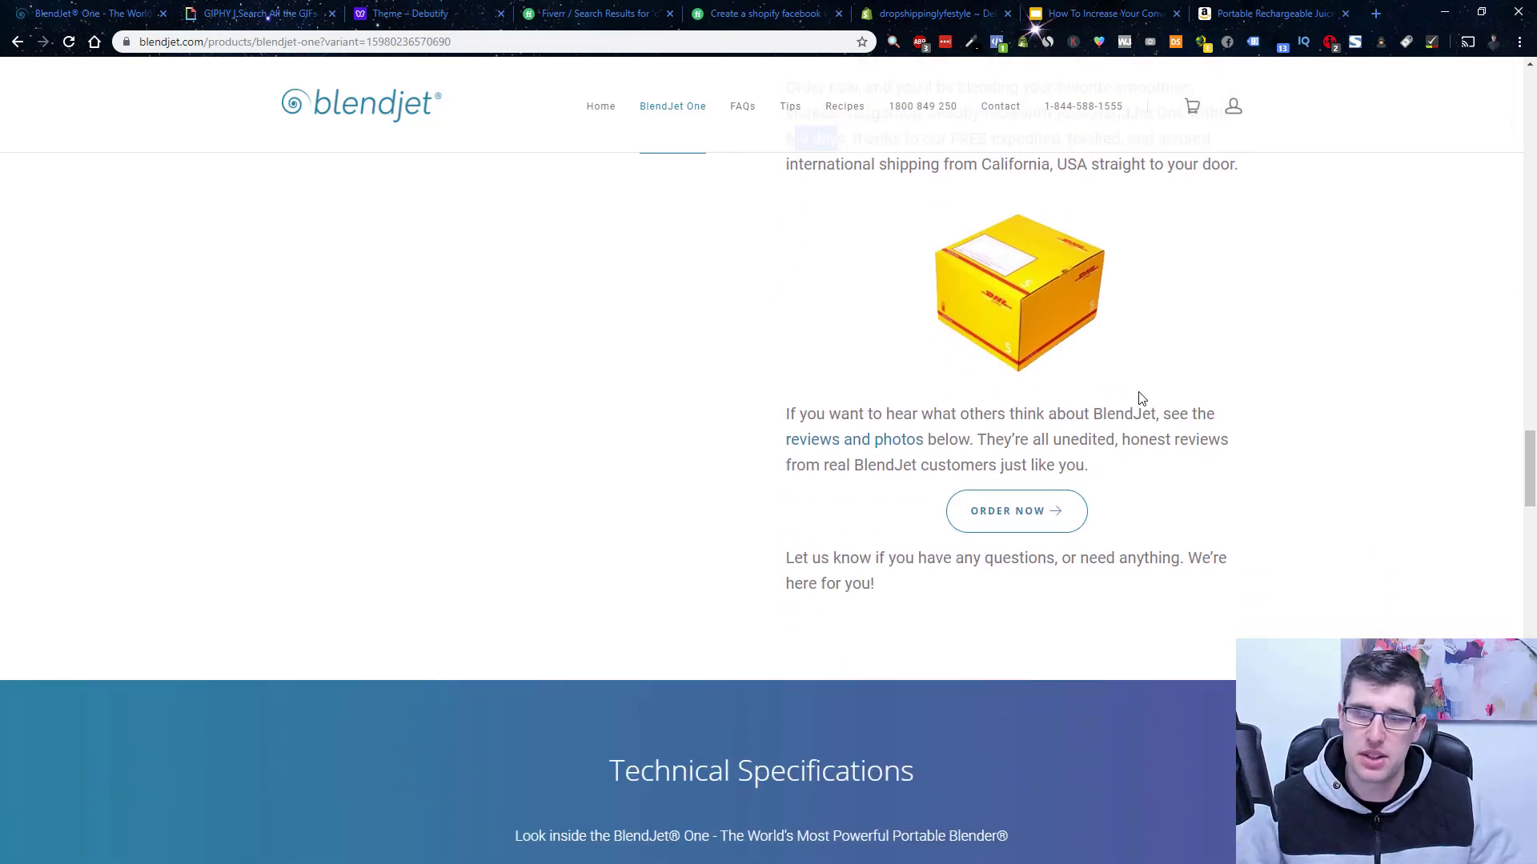
pyautogui.scroll(-4, 1141, 398)
pyautogui.scroll(-1, 1141, 389)
pyautogui.scroll(-4, 746, 462)
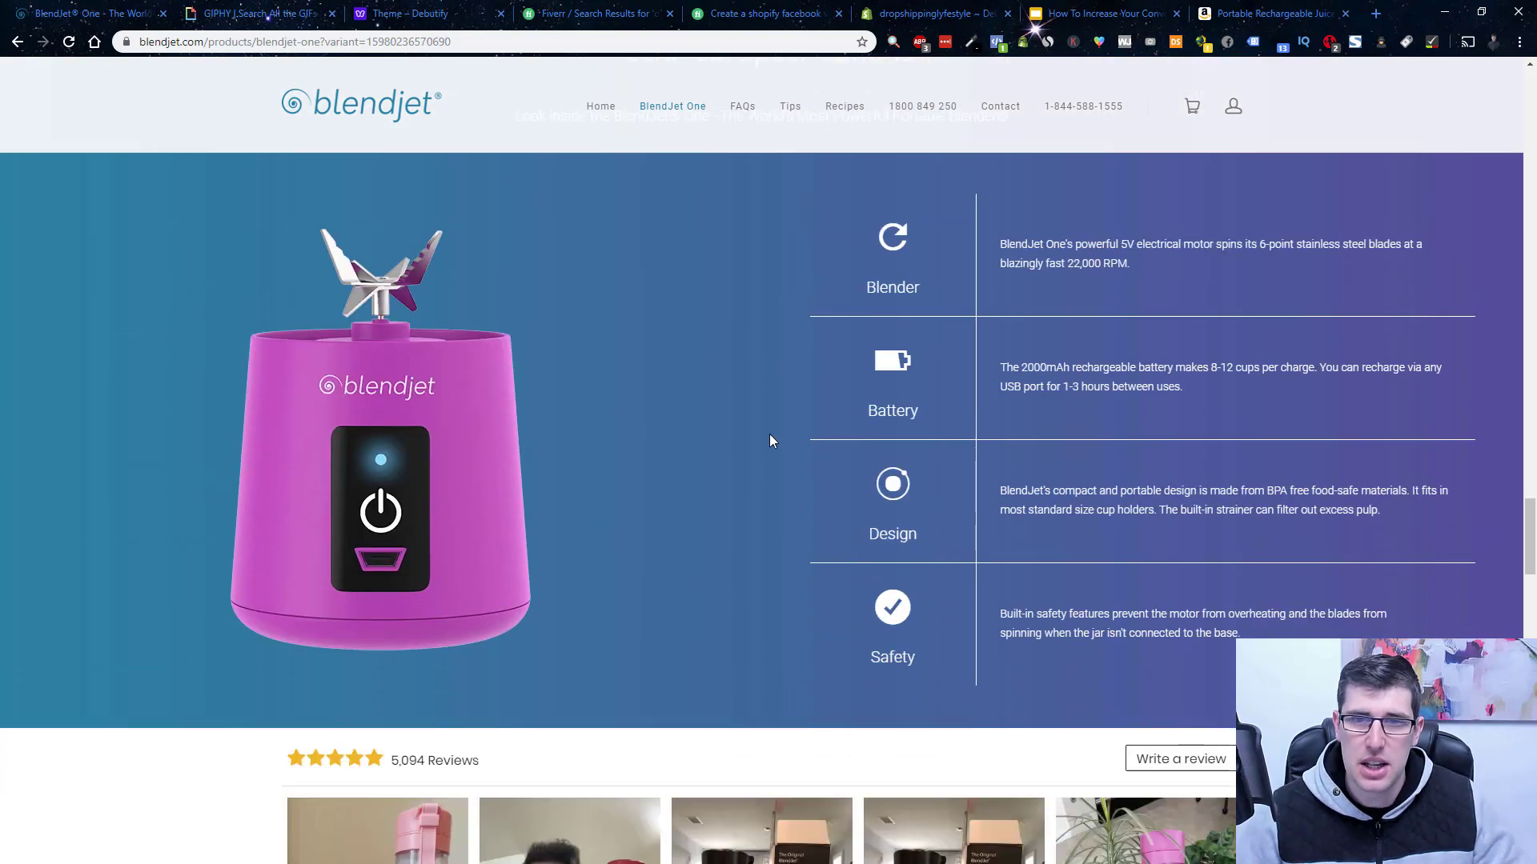
pyautogui.scroll(-4, 1018, 482)
pyautogui.scroll(-4, 966, 601)
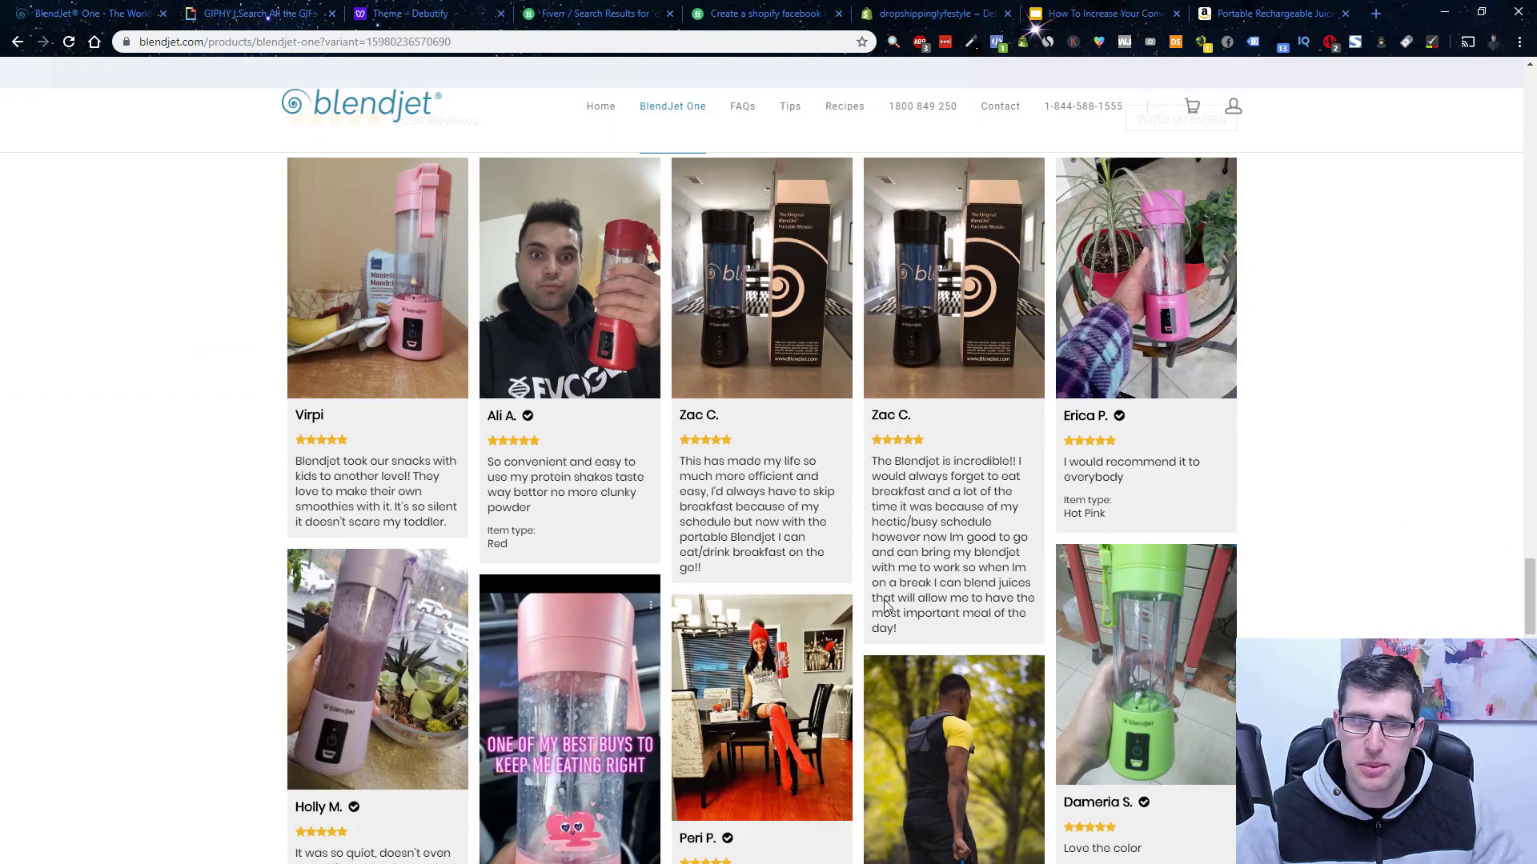
pyautogui.scroll(5, 1051, 582)
pyautogui.scroll(1, 1051, 582)
pyautogui.scroll(-1, 1051, 582)
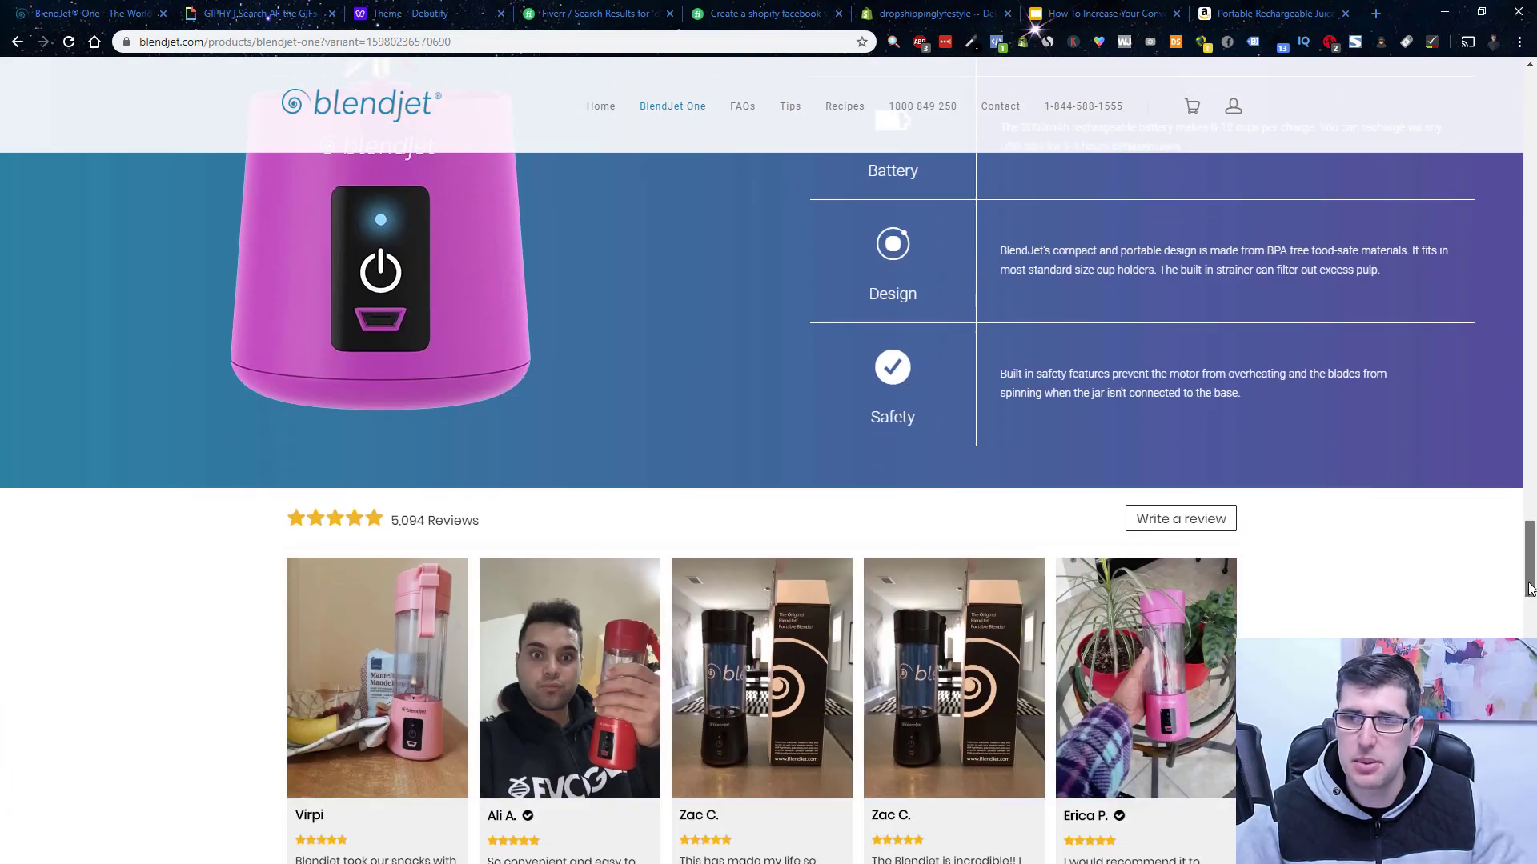
pyautogui.moveTo(1527, 592); pyautogui.dragTo(1530, 115)
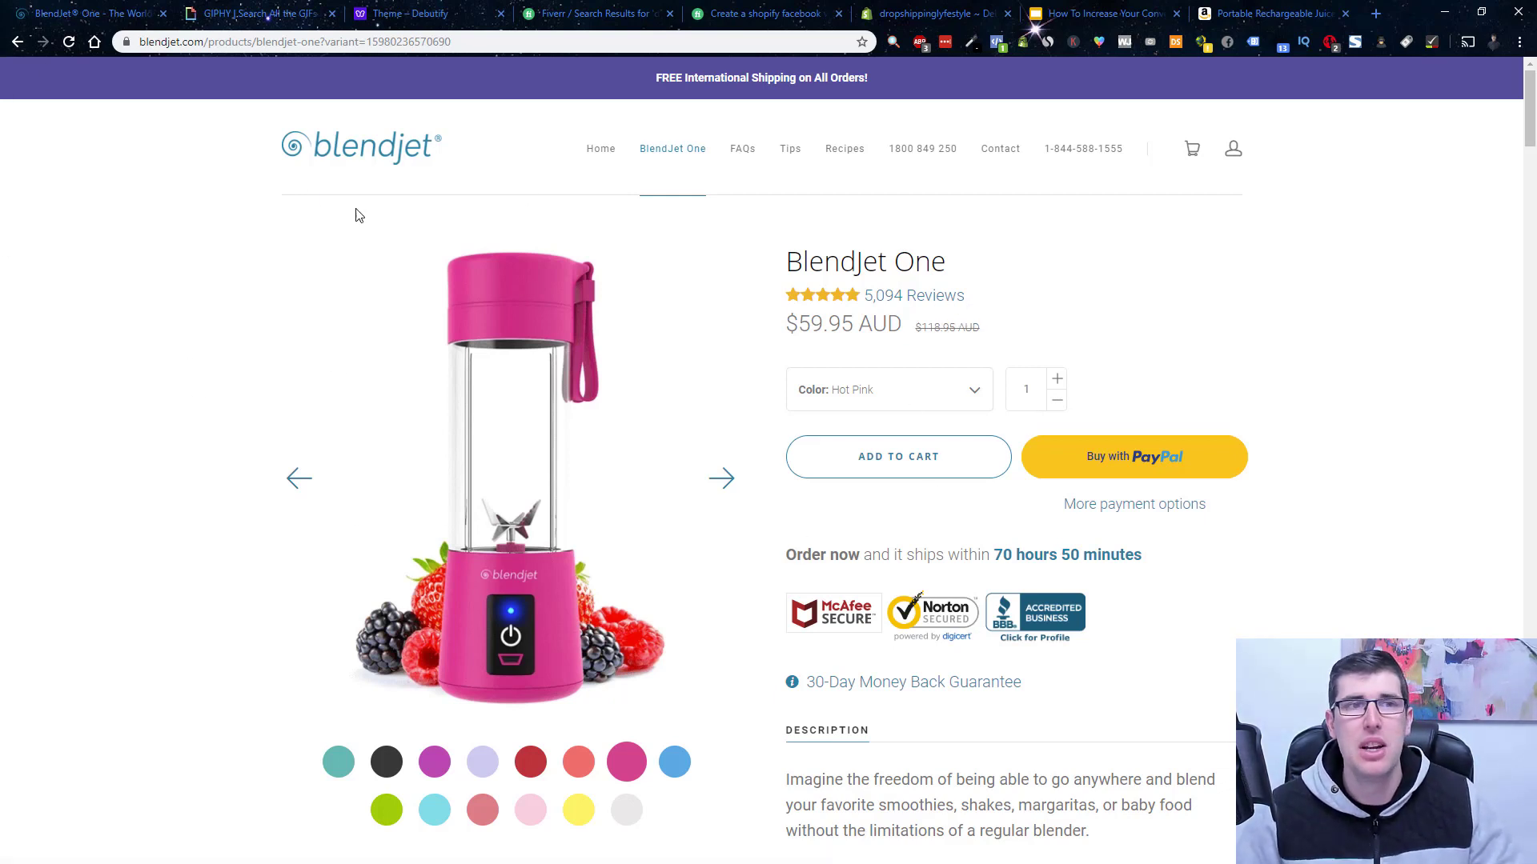
# Glance at GIPHY, then return to the STEP 2 slide and highlight its amazon.com tip.
pyautogui.click(257, 13)
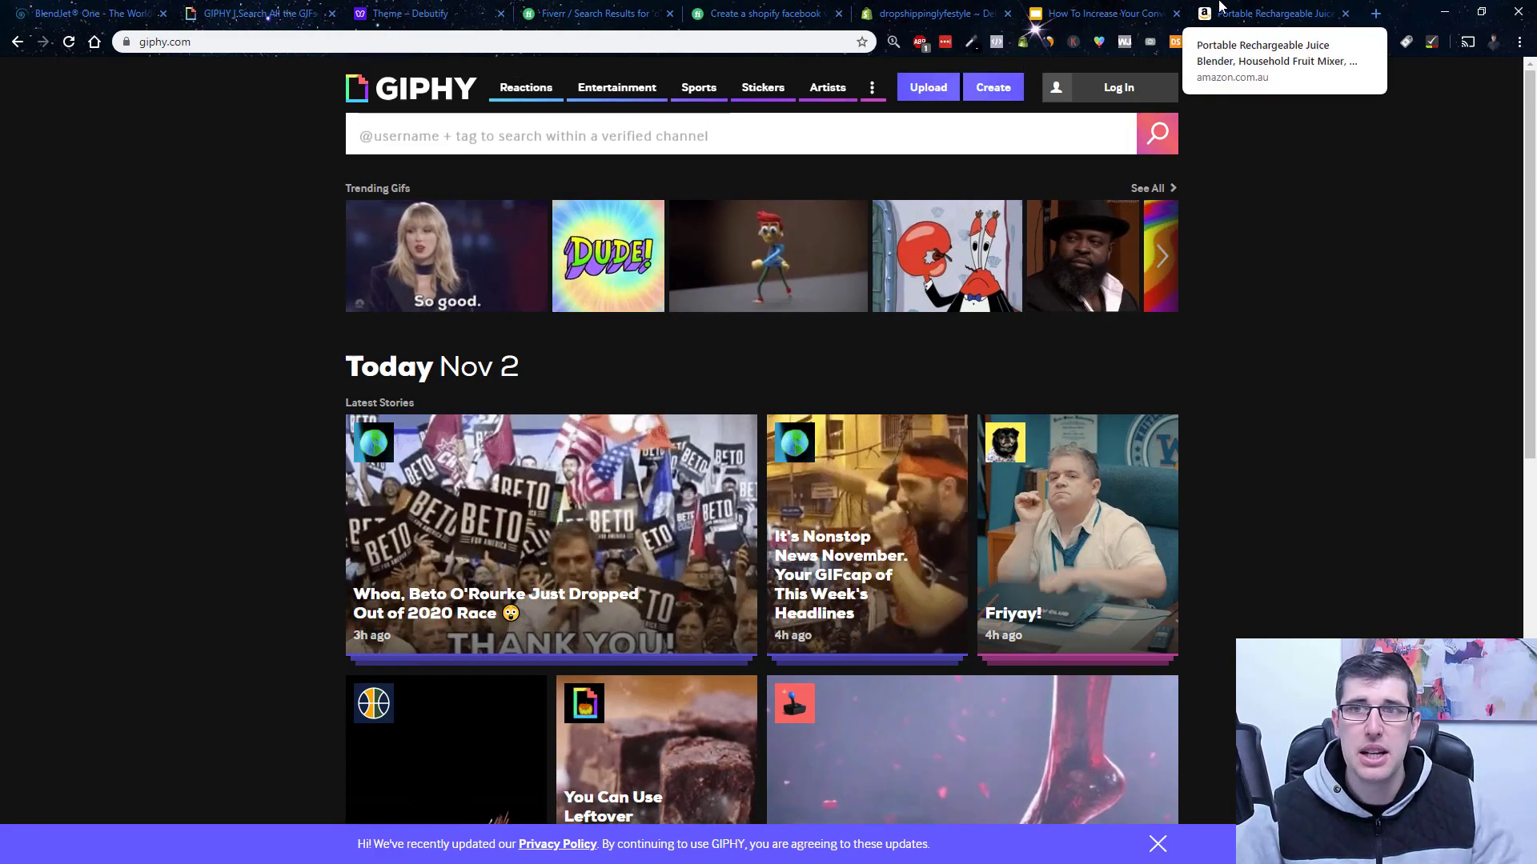
pyautogui.click(1051, 12)
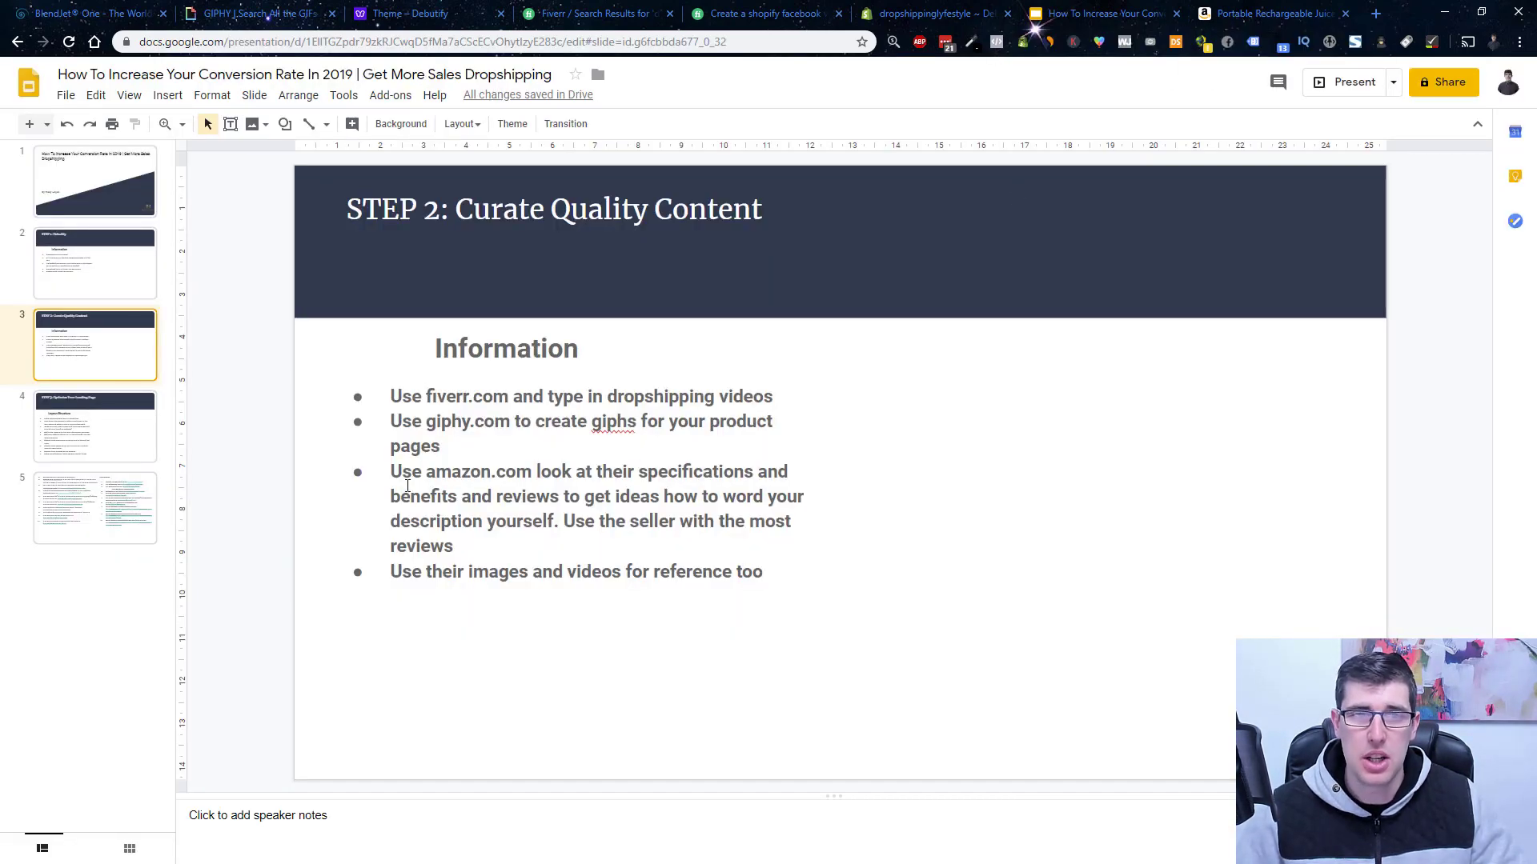
pyautogui.moveTo(412, 472); pyautogui.dragTo(634, 472)
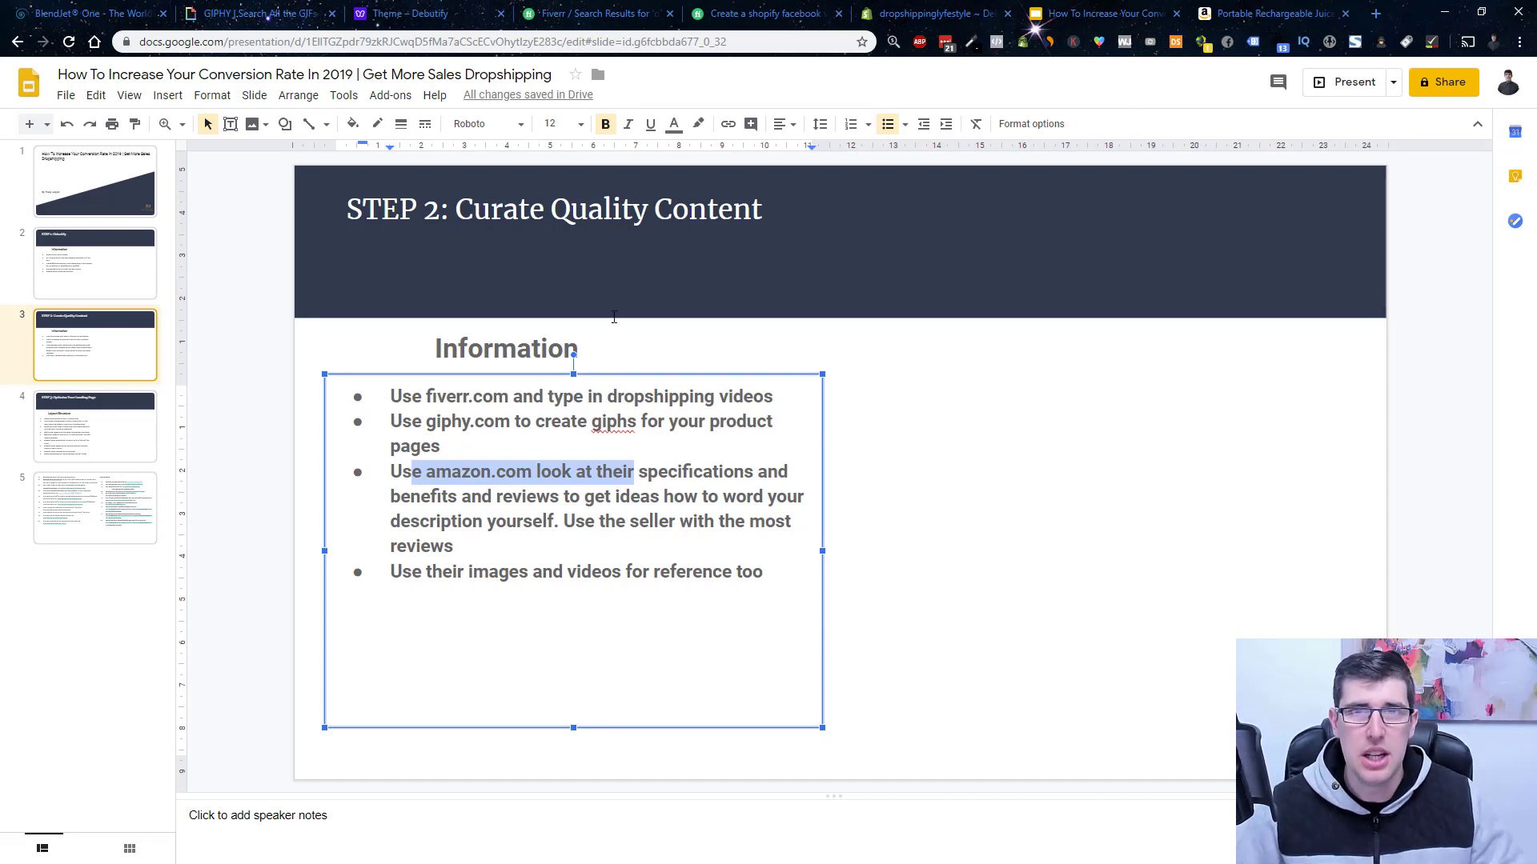
# Return to the Hot Pink BlendJet One page and scroll to its description.
pyautogui.click(88, 14)
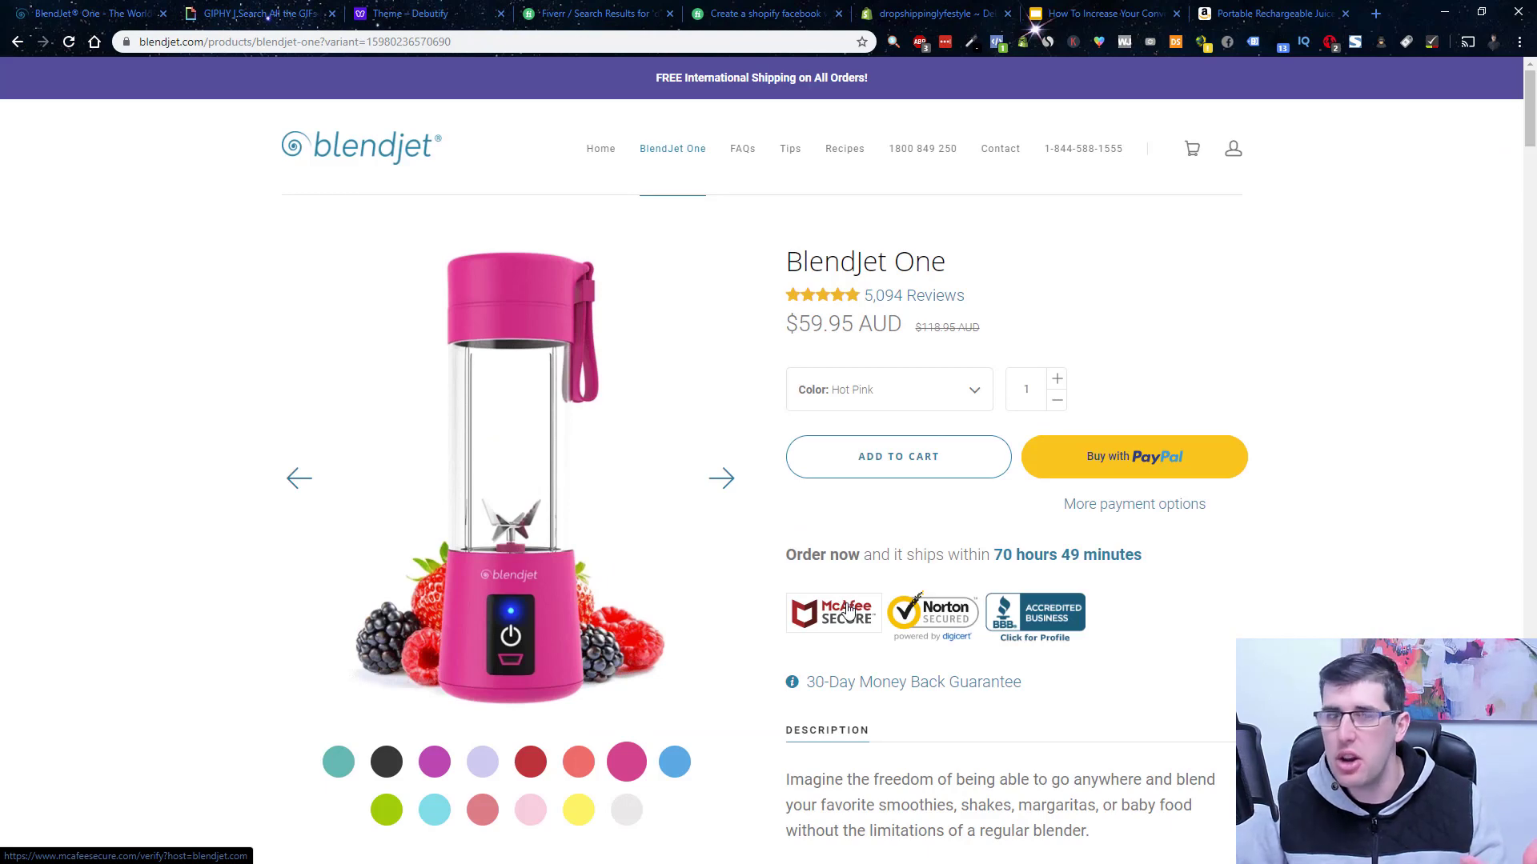
pyautogui.scroll(-3, 1096, 689)
pyautogui.scroll(-3, 1096, 690)
pyautogui.scroll(-3, 1110, 660)
pyautogui.scroll(2, 1110, 660)
pyautogui.scroll(3, 1110, 665)
pyautogui.scroll(-3, 1173, 382)
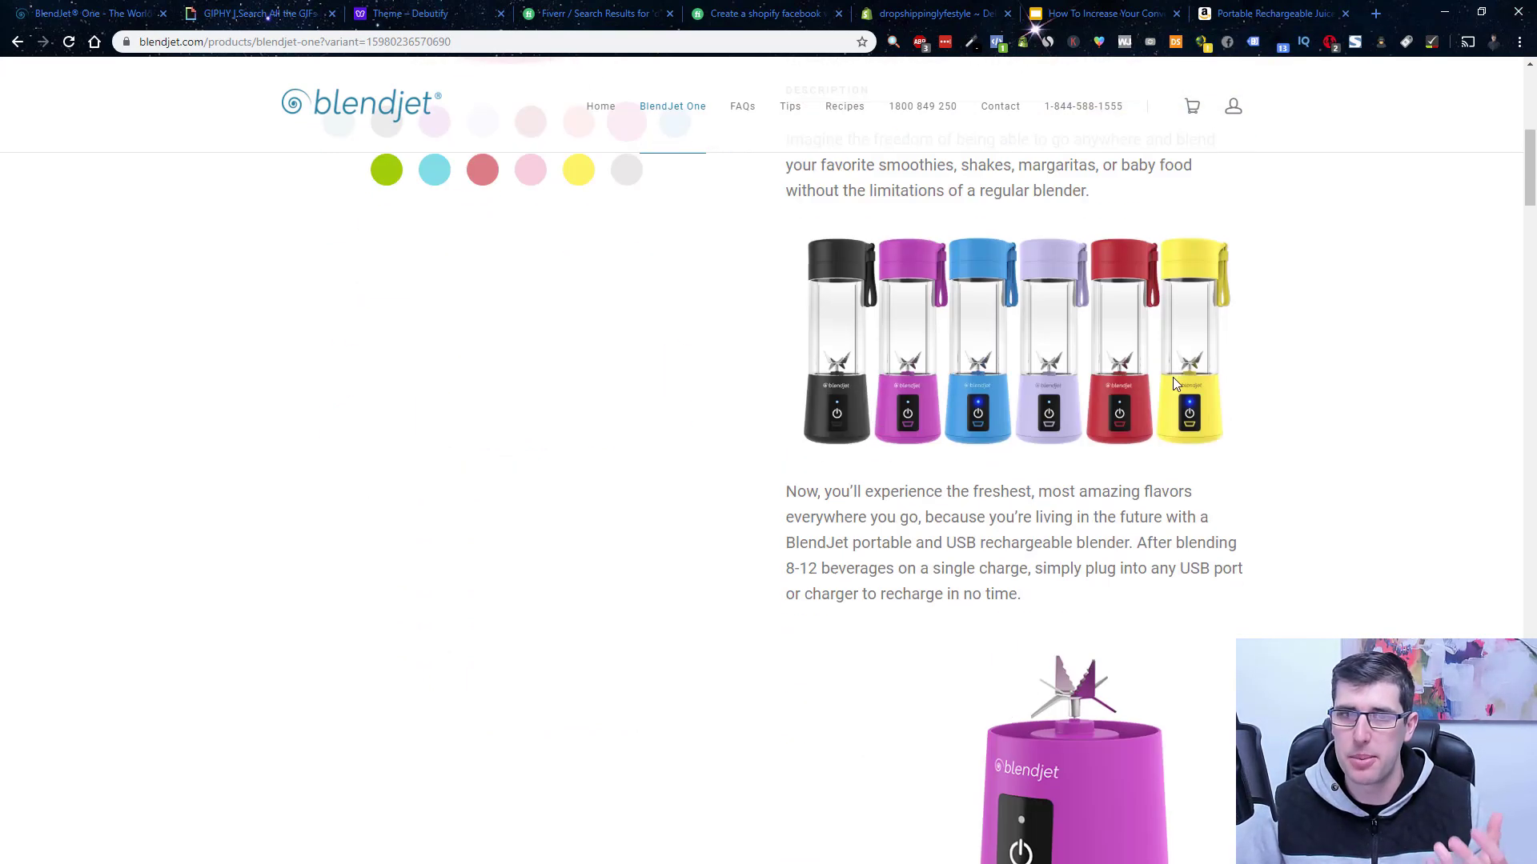
pyautogui.scroll(2, 1174, 450)
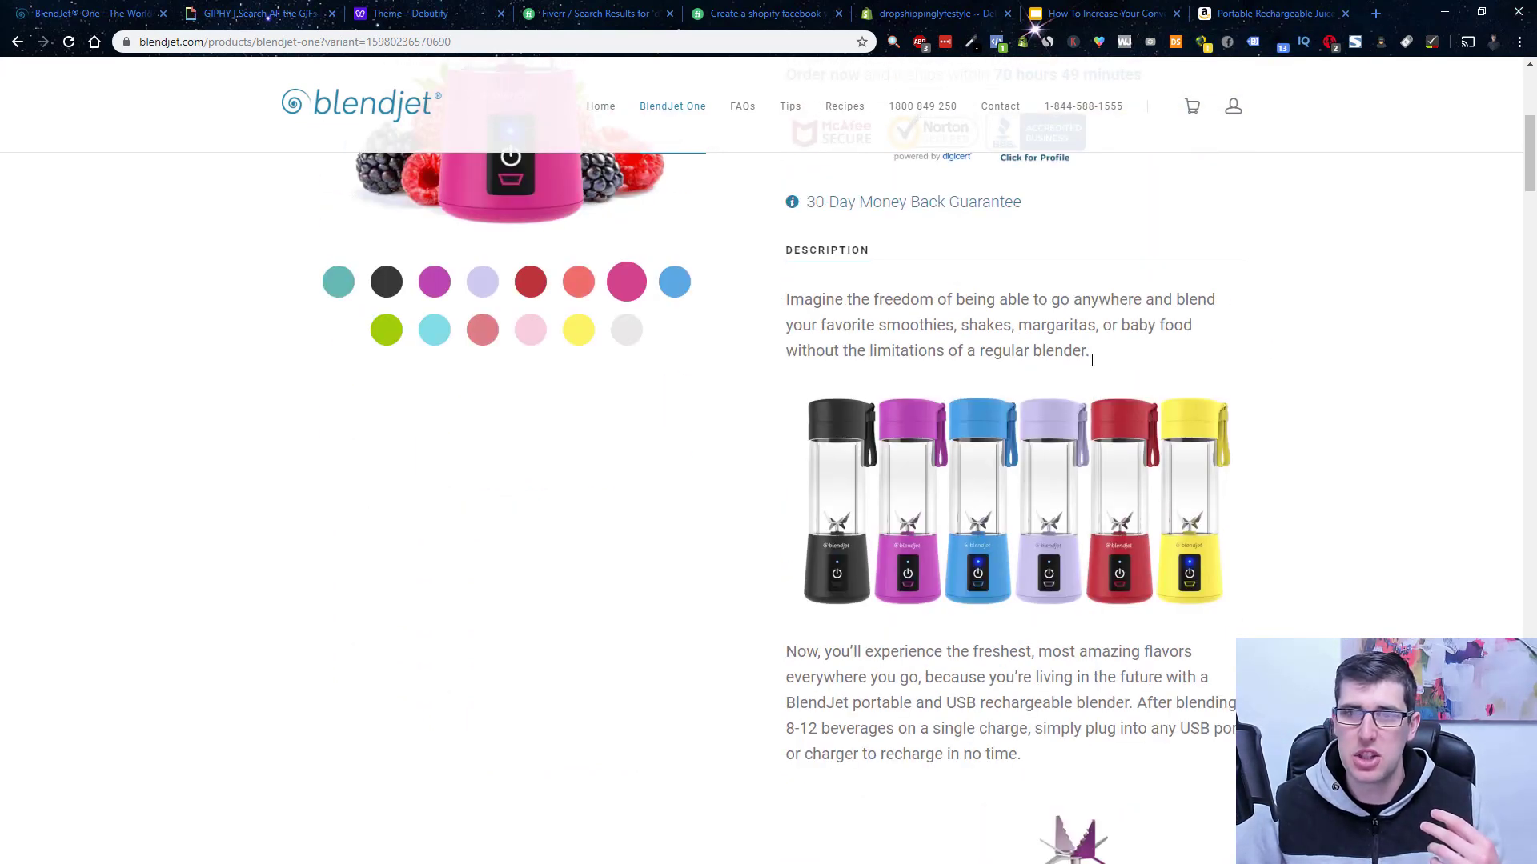
# Select the first description paragraph and scroll to the six-colour blender lineup image.
pyautogui.moveTo(1096, 365); pyautogui.dragTo(772, 296)
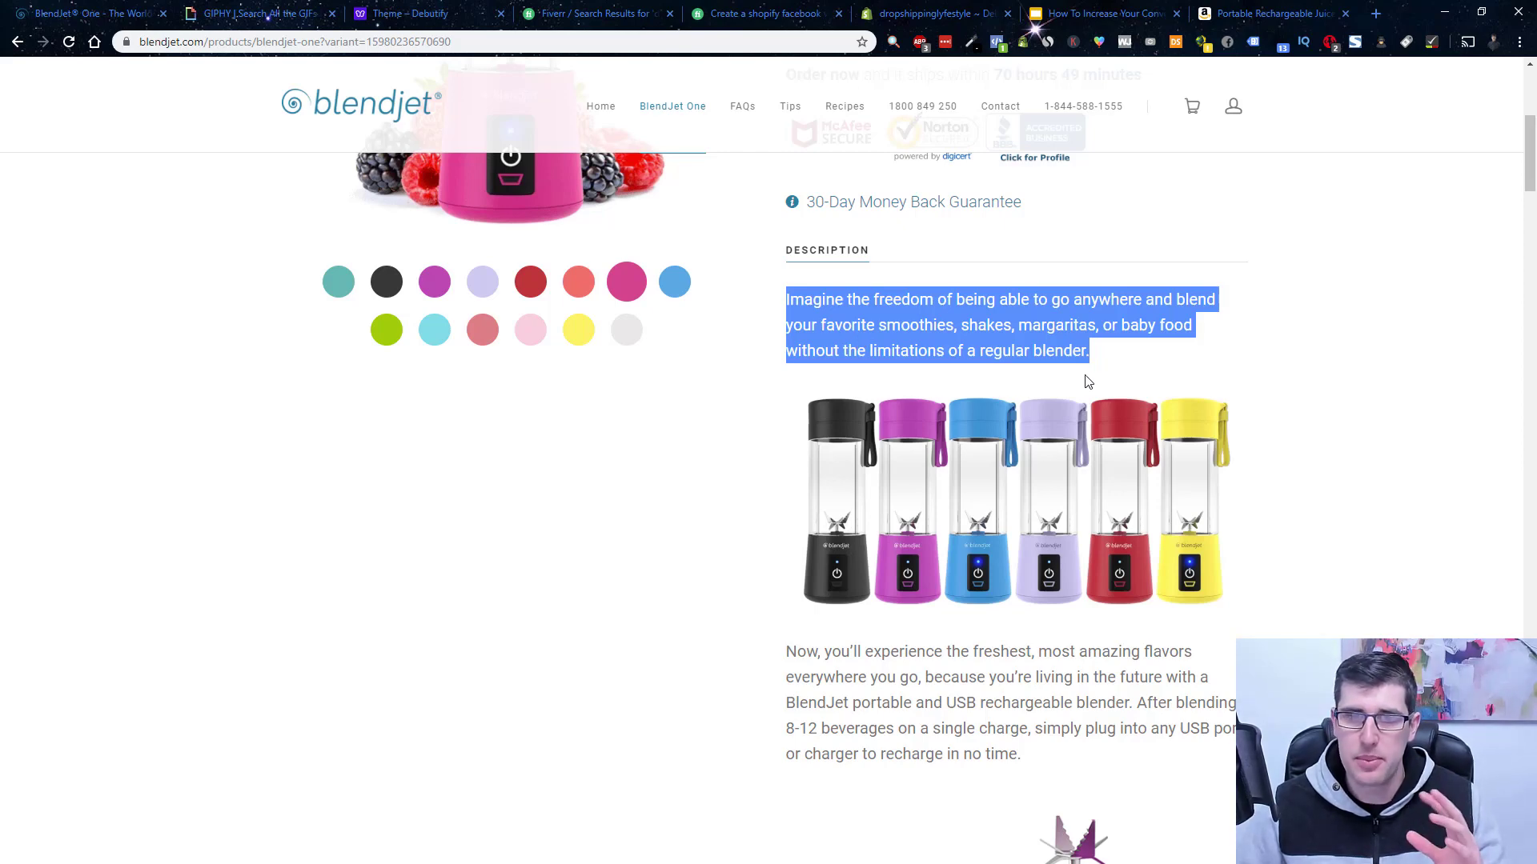
pyautogui.scroll(-4, 1097, 400)
pyautogui.scroll(-4, 1113, 431)
pyautogui.scroll(-3, 1113, 437)
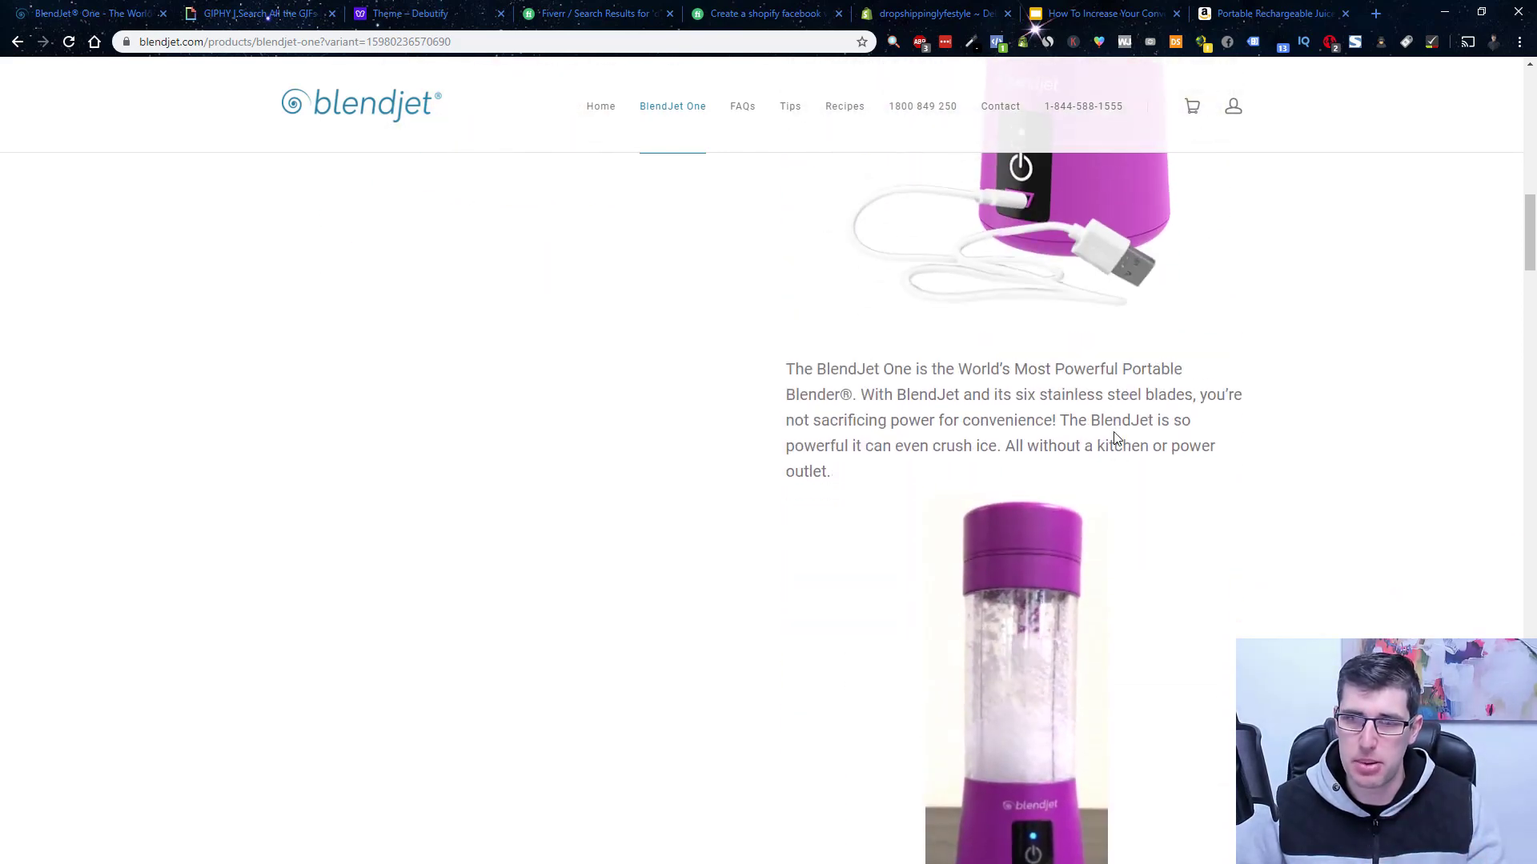
pyautogui.scroll(3, 1115, 436)
pyautogui.scroll(4, 1115, 436)
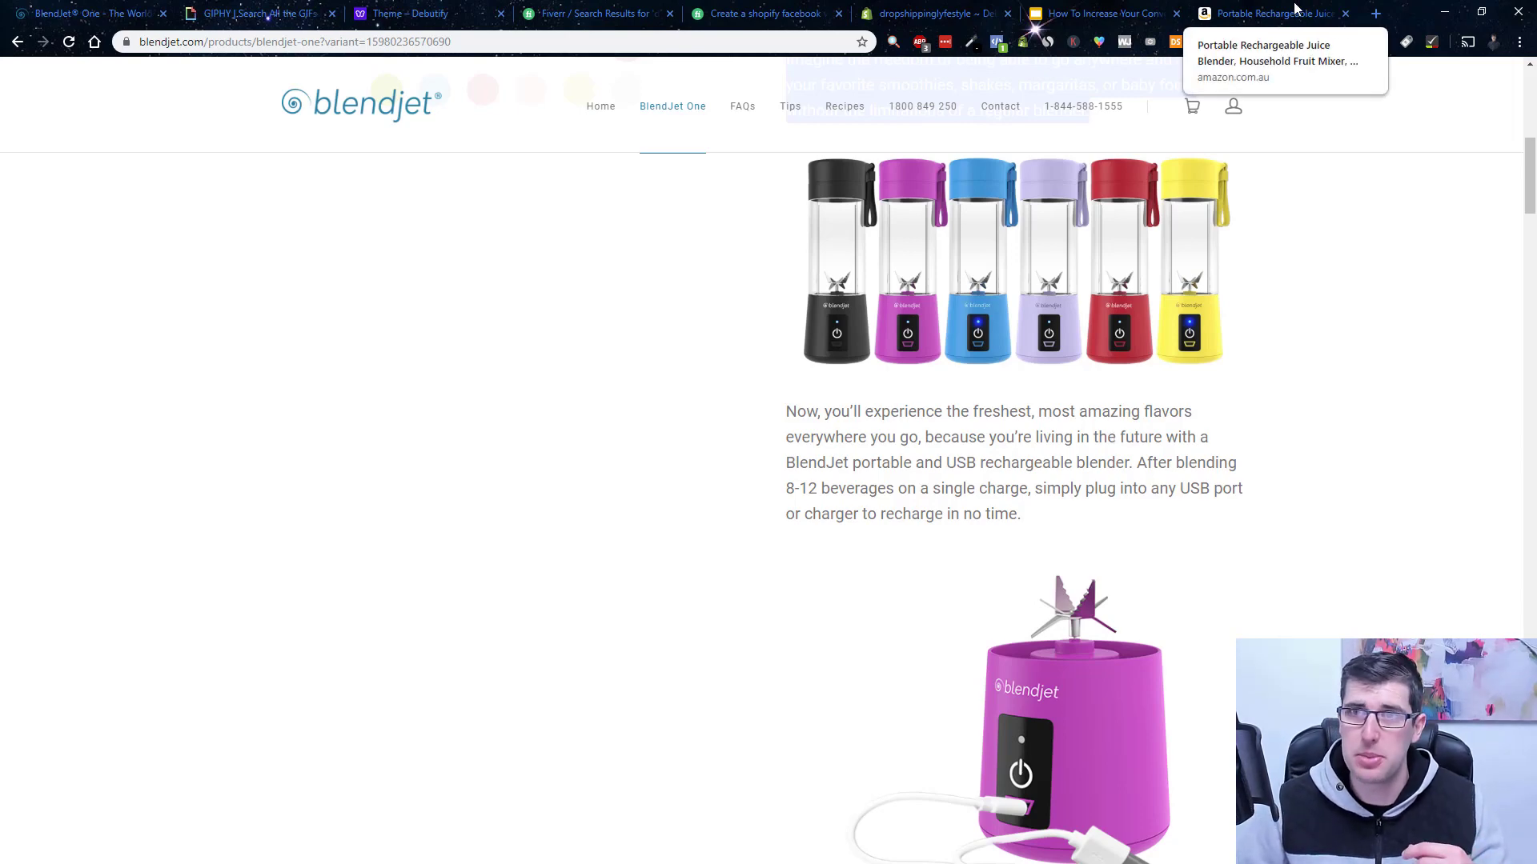
# Scroll the Huafly blender Amazon page to the top and highlight the Healthy and Safety heading.
pyautogui.click(1295, 8)
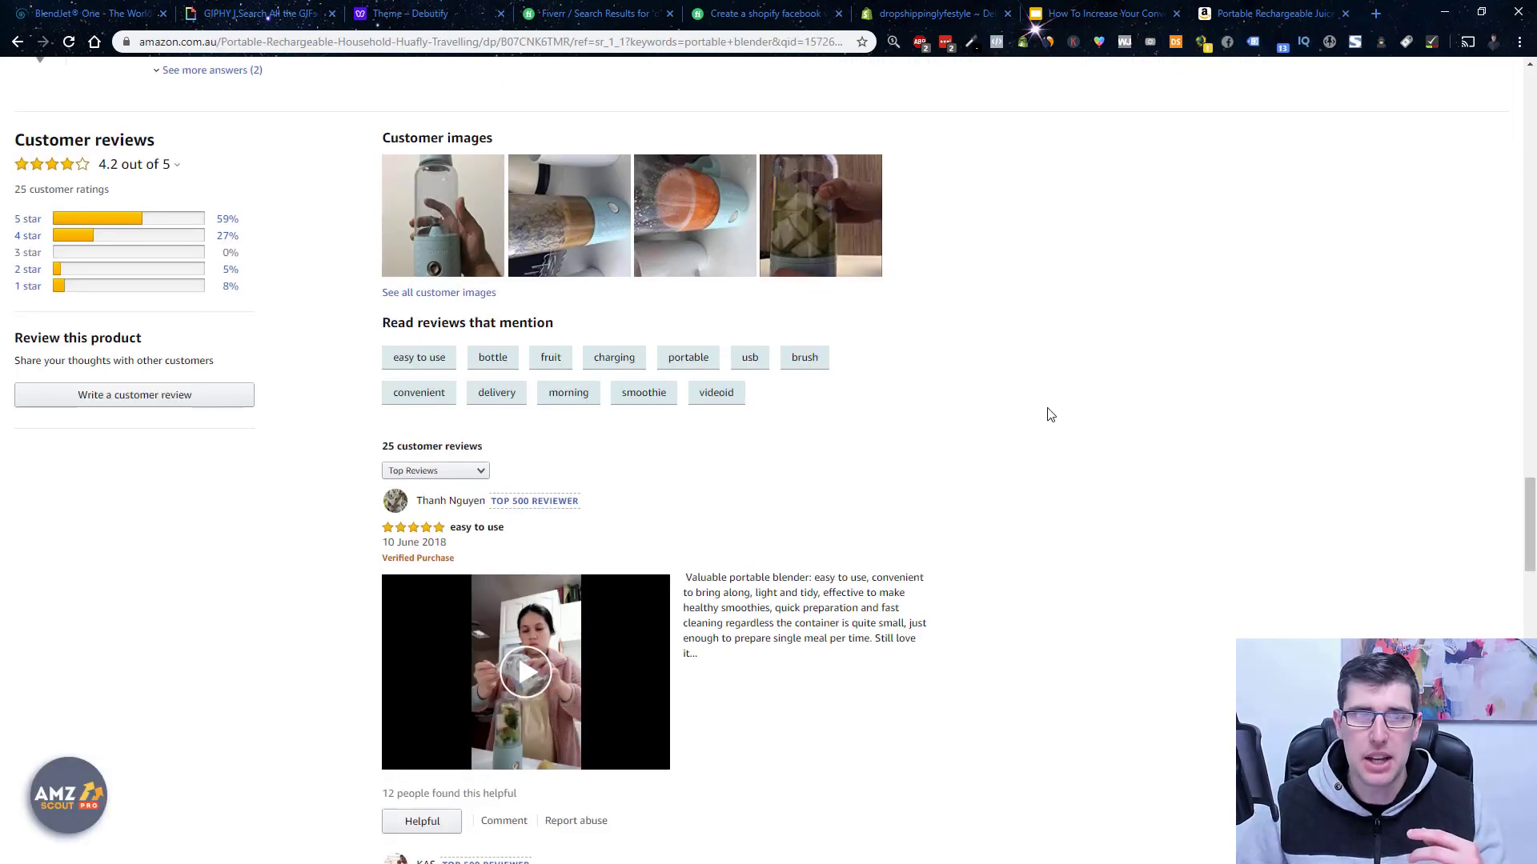
pyautogui.scroll(1, 1051, 415)
pyautogui.scroll(4, 1418, 522)
pyautogui.scroll(5, 1507, 161)
pyautogui.scroll(10, 1507, 161)
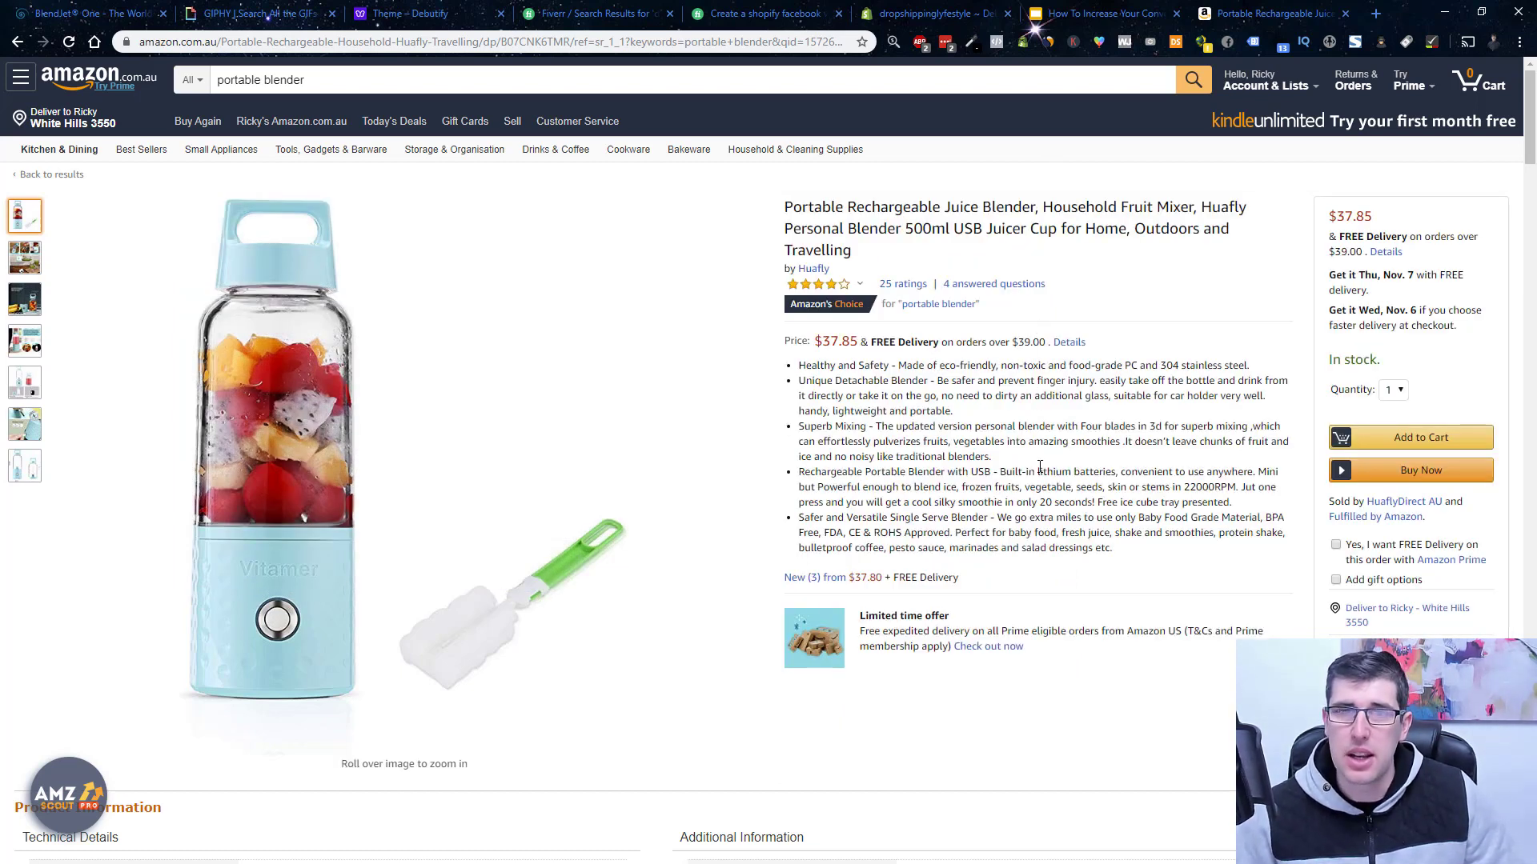
pyautogui.moveTo(805, 366); pyautogui.dragTo(900, 369)
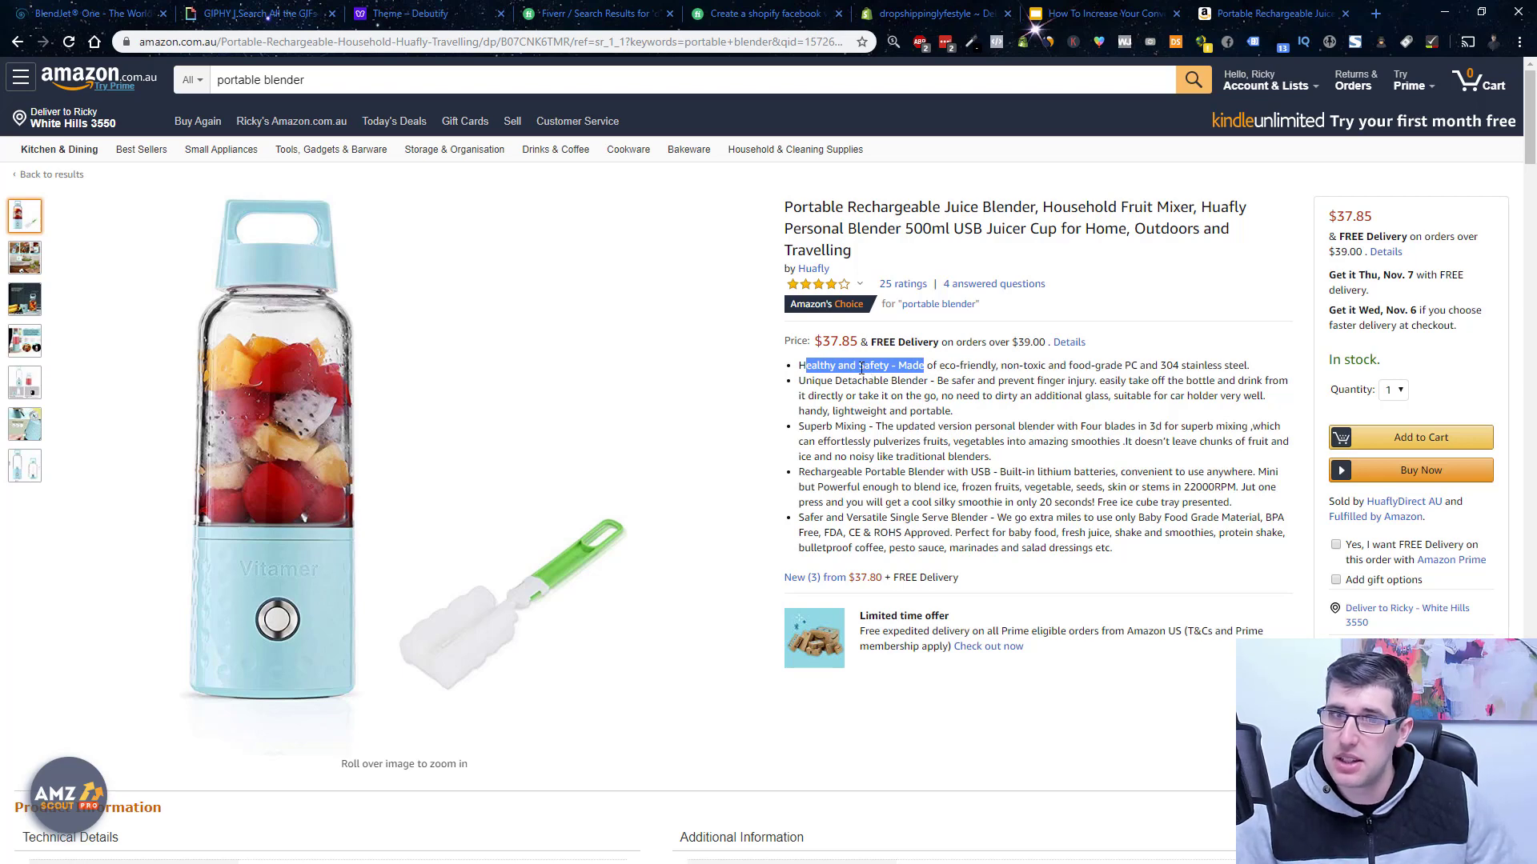
pyautogui.click(822, 366)
pyautogui.moveTo(823, 365); pyautogui.dragTo(881, 366)
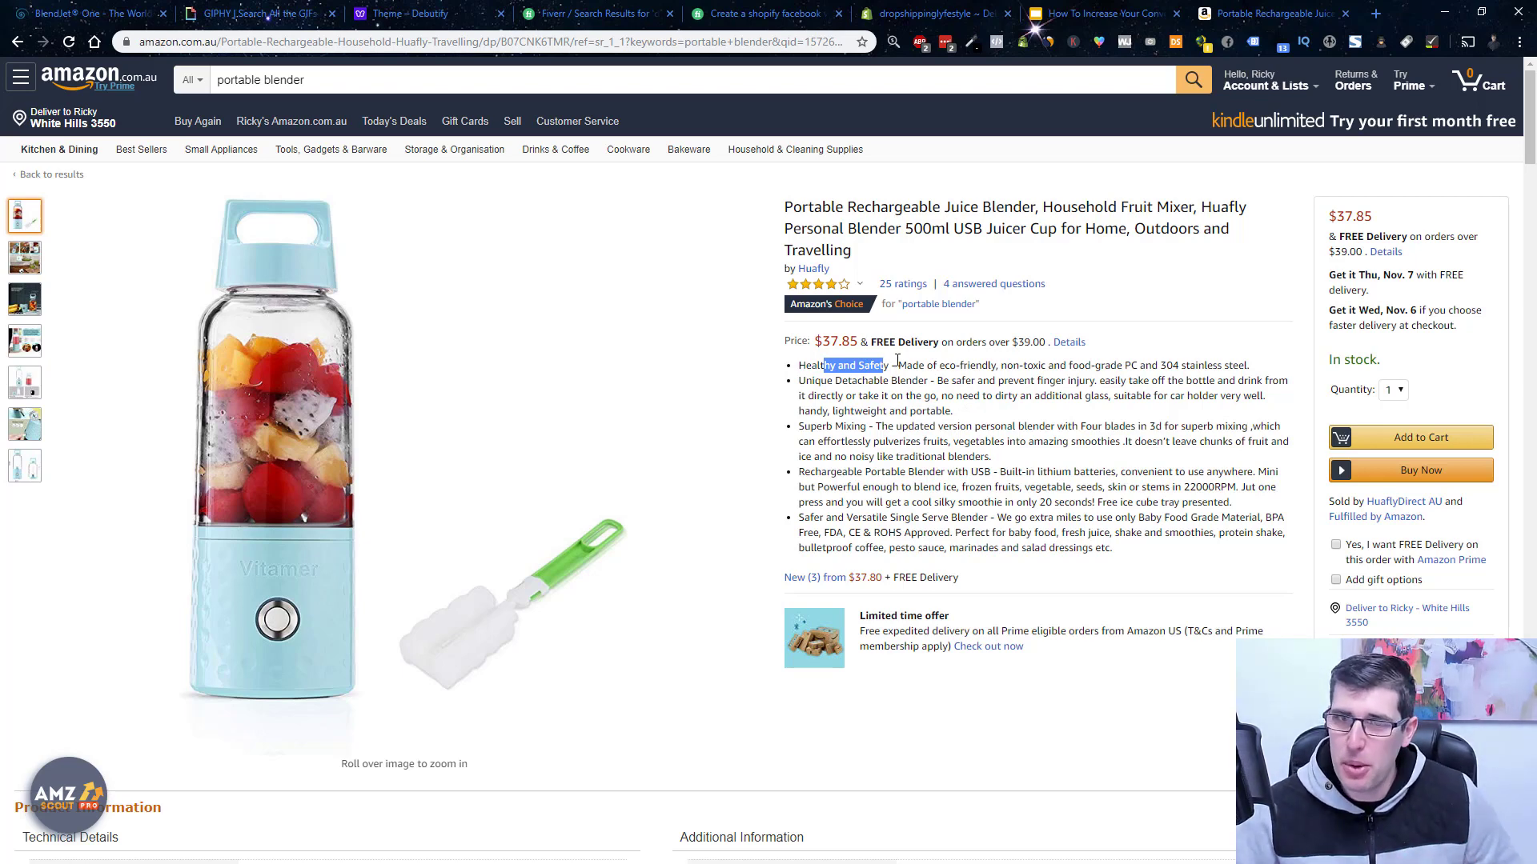
# Highlight the eco-friendly, Detachable, Superb Mixing and Rechargeable USB bullet points.
pyautogui.moveTo(897, 365); pyautogui.dragTo(1209, 365)
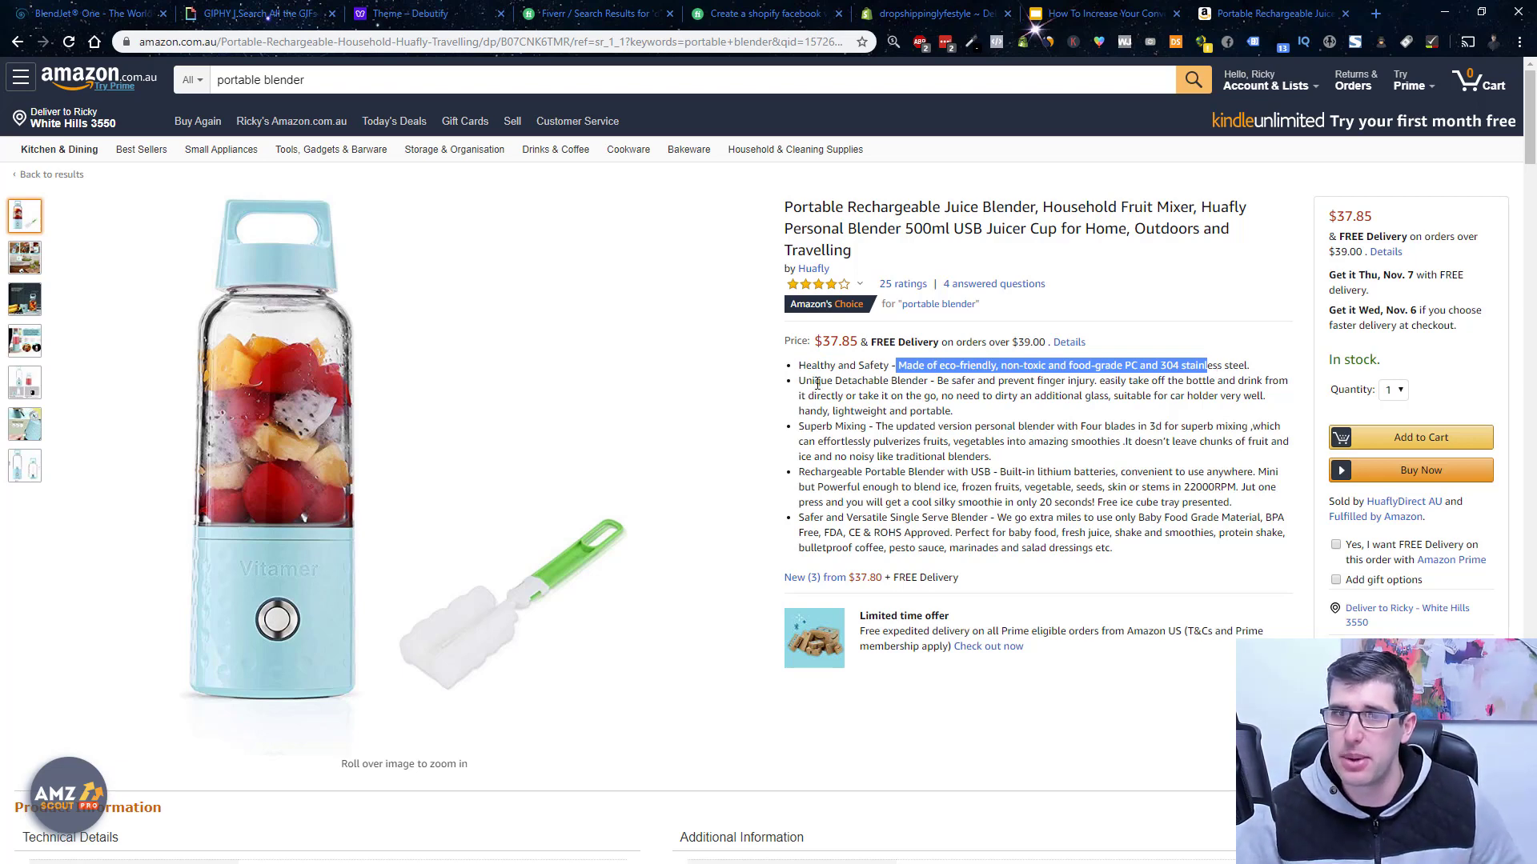
pyautogui.moveTo(814, 381); pyautogui.dragTo(880, 380)
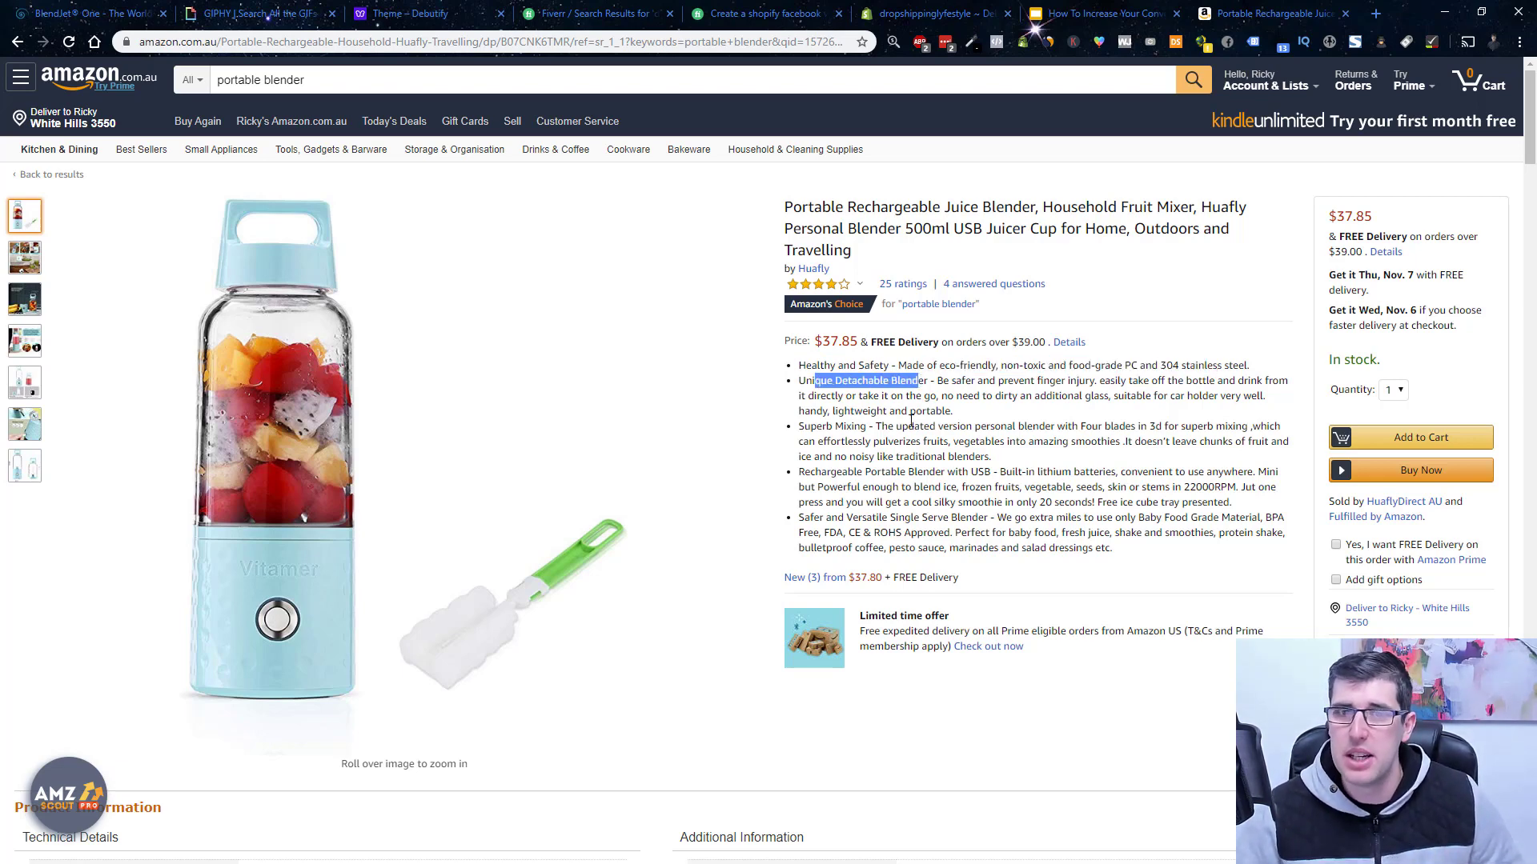
pyautogui.moveTo(799, 425); pyautogui.dragTo(874, 425)
pyautogui.moveTo(805, 473); pyautogui.dragTo(992, 485)
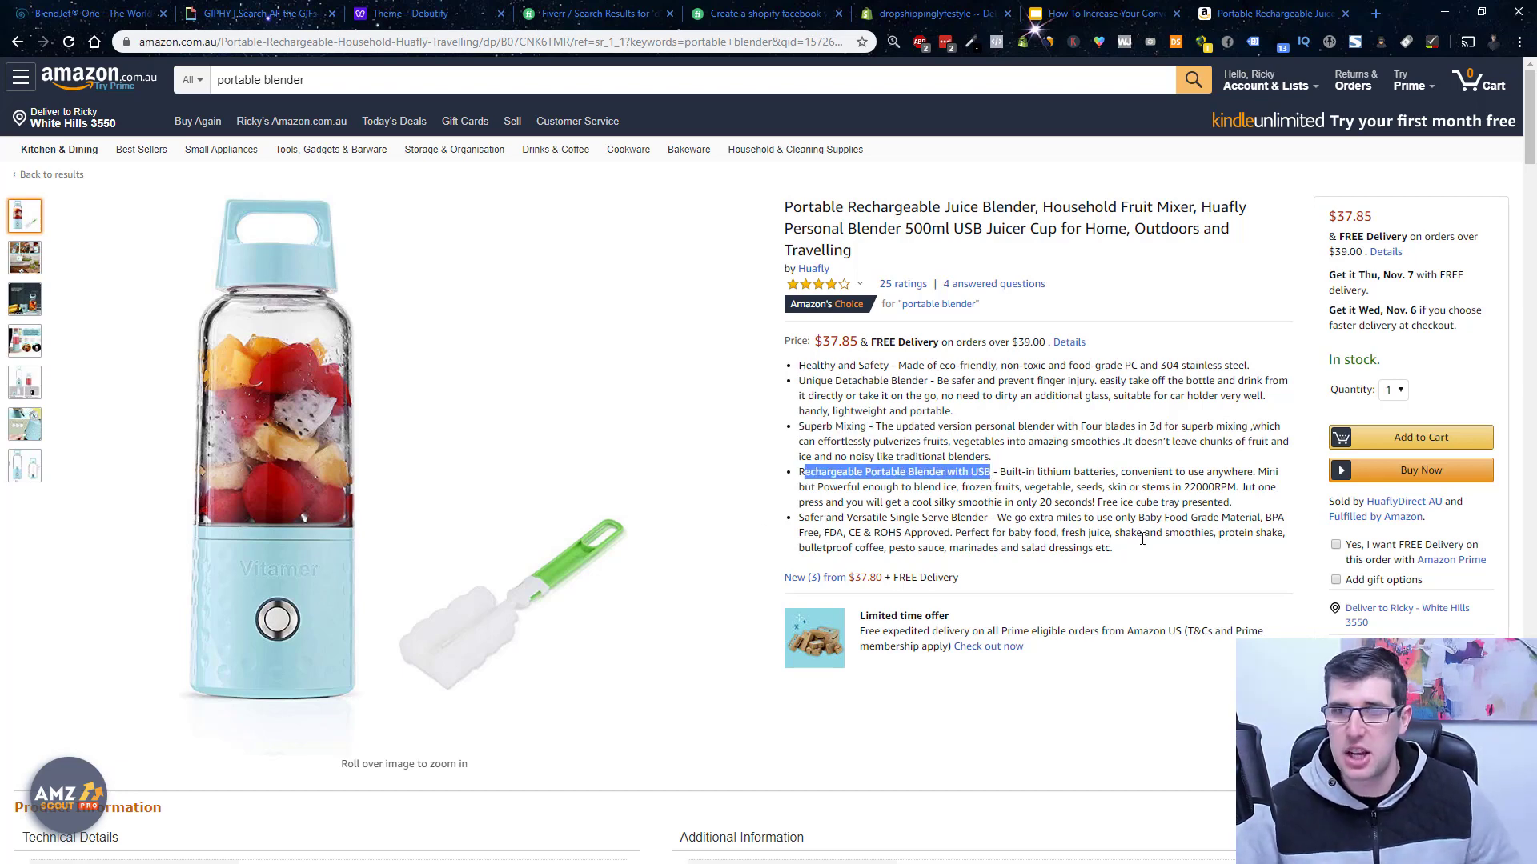
# Select all five feature bullets together with the new-offers line.
pyautogui.moveTo(1142, 539); pyautogui.dragTo(804, 472)
pyautogui.moveTo(1157, 552); pyautogui.dragTo(806, 363)
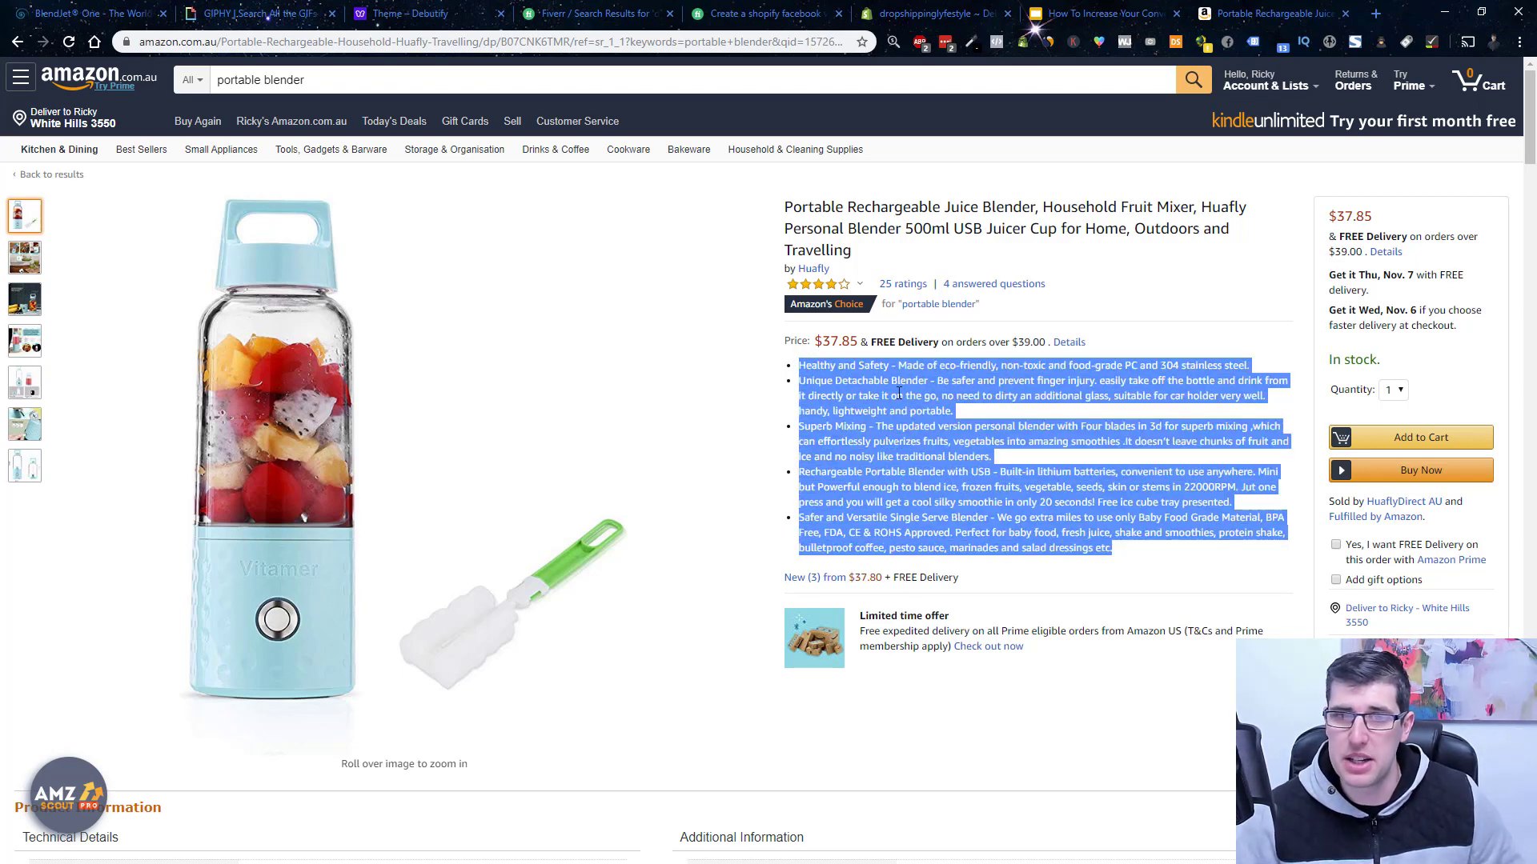
pyautogui.click(1185, 379)
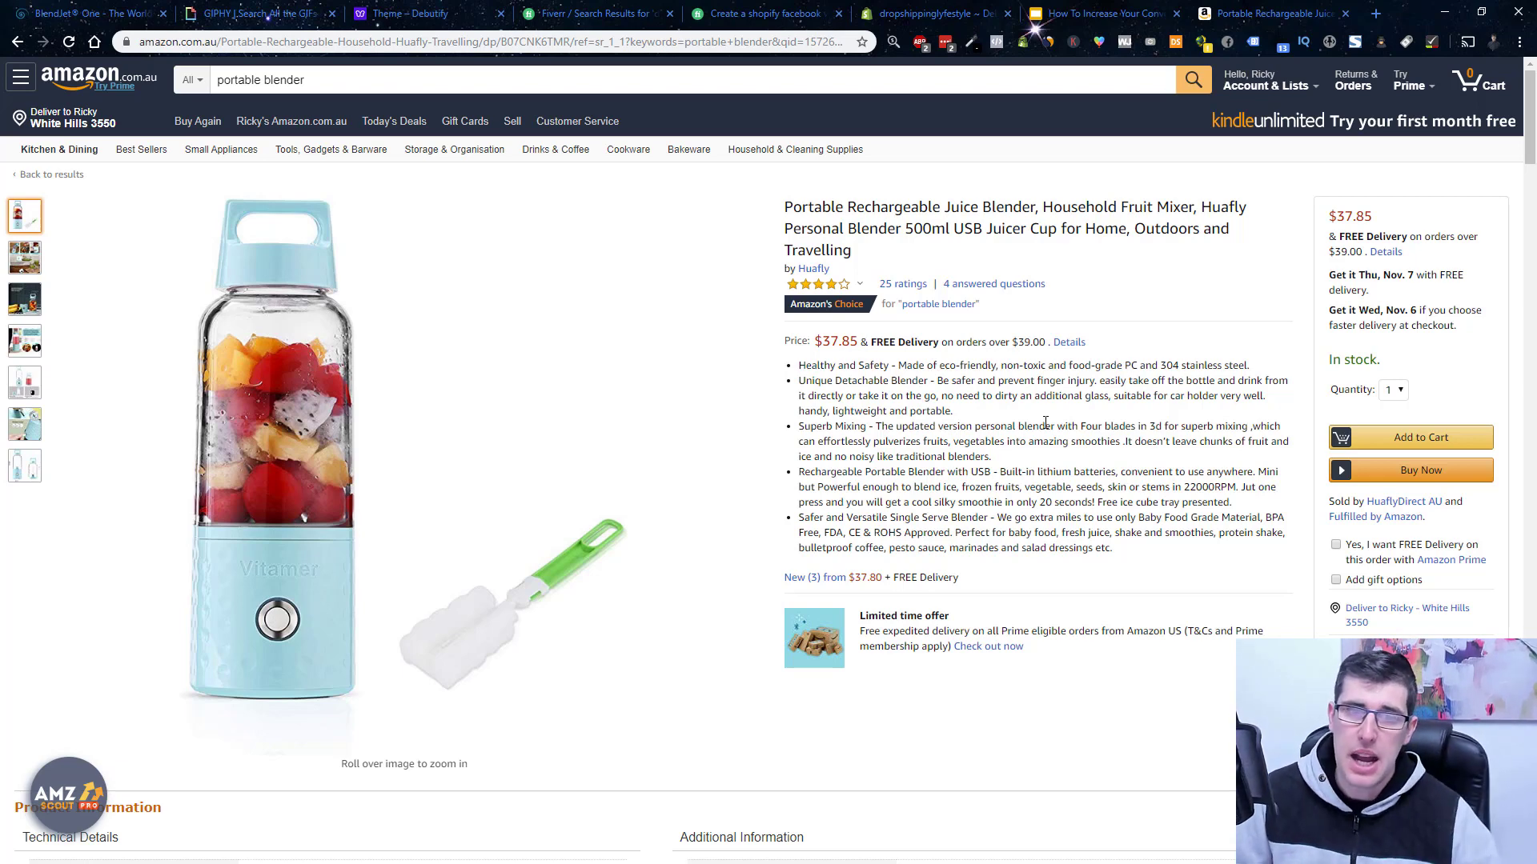
pyautogui.moveTo(1144, 568); pyautogui.dragTo(789, 361)
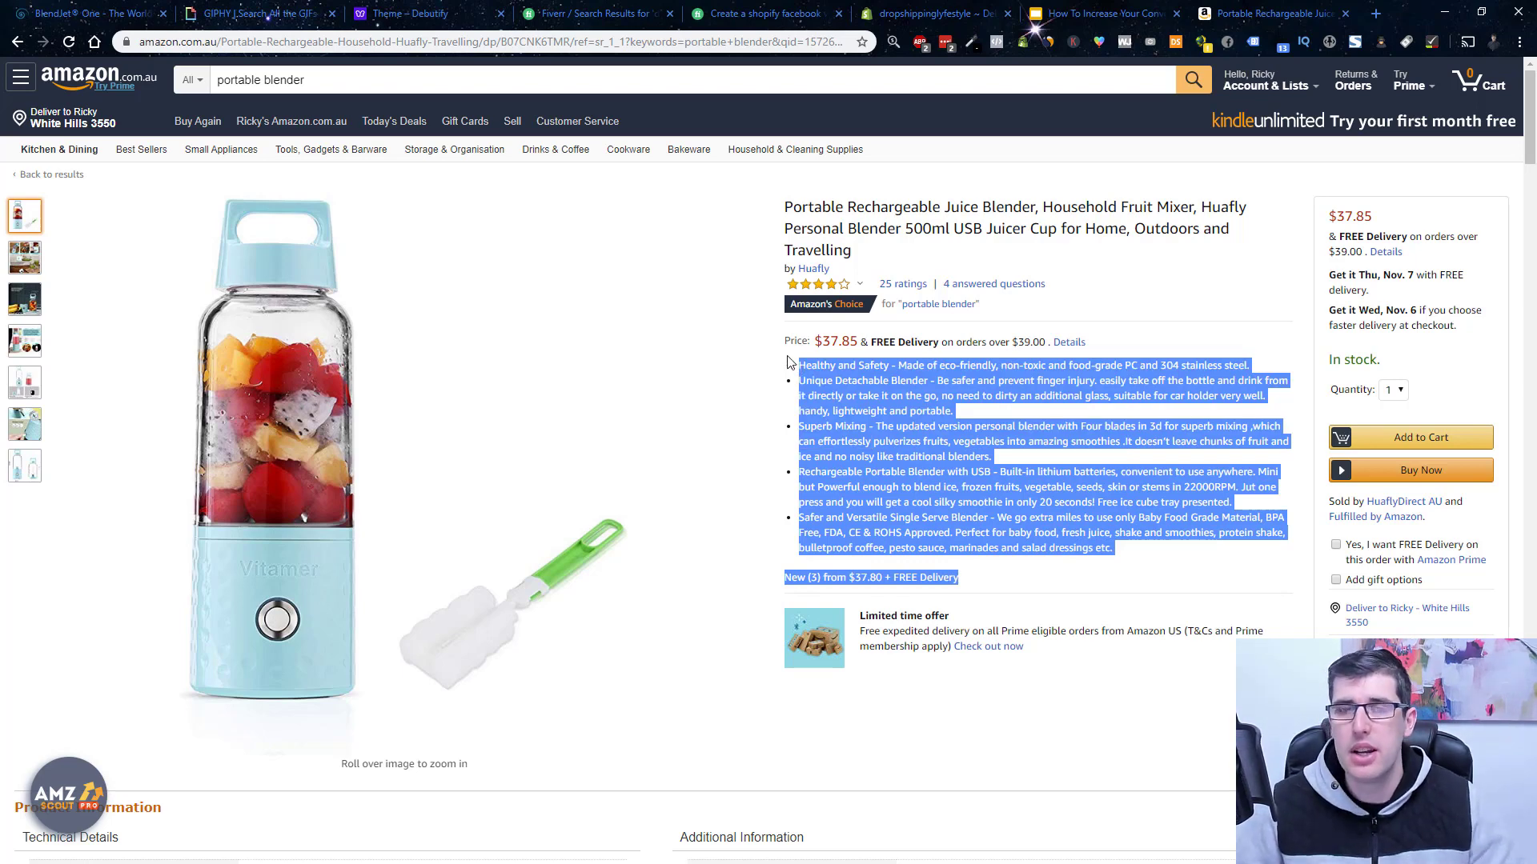
pyautogui.click(1119, 466)
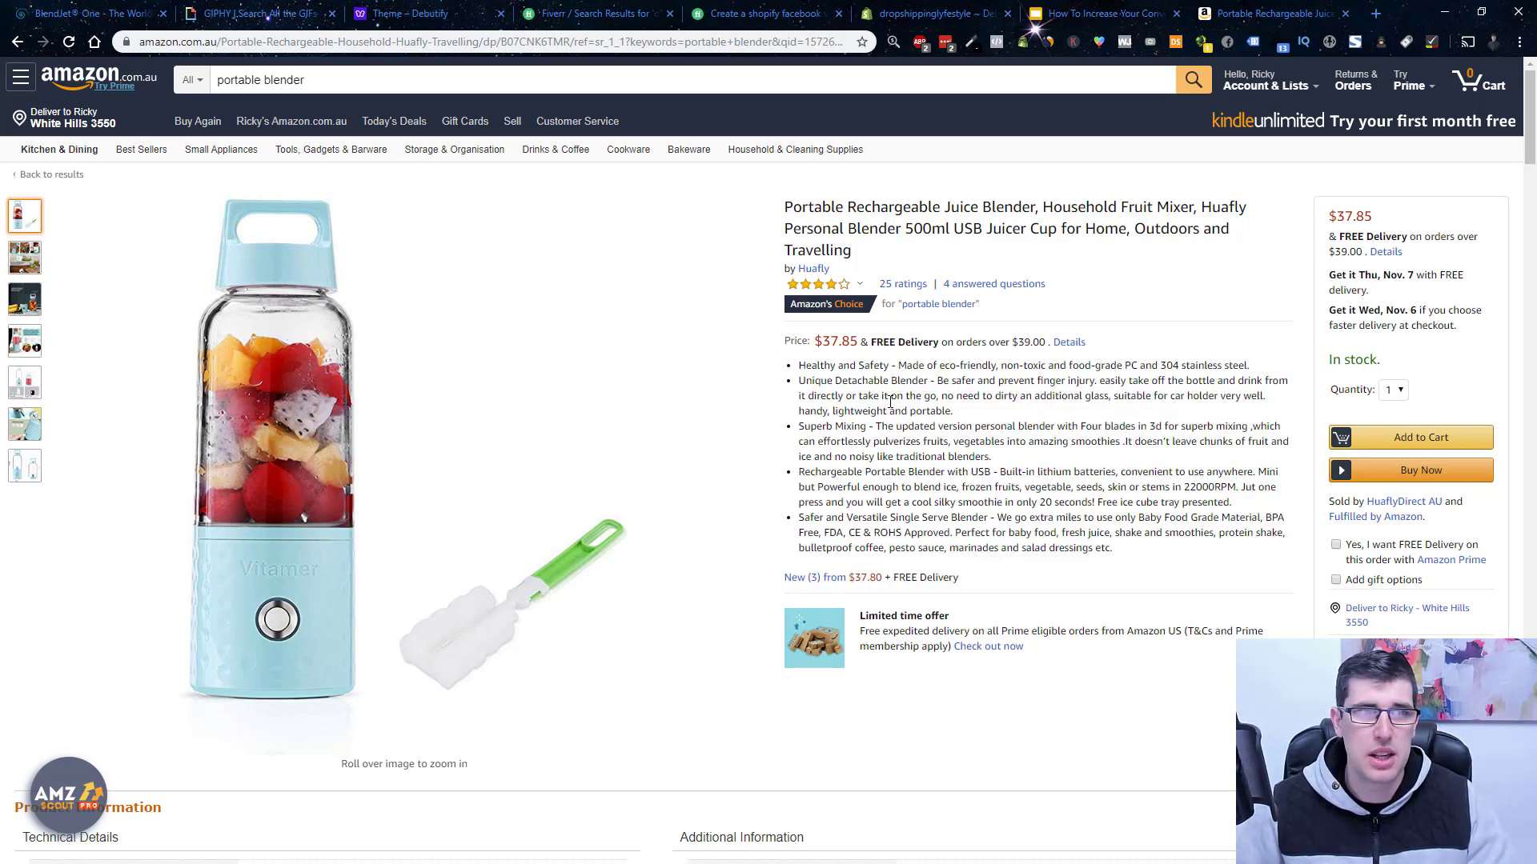
# Rerun the 'portable blender' search, filter to 4 Stars & Up, and open the Huafly listing.
pyautogui.click(339, 82)
pyautogui.press('Return')
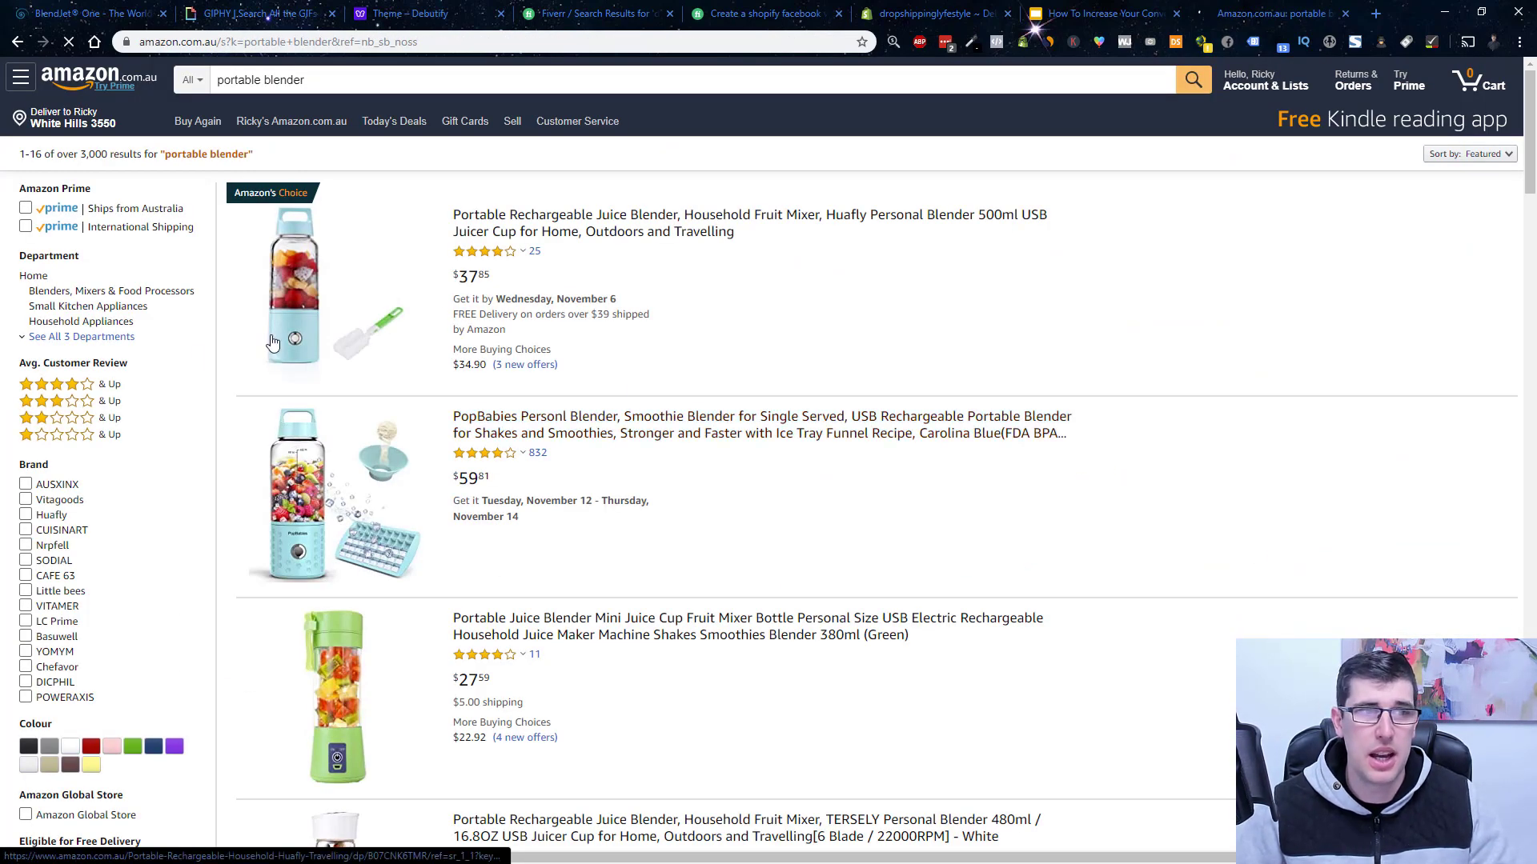
pyautogui.click(58, 386)
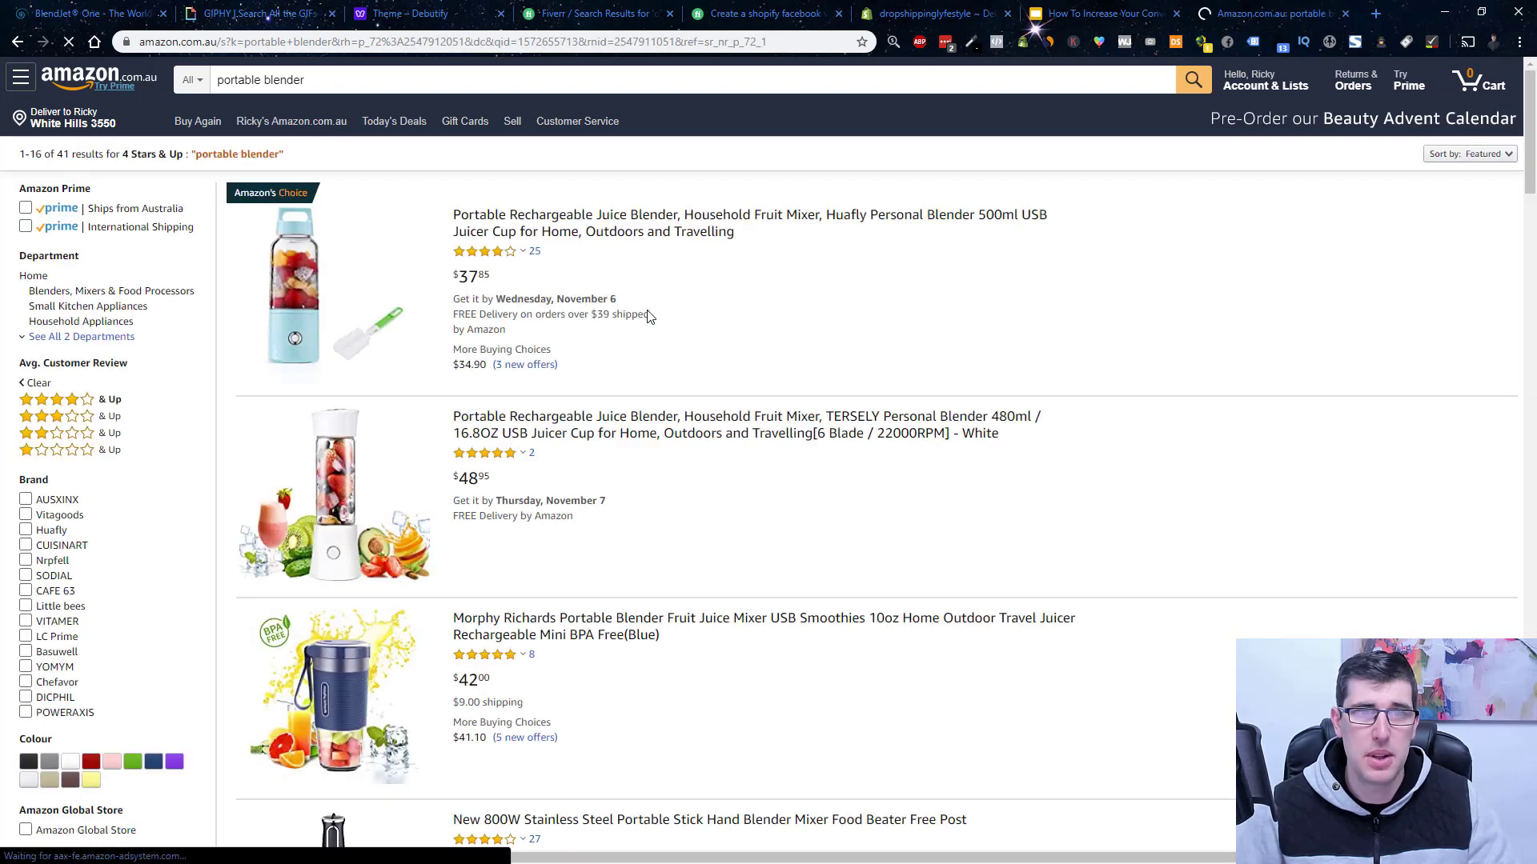
pyautogui.click(571, 233)
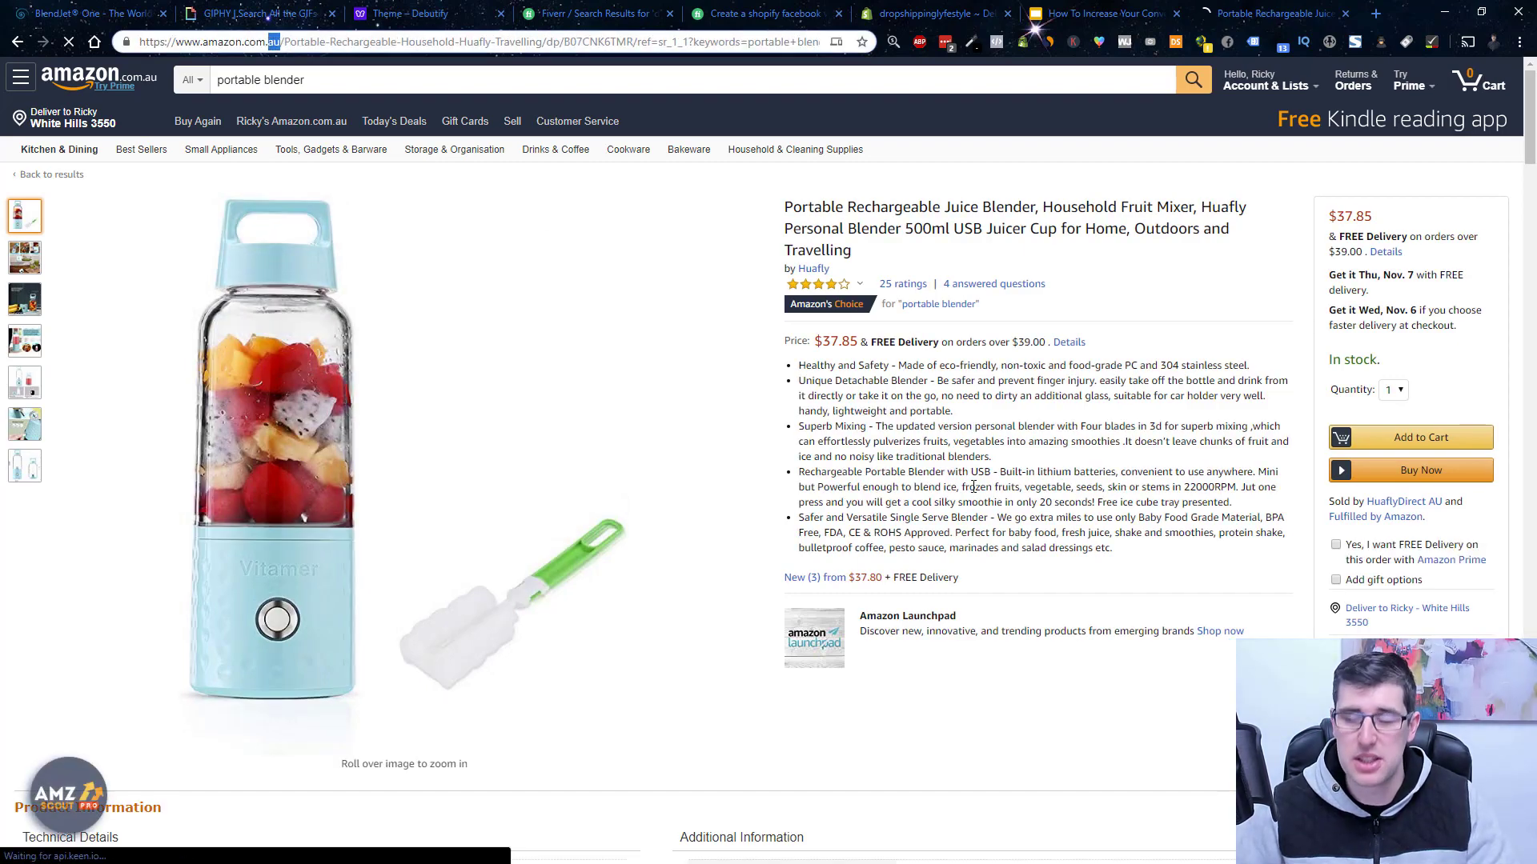
# Highlight the how-to-use steps and Note points in the Important information section.
pyautogui.scroll(-15, 973, 487)
pyautogui.scroll(-6, 969, 482)
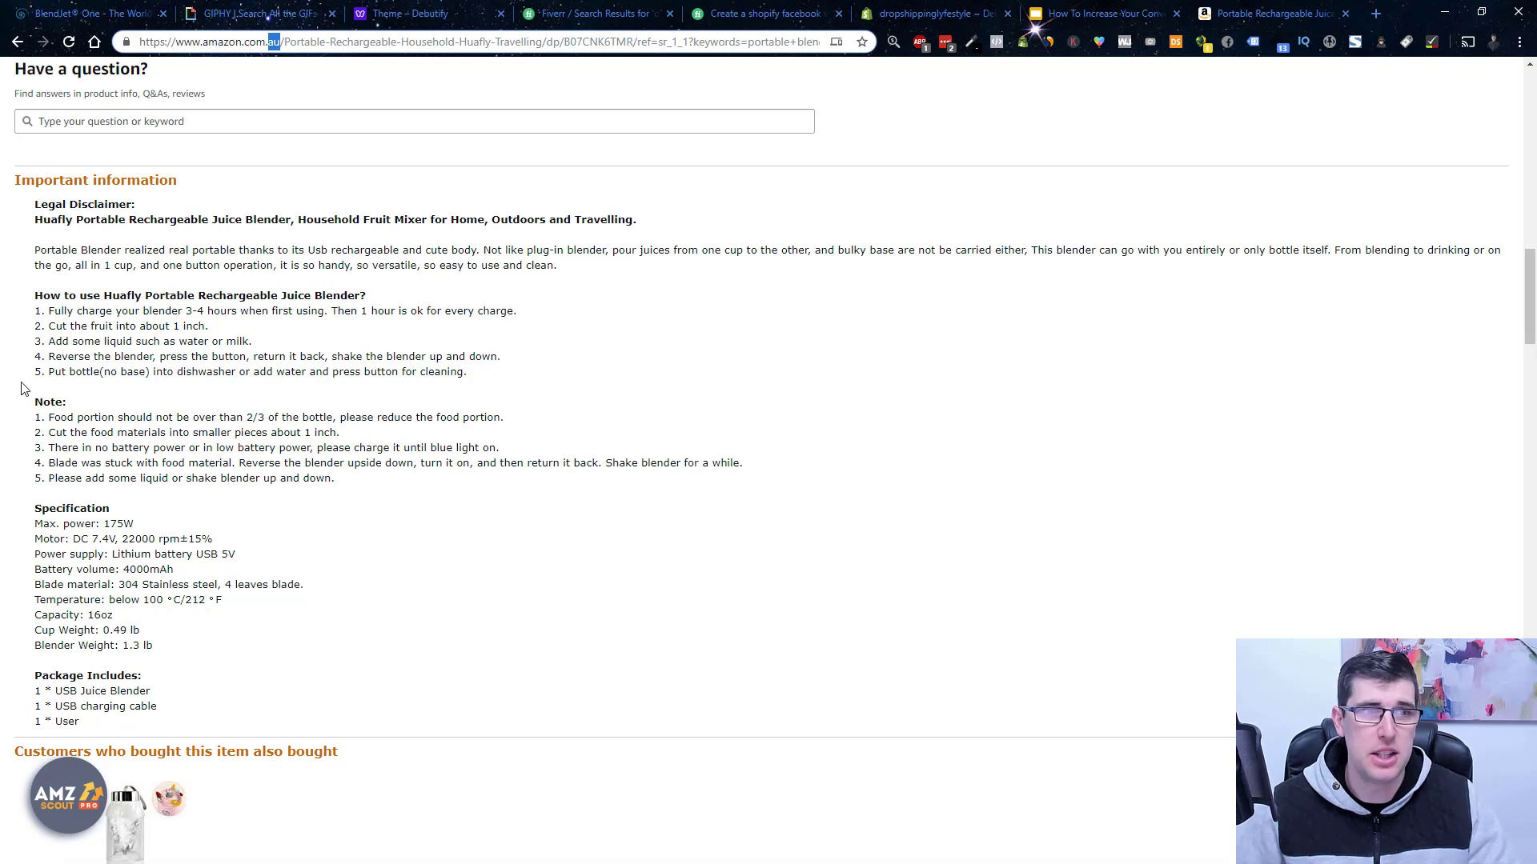
pyautogui.moveTo(484, 374); pyautogui.dragTo(19, 303)
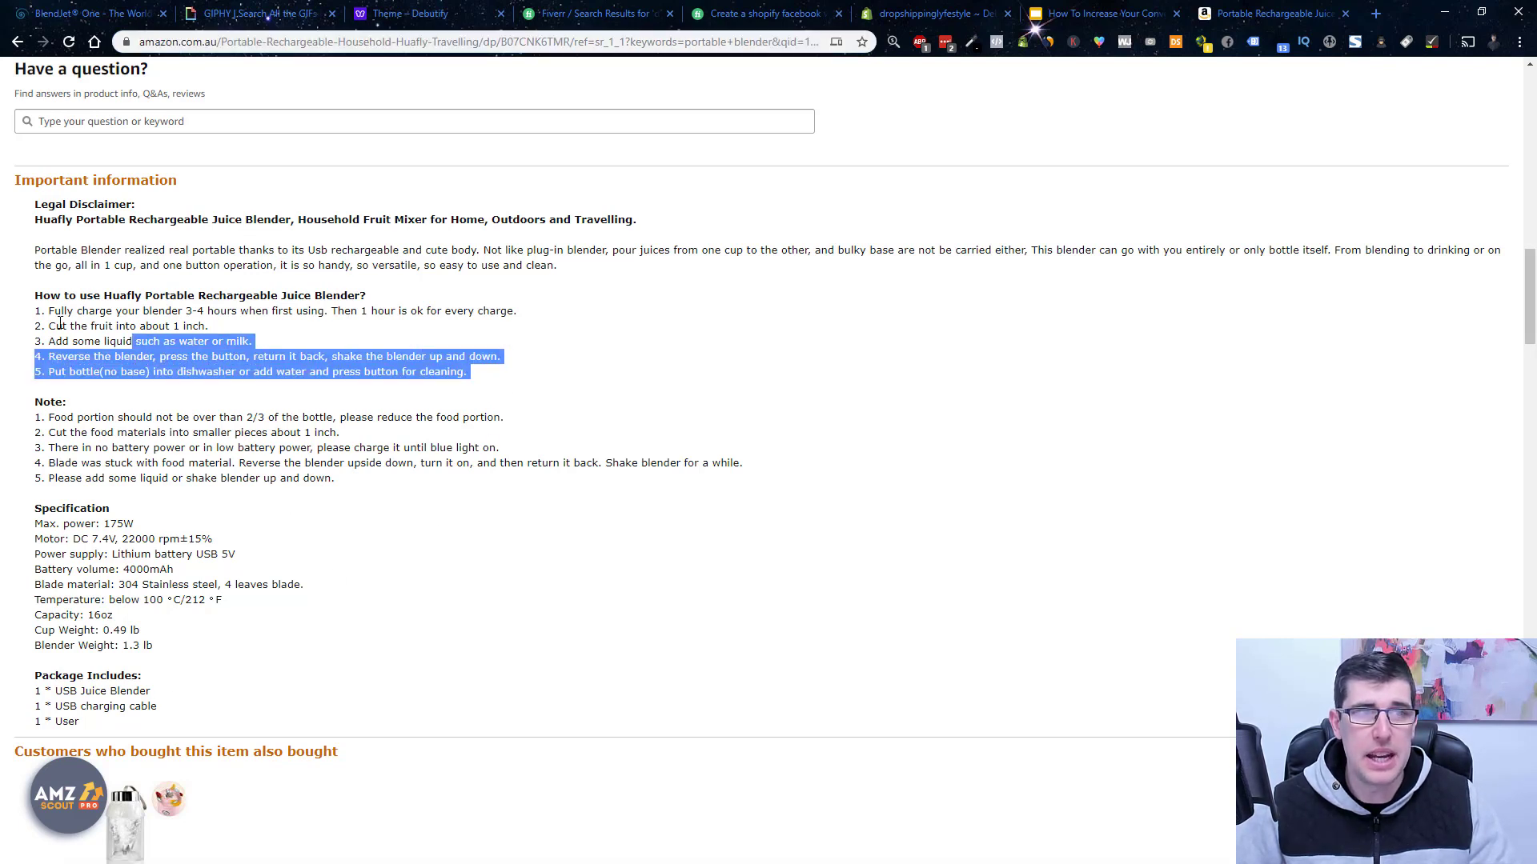
pyautogui.moveTo(743, 463); pyautogui.dragTo(110, 458)
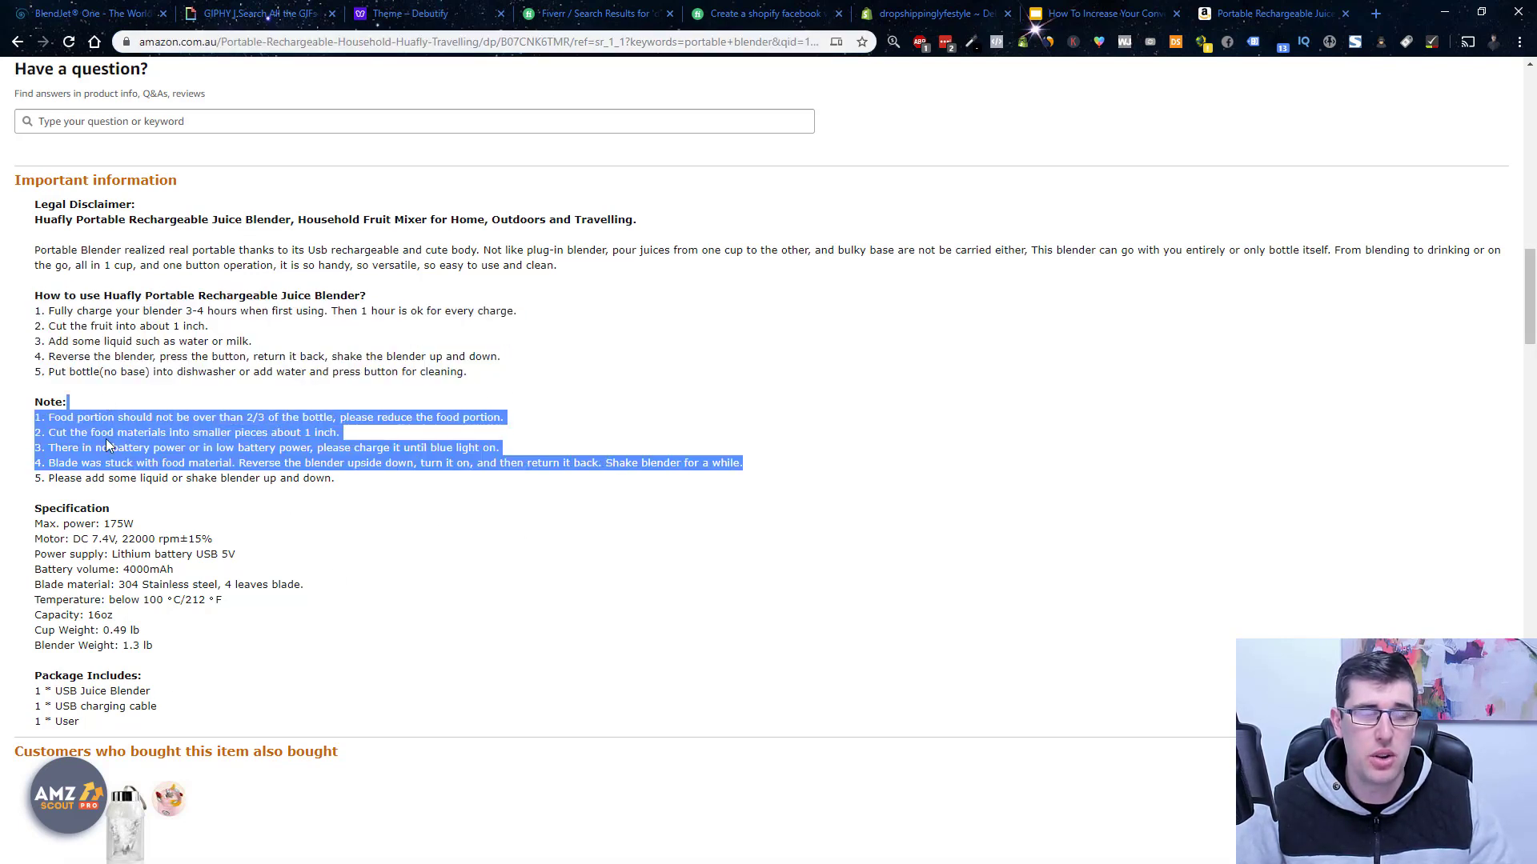
pyautogui.moveTo(232, 632); pyautogui.dragTo(32, 493)
# Scroll down to the customer questions and answers above the 4.2-out-of-5 reviews summary.
pyautogui.scroll(-4, 480, 473)
pyautogui.scroll(-4, 497, 473)
pyautogui.scroll(-1, 527, 474)
pyautogui.scroll(2, 527, 475)
pyautogui.scroll(5, 786, 474)
pyautogui.scroll(5, 501, 394)
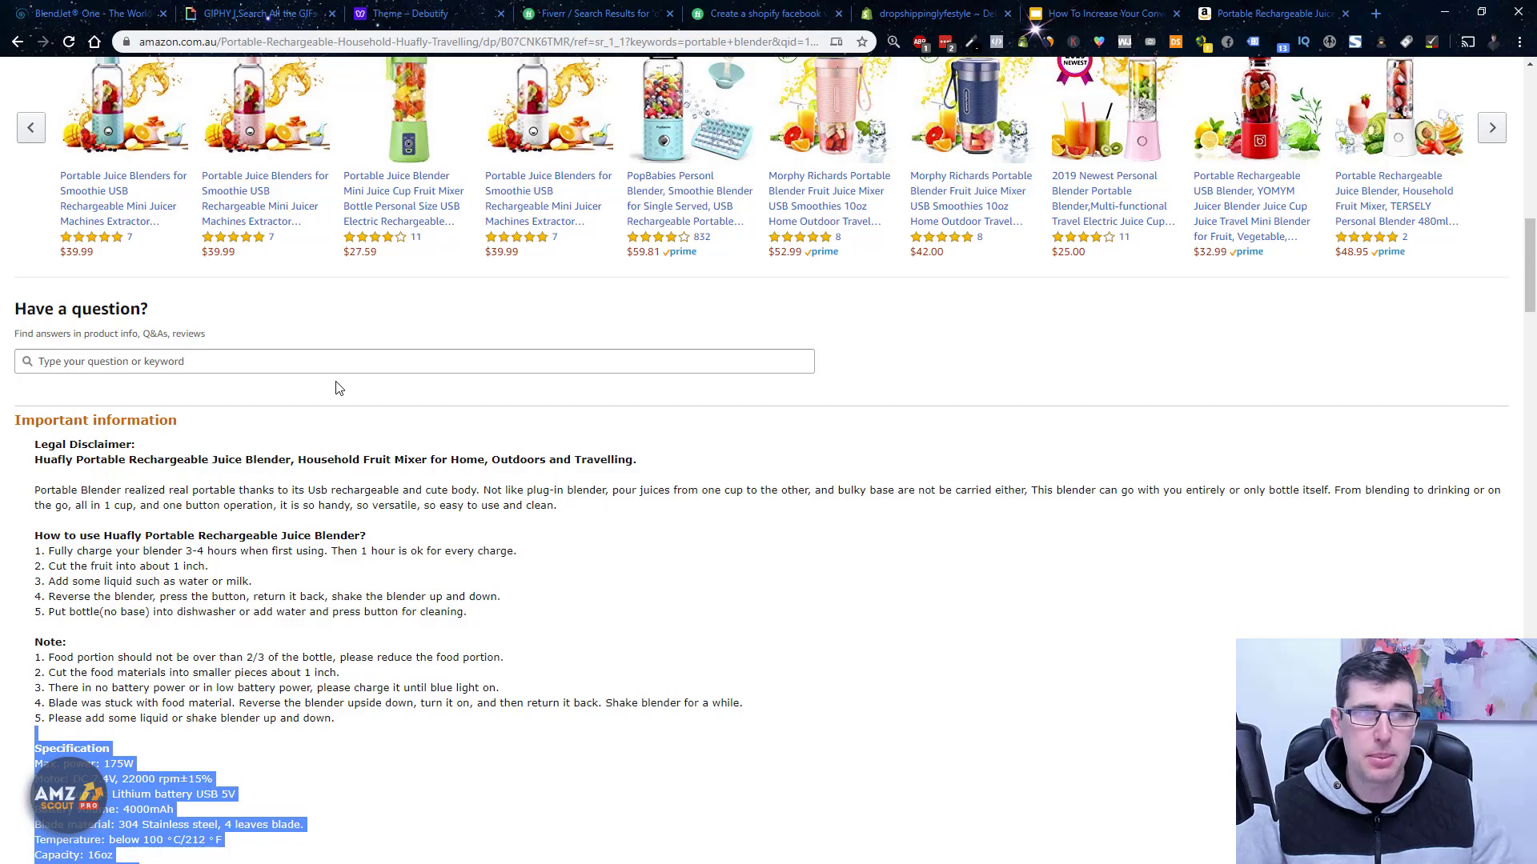
pyautogui.scroll(-5, 271, 495)
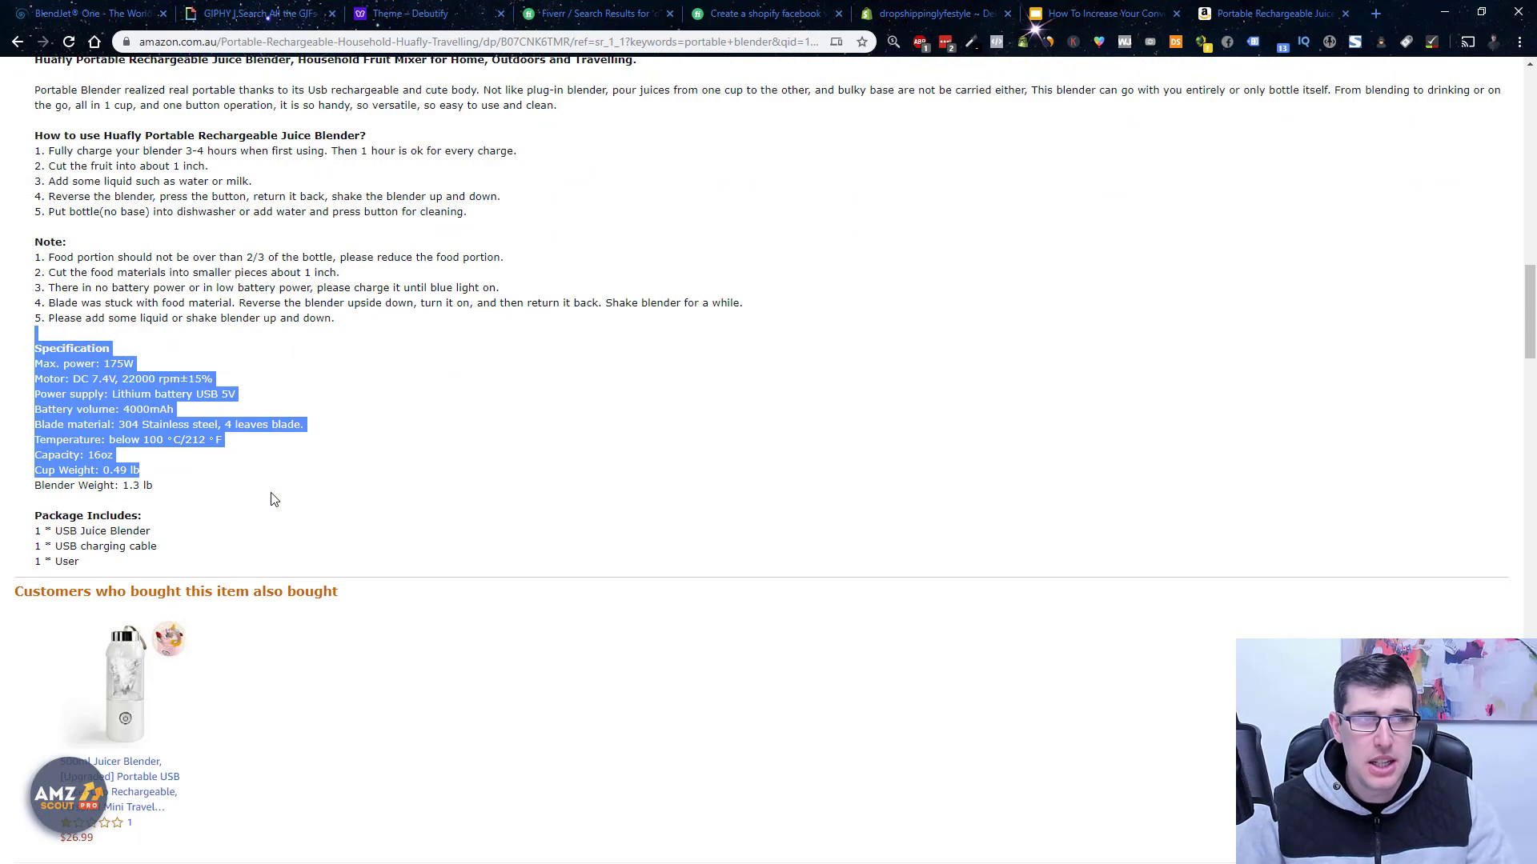
pyautogui.scroll(-3, 275, 497)
pyautogui.scroll(5, 344, 446)
pyautogui.scroll(6, 429, 450)
pyautogui.scroll(-4, 685, 534)
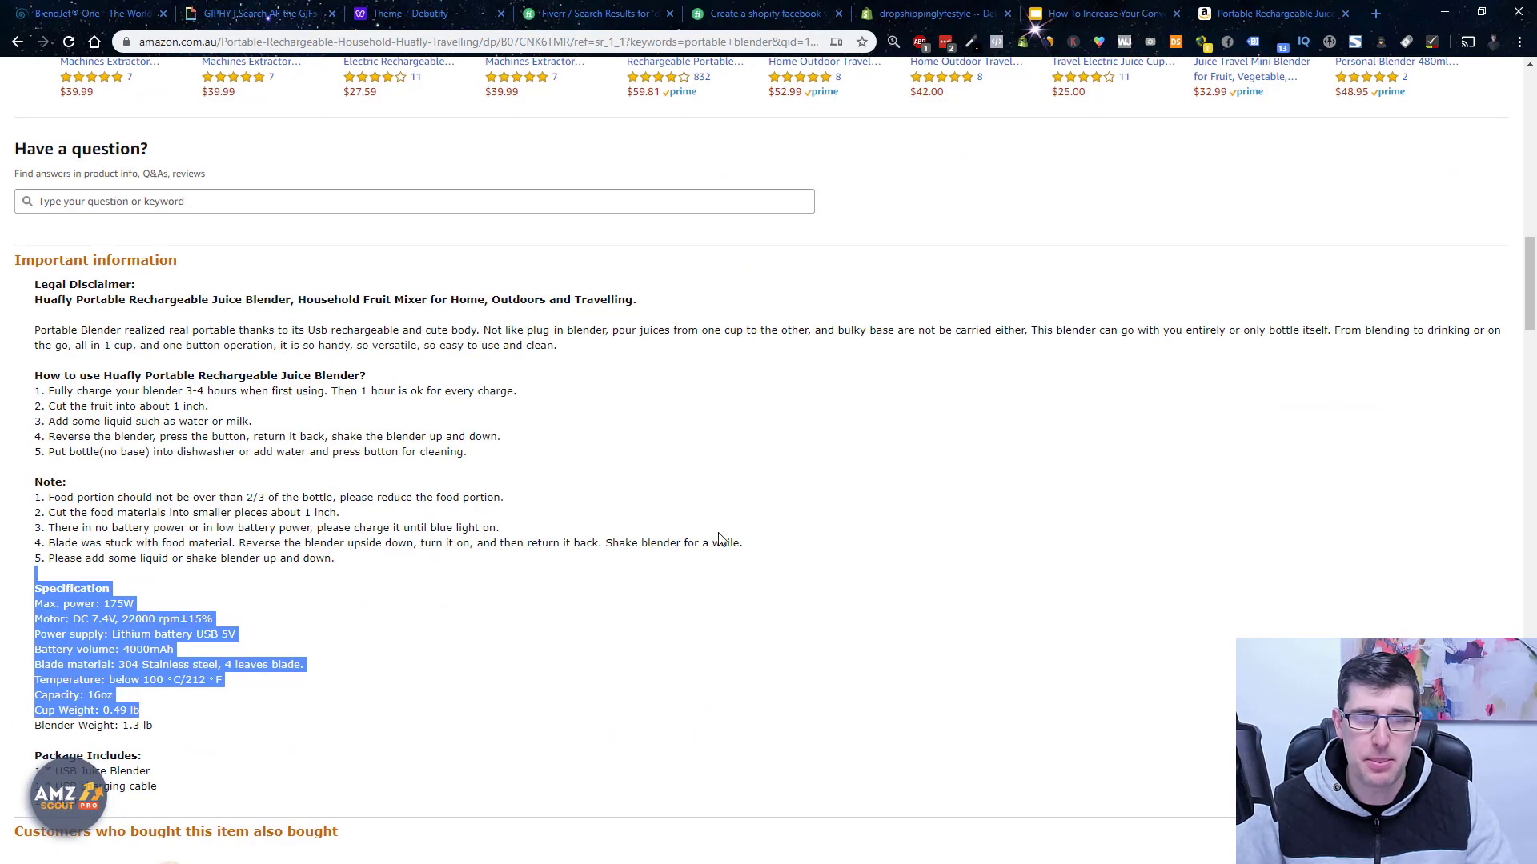
pyautogui.scroll(-5, 268, 392)
pyautogui.scroll(-9, 400, 408)
pyautogui.scroll(-3, 532, 425)
pyautogui.scroll(-4, 698, 422)
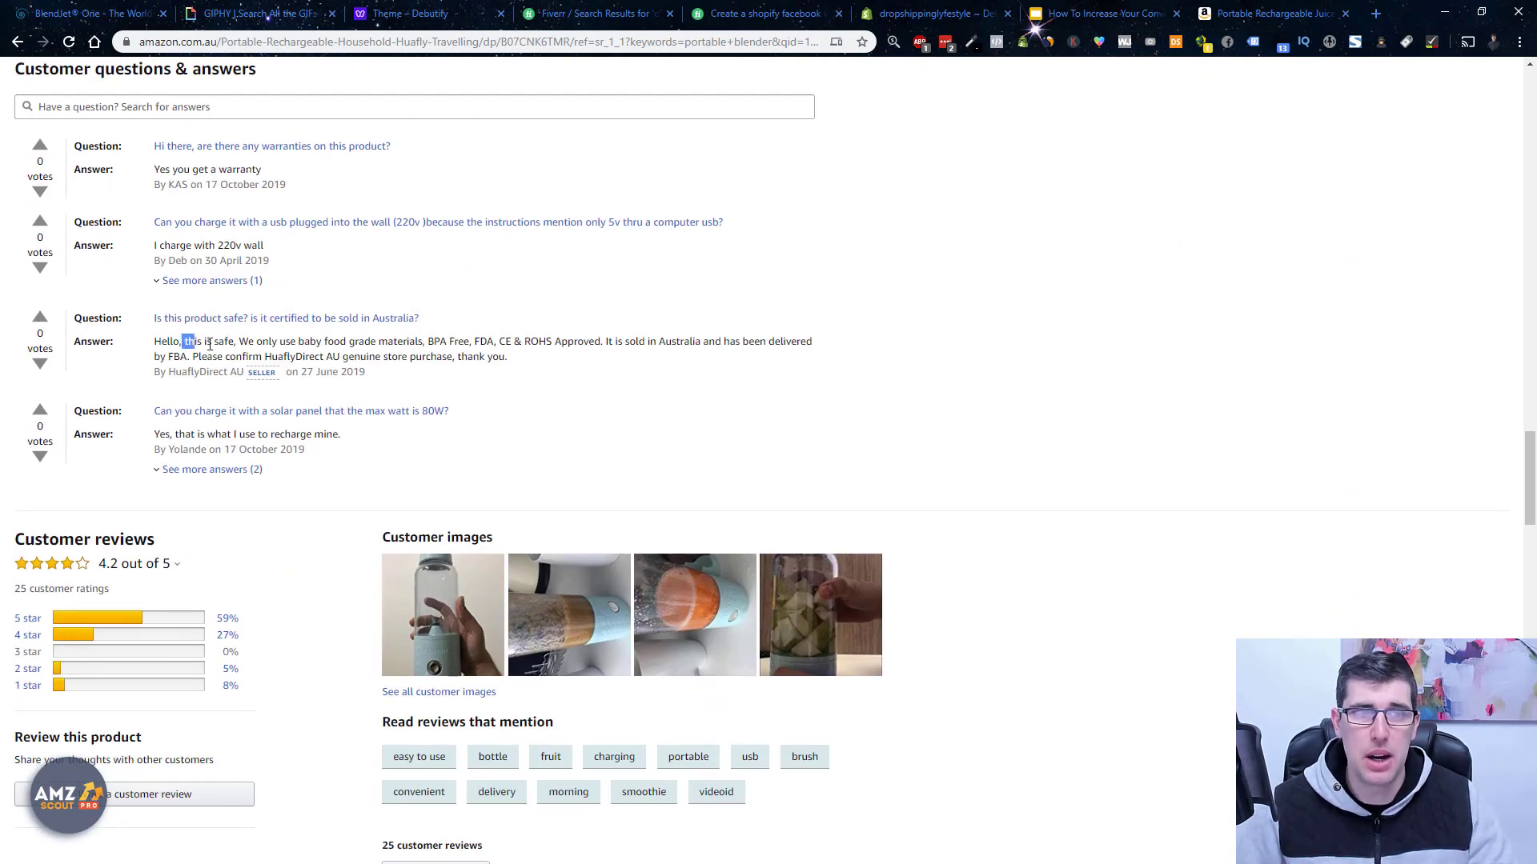
pyautogui.moveTo(243, 354); pyautogui.dragTo(373, 353)
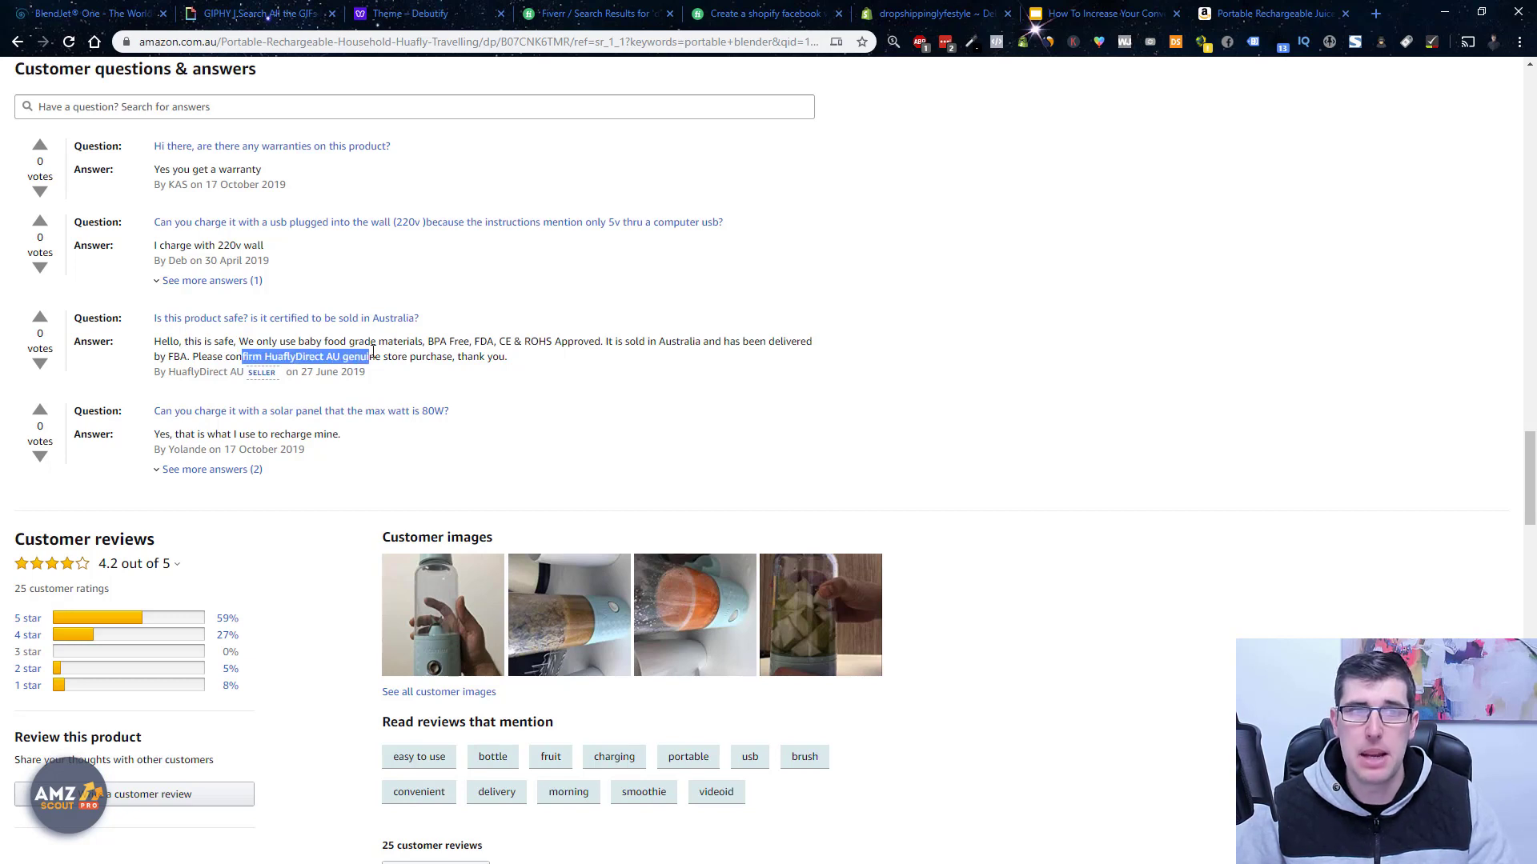
pyautogui.moveTo(280, 343); pyautogui.dragTo(629, 344)
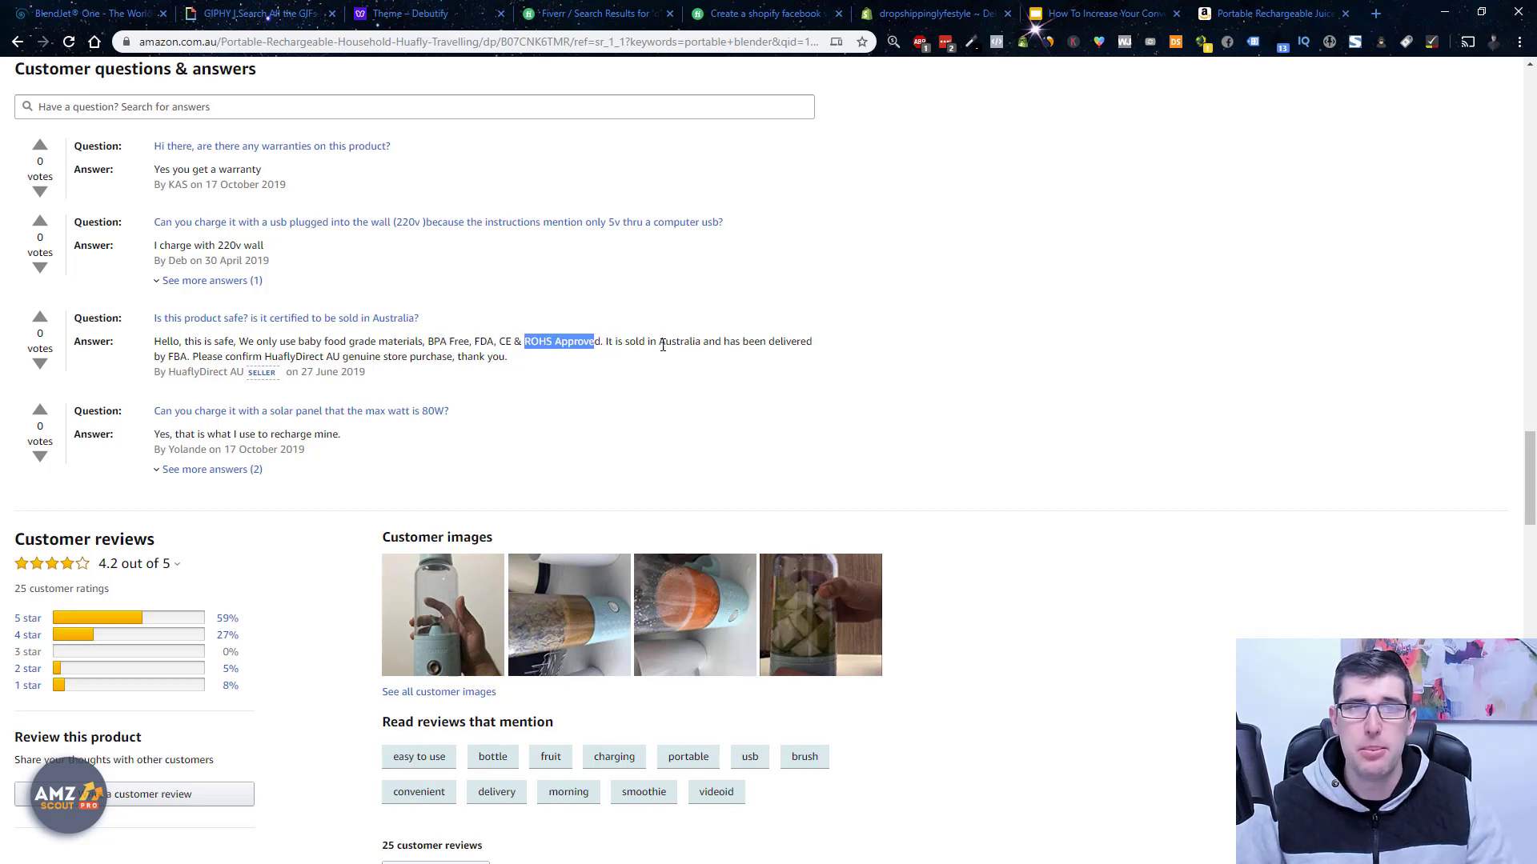
pyautogui.moveTo(608, 341); pyautogui.dragTo(696, 341)
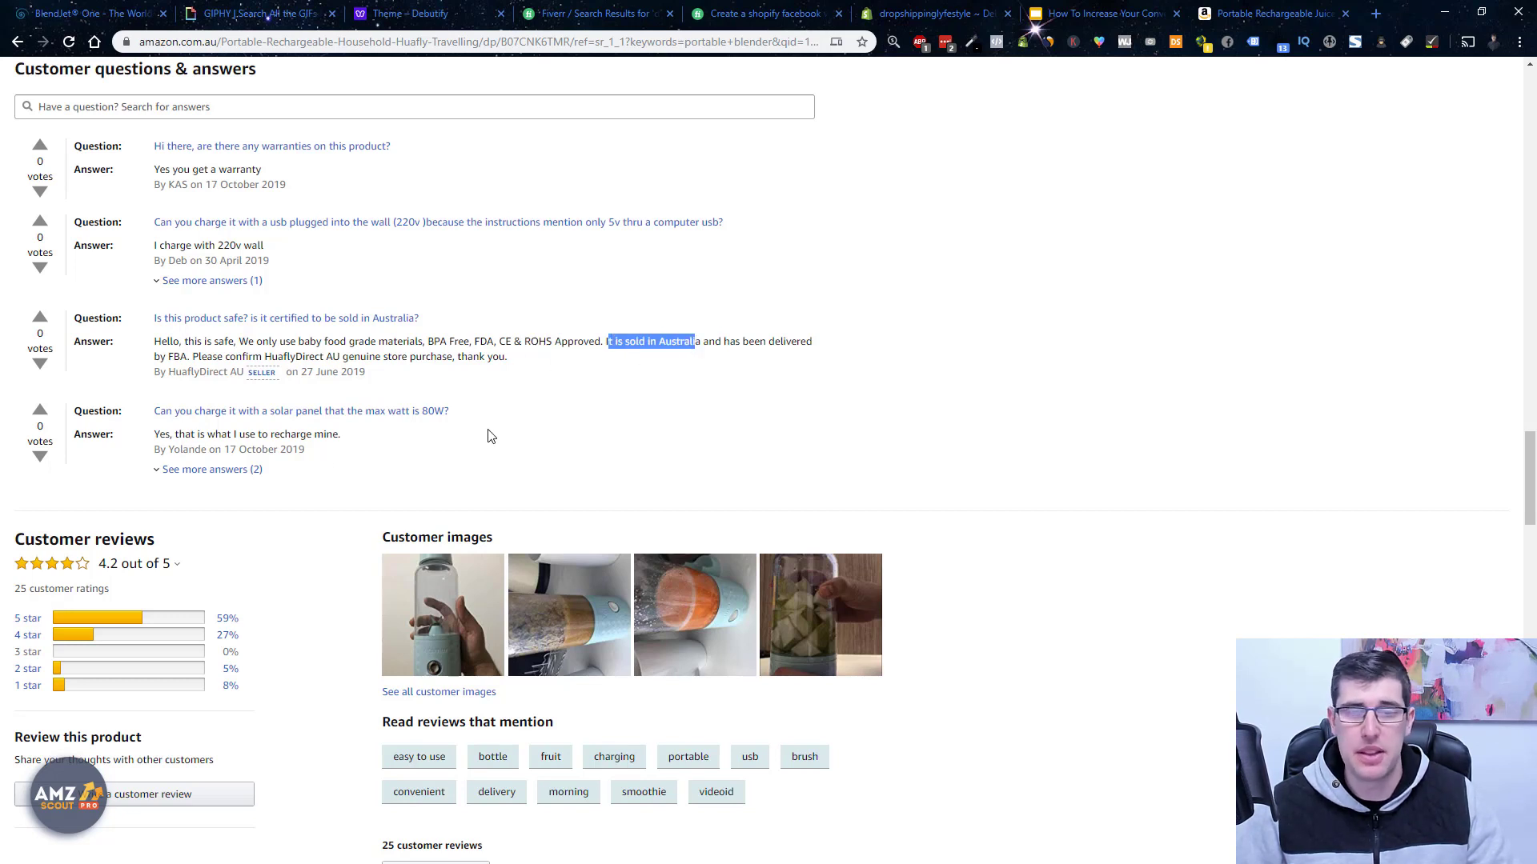
pyautogui.scroll(-4, 716, 424)
pyautogui.scroll(-3, 520, 512)
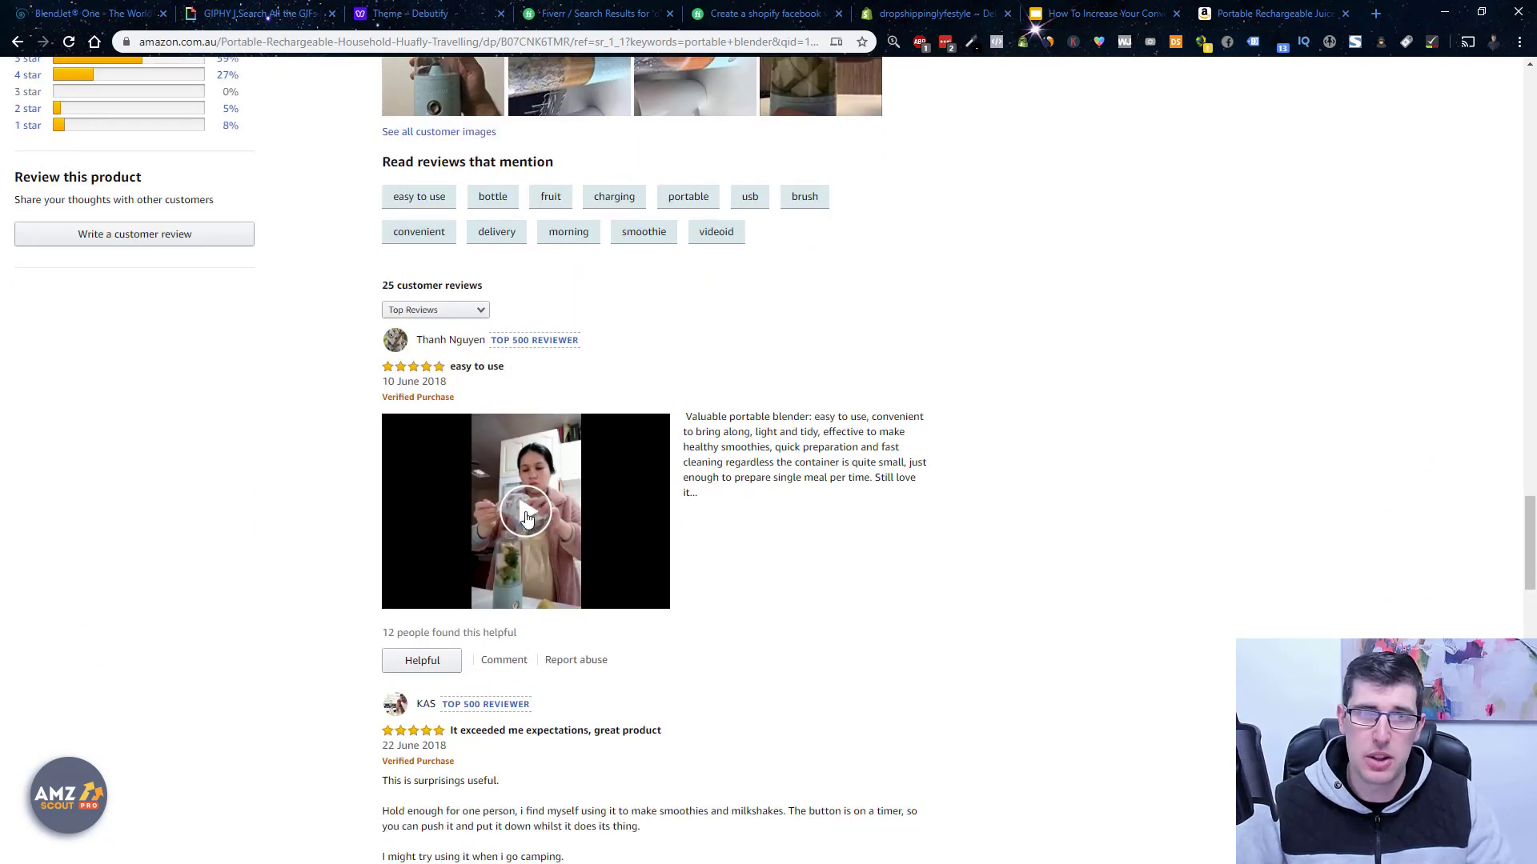
pyautogui.click(526, 518)
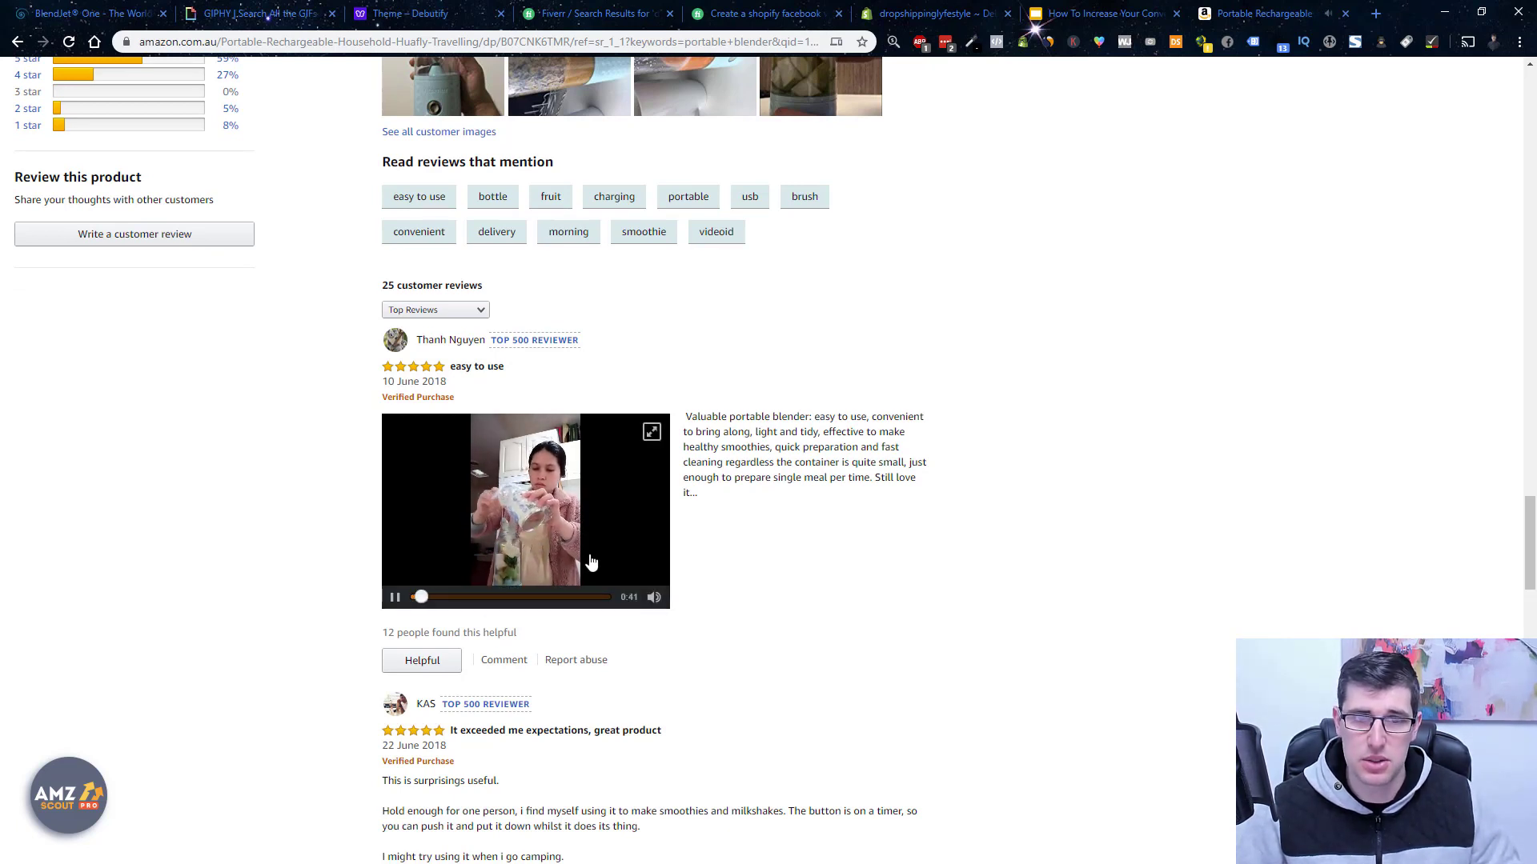
pyautogui.click(654, 598)
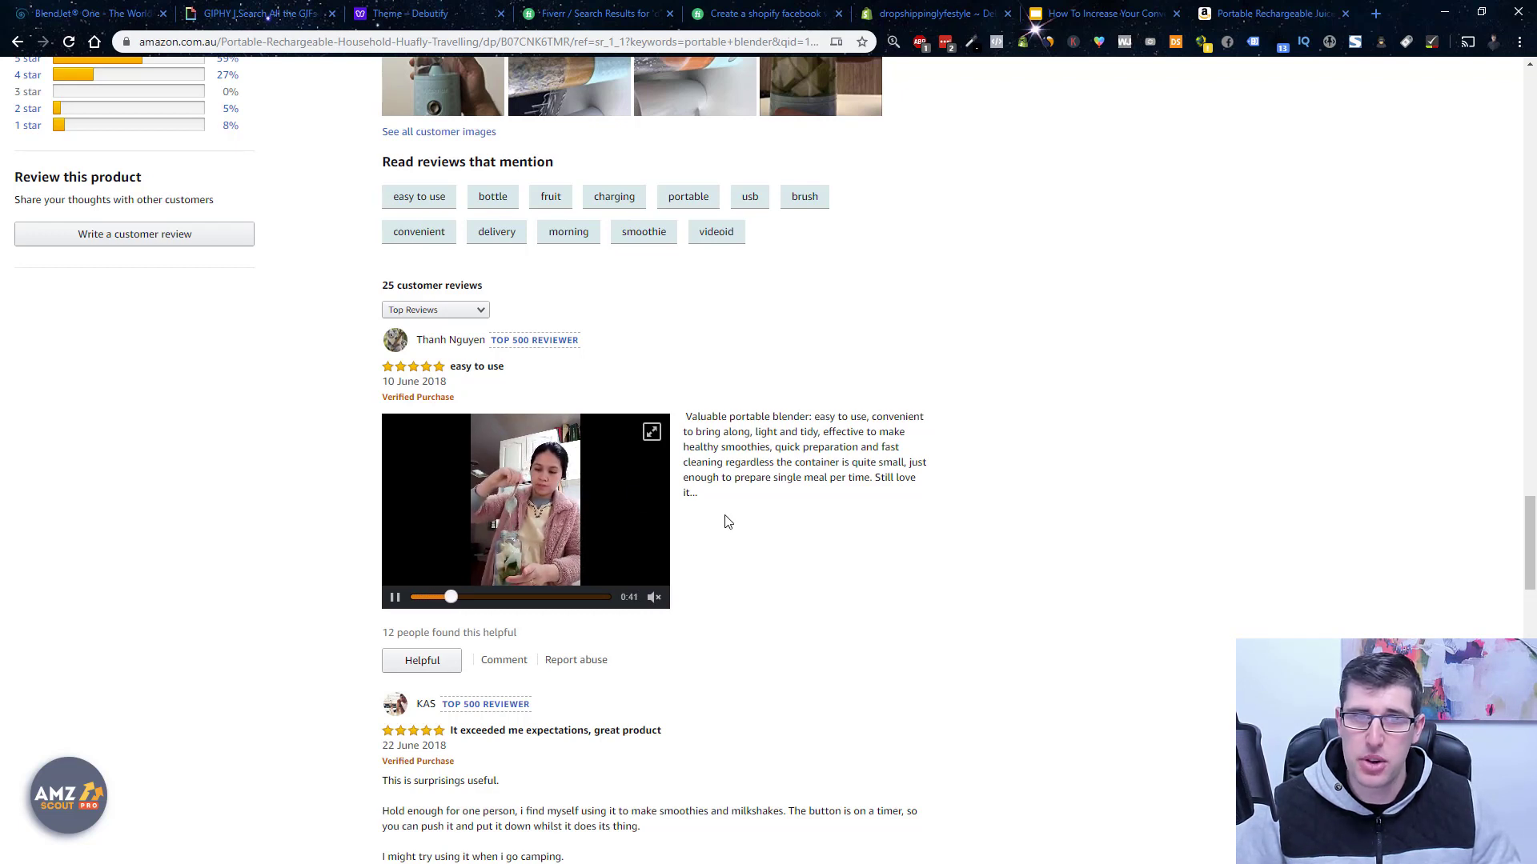
pyautogui.click(397, 599)
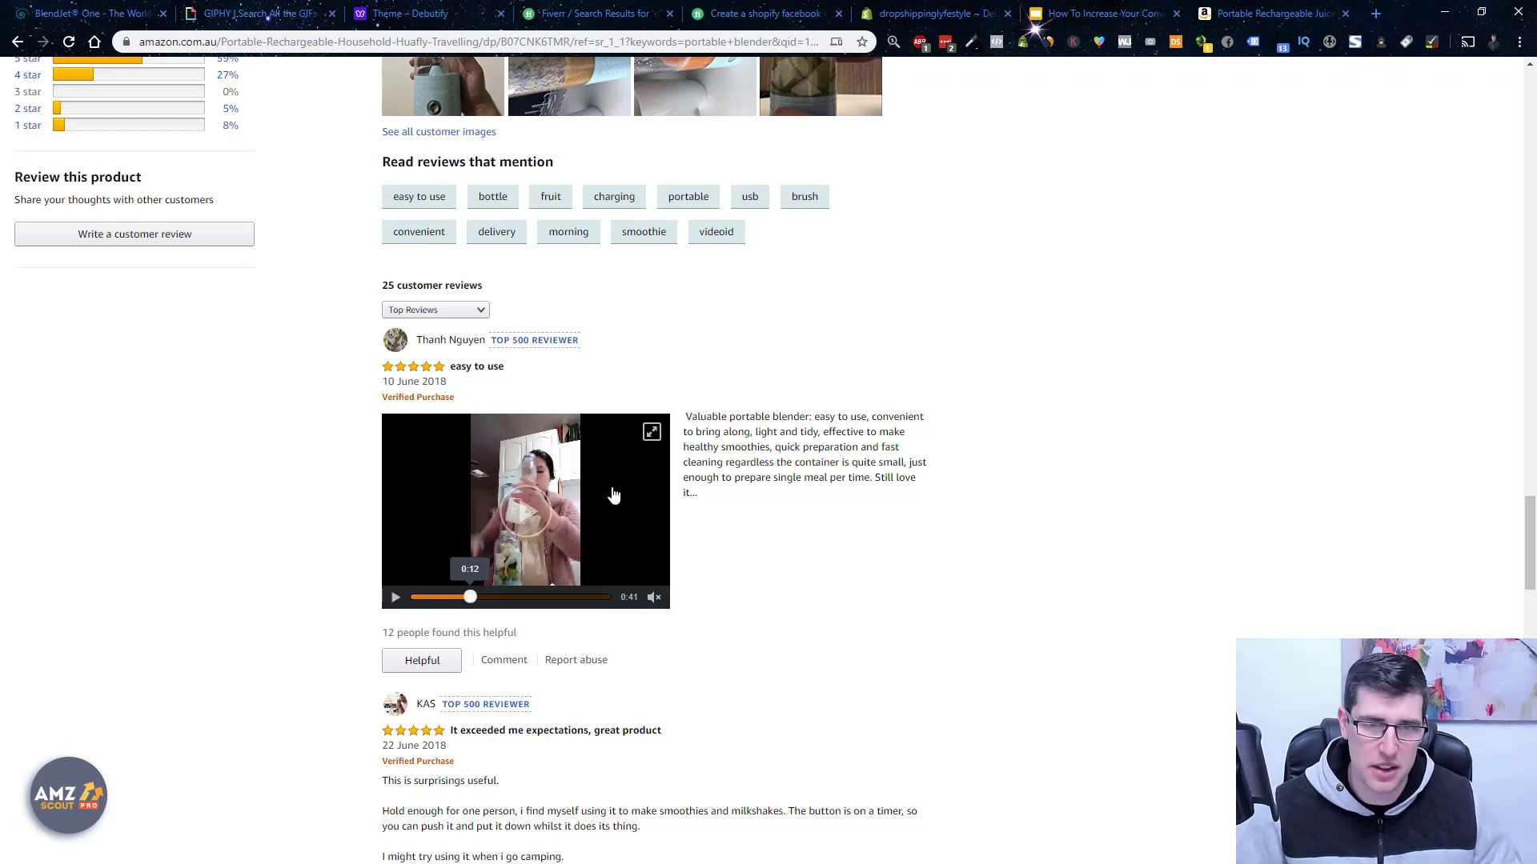
pyautogui.scroll(-3, 832, 507)
pyautogui.scroll(-2, 832, 507)
pyautogui.scroll(-3, 832, 504)
pyautogui.scroll(-5, 831, 496)
pyautogui.scroll(-3, 832, 490)
pyautogui.scroll(-2, 829, 491)
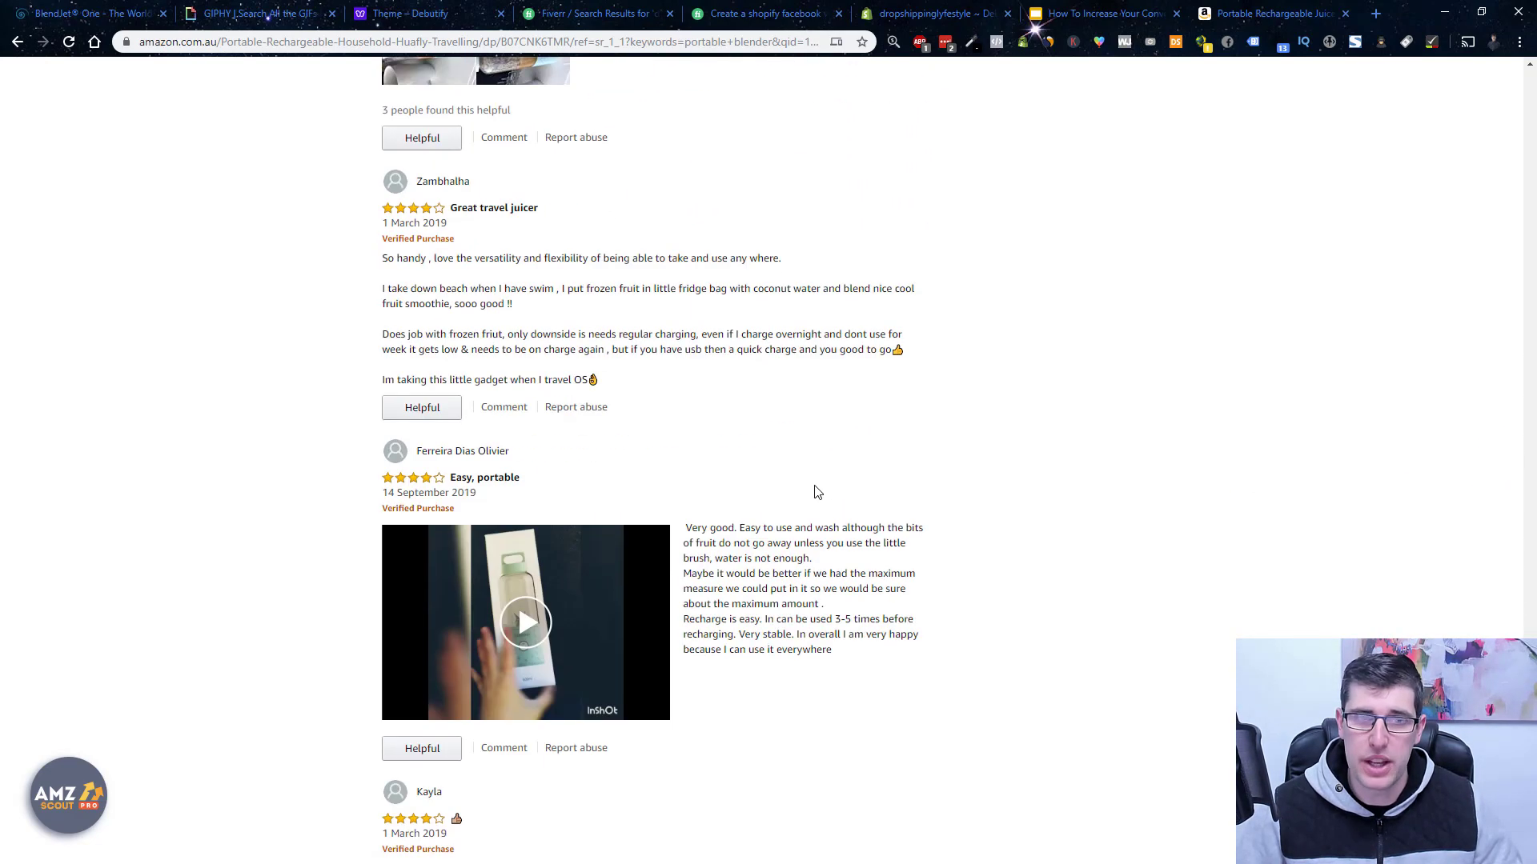
pyautogui.scroll(-2, 665, 593)
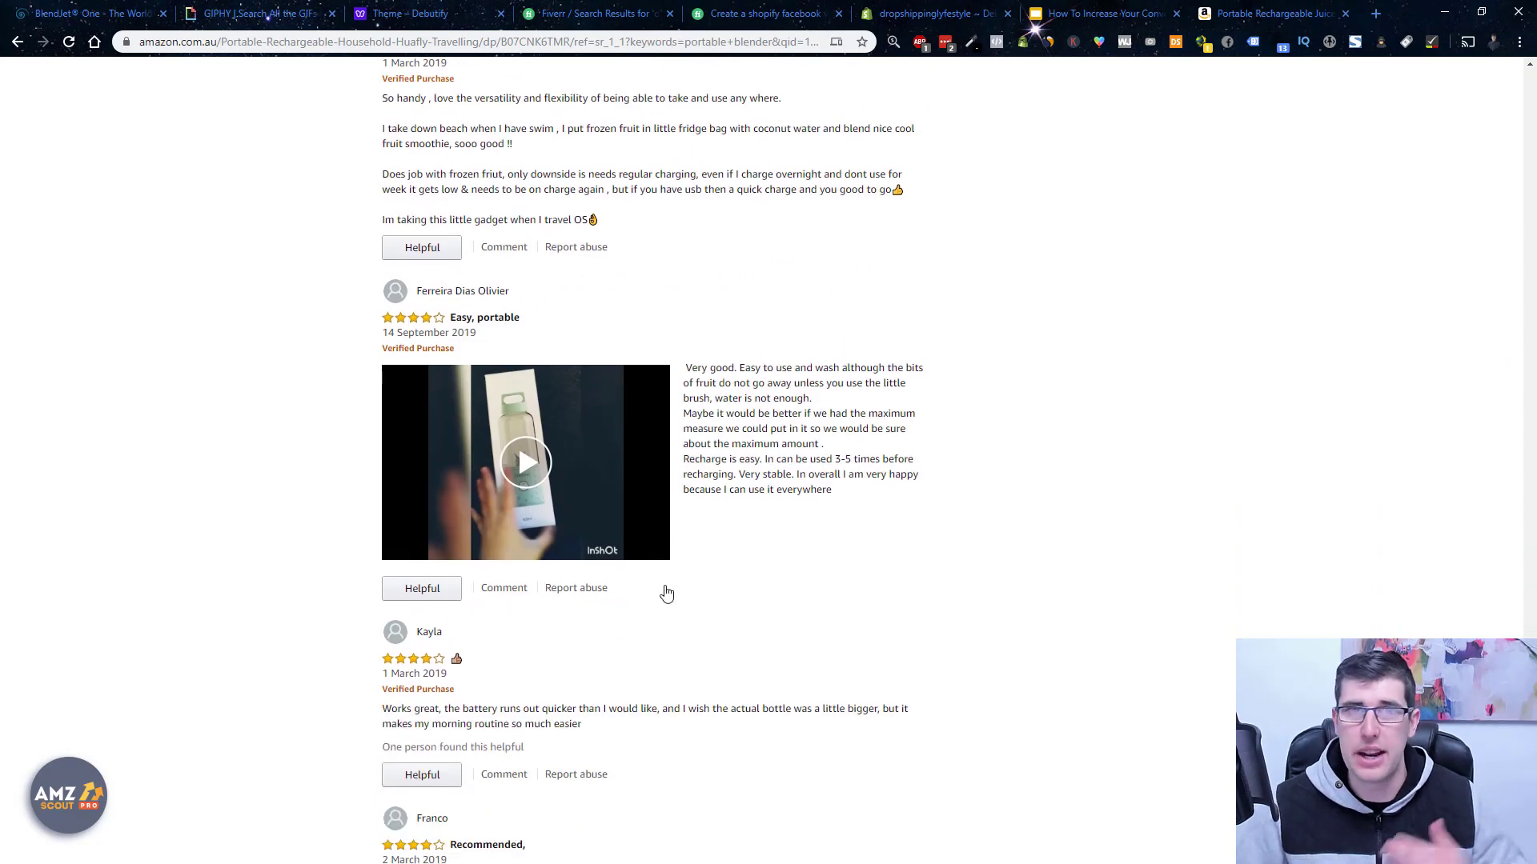
pyautogui.scroll(6, 666, 593)
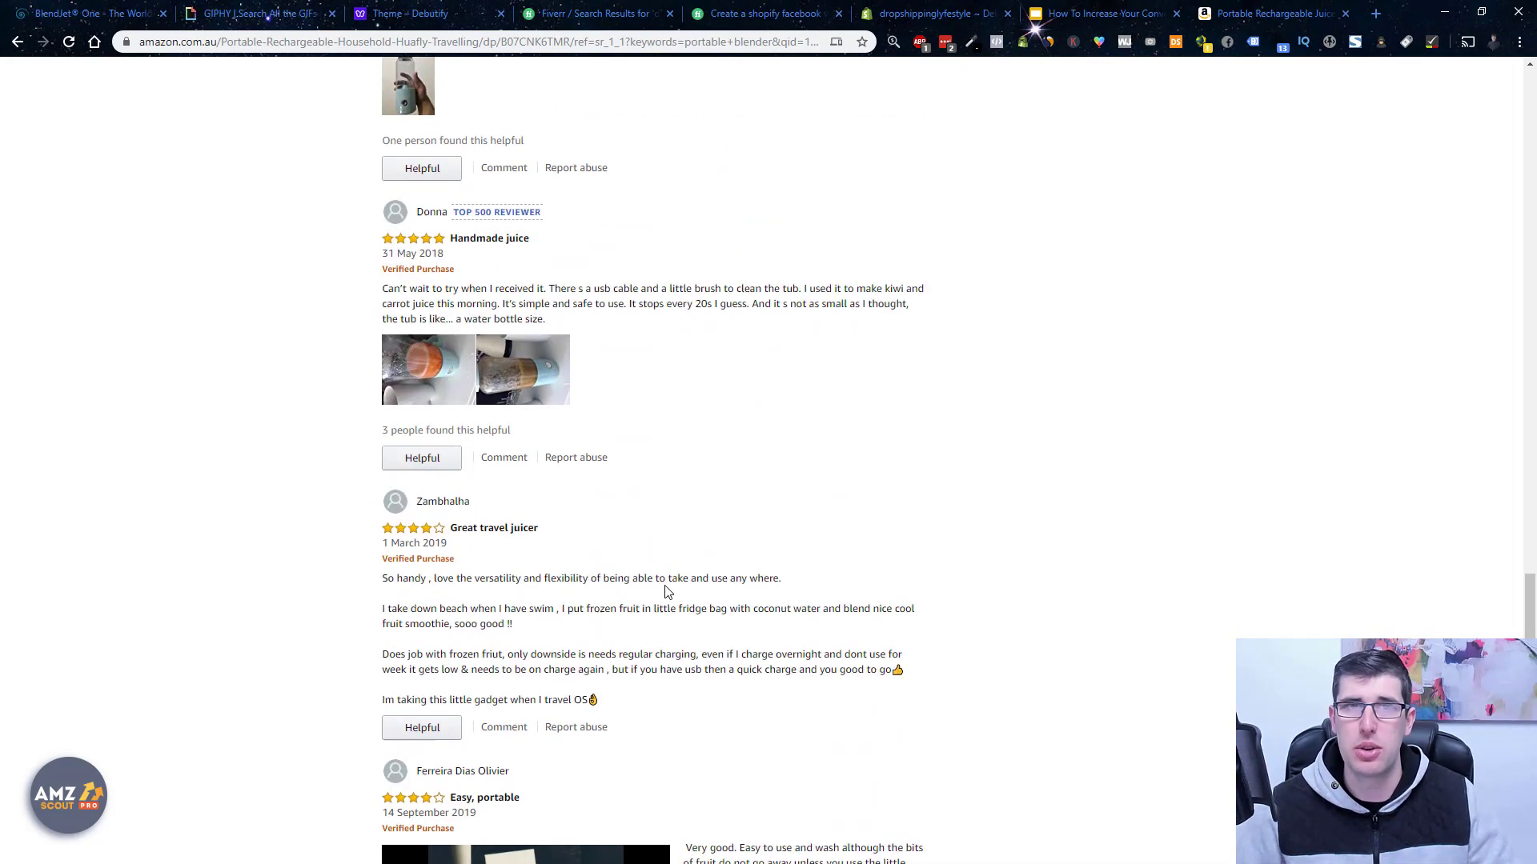
pyautogui.scroll(7, 666, 592)
pyautogui.scroll(6, 668, 593)
pyautogui.scroll(4, 667, 592)
pyautogui.scroll(7, 667, 592)
pyautogui.scroll(7, 667, 592)
pyautogui.scroll(5, 667, 592)
pyautogui.scroll(5, 667, 593)
pyautogui.scroll(6, 667, 592)
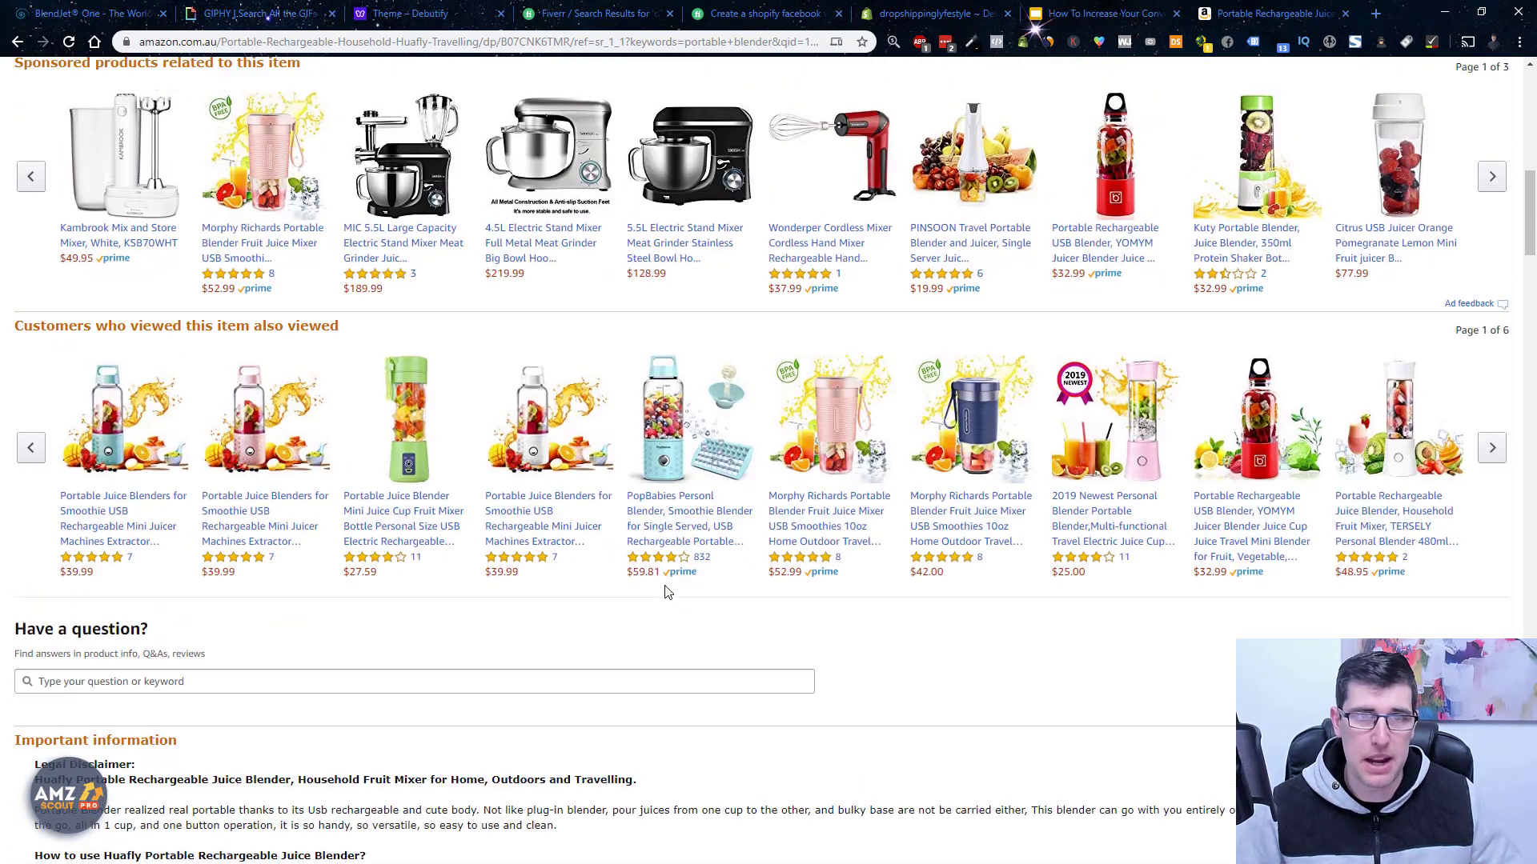
pyautogui.scroll(6, 667, 592)
pyautogui.scroll(6, 667, 592)
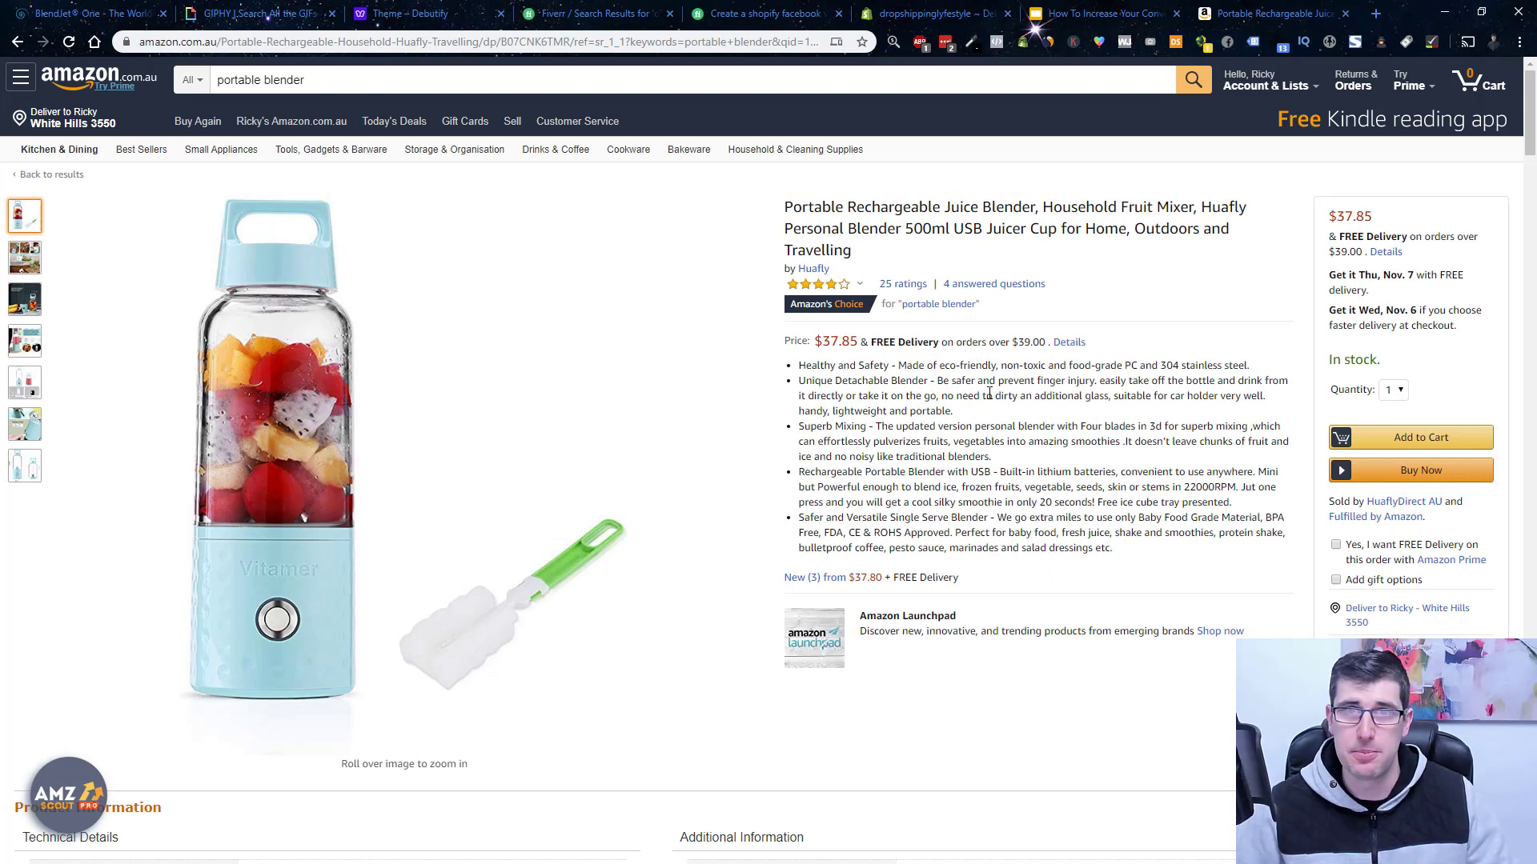
# Show slide 4 and highlight the 'show benefits first' and 'no homepage or shop' tips.
pyautogui.click(1097, 14)
pyautogui.click(111, 436)
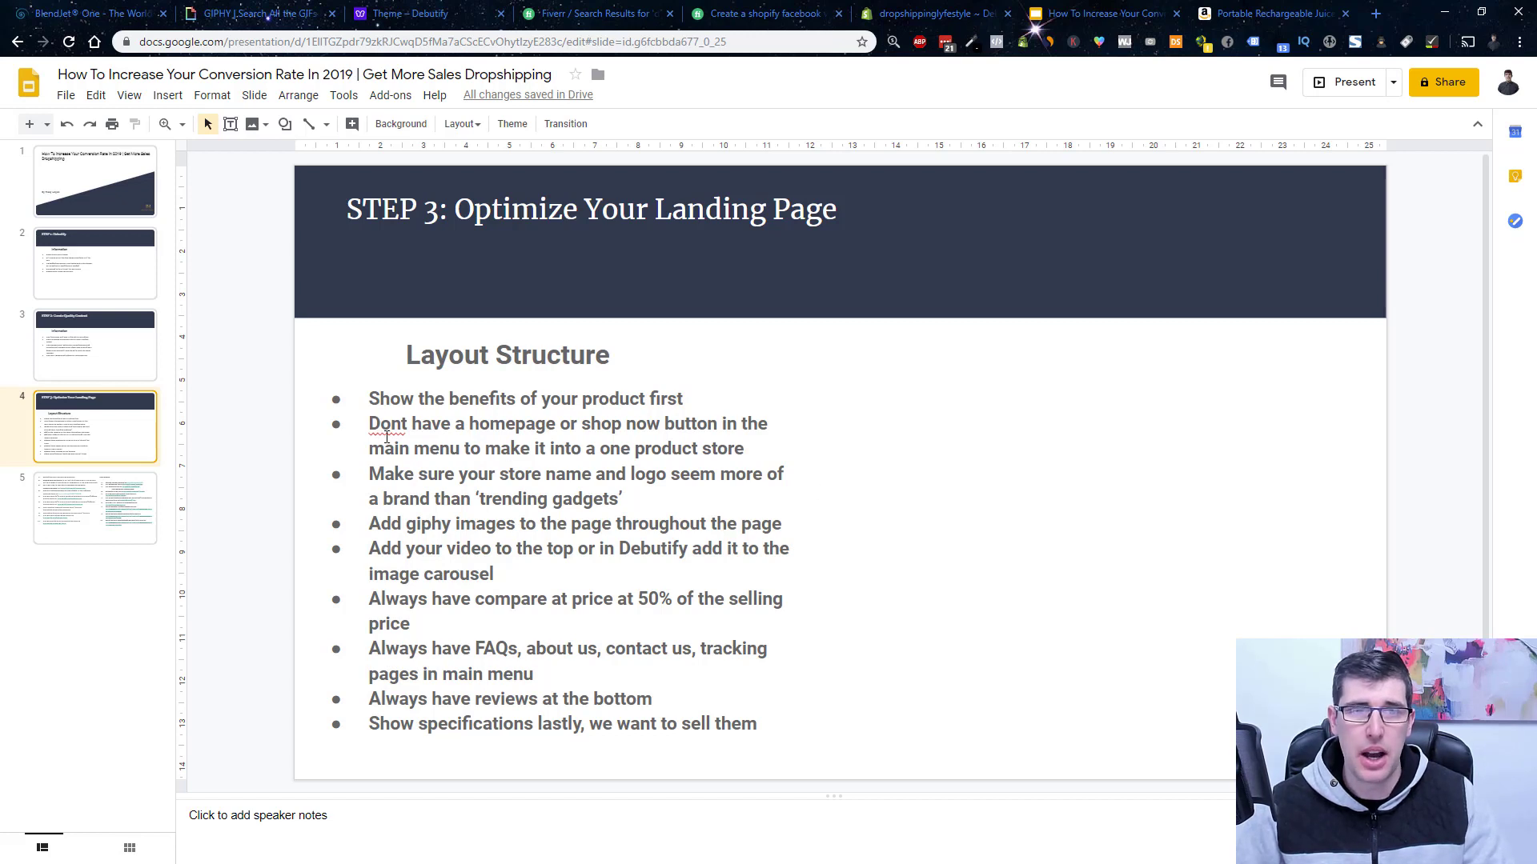
pyautogui.moveTo(379, 399); pyautogui.dragTo(595, 395)
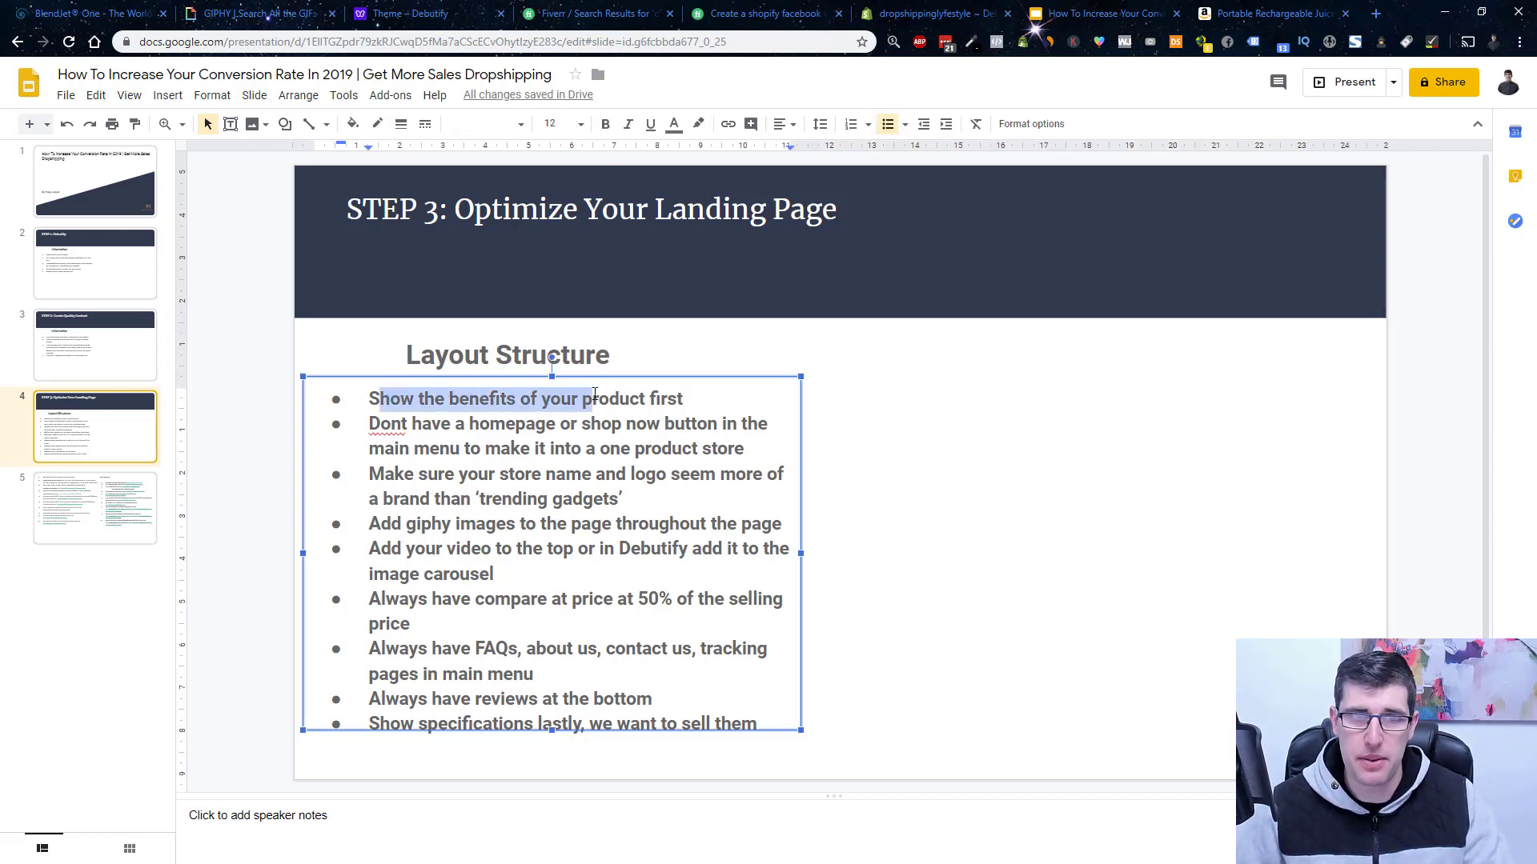
pyautogui.moveTo(392, 429); pyautogui.dragTo(625, 425)
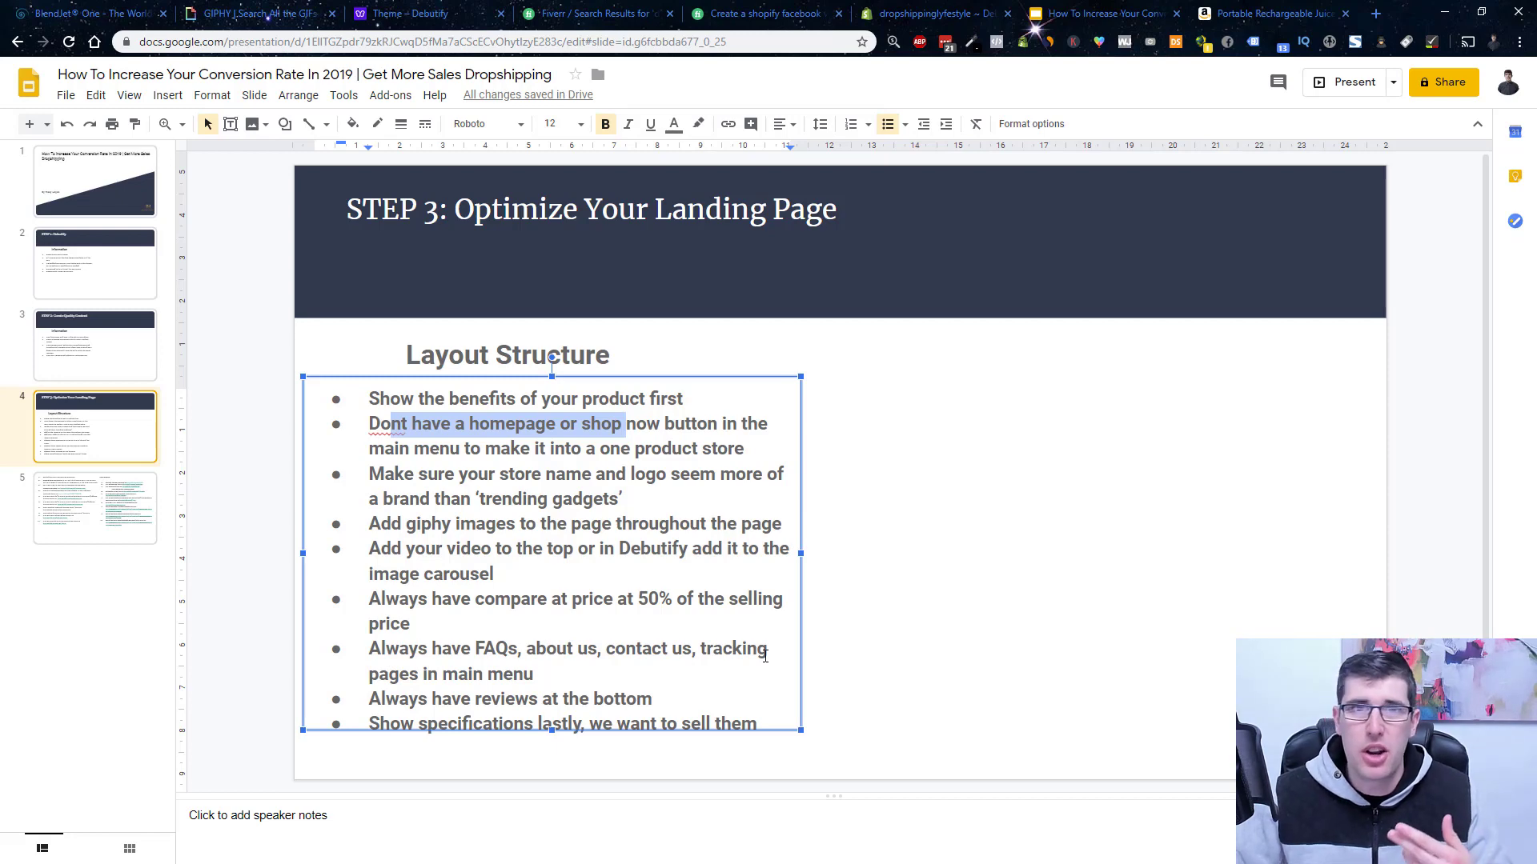
# Glance at Fiverr, then highlight the giphy, Debutify video and compare-at price tips on the slide.
pyautogui.click(592, 13)
pyautogui.scroll(2, 504, 147)
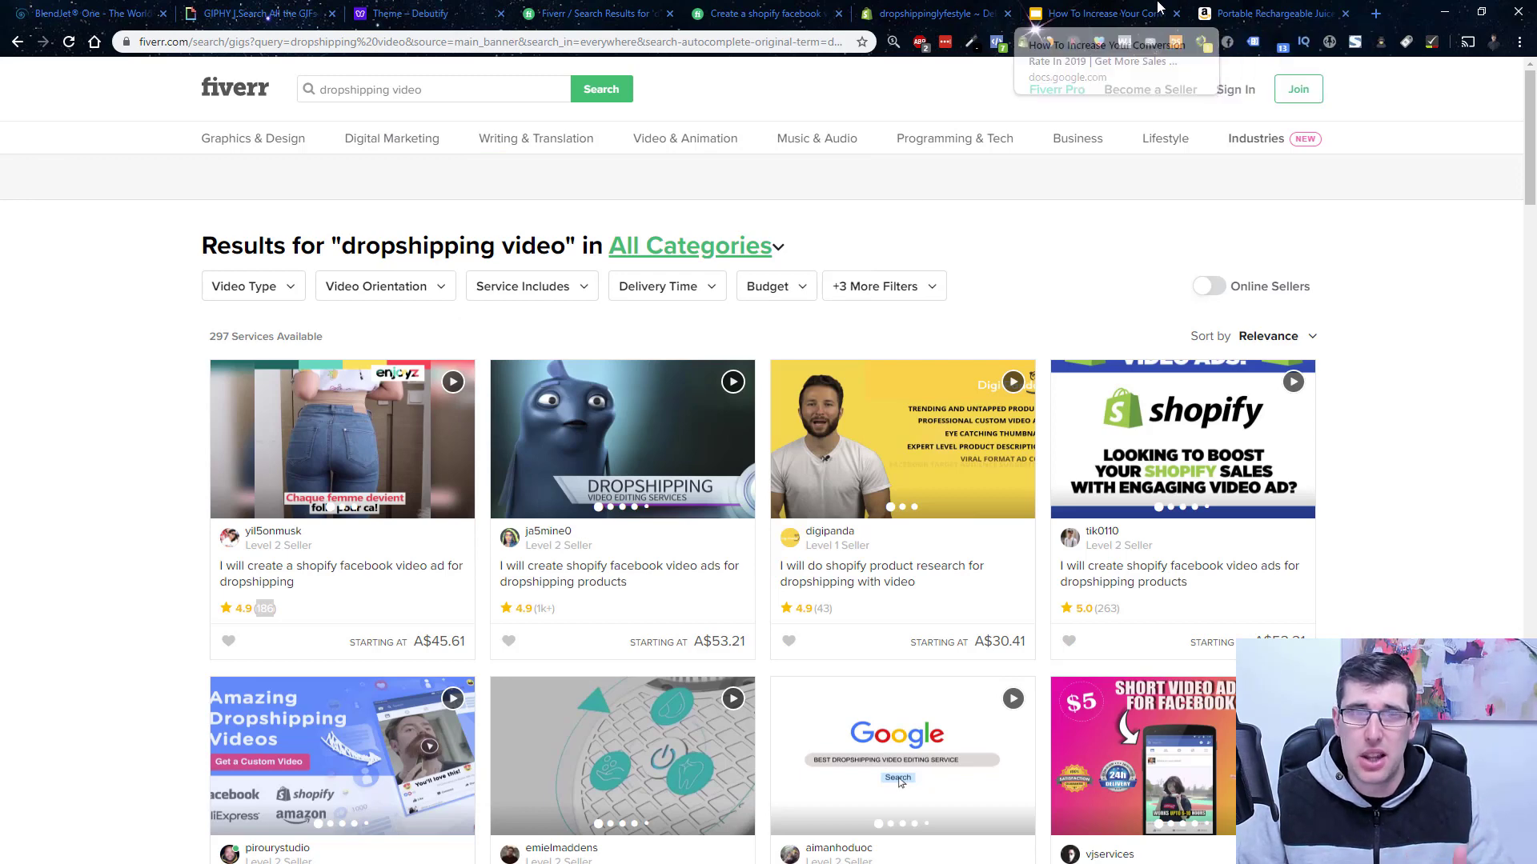
pyautogui.click(1100, 13)
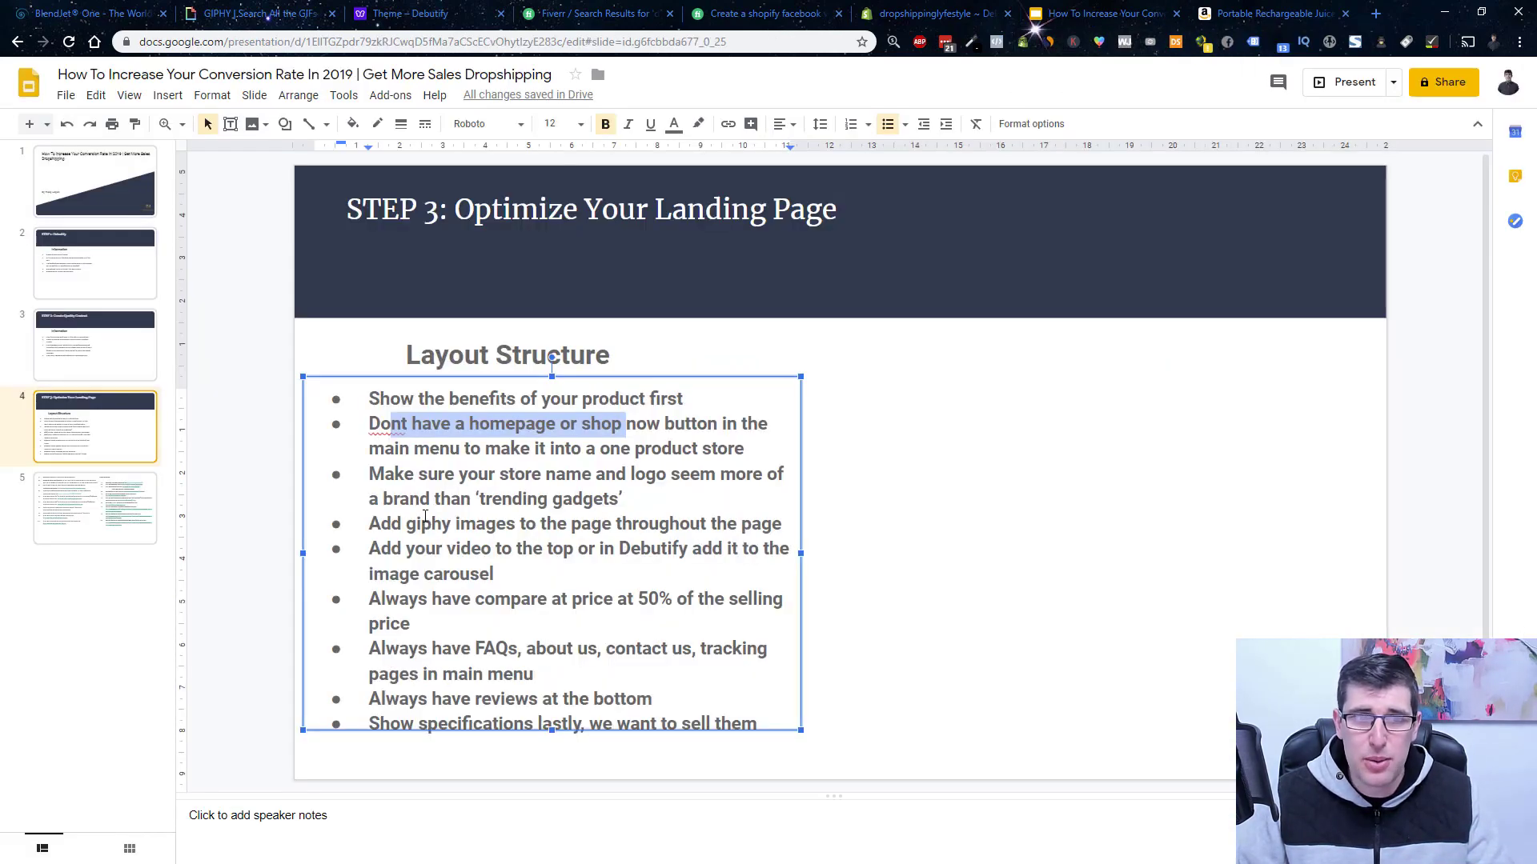
pyautogui.moveTo(404, 524); pyautogui.dragTo(581, 524)
pyautogui.moveTo(425, 549)
pyautogui.mouseDown()
pyautogui.moveTo(493, 574)
pyautogui.moveTo(629, 547)
pyautogui.mouseUp()
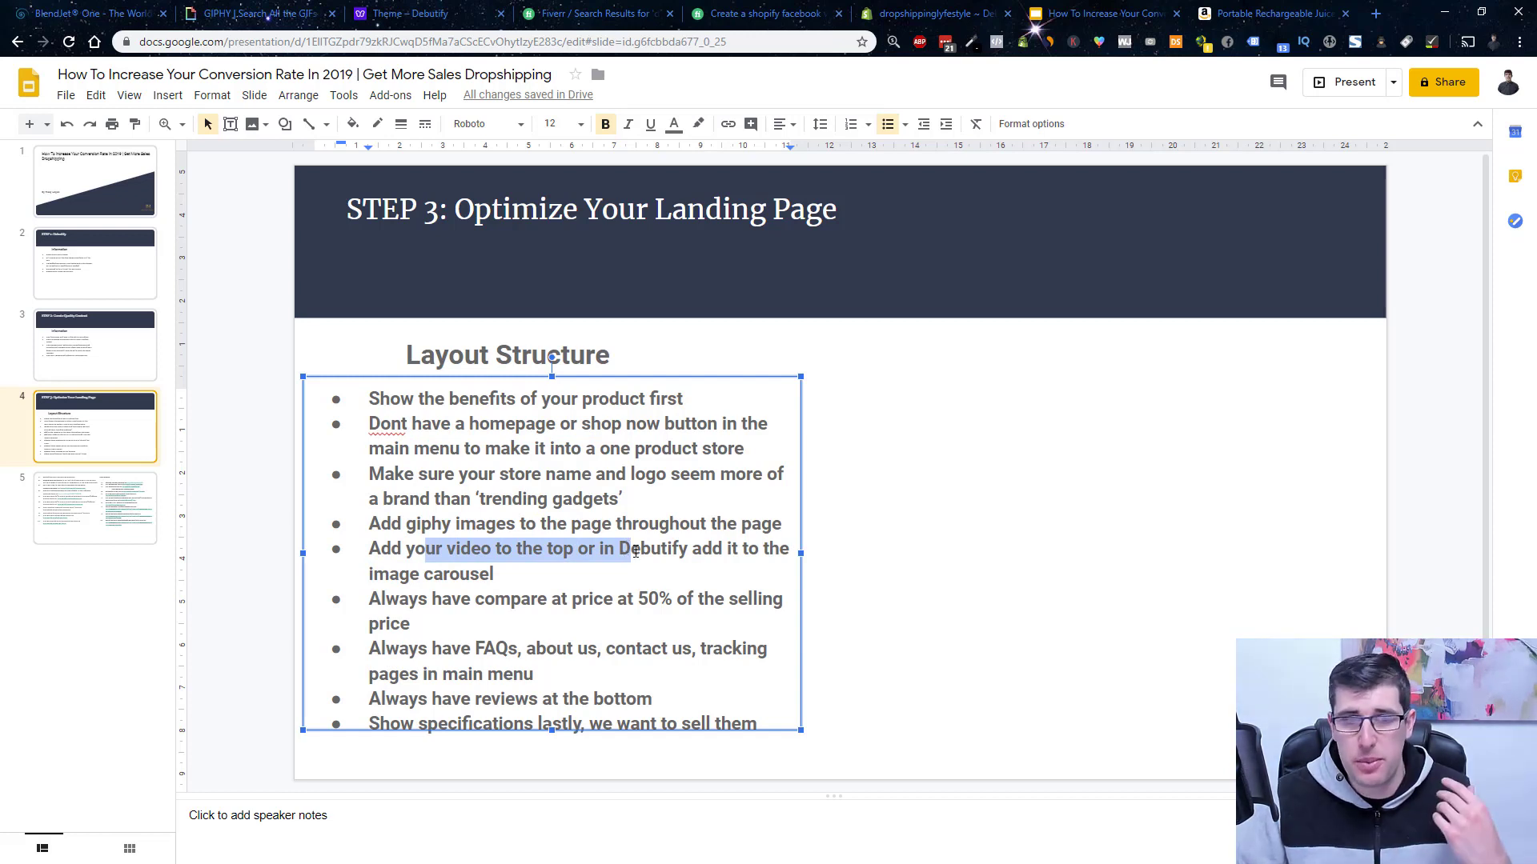
pyautogui.moveTo(688, 549); pyautogui.dragTo(621, 552)
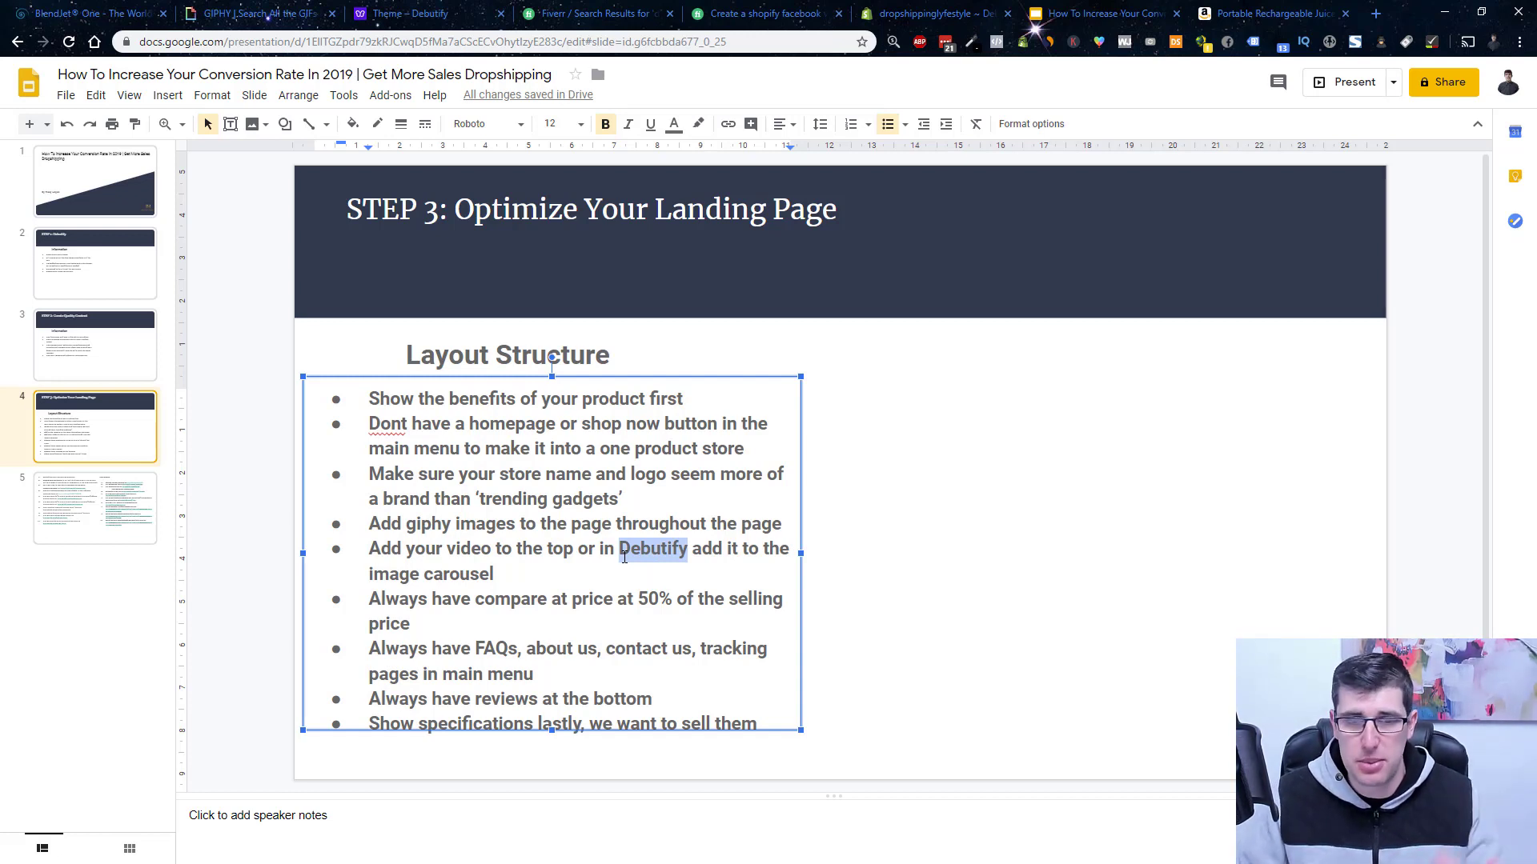
pyautogui.moveTo(413, 600); pyautogui.dragTo(643, 601)
# Highlight BlendJet One's crossed-out $118.95 AUD compare-at price beside $59.95 AUD.
pyautogui.click(49, 8)
pyautogui.scroll(3, 793, 331)
pyautogui.scroll(5, 793, 331)
pyautogui.moveTo(793, 332); pyautogui.dragTo(999, 334)
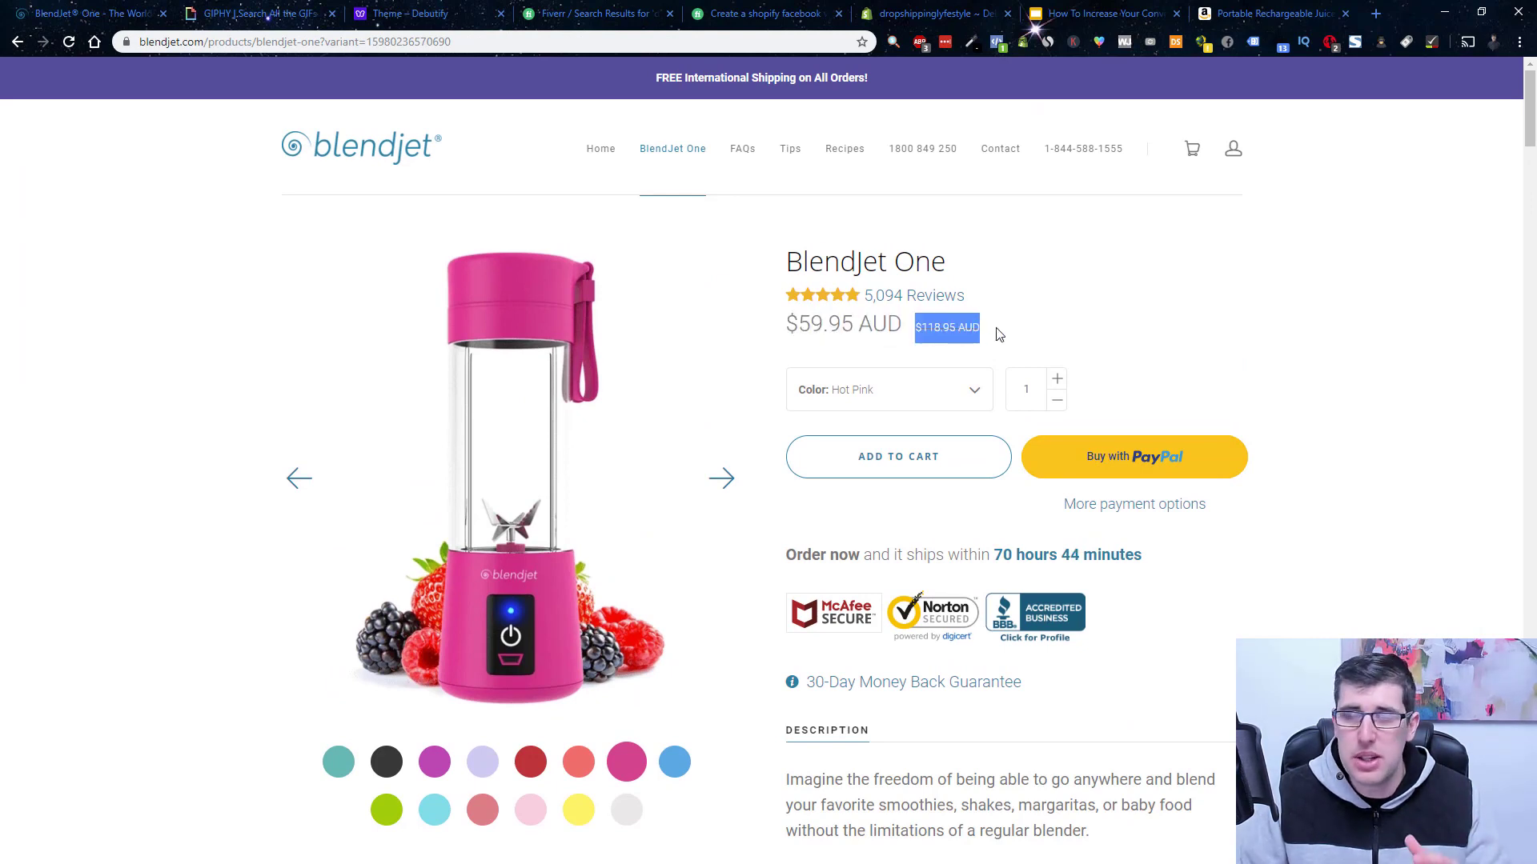
pyautogui.click(1048, 41)
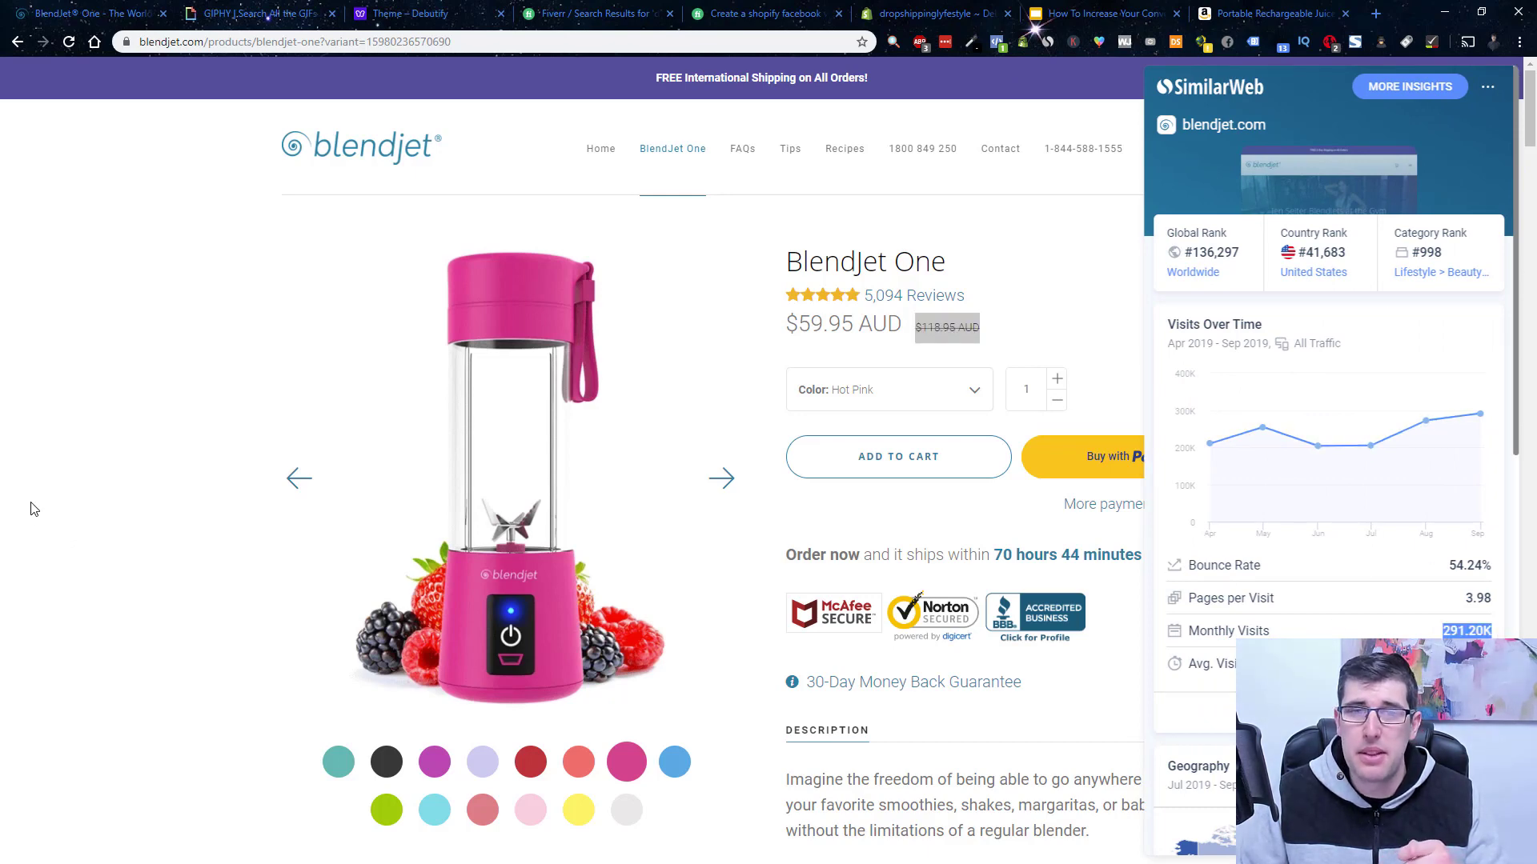
pyautogui.click(3, 440)
pyautogui.click(1101, 14)
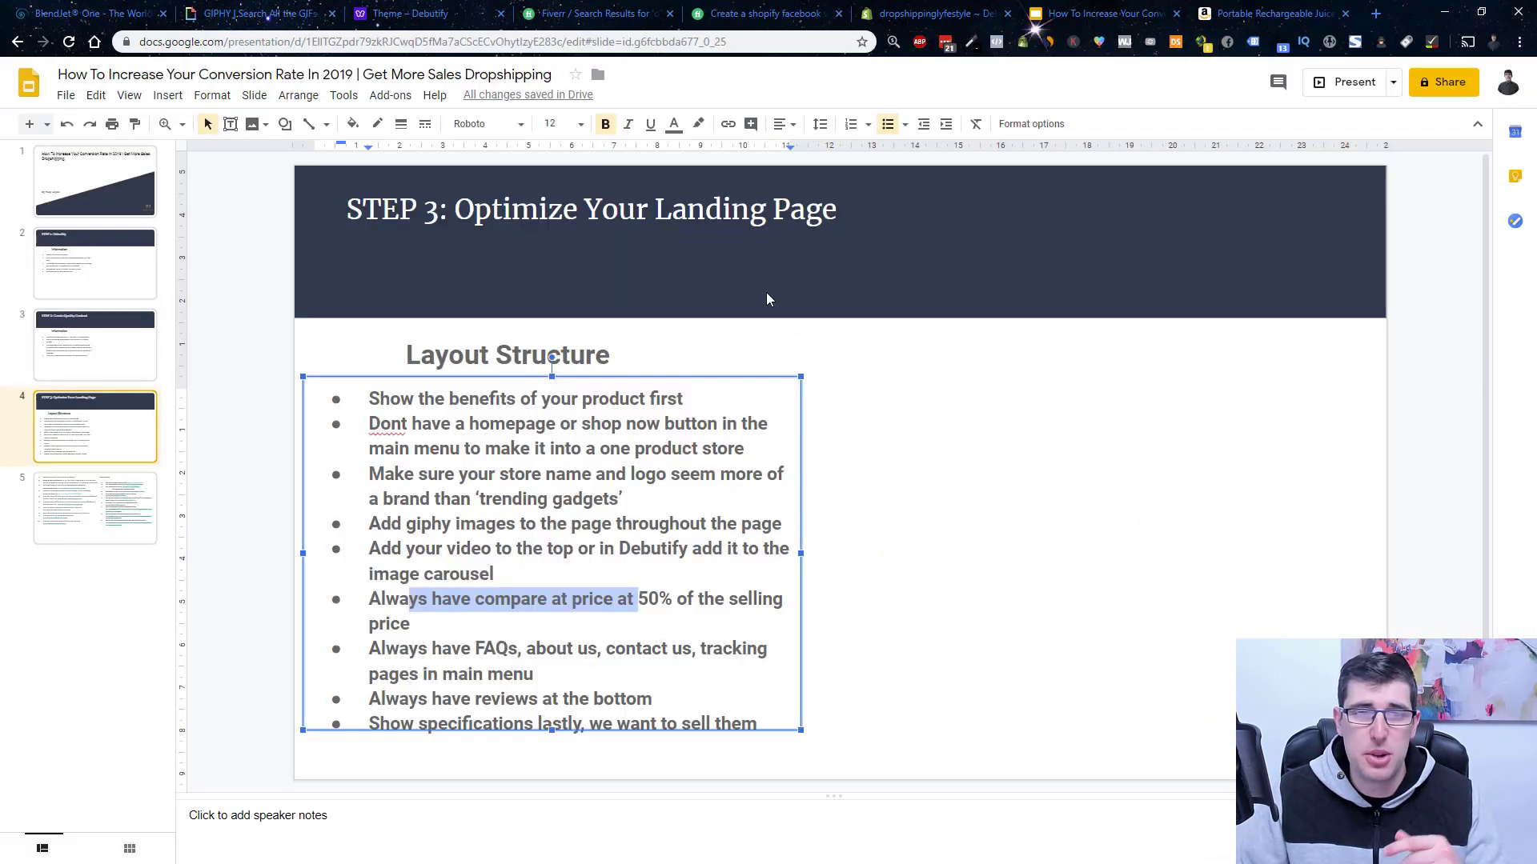
pyautogui.moveTo(395, 649); pyautogui.dragTo(525, 650)
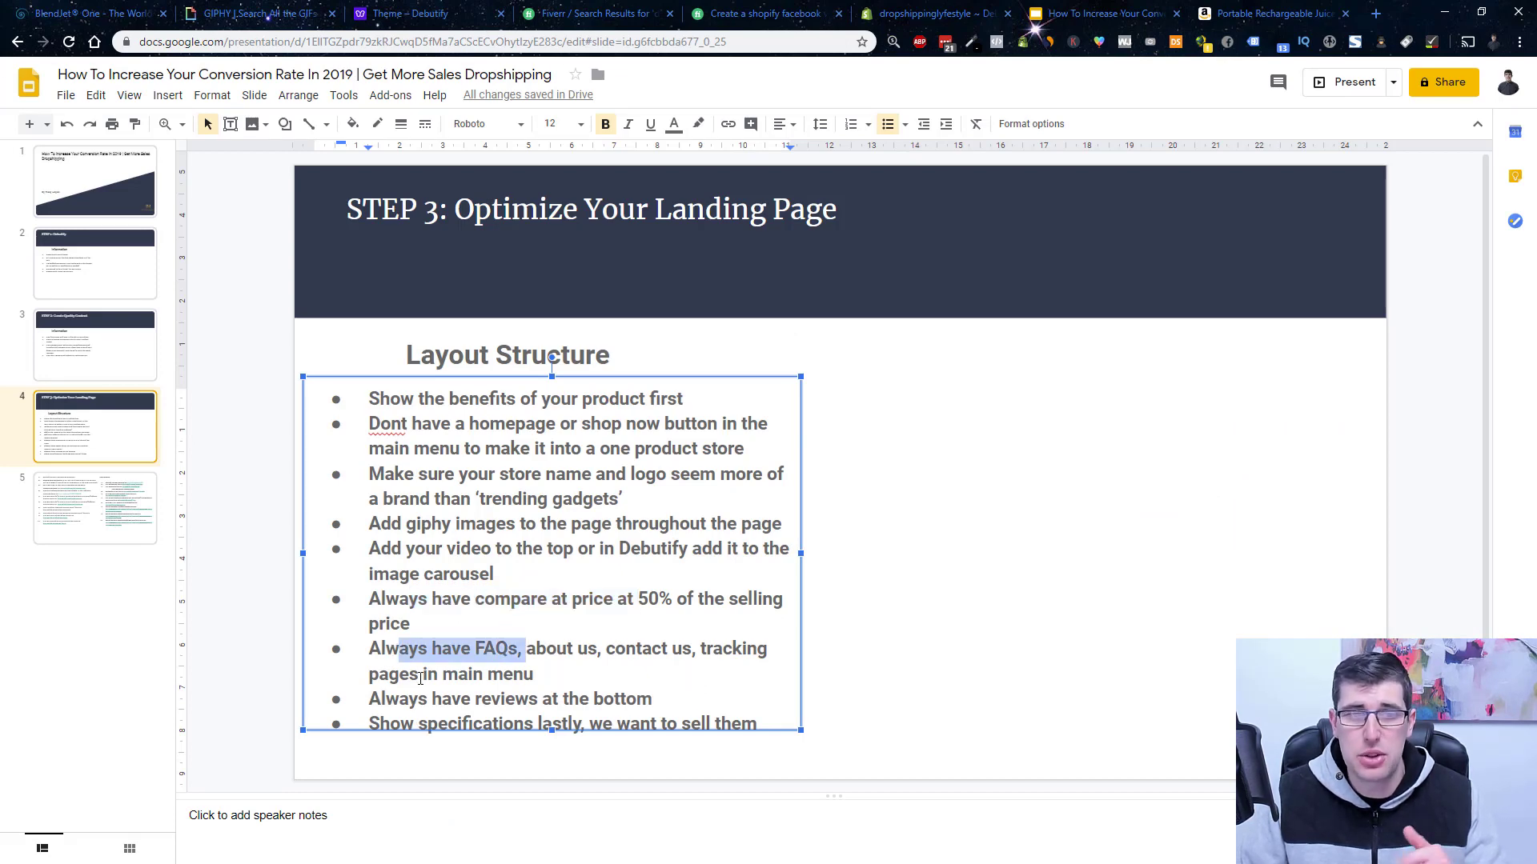
pyautogui.click(88, 13)
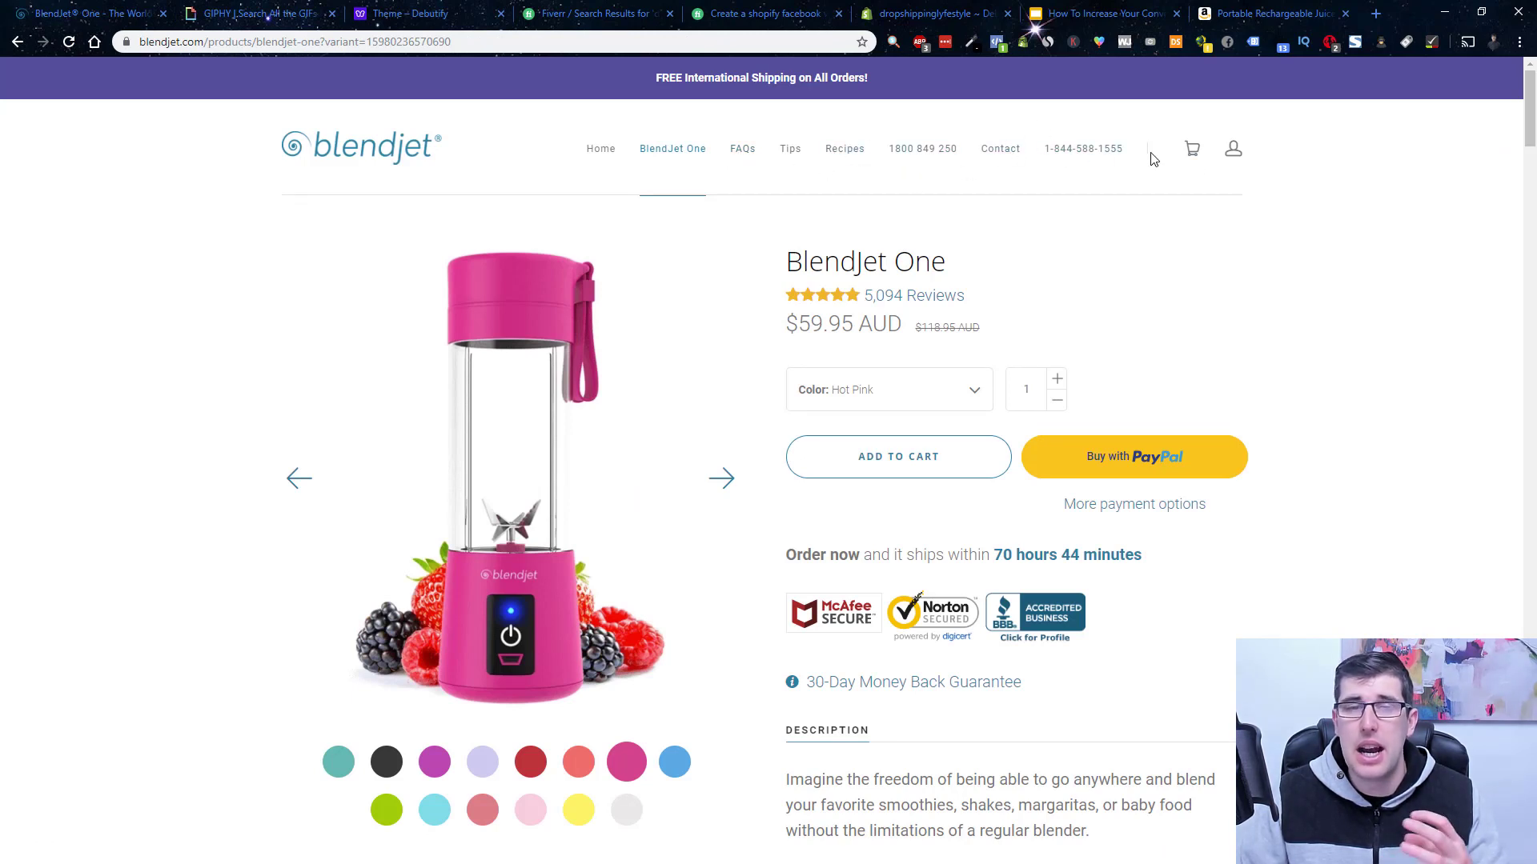
pyautogui.scroll(-1, 1310, 309)
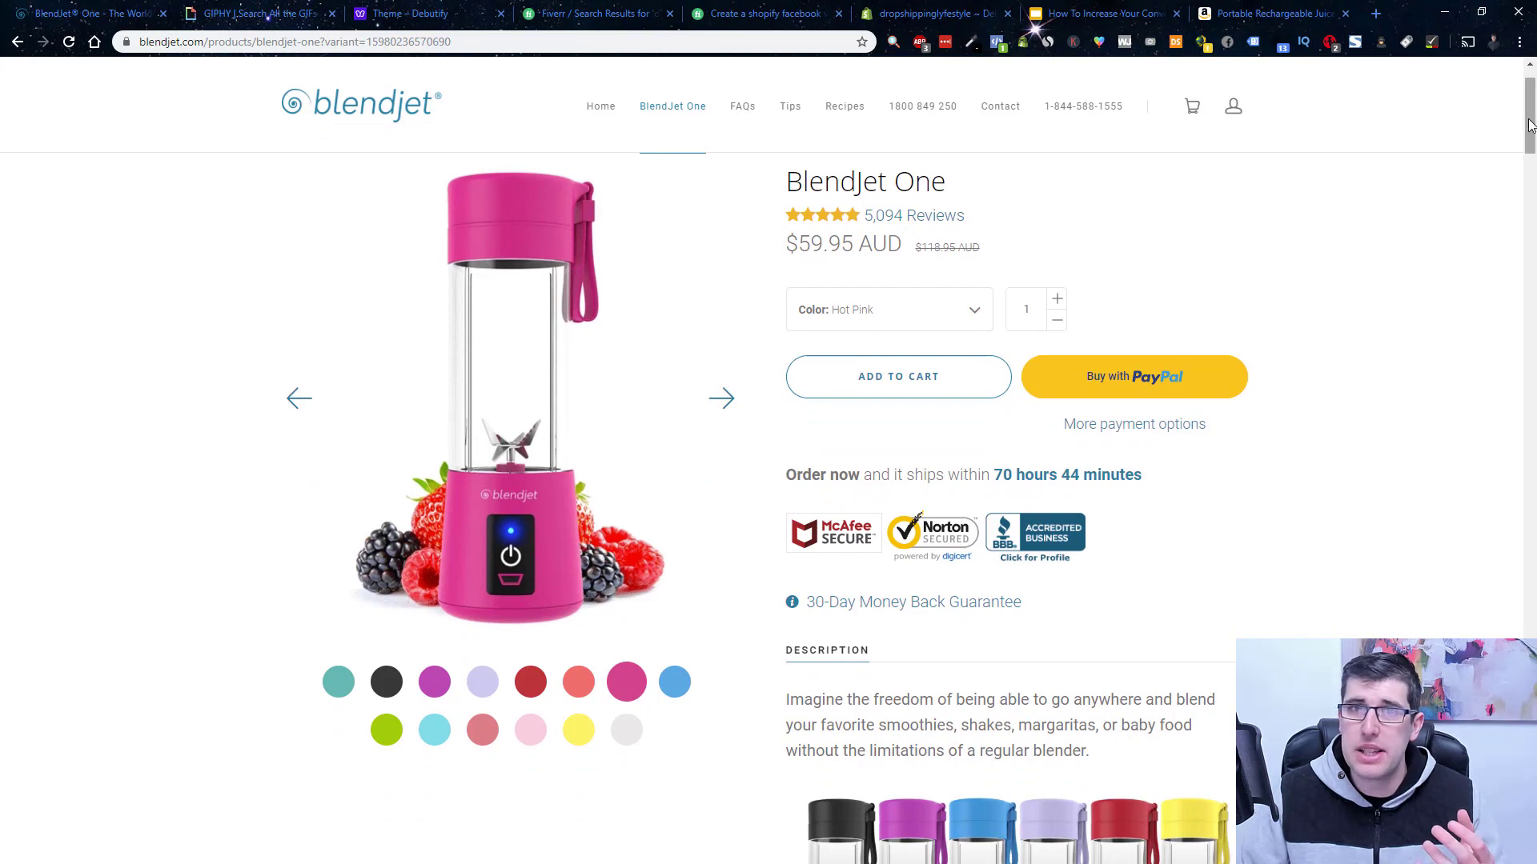
pyautogui.moveTo(1530, 124); pyautogui.dragTo(1530, 849)
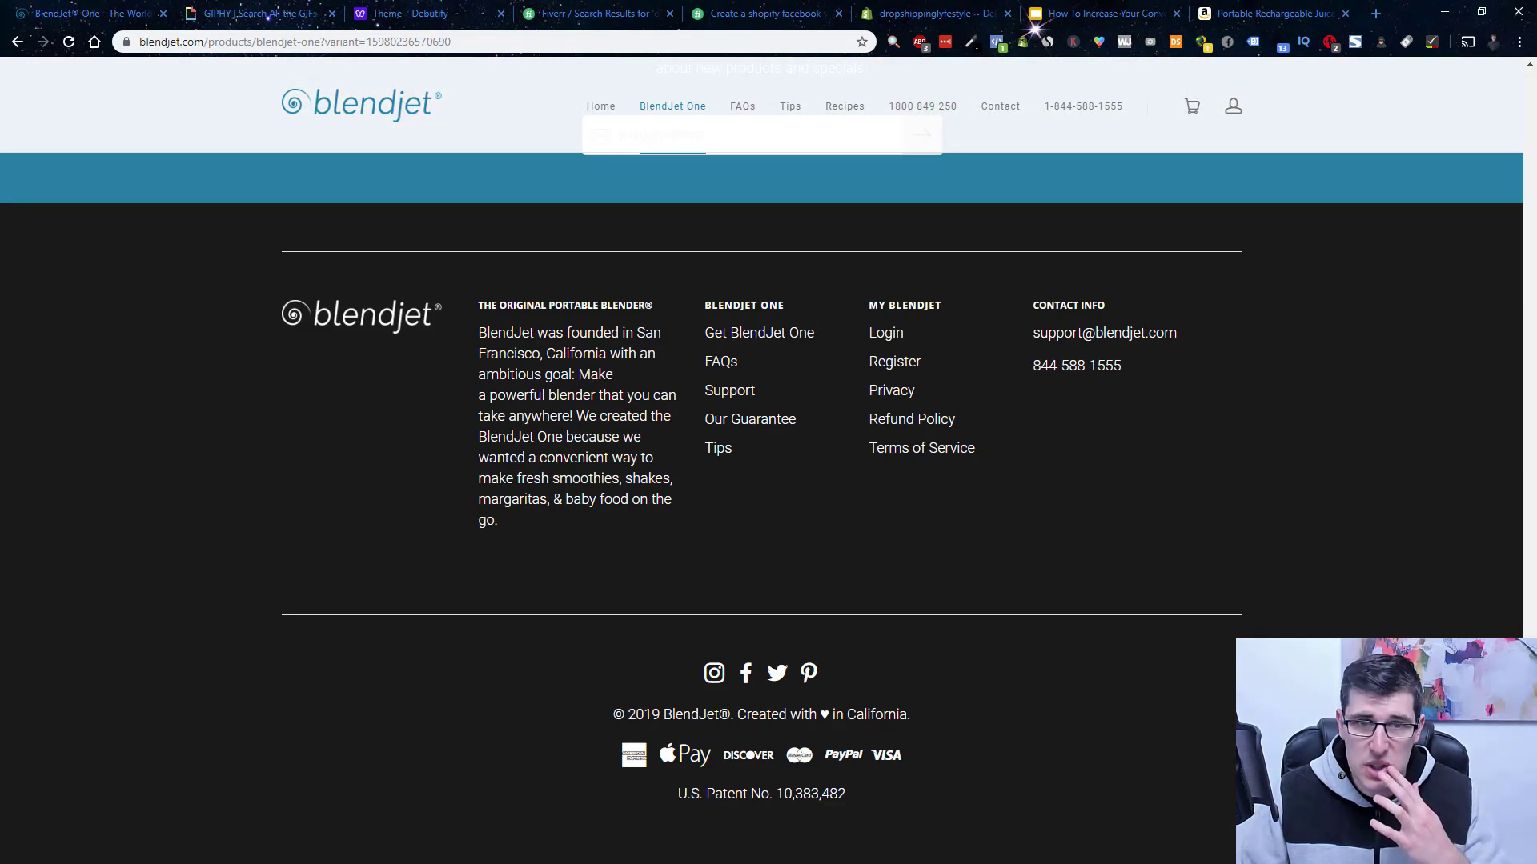
pyautogui.scroll(1, 761, 475)
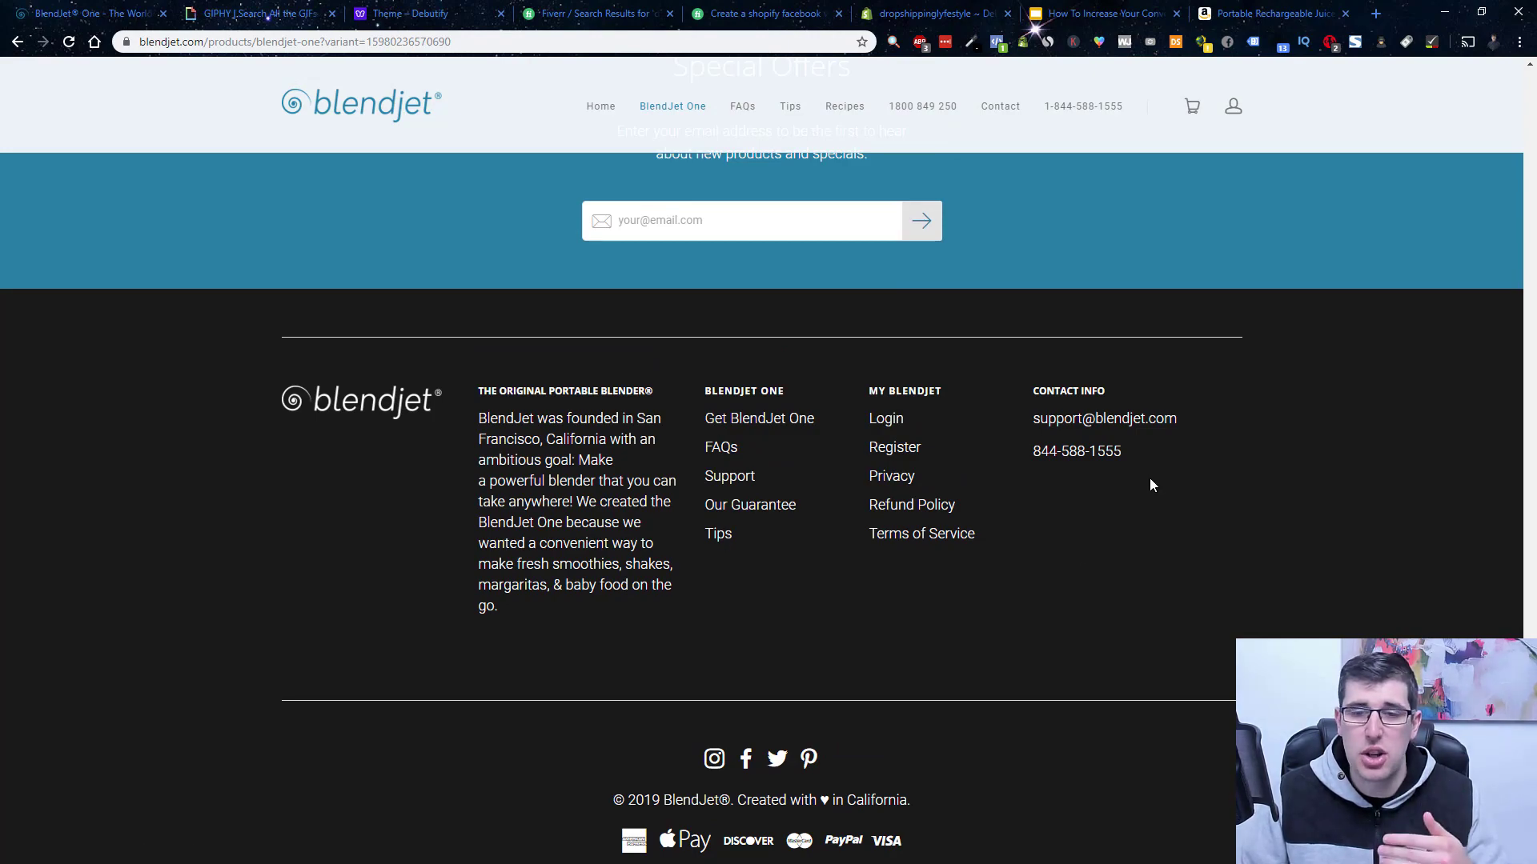
pyautogui.scroll(2, 1012, 466)
pyautogui.scroll(4, 1012, 466)
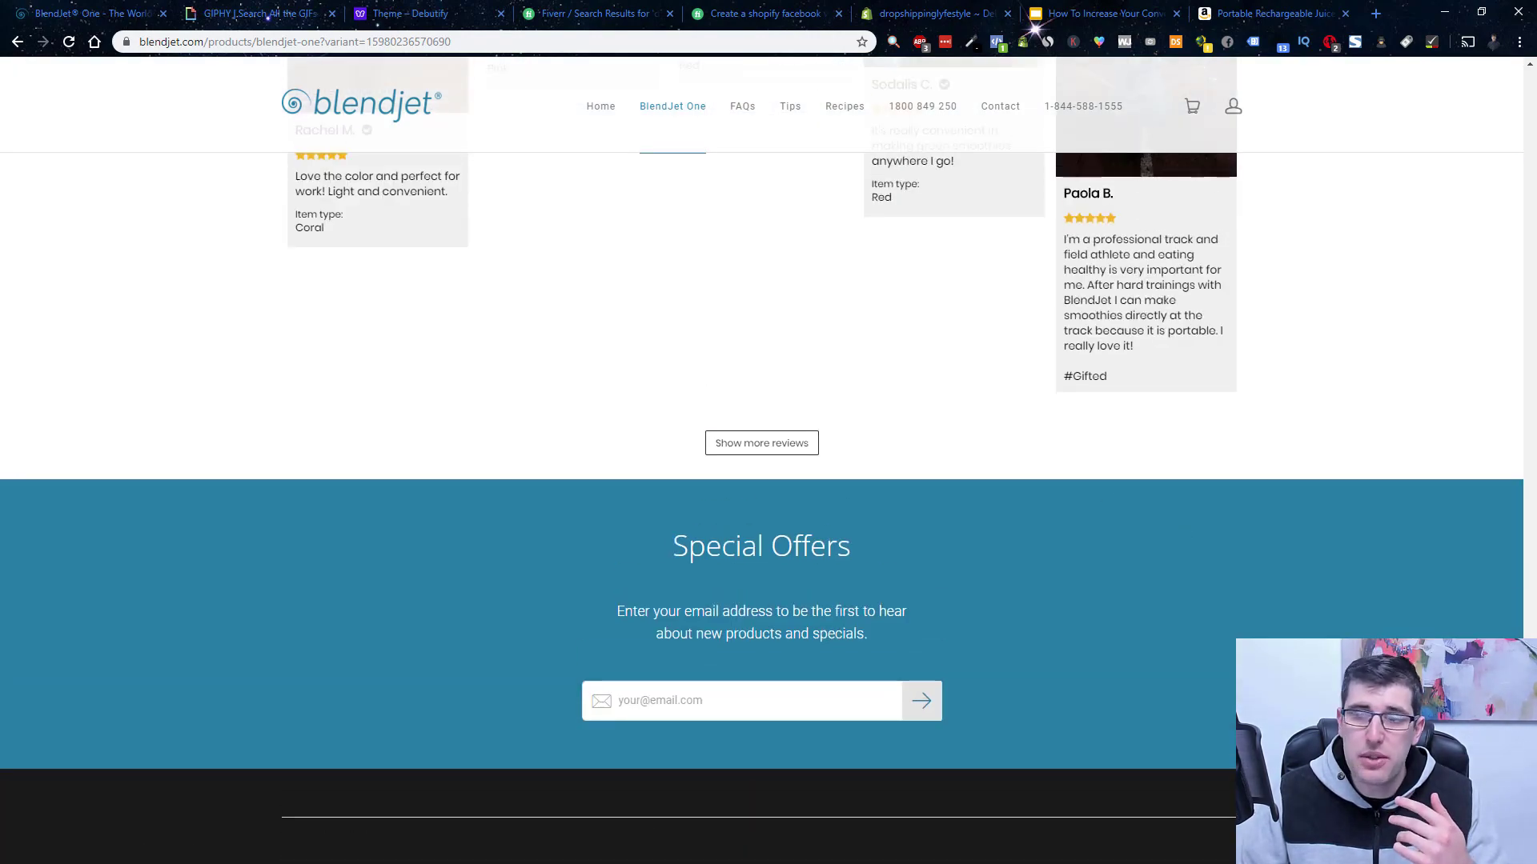
pyautogui.scroll(10, 1499, 521)
pyautogui.scroll(10, 1486, 250)
pyautogui.scroll(5, 1493, 102)
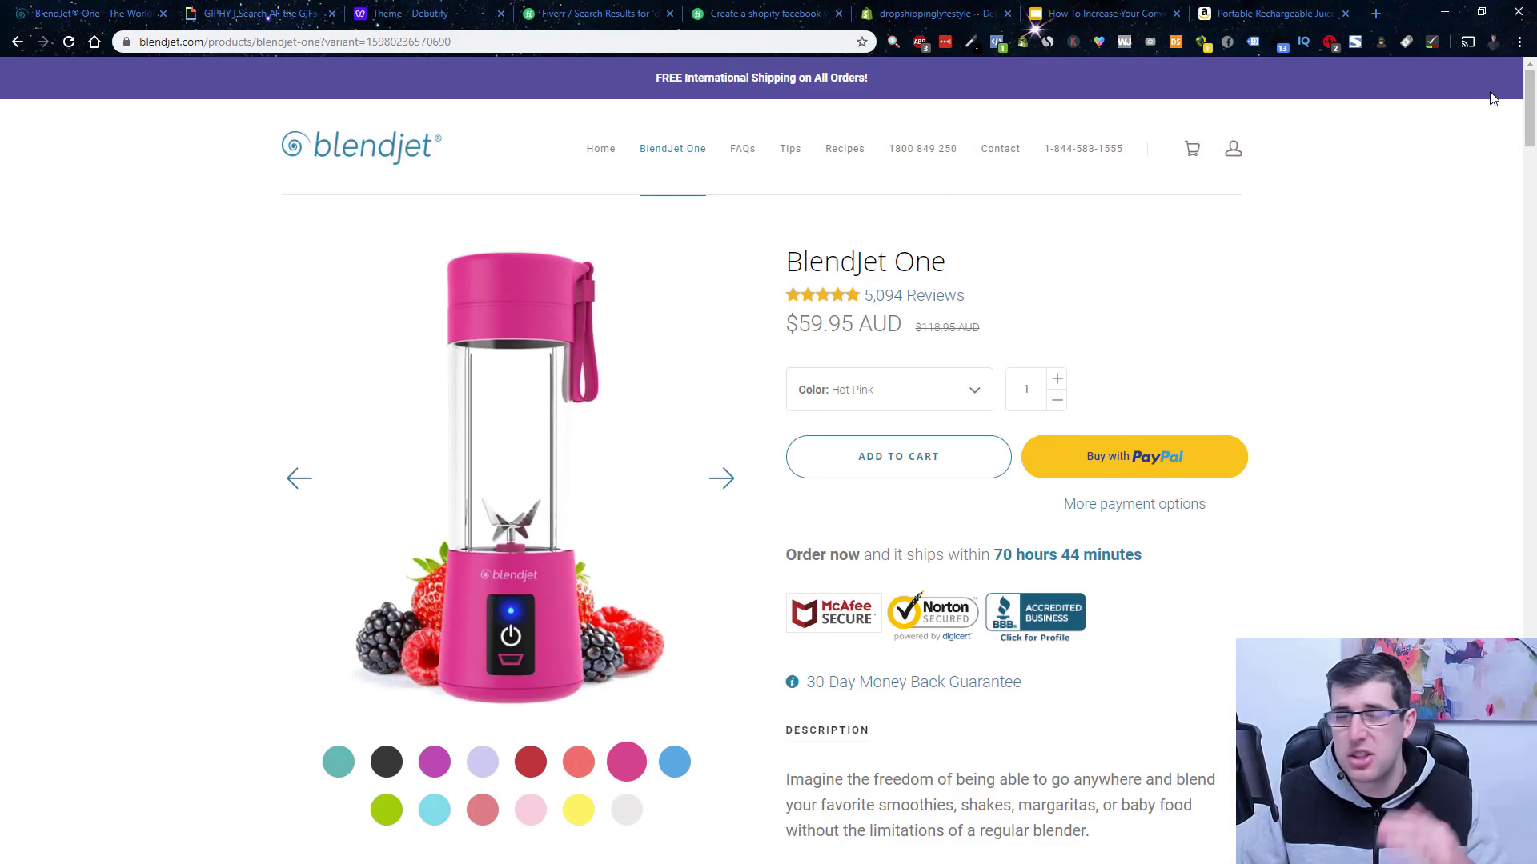
pyautogui.click(1101, 13)
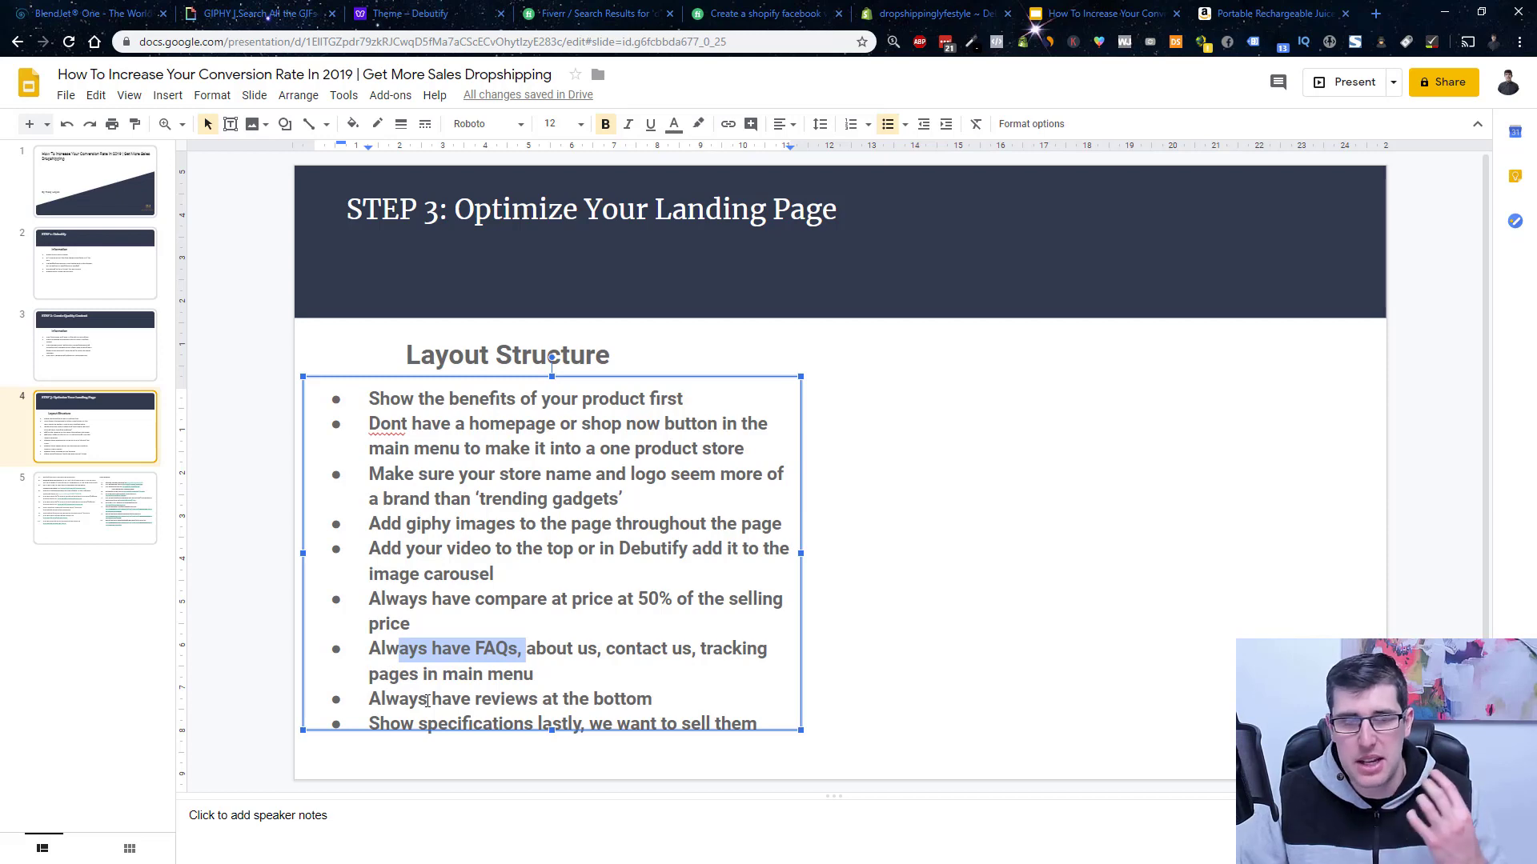
pyautogui.click(401, 723)
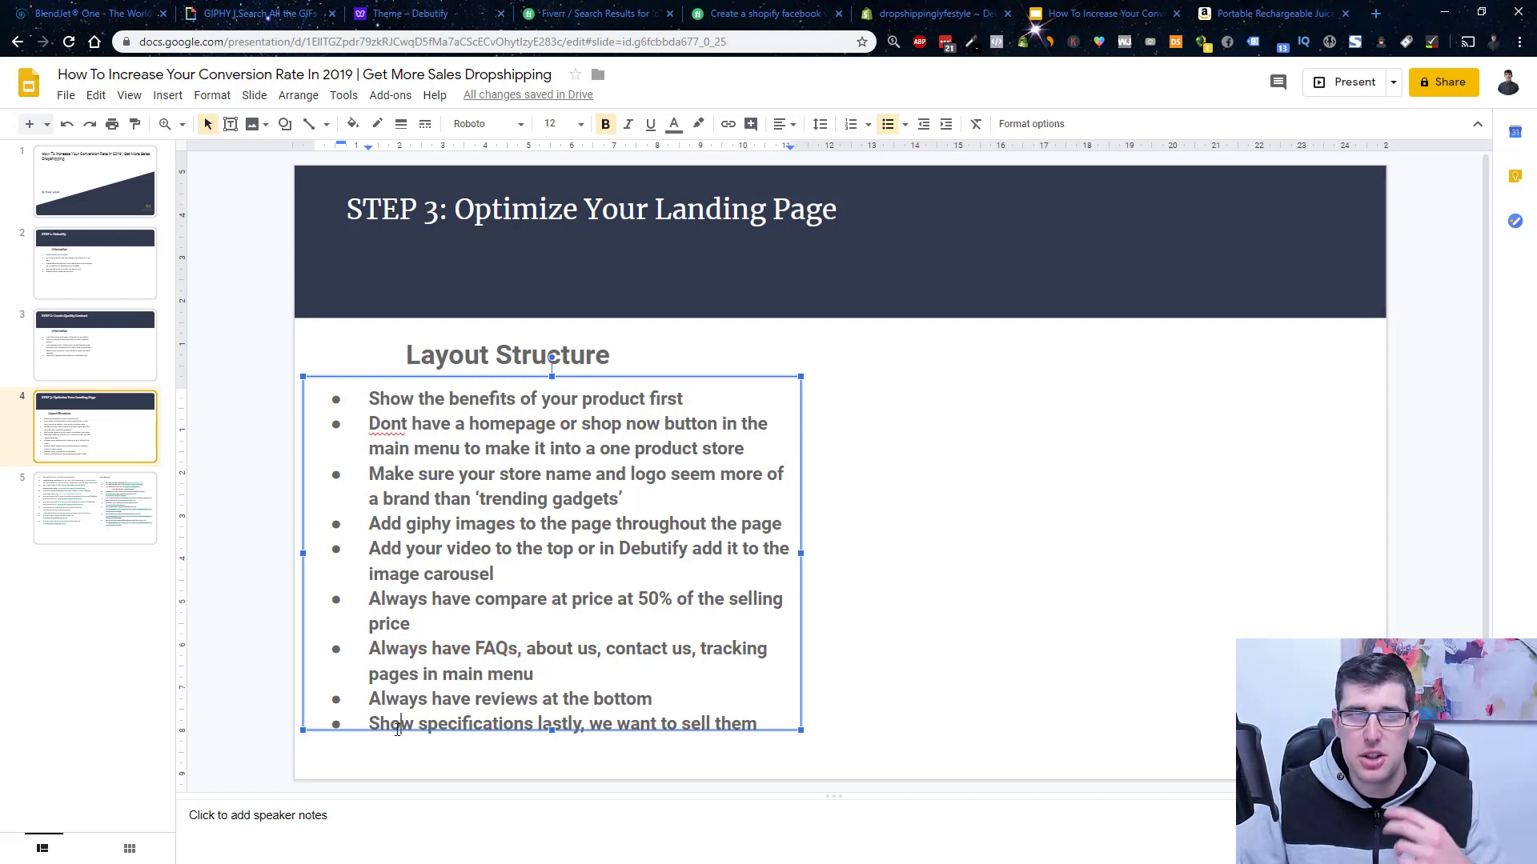
# Scroll the BlendJet product page to its Technical Specifications section.
pyautogui.click(77, 6)
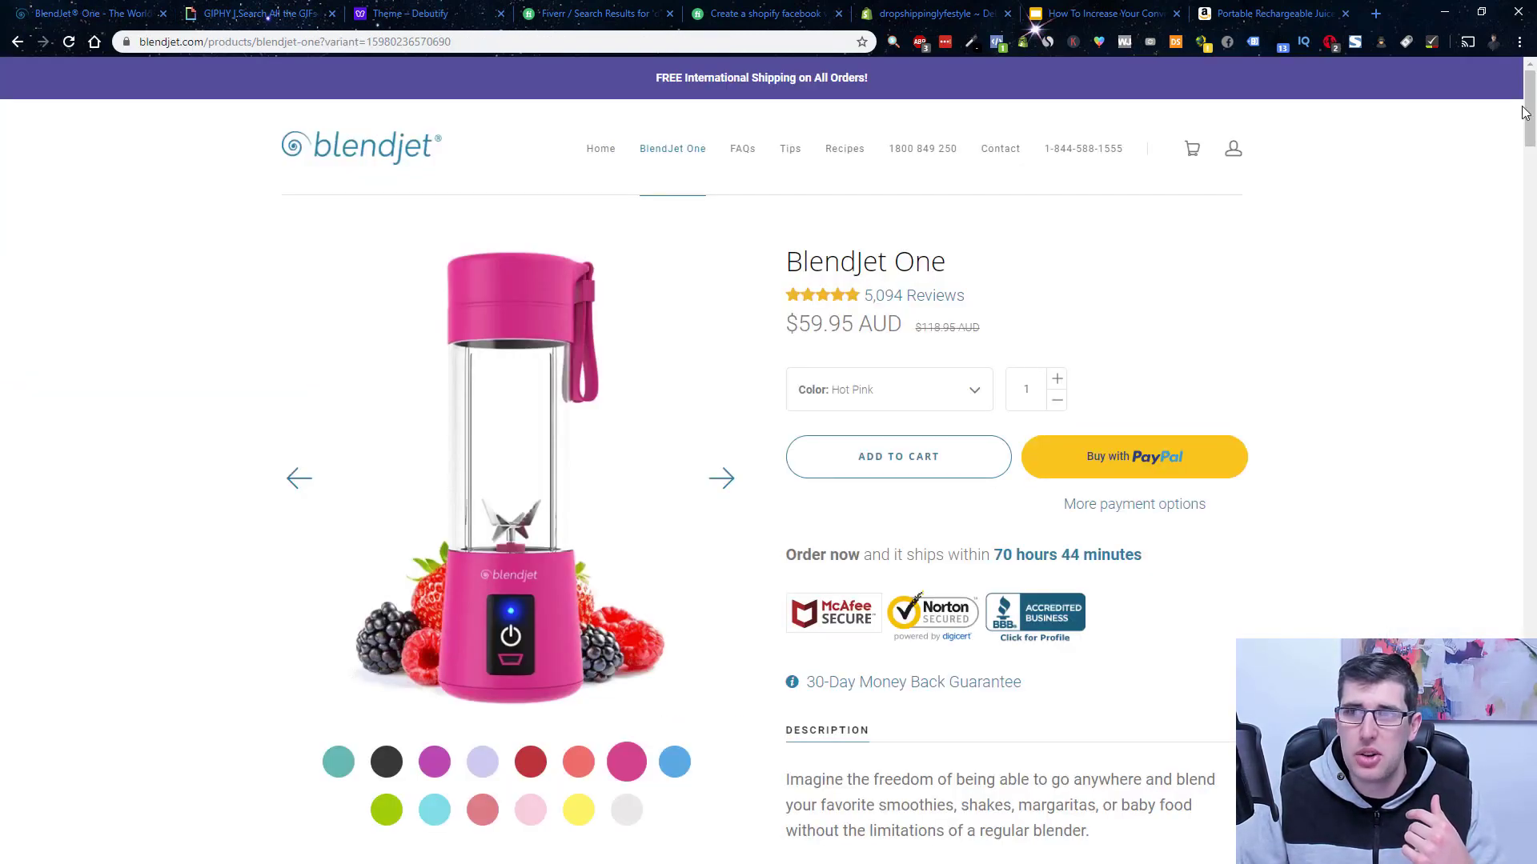
pyautogui.scroll(-10, 1512, 270)
pyautogui.moveTo(1512, 269); pyautogui.dragTo(1513, 452)
pyautogui.scroll(1, 866, 256)
pyautogui.scroll(-4, 863, 301)
pyautogui.scroll(-5, 961, 337)
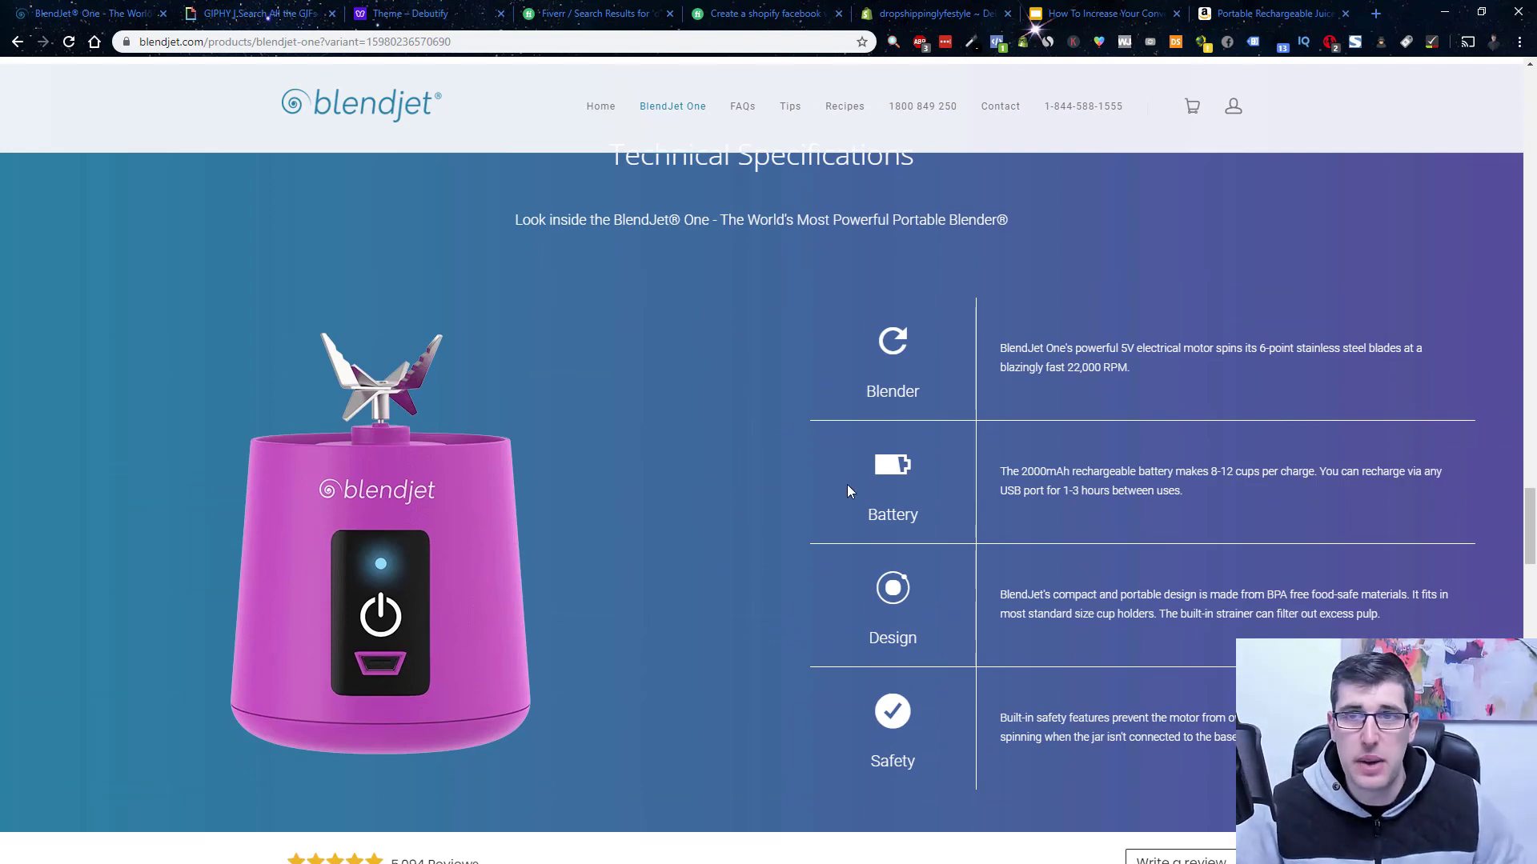
# Highlight the Huafly Amazon listing's specifications: 175W power, 4000mAh battery, 16oz capacity.
pyautogui.click(1237, 8)
pyautogui.scroll(-5, 528, 512)
pyautogui.scroll(-5, 549, 465)
pyautogui.scroll(-3, 551, 468)
pyautogui.scroll(-3, 551, 468)
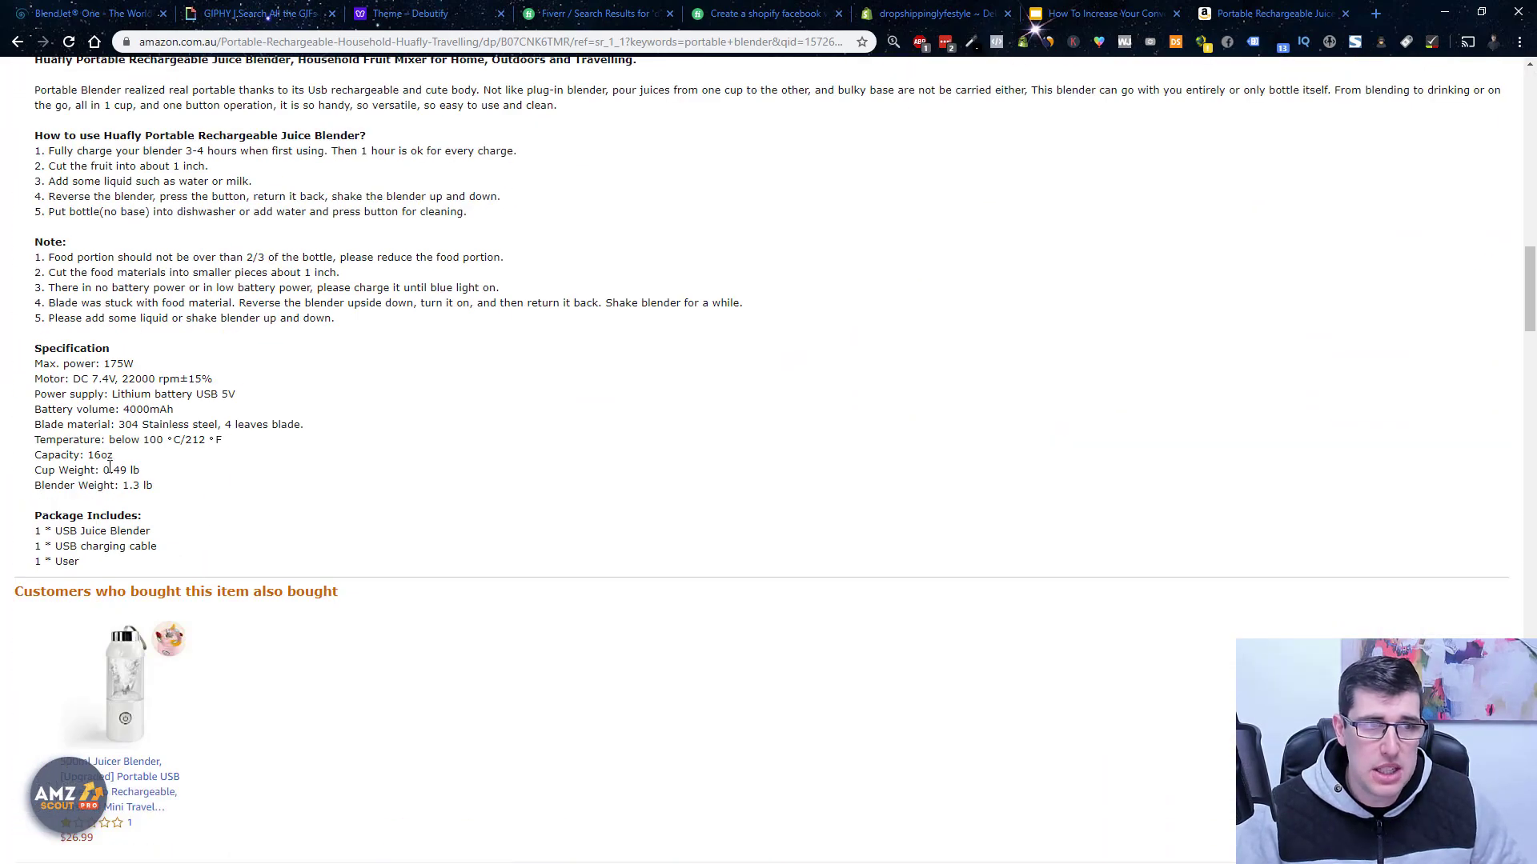
pyautogui.moveTo(210, 492); pyautogui.dragTo(24, 349)
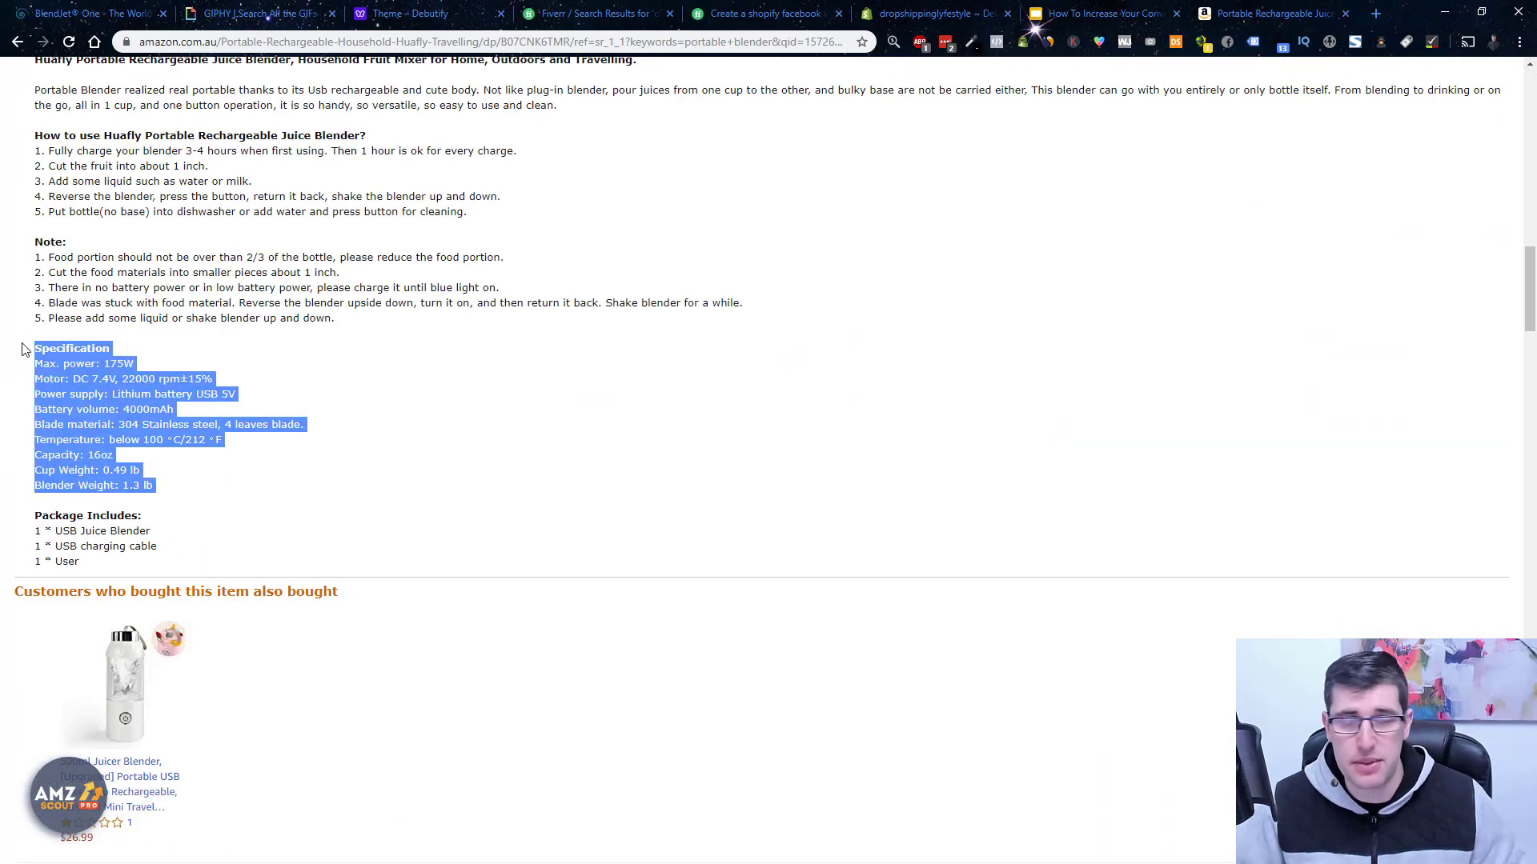